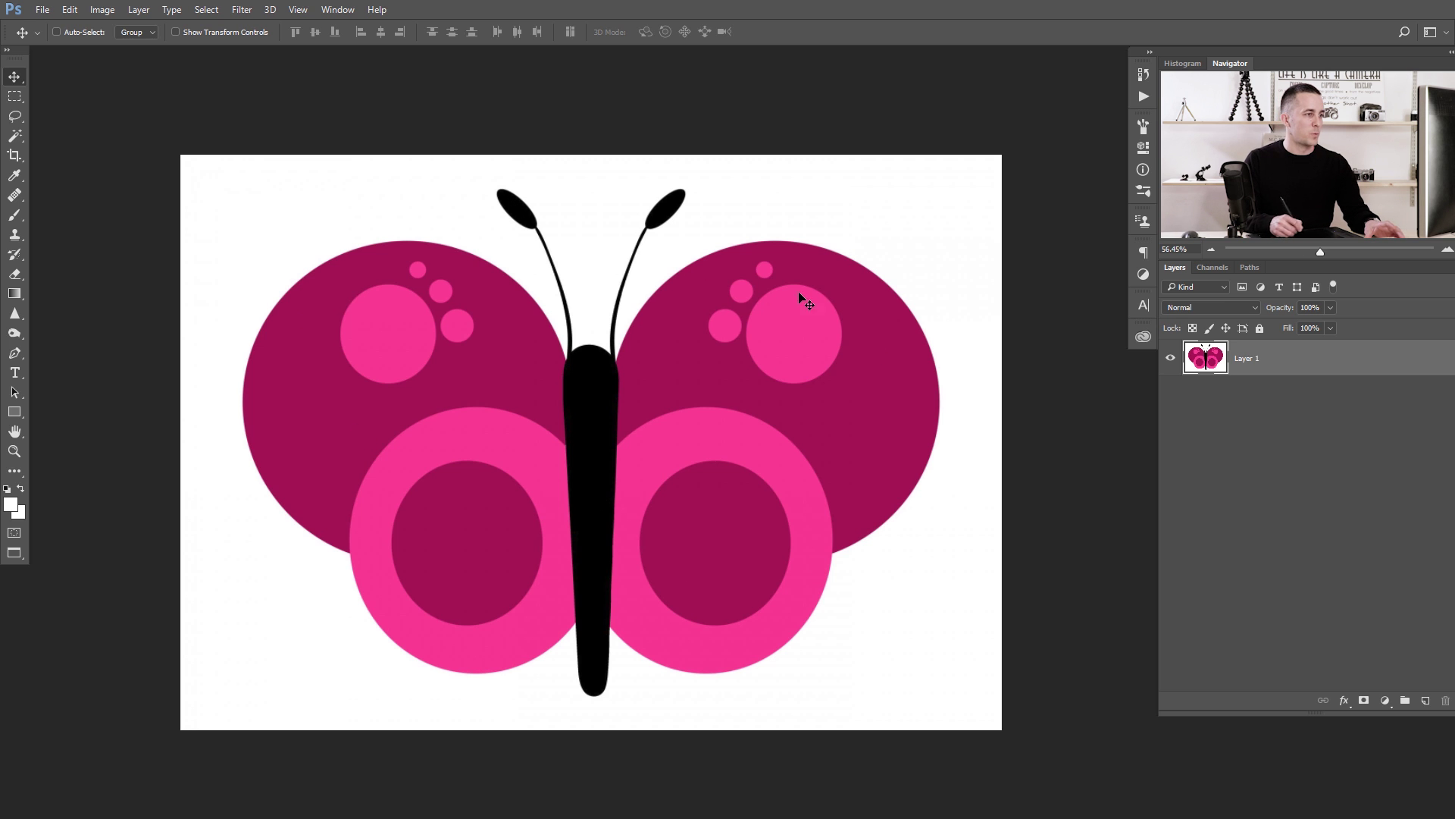
Remove the white background around the butterfly with the Magic Wand, deselect, and move the butterfly slightly up the canvas.
{"action": "left_click", "coordinate": [14, 135]}
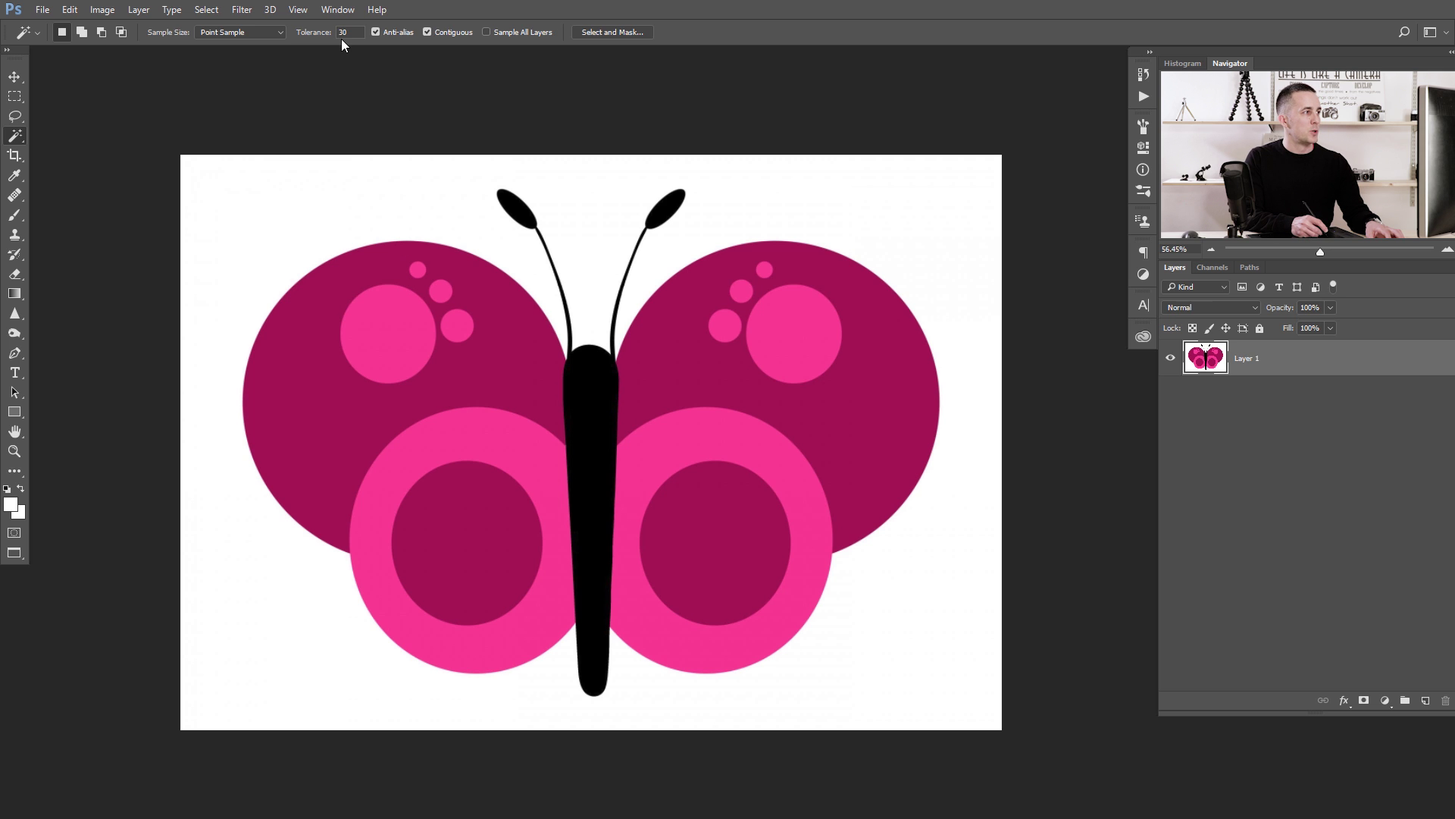
{"action": "left_click", "coordinate": [277, 215]}
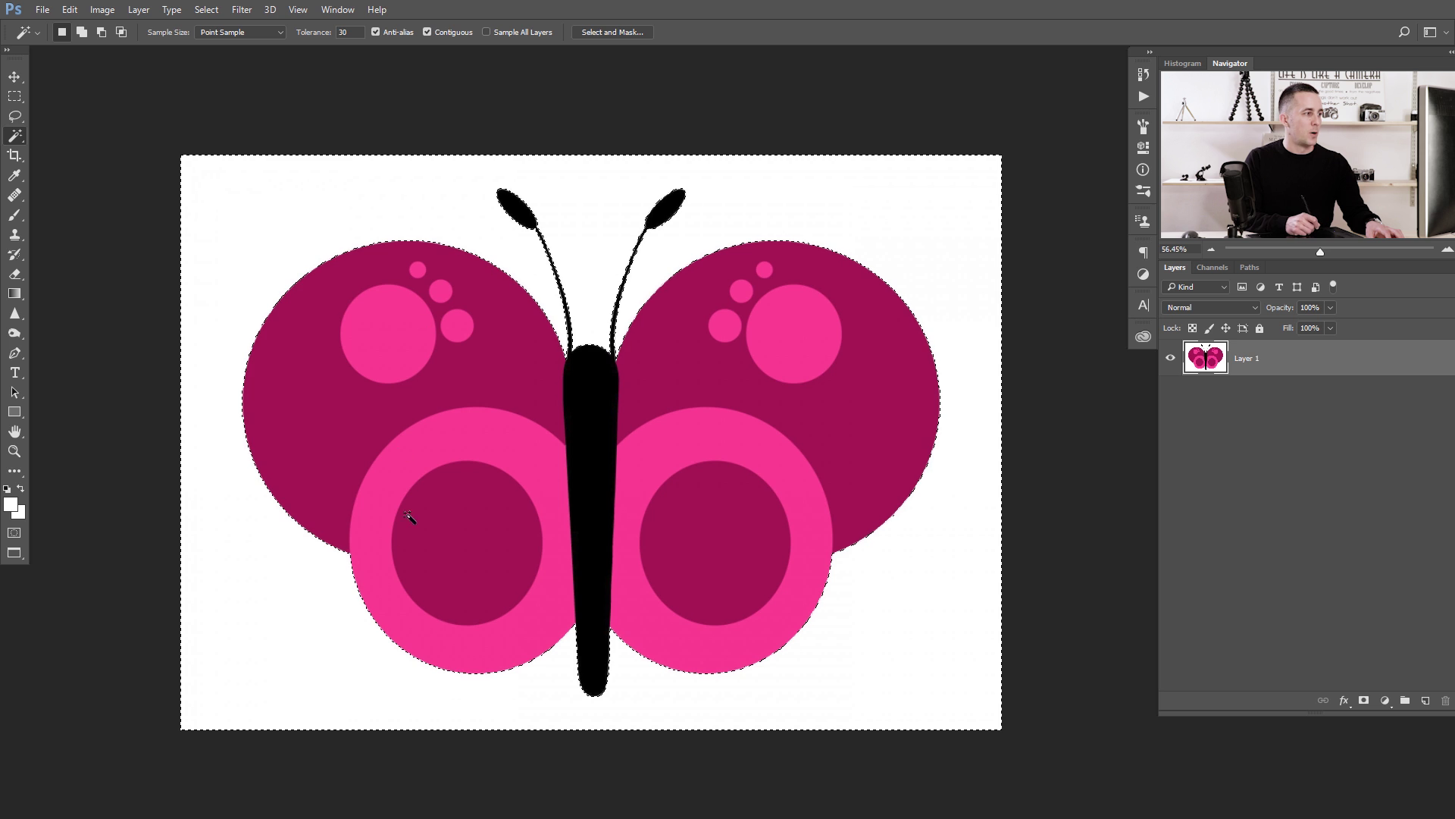
{"action": "key", "text": "Delete"}
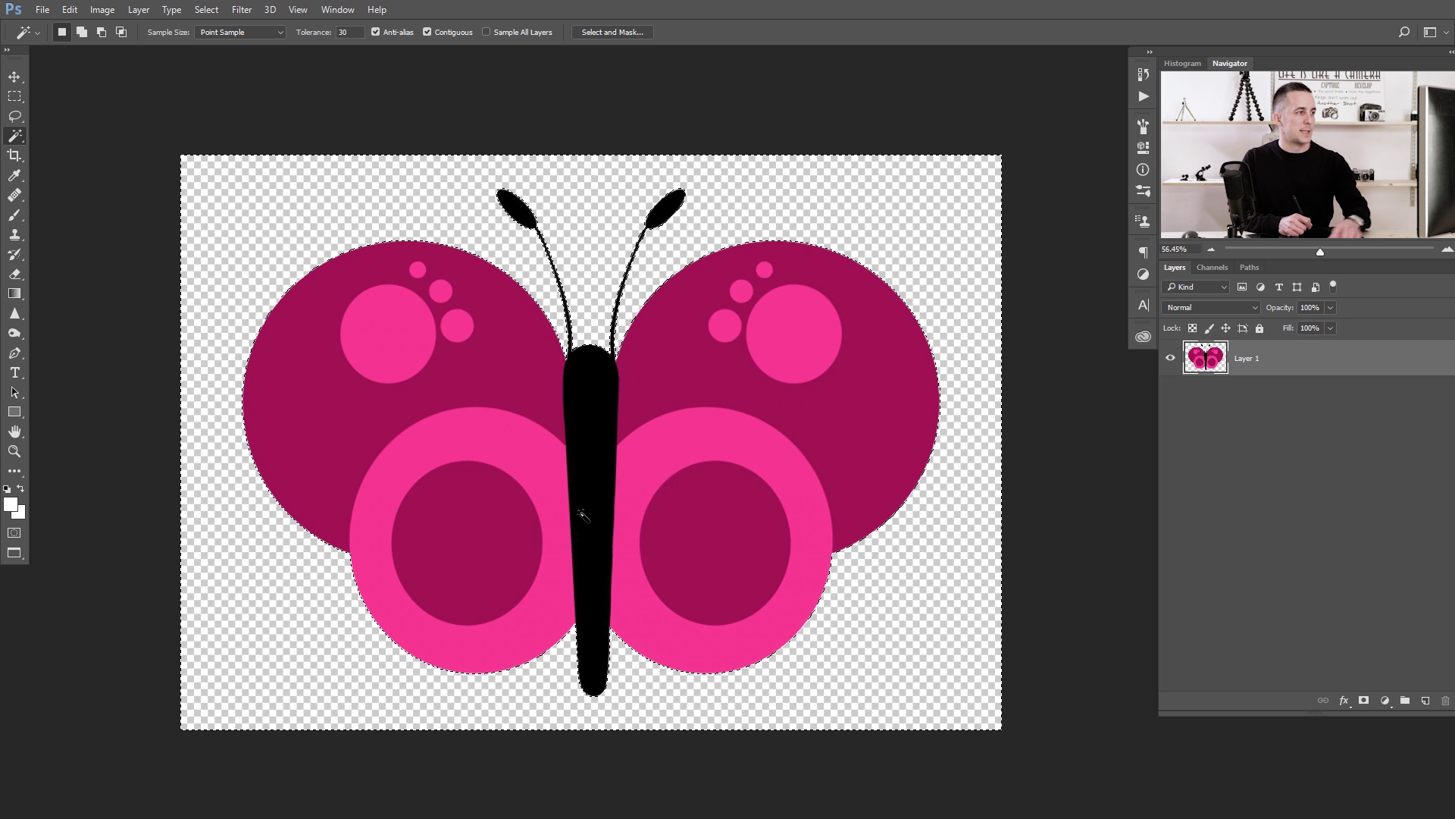
{"action": "key", "text": "ctrl+d"}
{"action": "key", "text": "v"}
{"action": "left_click_drag", "start_coordinate": [577, 495], "coordinate": [601, 427]}
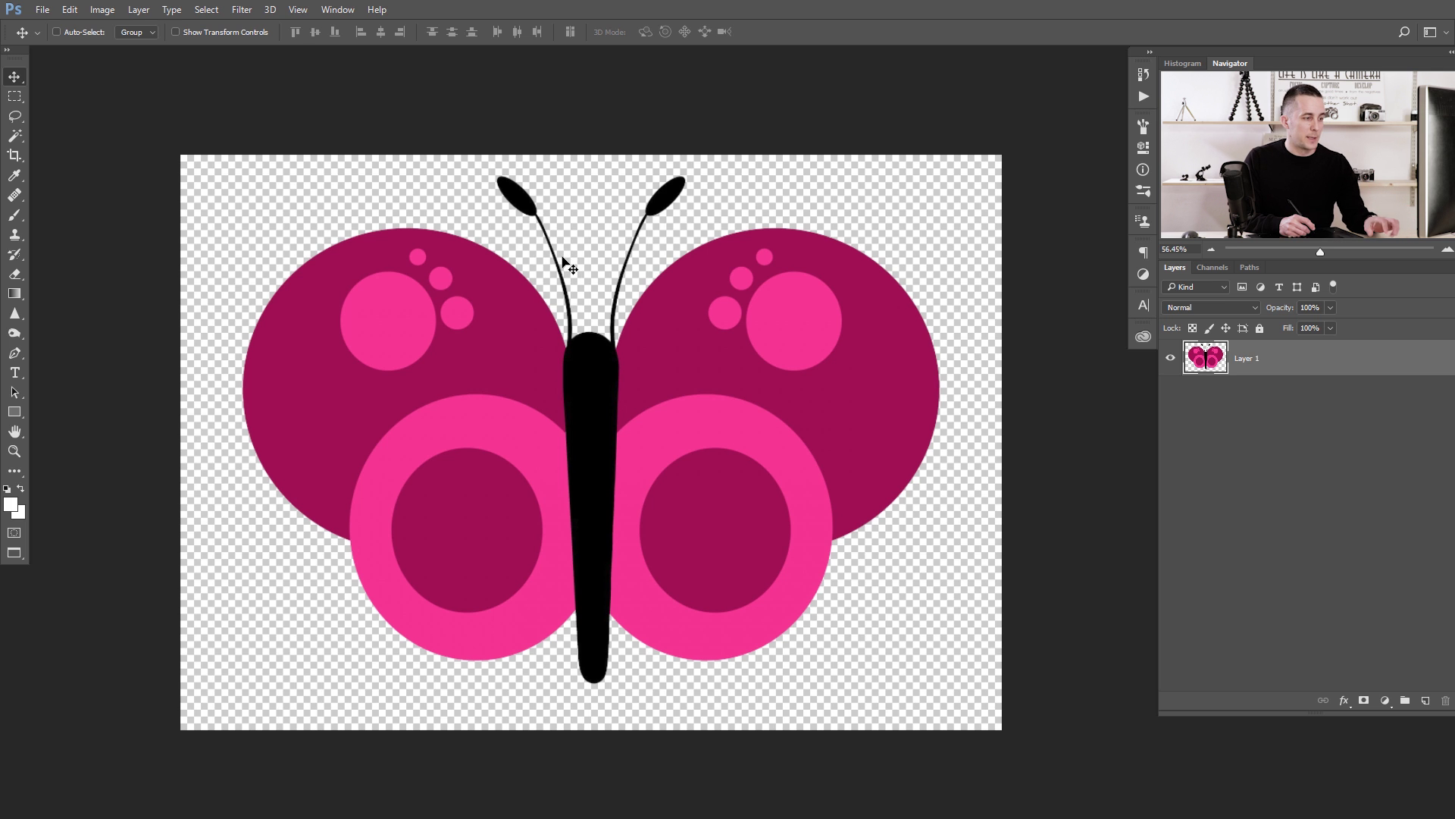
Create a new 2000 × 2000 pixel RGB document at 72 pixels/inch with a white background.
{"action": "key", "text": "ctrl+n"}
{"action": "left_click", "coordinate": [627, 289]}
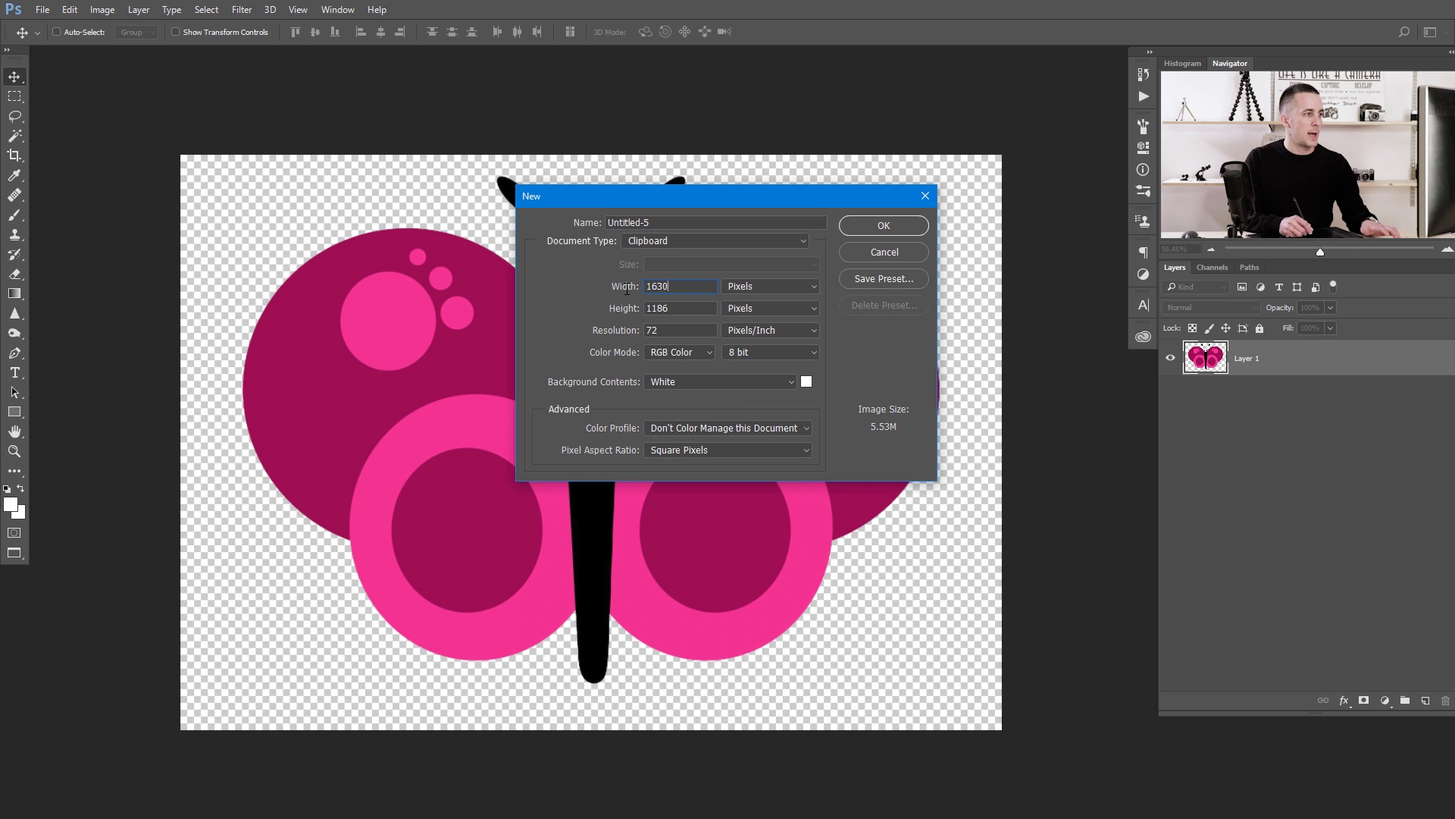
{"action": "type", "text": "200"}
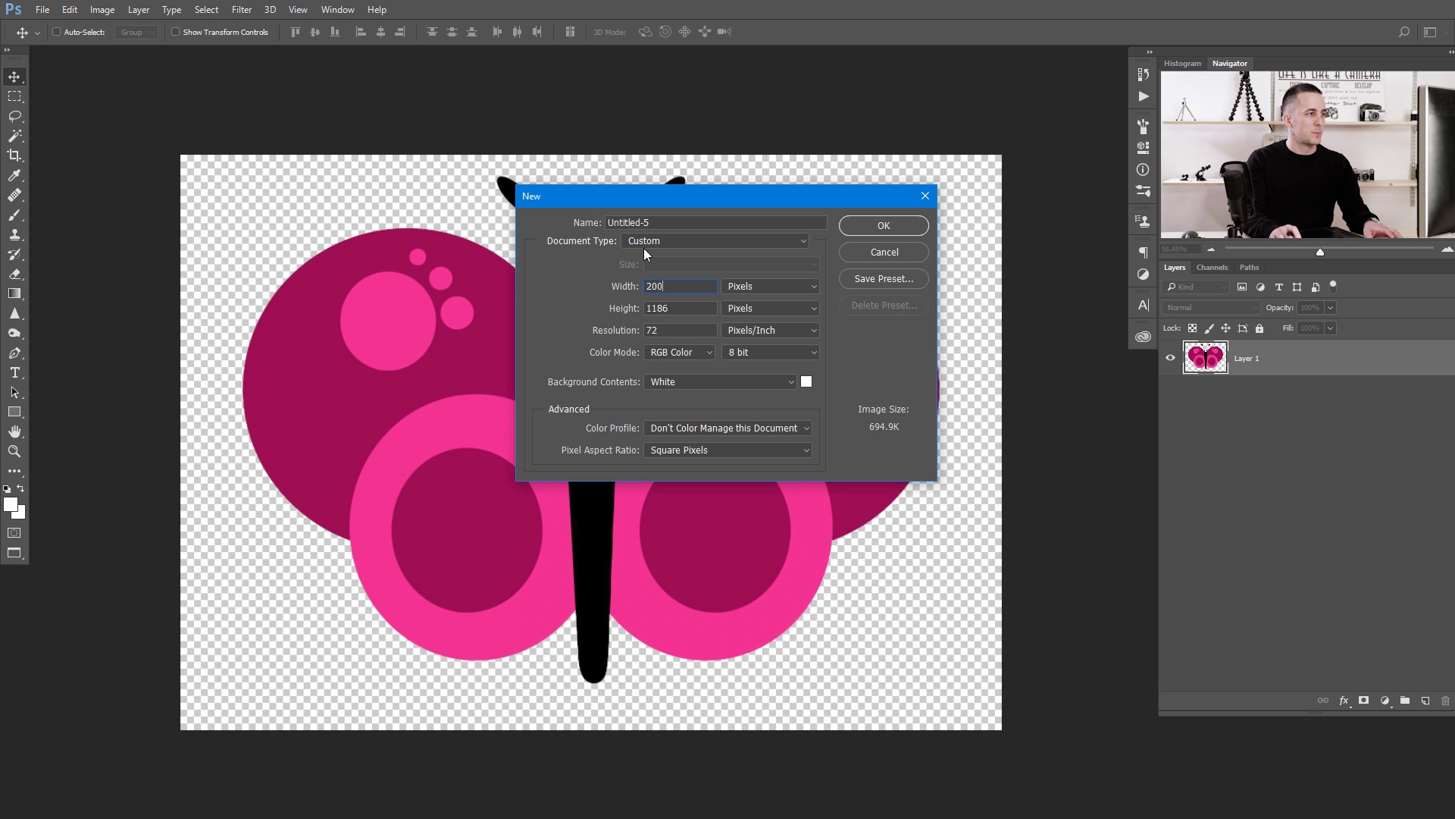
{"action": "type", "text": "0"}
{"action": "key", "text": "Tab"}
{"action": "type", "text": "2000"}
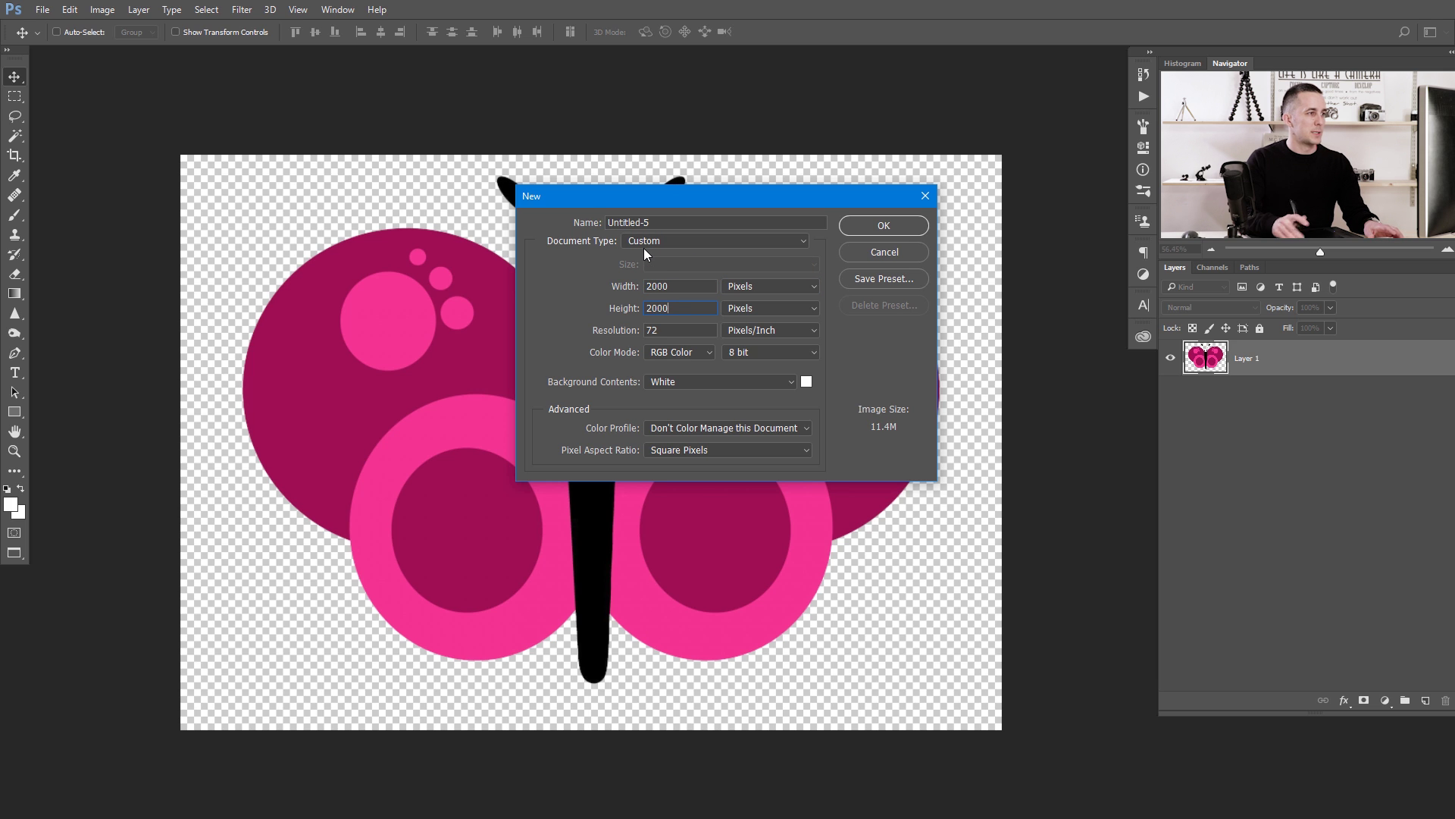
{"action": "key", "text": "Tab"}
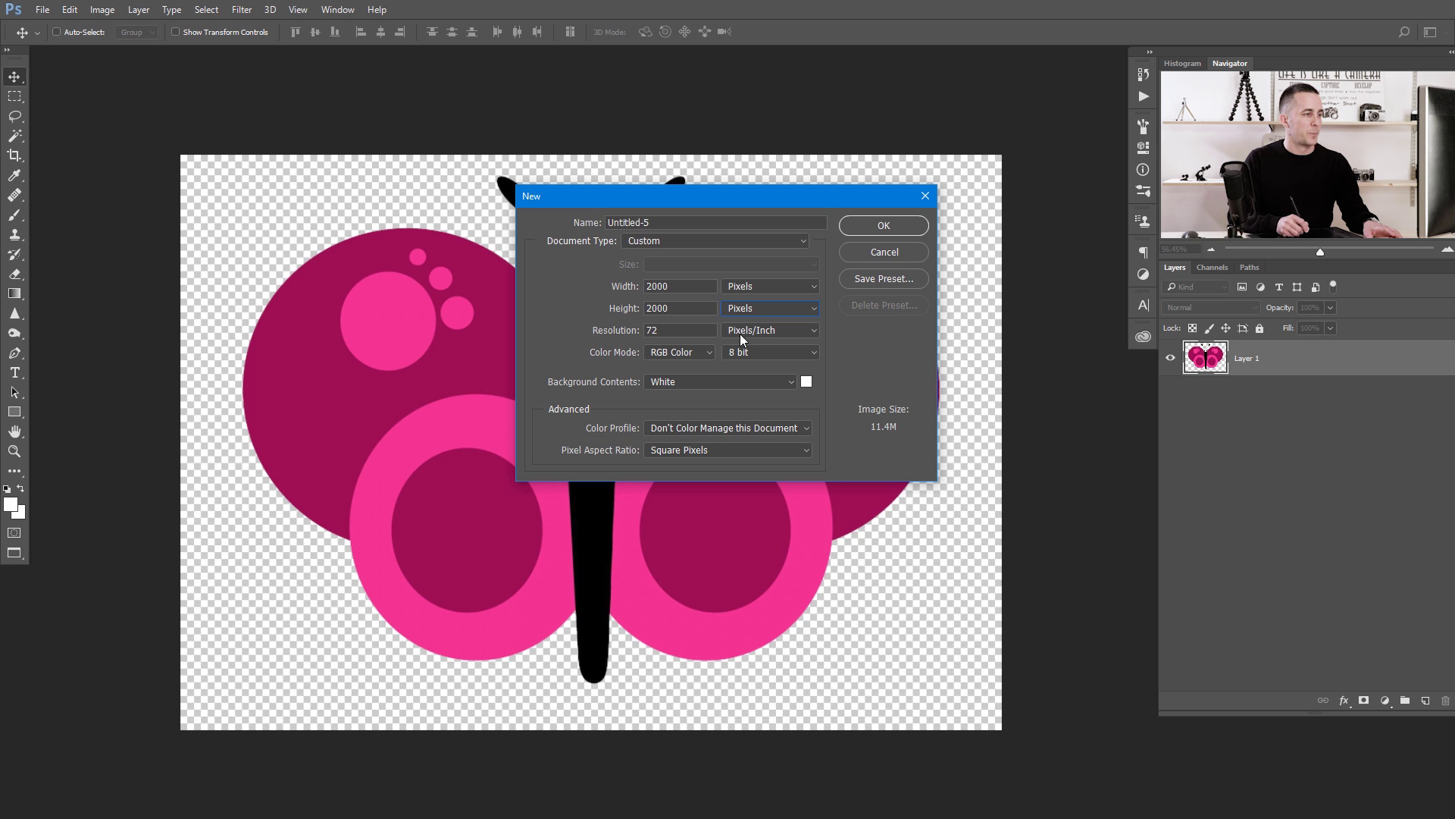
{"action": "left_click", "coordinate": [879, 226]}
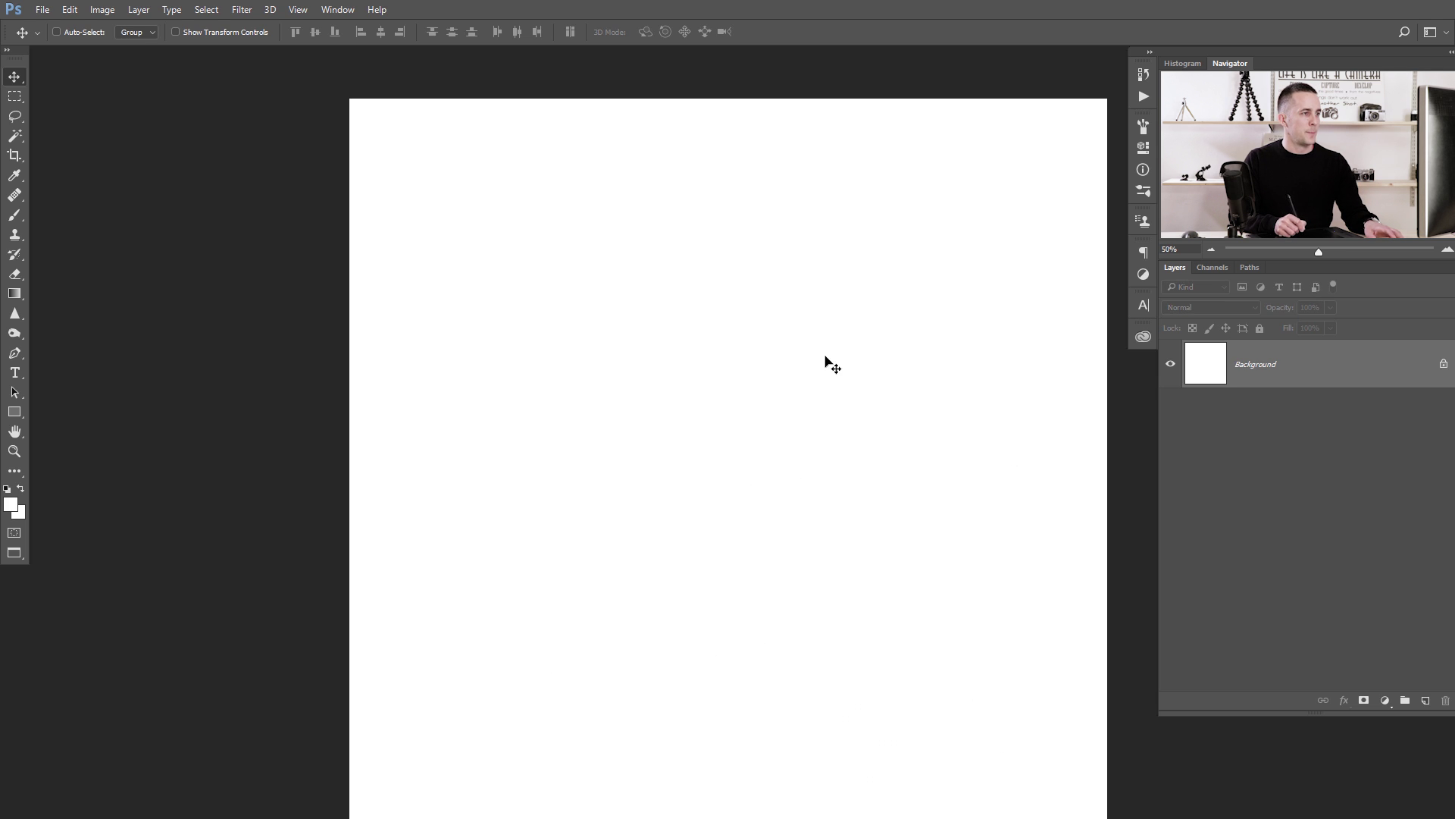
{"action": "key", "text": "ctrl+0"}
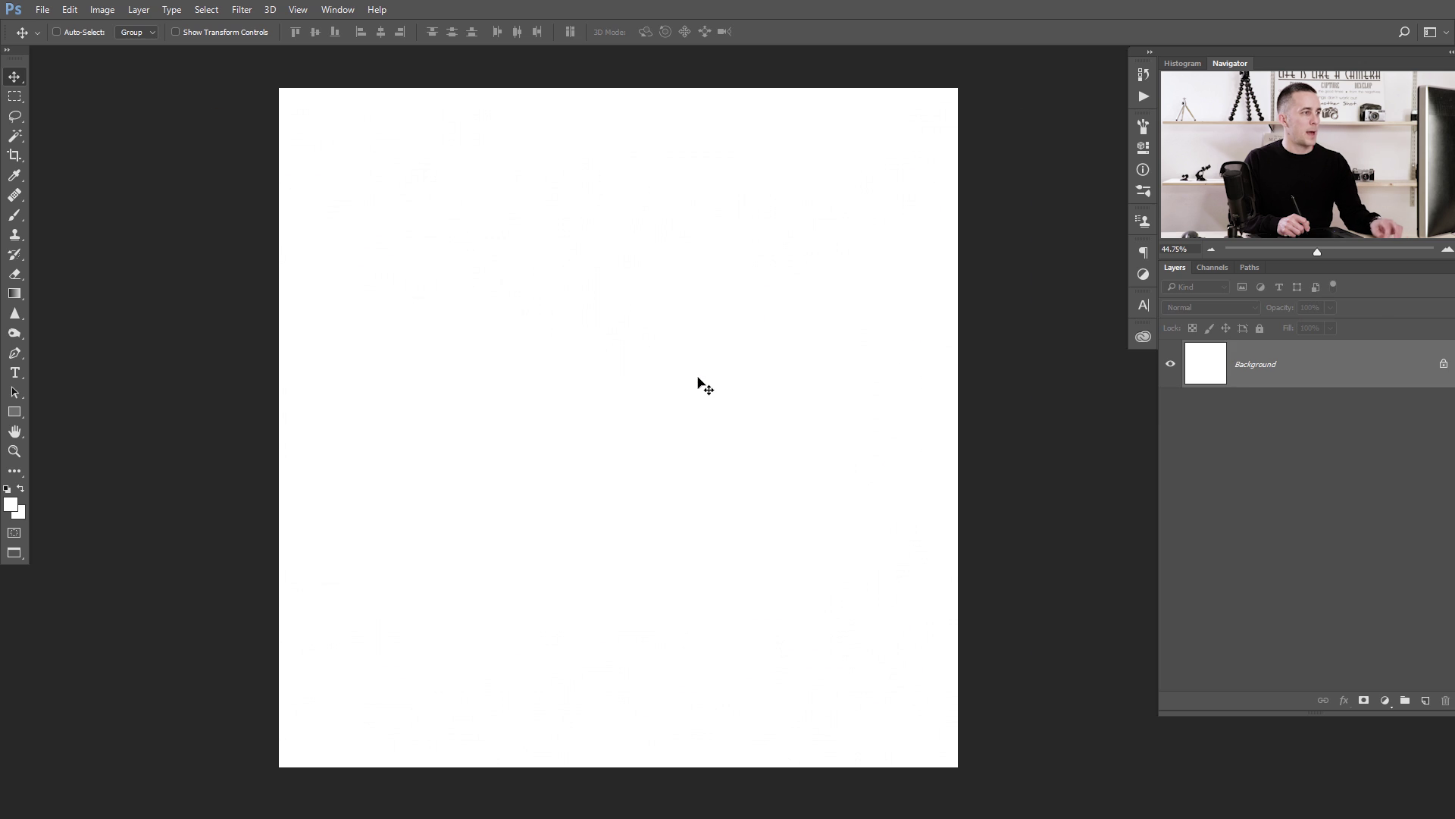
Paste the butterfly into the new document and scale it down to about 20.5% around its centre.
{"action": "key", "text": "ctrl+v"}
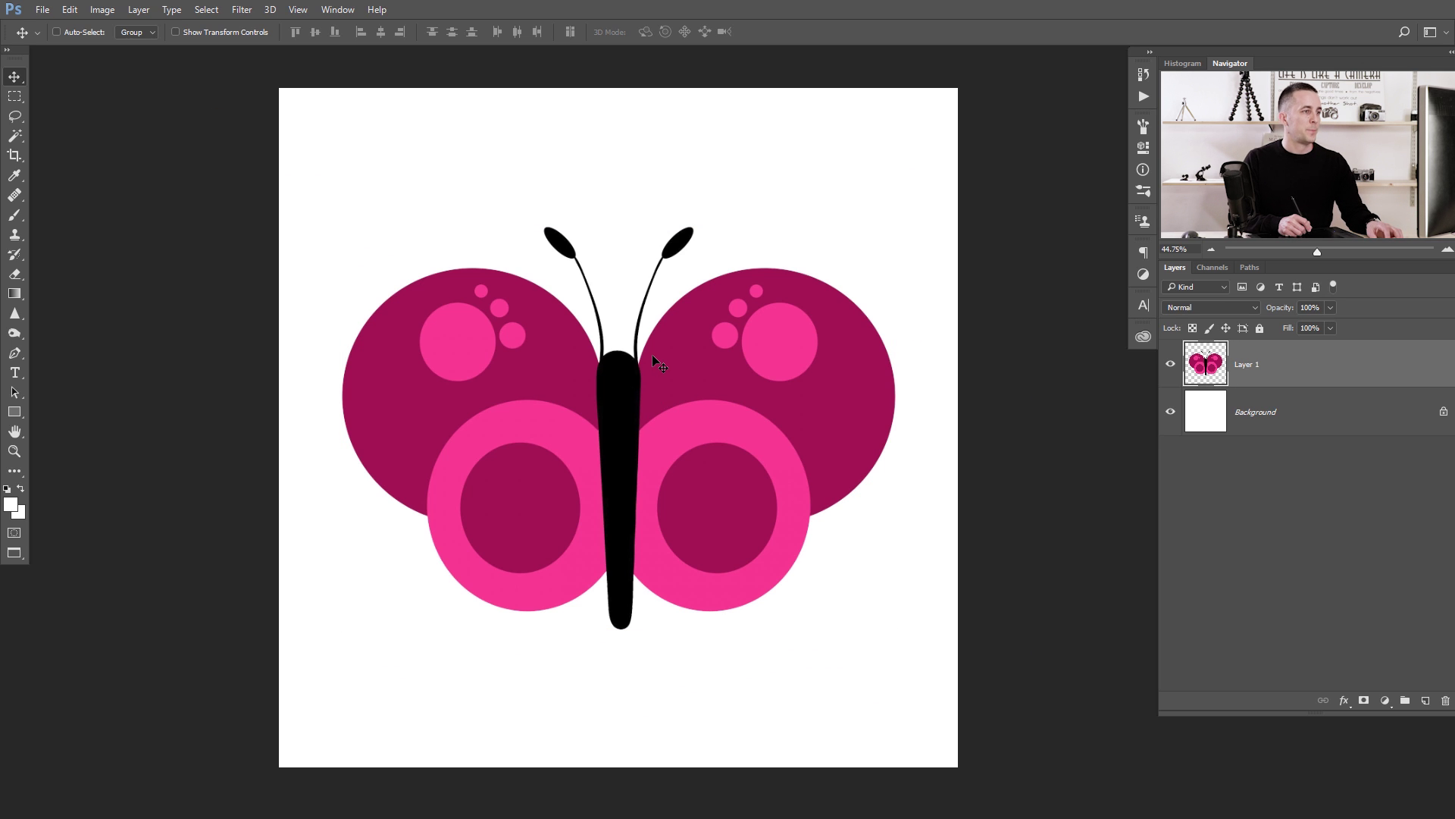
{"action": "key", "text": "ctrl+t"}
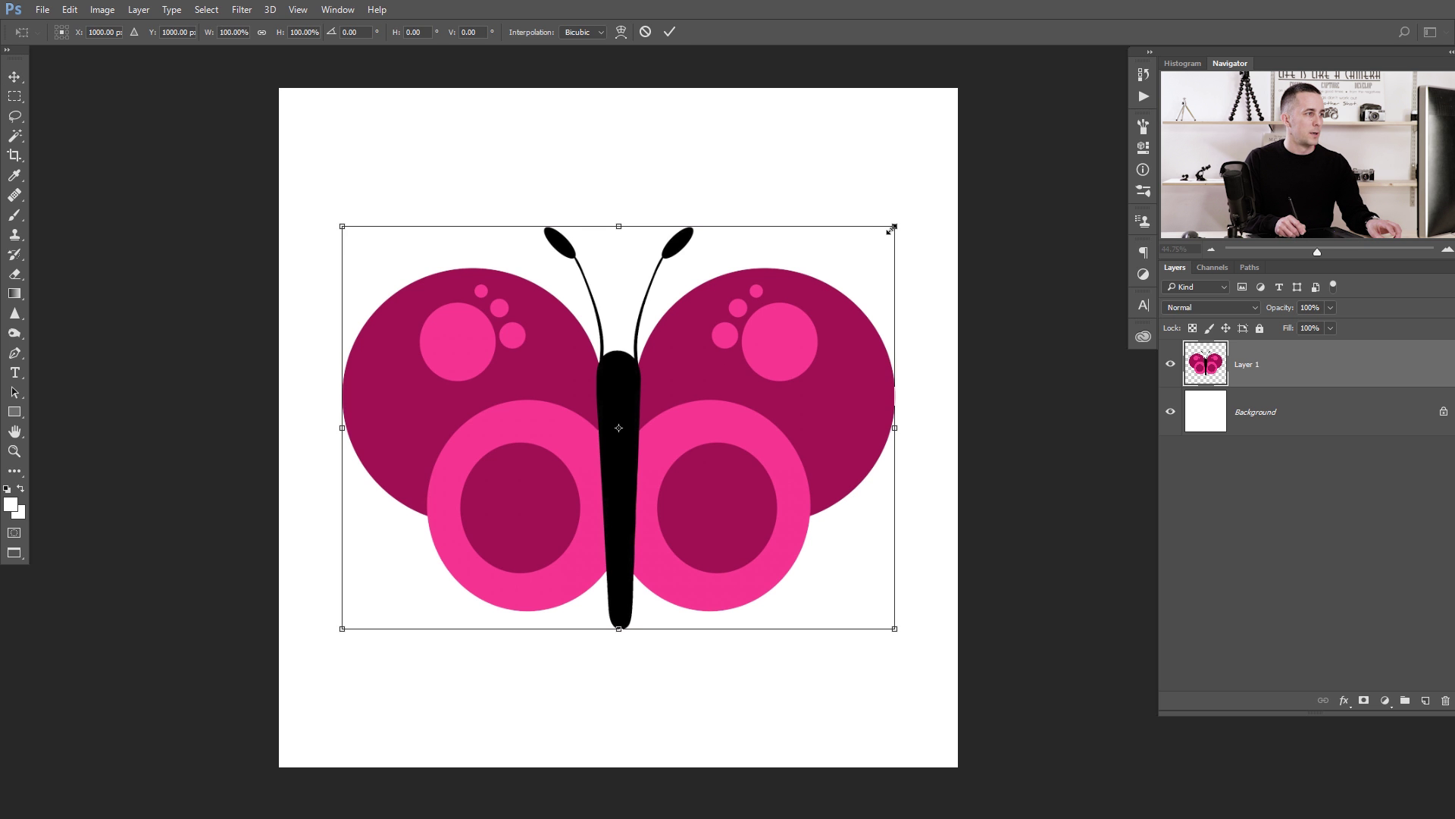
{"action": "left_click_drag", "start_coordinate": [892, 229], "coordinate": [678, 386]}
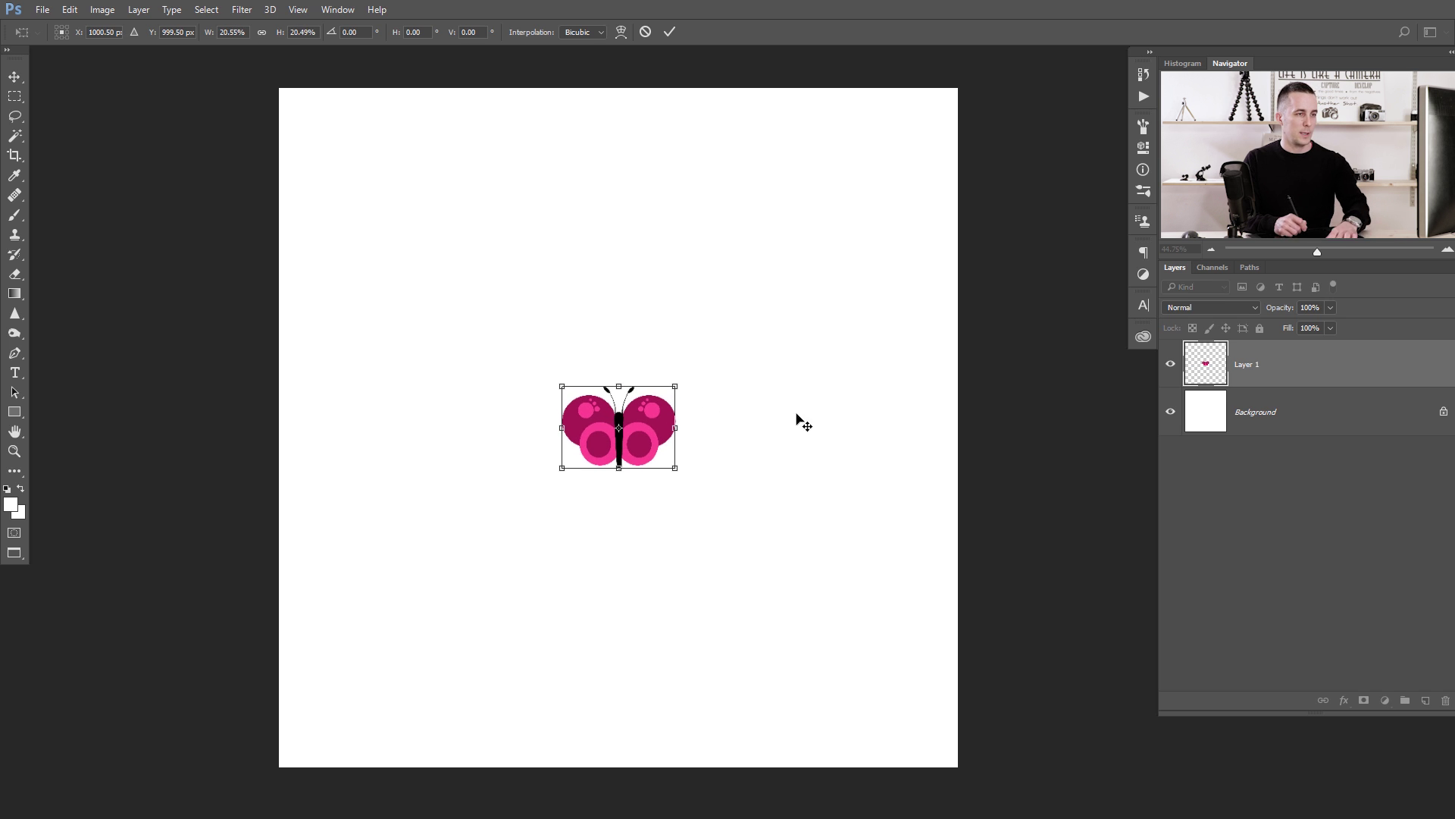
{"action": "key", "text": "Return"}
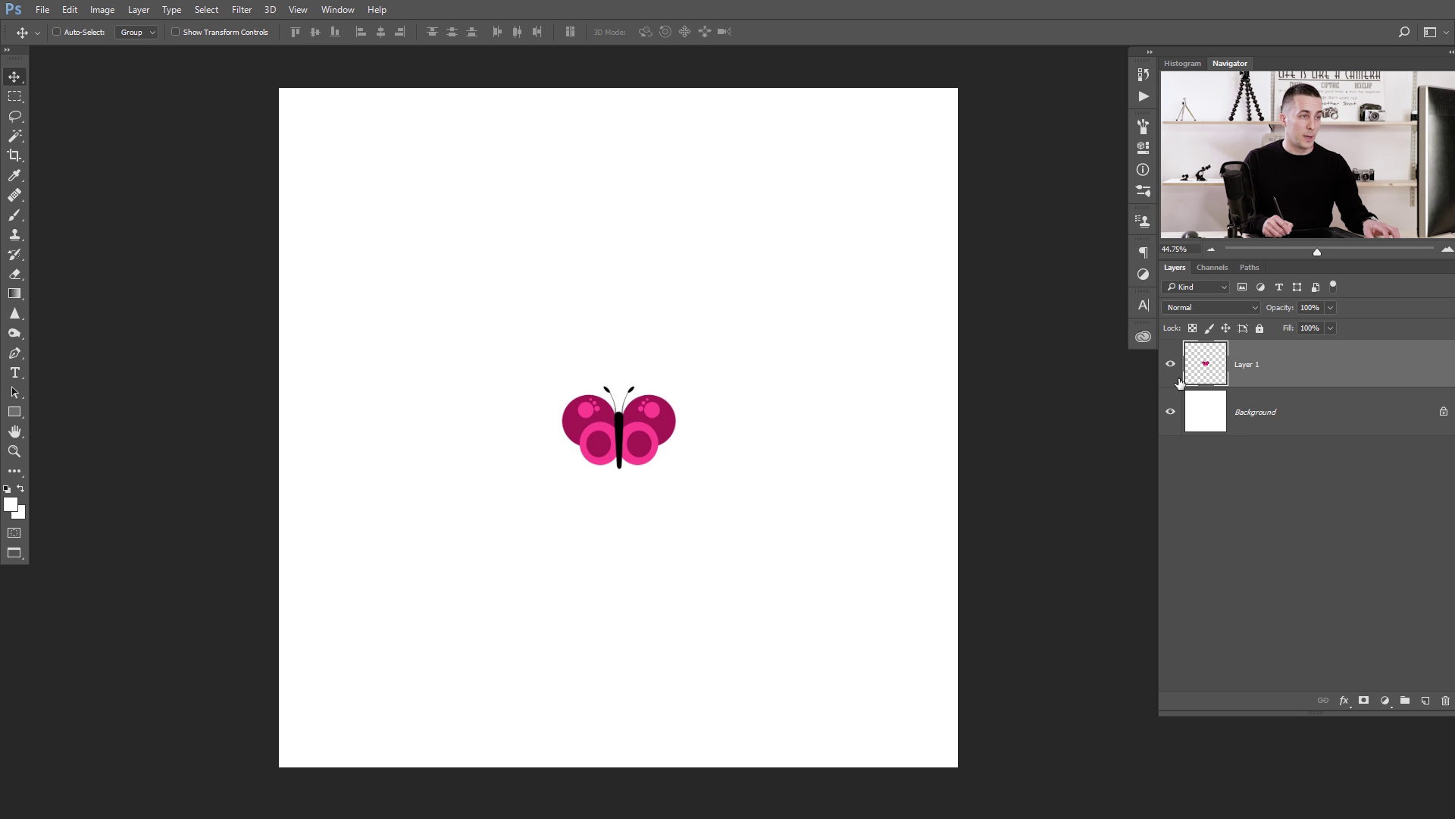
Duplicate the butterfly layer, rename the original Backup, hide it, and make the copy the active layer.
{"action": "key", "text": "ctrl+j"}
{"action": "double_click", "coordinate": [1247, 412]}
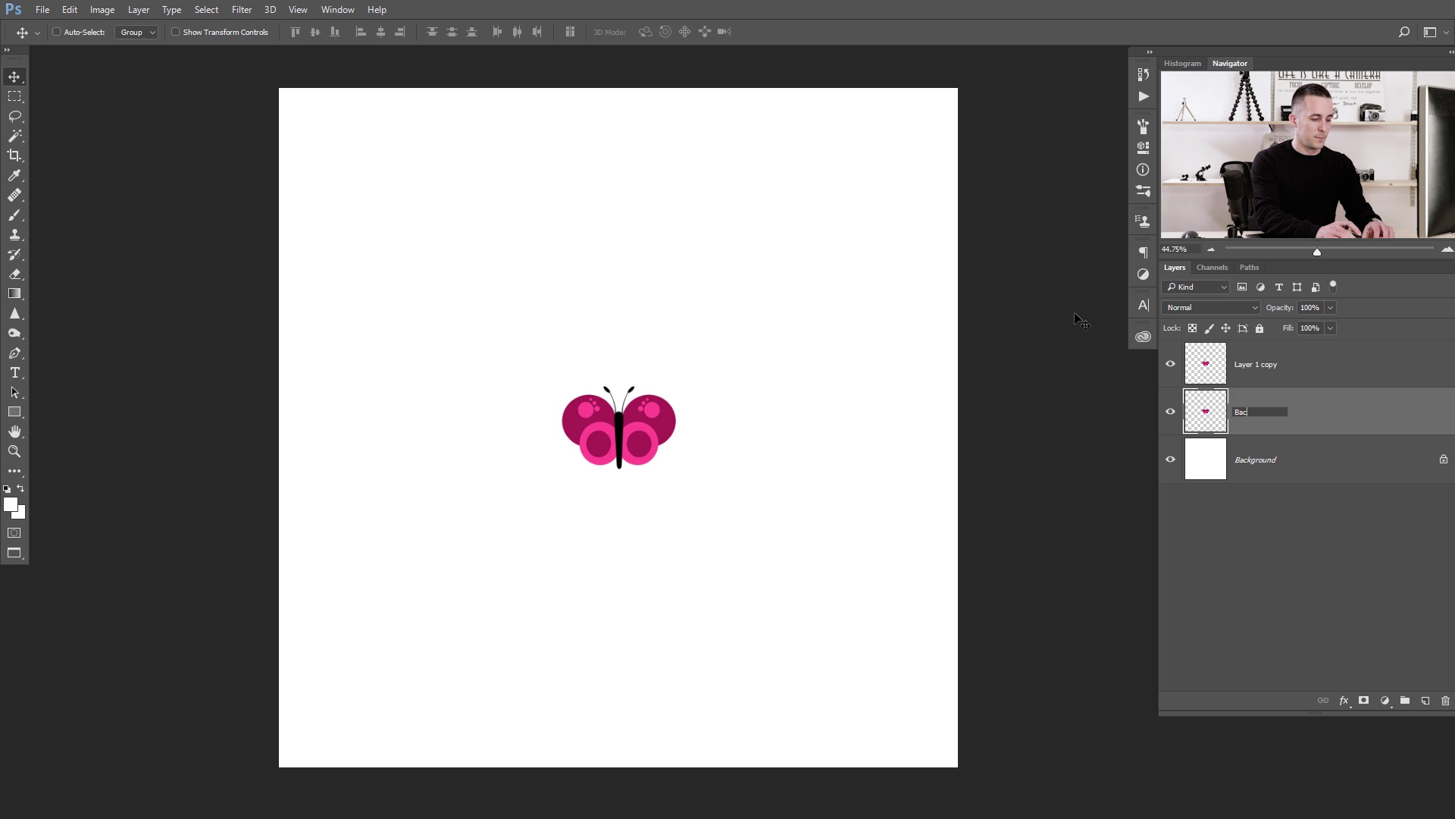
{"action": "type", "text": "Backup"}
{"action": "key", "text": "Return"}
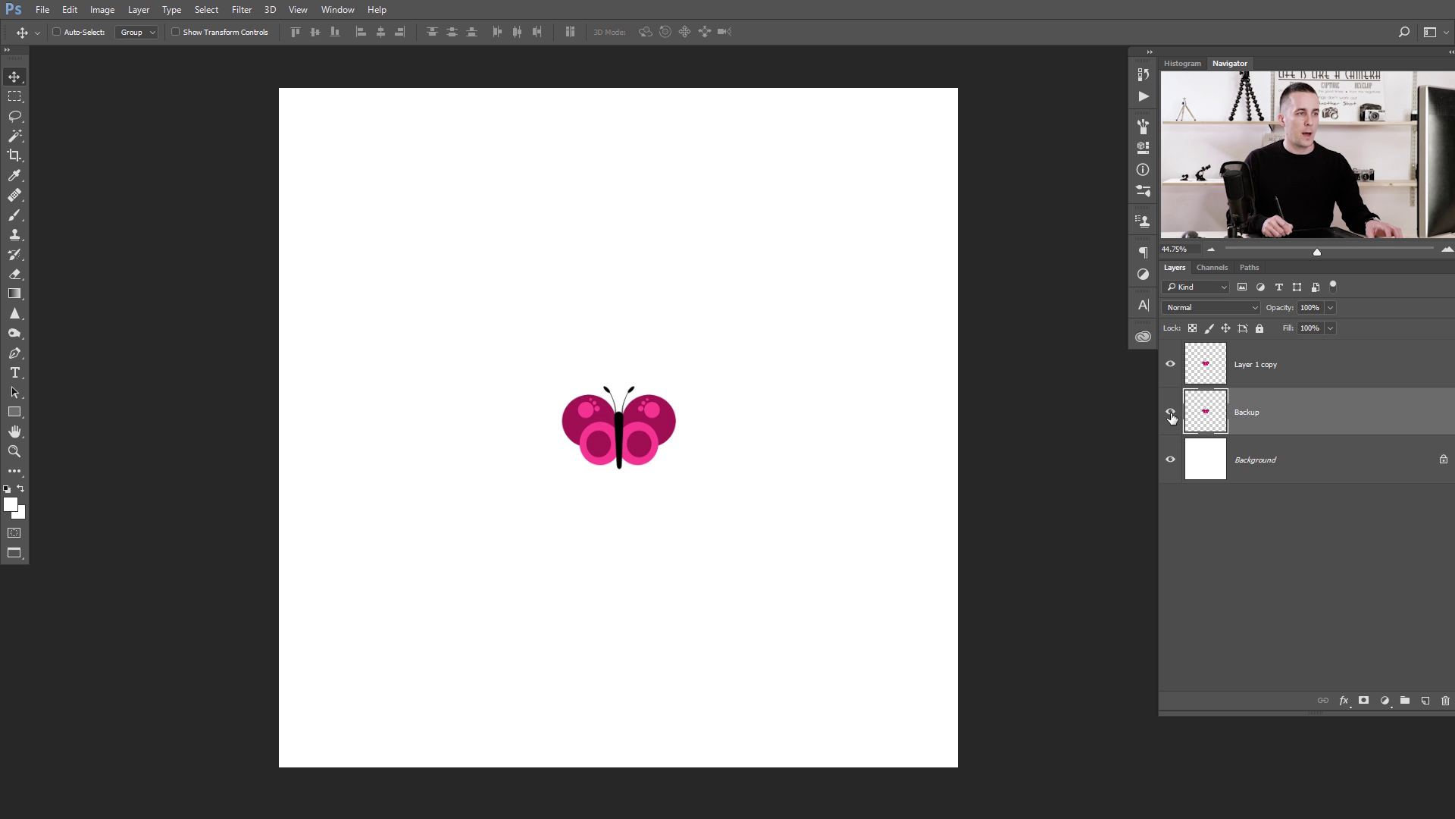
{"action": "left_click", "coordinate": [1213, 388]}
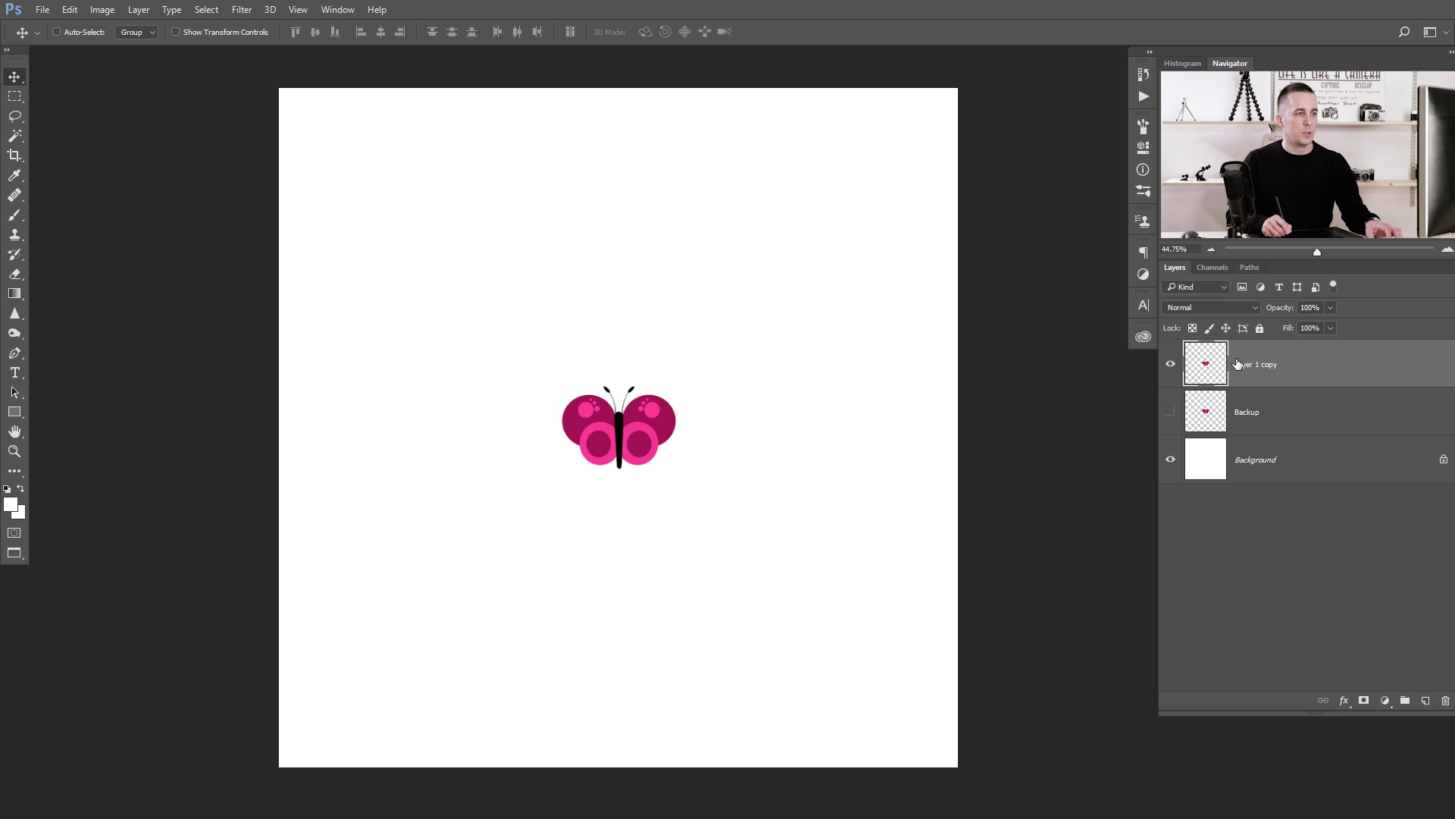
Shift the butterfly slightly left, place two copies above it, and rotate the upper-left copy clockwise.
{"action": "mouse_move", "coordinate": [619, 461]}
{"action": "left_mouse_down"}
{"action": "mouse_move", "coordinate": [640, 478]}
{"action": "mouse_move", "coordinate": [610, 440]}
{"action": "mouse_move", "coordinate": [625, 448]}
{"action": "mouse_move", "coordinate": [625, 428]}
{"action": "mouse_move", "coordinate": [629, 442]}
{"action": "left_mouse_up"}
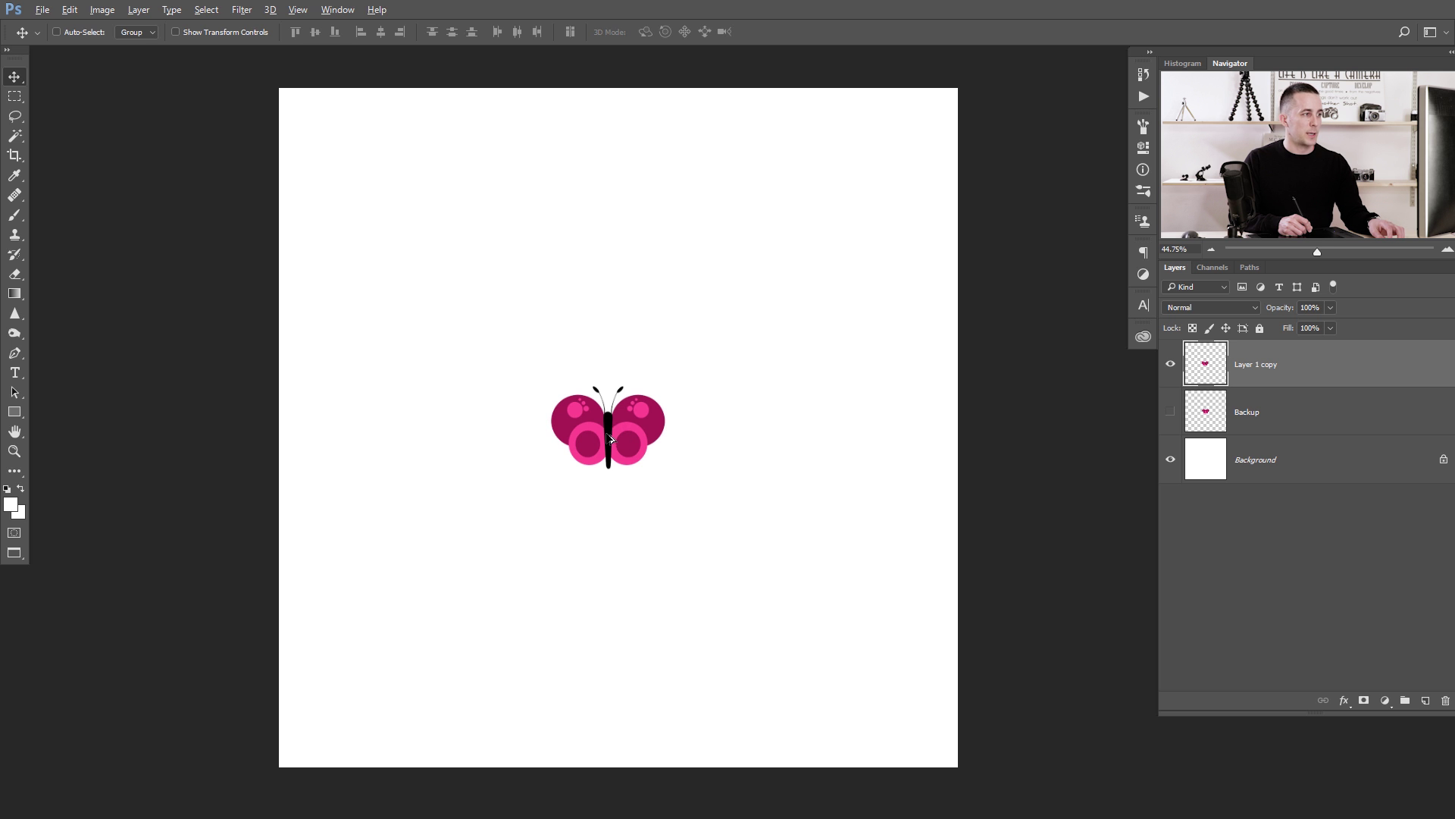
{"action": "left_click_drag", "start_coordinate": [610, 438], "coordinate": [535, 344]}
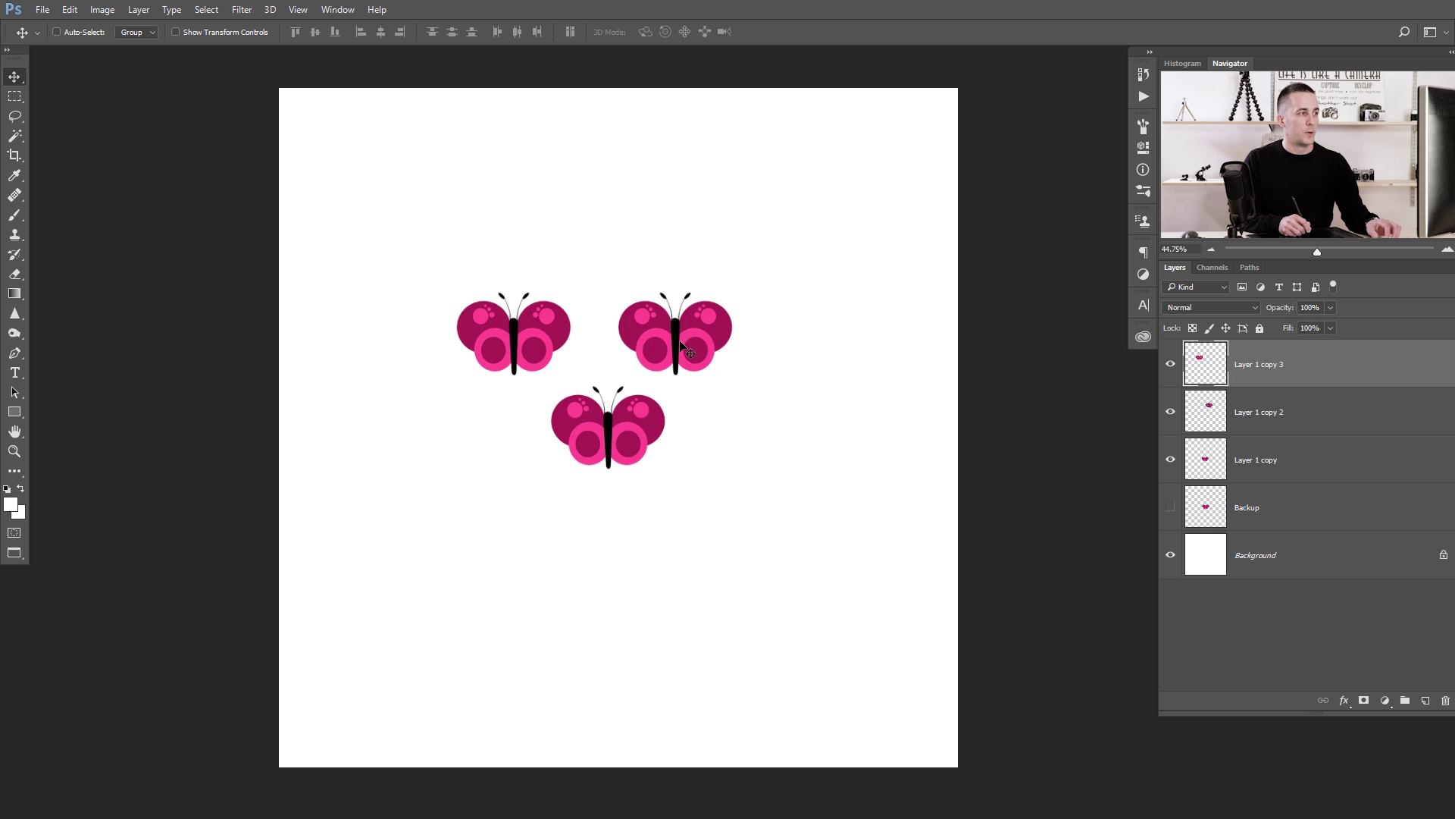
{"action": "key", "text": "ctrl+t"}
{"action": "left_click_drag", "start_coordinate": [586, 274], "coordinate": [598, 328]}
{"action": "key", "text": "Return"}
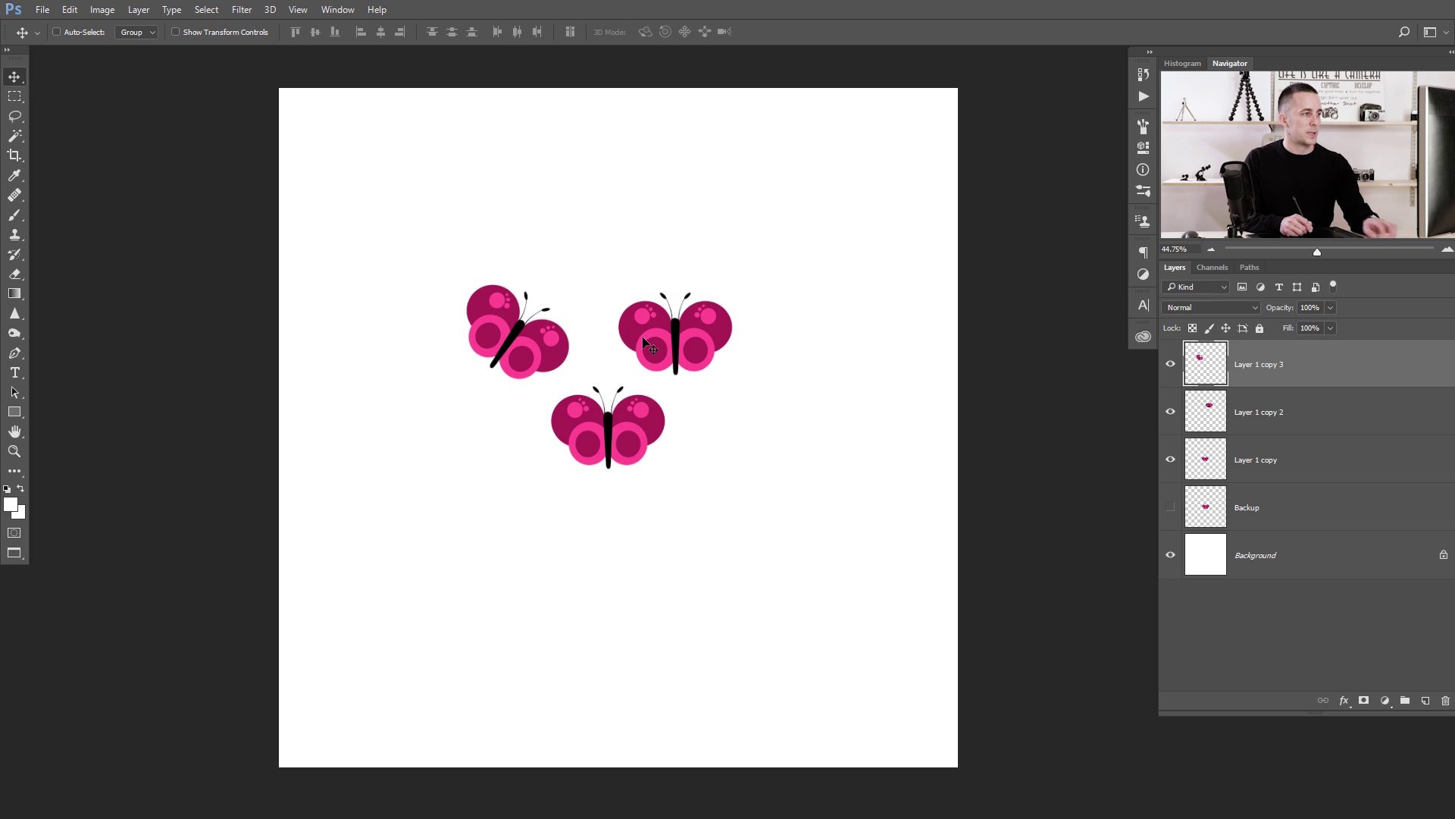
Nudge the upper-left butterfly upward, move the upper-right one slightly right, and rotate the latter counterclockwise.
{"action": "left_click_drag", "start_coordinate": [687, 338], "coordinate": [672, 341]}
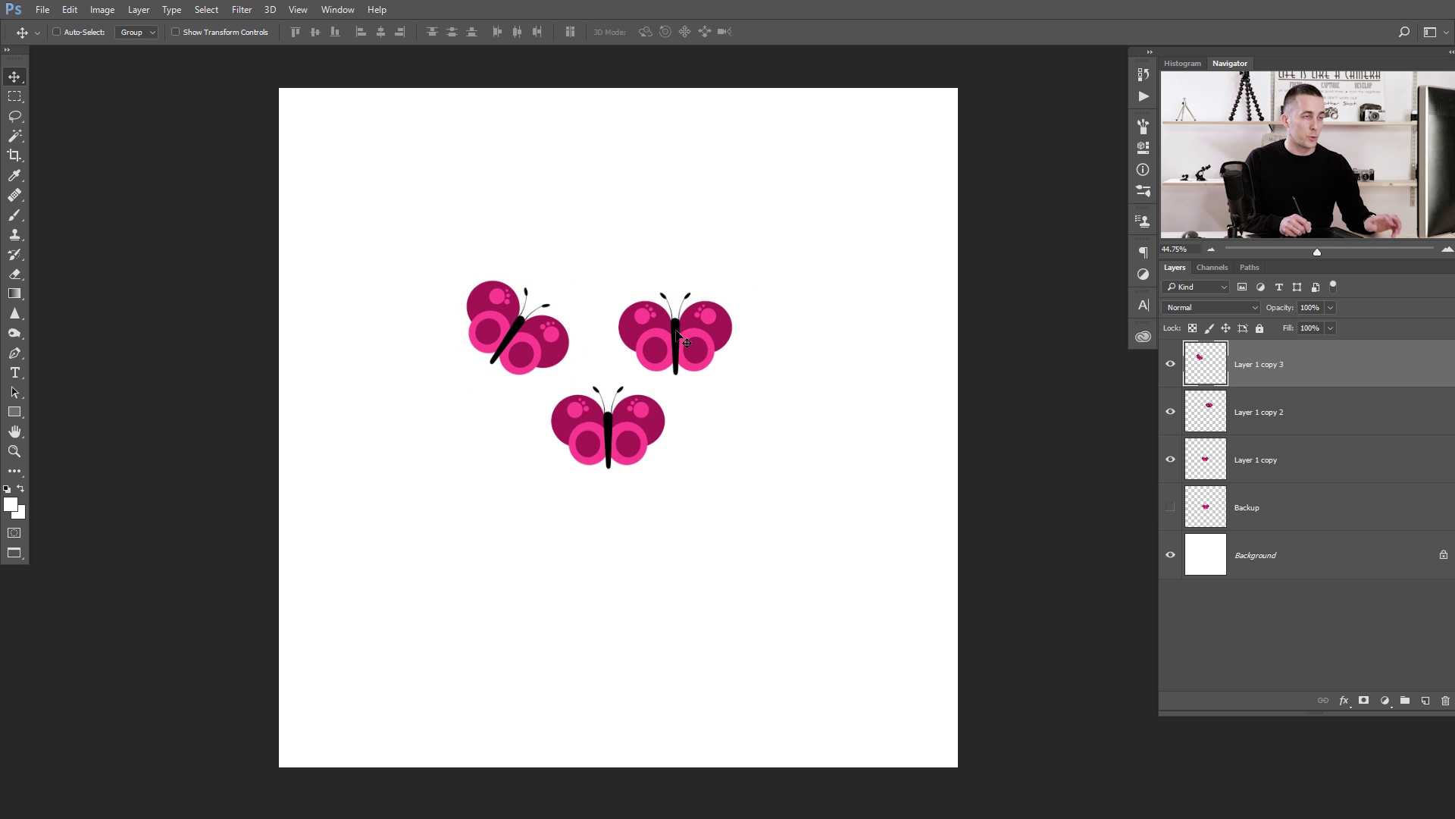
{"action": "key", "text": "ctrl"}
{"action": "left_click", "coordinate": [677, 334], "text": "ctrl"}
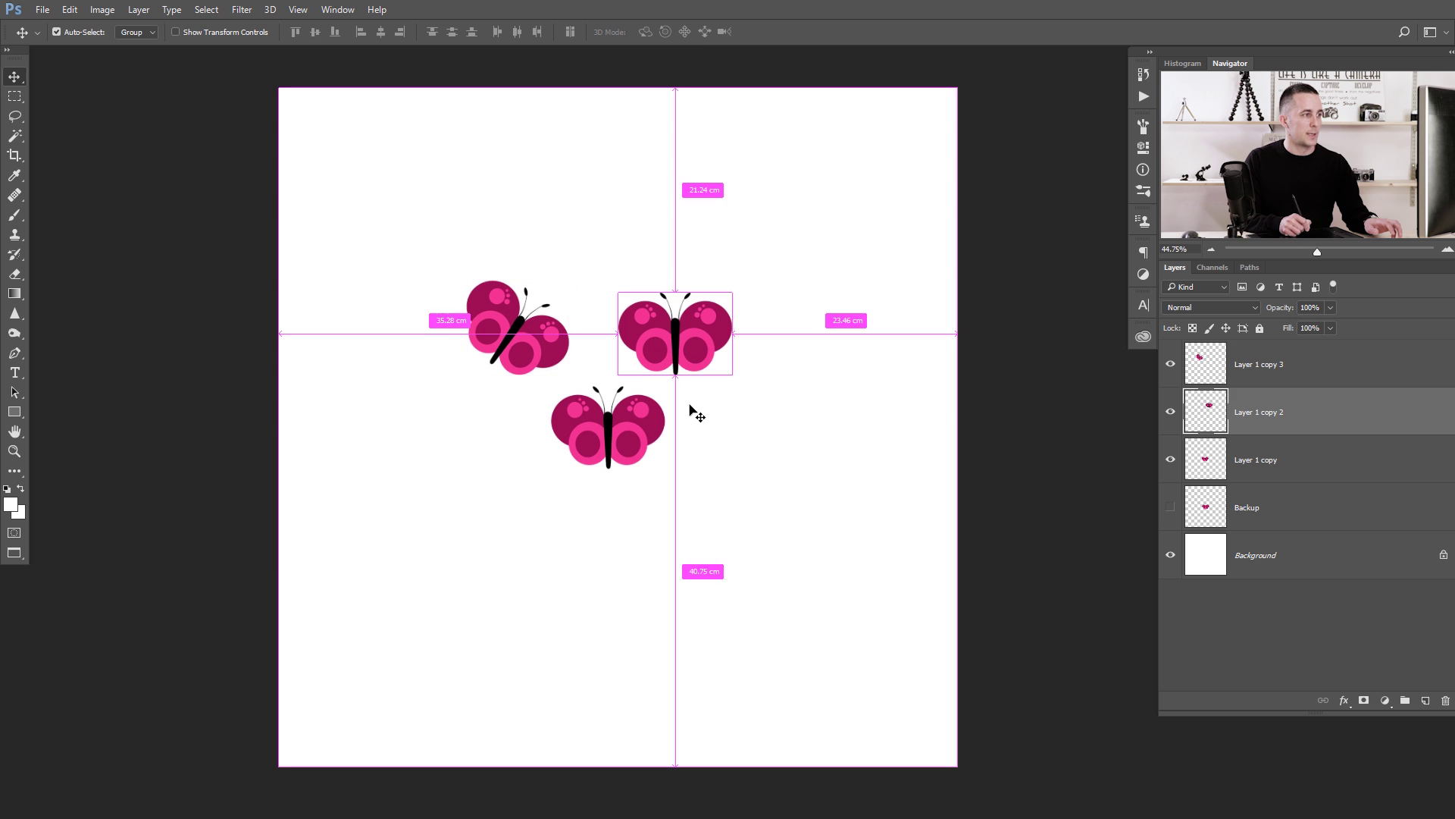
{"action": "left_click_drag", "start_coordinate": [683, 349], "coordinate": [701, 343]}
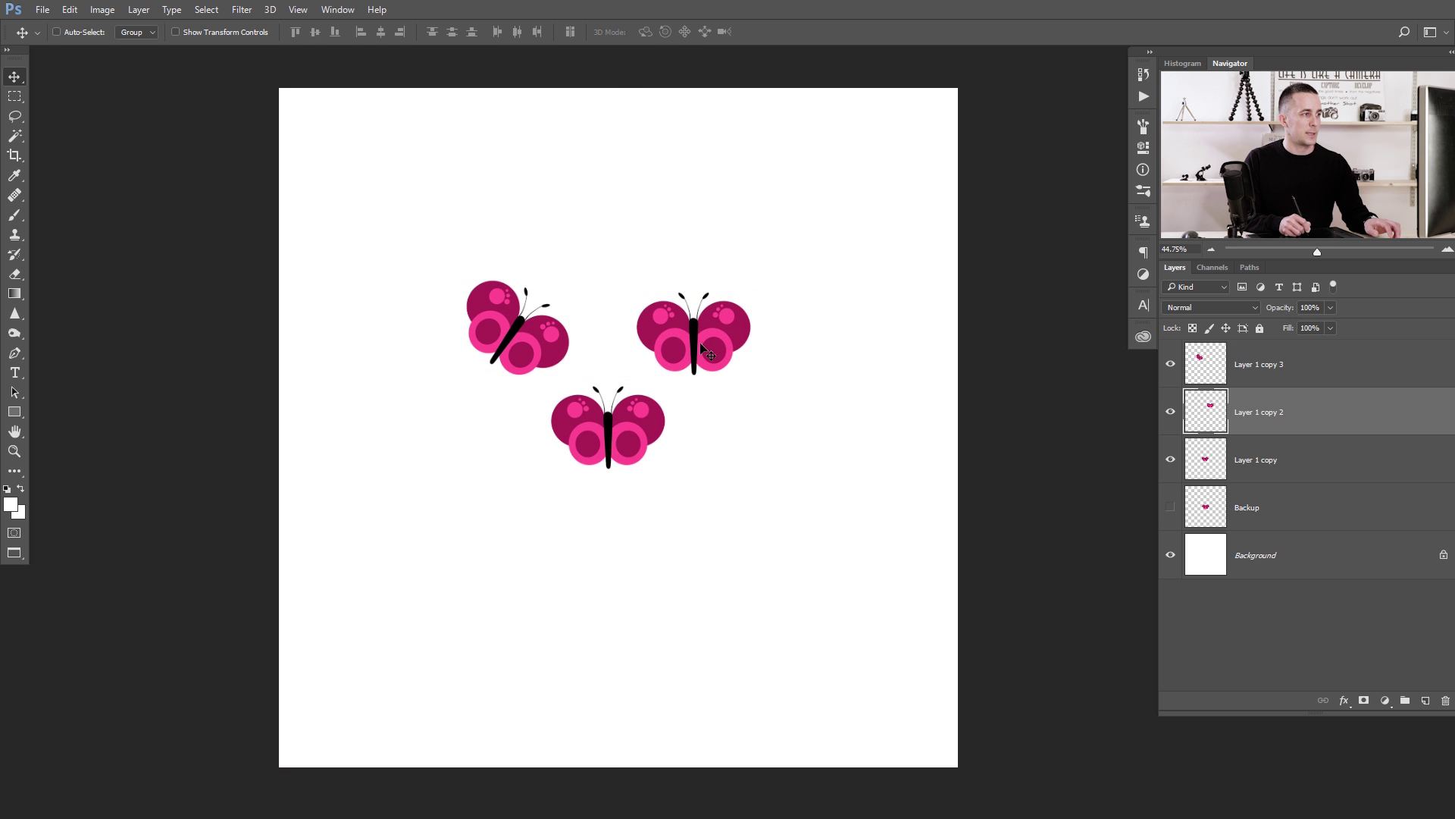
{"action": "key", "text": "ctrl+t"}
{"action": "left_click_drag", "start_coordinate": [770, 267], "coordinate": [721, 250]}
{"action": "key", "text": "Return"}
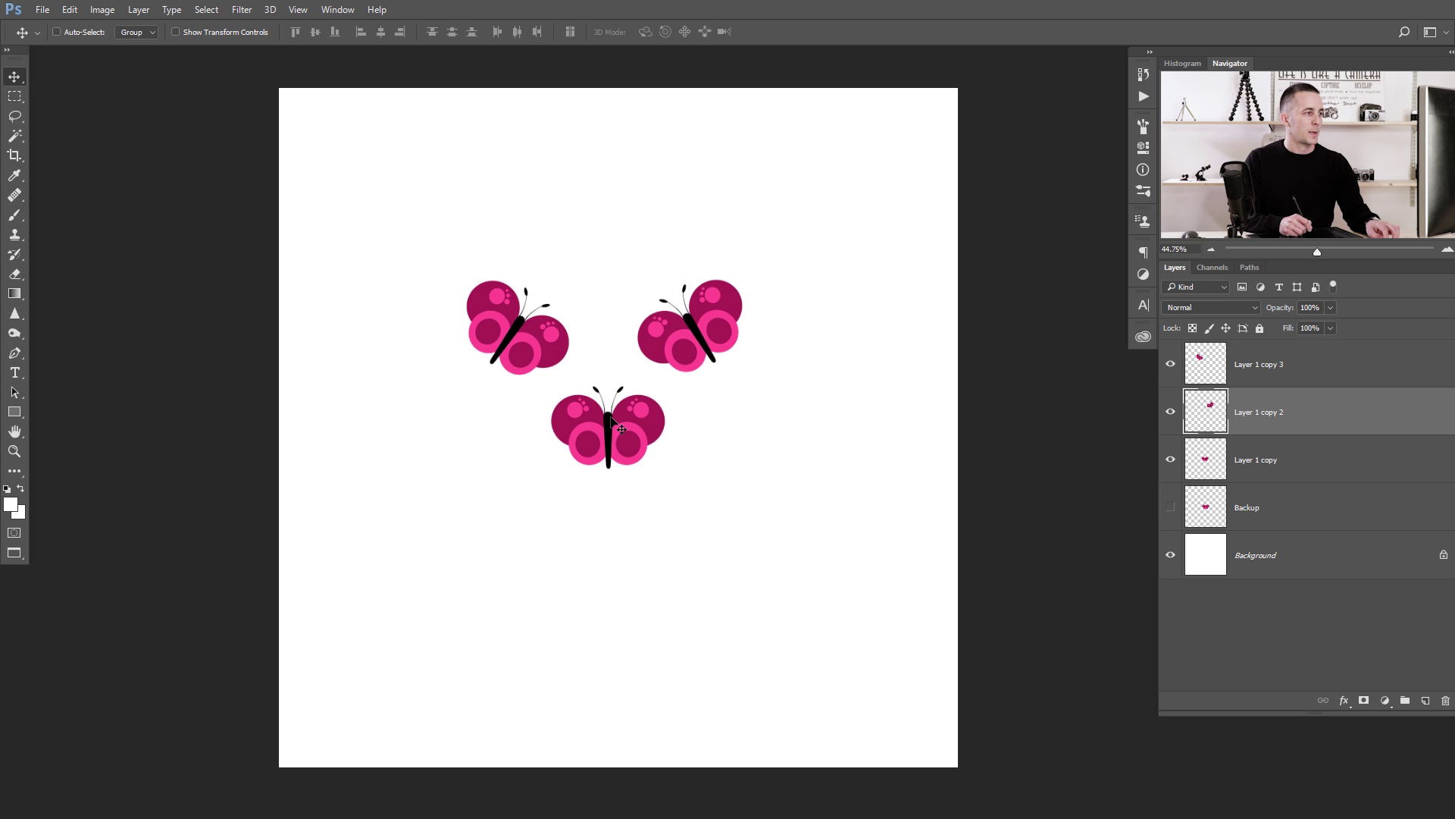
Add a clockwise-tilted butterfly copy below right of the central one and a counterclockwise-tilted copy below left.
{"action": "left_click_drag", "start_coordinate": [705, 339], "coordinate": [739, 513]}
{"action": "key", "text": "ctrl+t"}
{"action": "left_click_drag", "start_coordinate": [789, 413], "coordinate": [494, 504]}
{"action": "key", "text": "Return"}
{"action": "key", "text": "ctrl+t"}
{"action": "left_click_drag", "start_coordinate": [557, 431], "coordinate": [483, 415]}
{"action": "key", "text": "Return"}
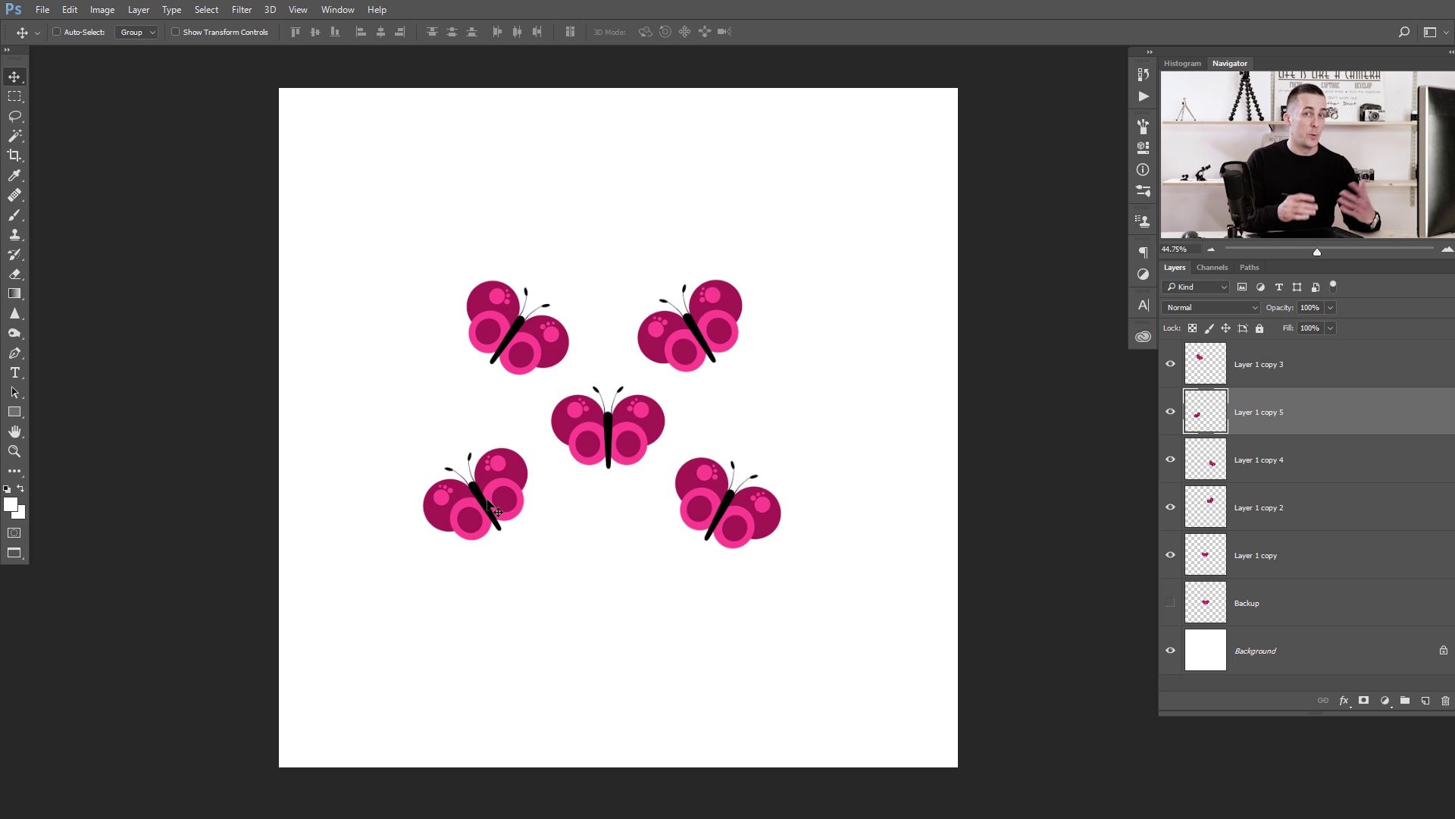
Add one rotated butterfly copy directly below the central butterfly and another to its right.
{"action": "left_click_drag", "start_coordinate": [479, 496], "coordinate": [596, 575]}
{"action": "key", "text": "ctrl+t"}
{"action": "left_click_drag", "start_coordinate": [644, 520], "coordinate": [581, 496]}
{"action": "key", "text": "Return"}
{"action": "left_click_drag", "start_coordinate": [607, 574], "coordinate": [796, 283]}
{"action": "key", "text": "ctrl+t"}
{"action": "key", "text": "Return"}
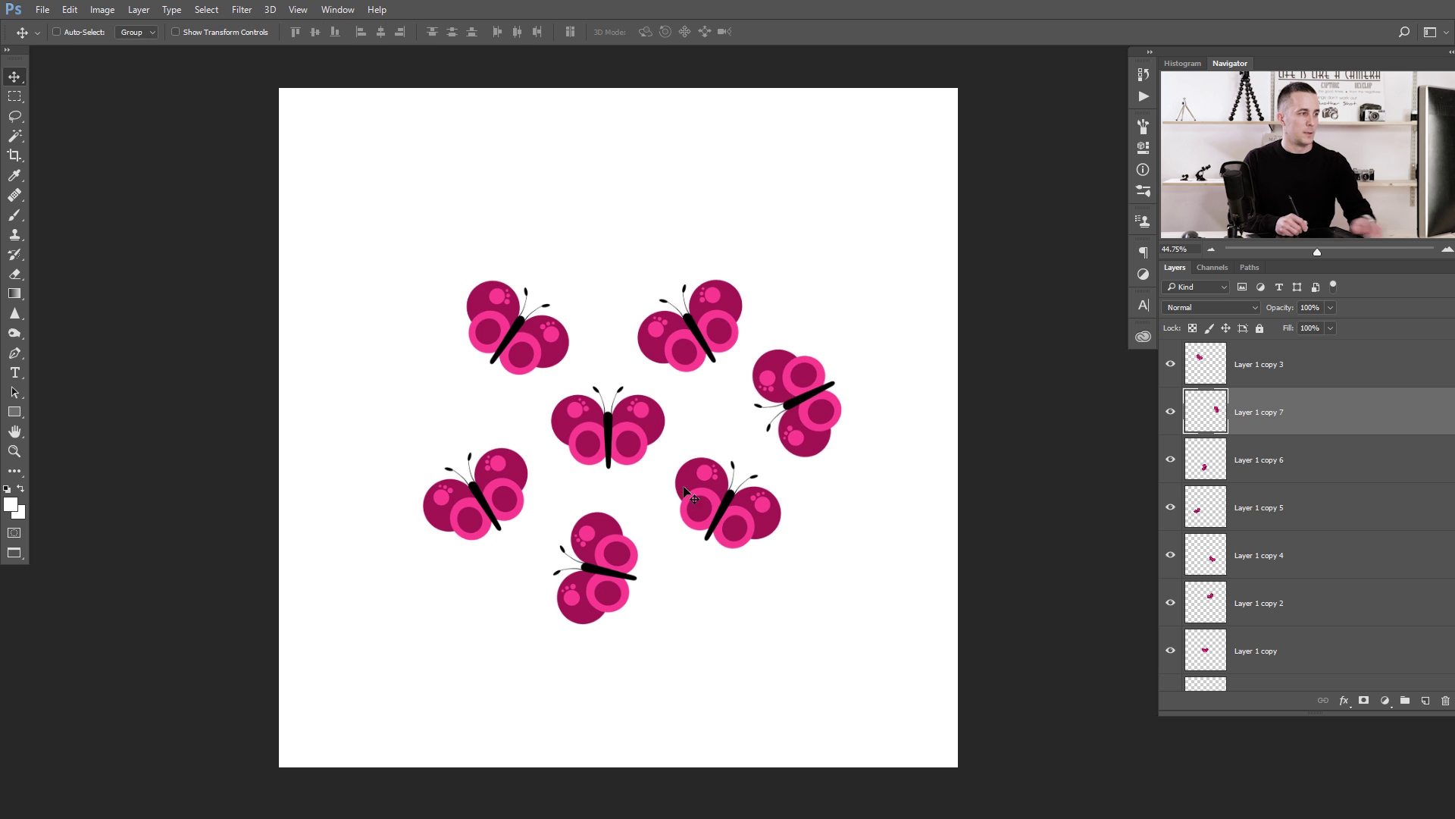
Place more butterfly copies at the left, top centre, upper right and bottom of the canvas, varying their rotation.
{"action": "left_click_drag", "start_coordinate": [785, 392], "coordinate": [645, 165]}
{"action": "key", "text": "ctrl+t"}
{"action": "key", "text": "Return"}
{"action": "left_click_drag", "start_coordinate": [629, 233], "coordinate": [835, 254]}
{"action": "key", "text": "ctrl+t"}
{"action": "left_click_drag", "start_coordinate": [913, 227], "coordinate": [723, 642]}
{"action": "key", "text": "Return"}
Rotate the bottom butterfly so its antennae point up and left, and add clockwise-tilted copies at the lower right and lower left.
{"action": "key", "text": "ctrl+t"}
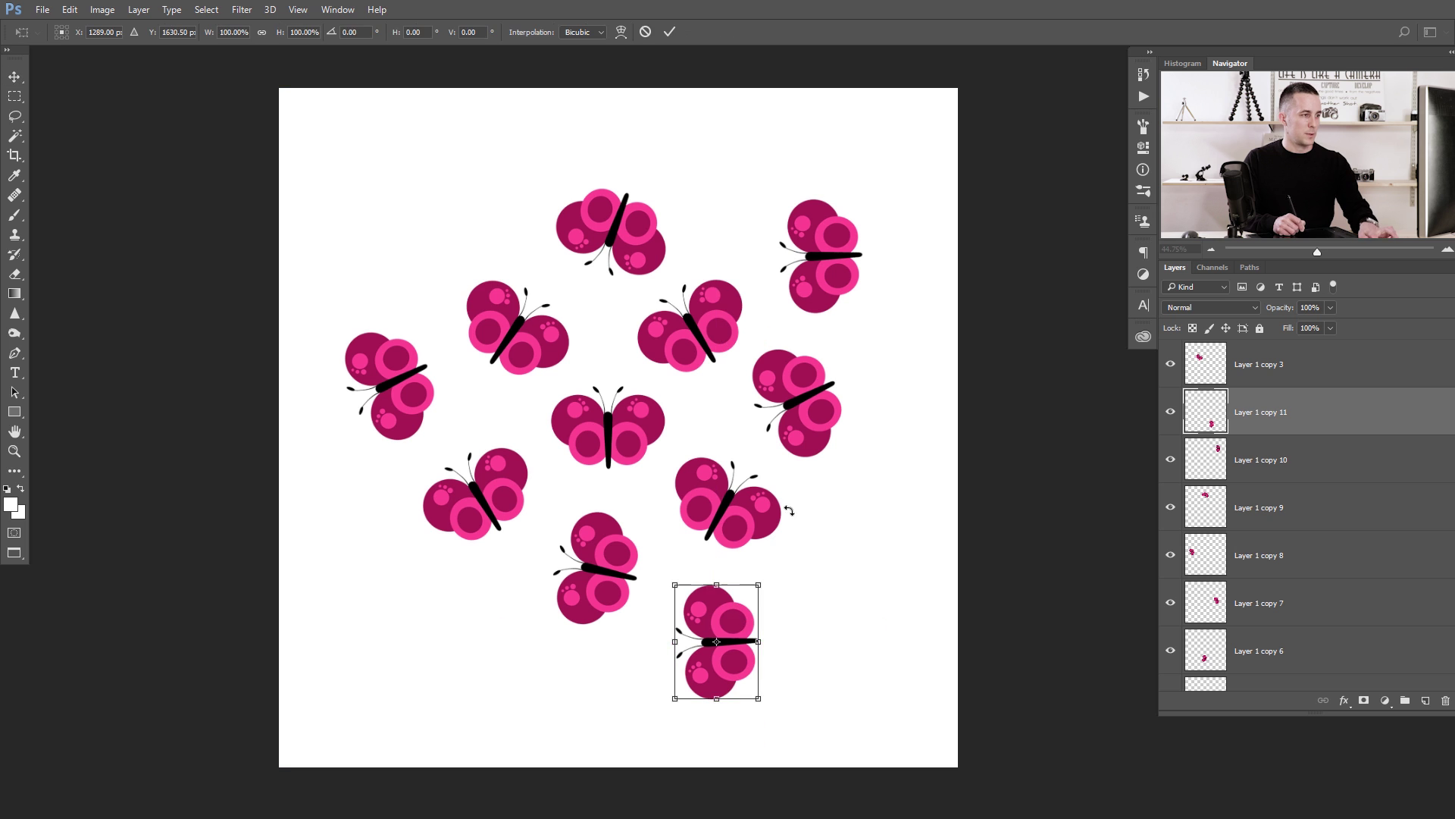
{"action": "left_click_drag", "start_coordinate": [794, 591], "coordinate": [864, 565]}
{"action": "key", "text": "Return"}
{"action": "key", "text": "ctrl+t"}
{"action": "left_click_drag", "start_coordinate": [903, 478], "coordinate": [478, 629]}
{"action": "key", "text": "Return"}
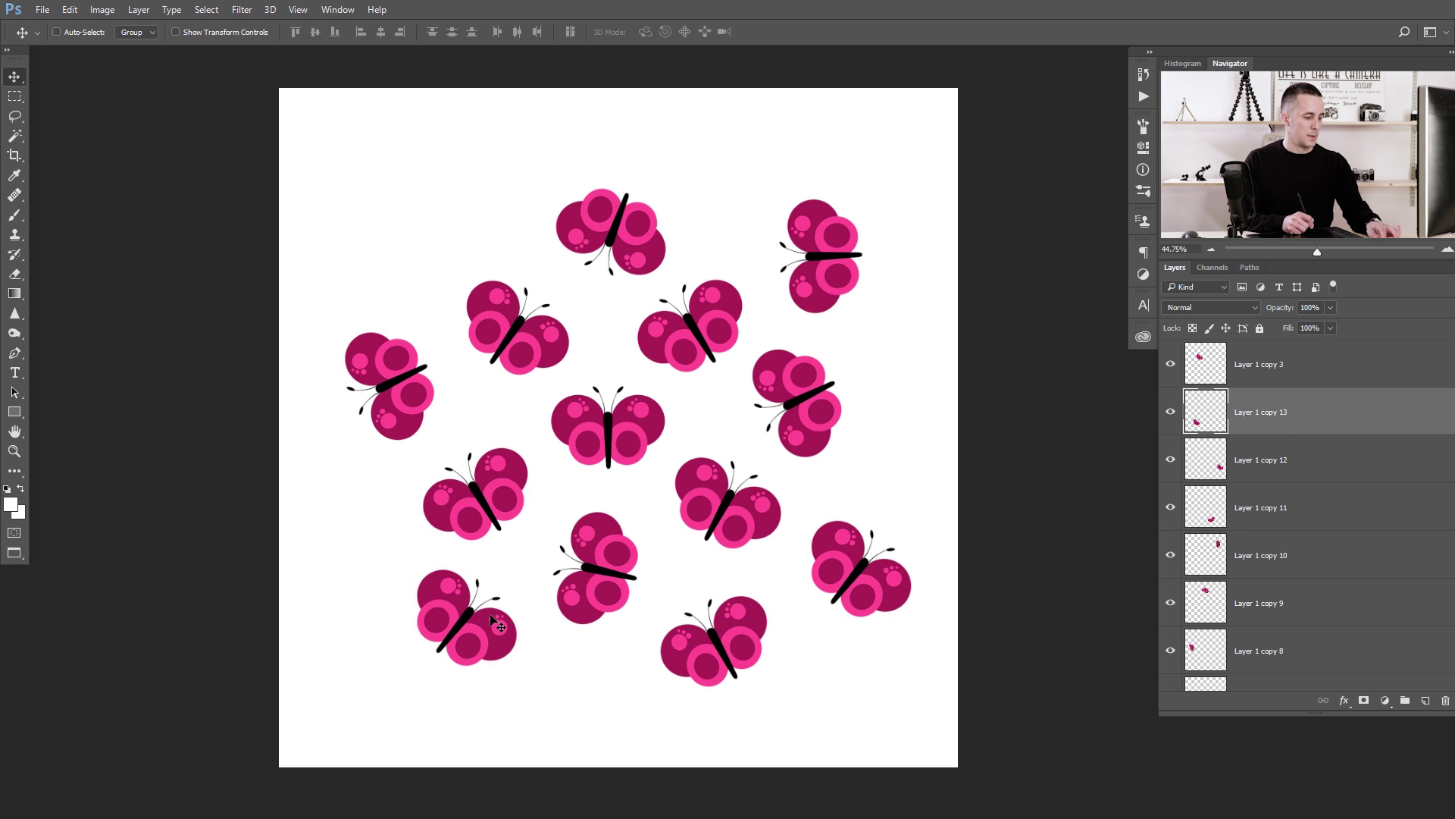
Rotate the lower-left butterfly counterclockwise so its antennae point up and left.
{"action": "key", "text": "ctrl+t"}
{"action": "left_click_drag", "start_coordinate": [527, 557], "coordinate": [409, 549]}
{"action": "key", "text": "Return"}
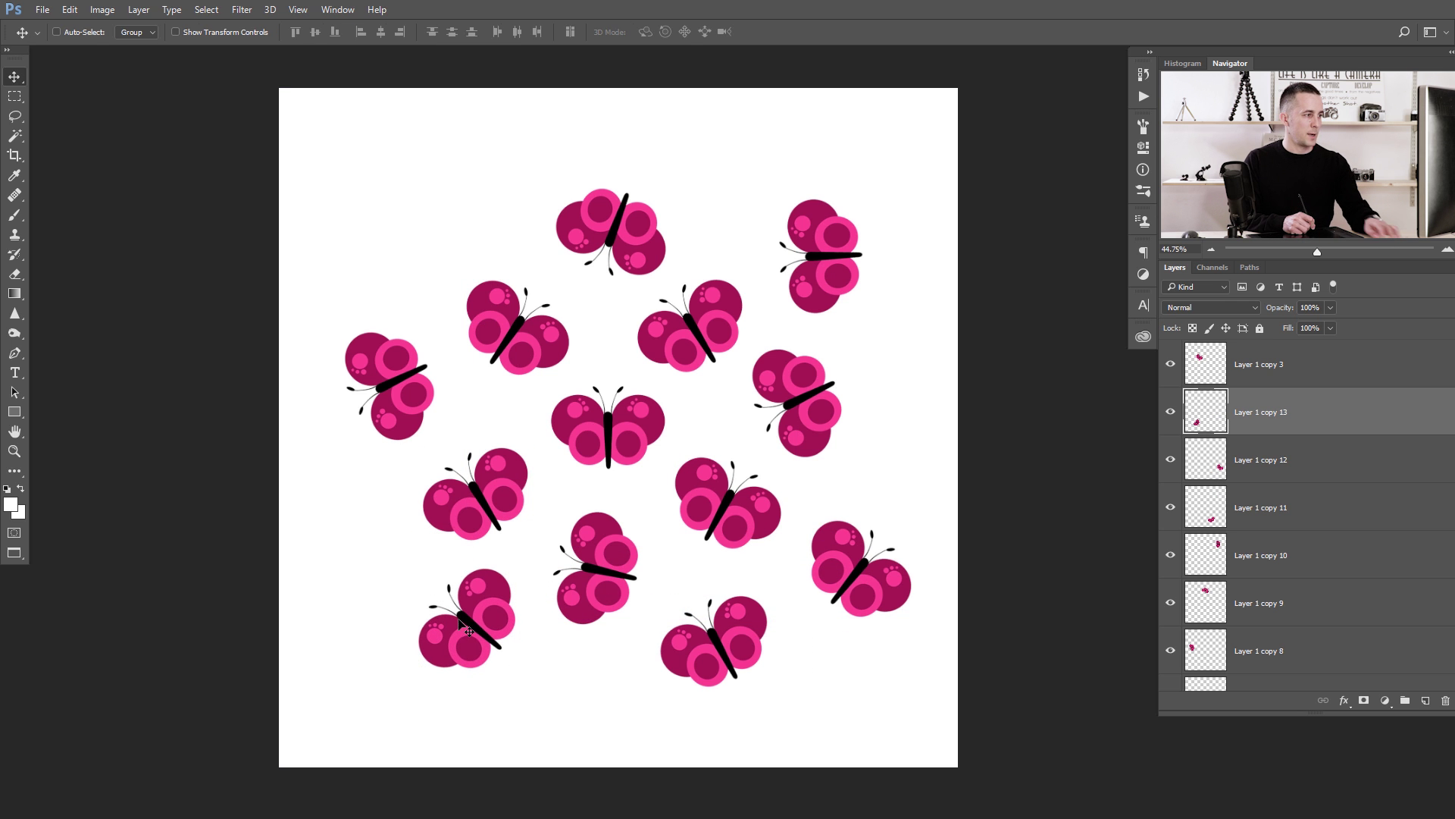
Duplicate the lower-left butterfly toward the canvas's left edge, rotate it clockwise, and place another copy in the upper-left area.
{"action": "left_click_drag", "start_coordinate": [464, 618], "coordinate": [345, 551], "text": "alt"}
{"action": "key", "text": "ctrl+t"}
{"action": "left_click_drag", "start_coordinate": [425, 489], "coordinate": [419, 250]}
{"action": "key", "text": "Return"}
Rotate the upper-left butterfly counterclockwise and add two copies along the top, turning the right one and moving the left one higher.
{"action": "key", "text": "ctrl+t"}
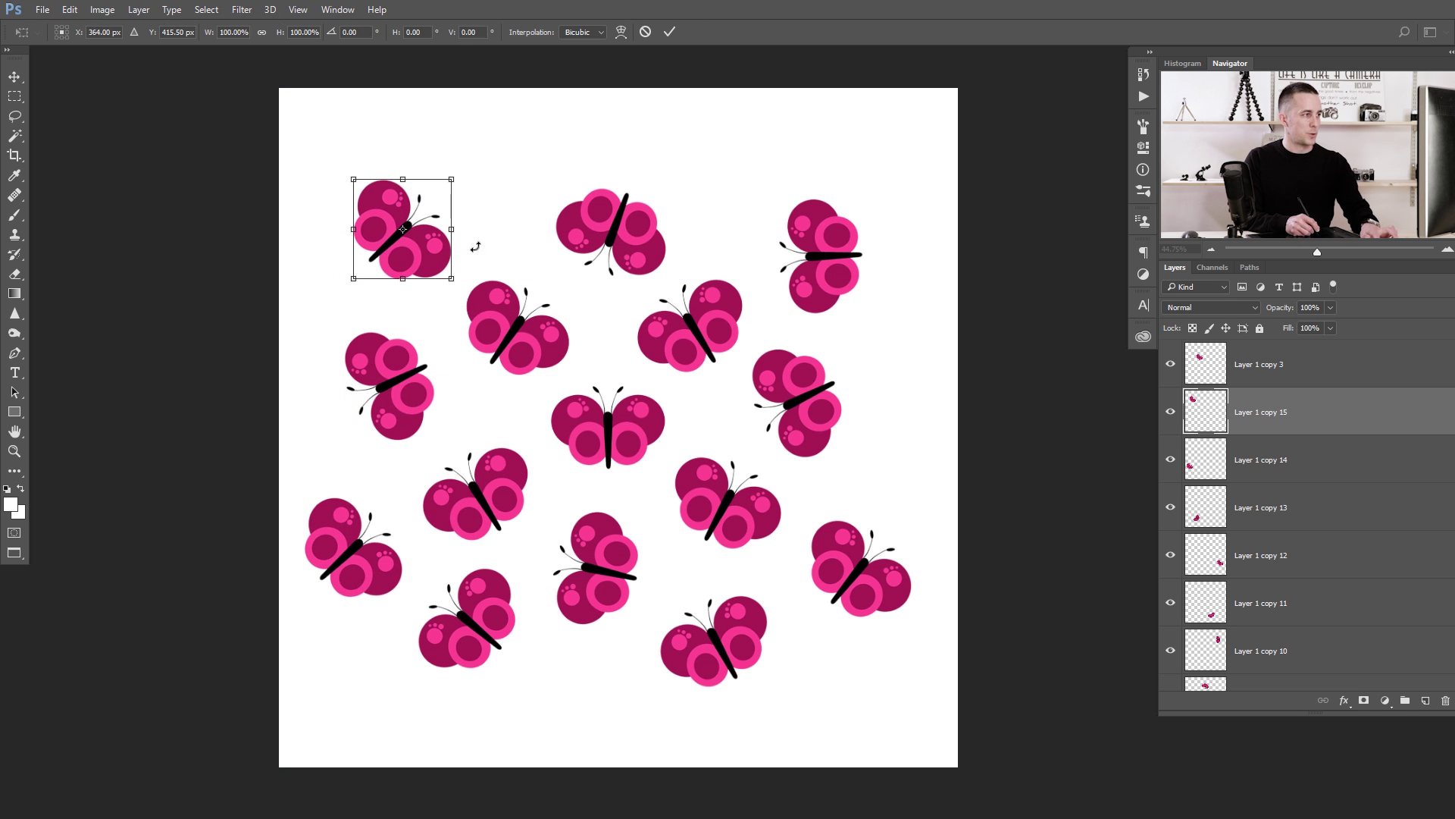
{"action": "left_click_drag", "start_coordinate": [479, 169], "coordinate": [737, 176]}
{"action": "key", "text": "Return"}
{"action": "key", "text": "ctrl+t"}
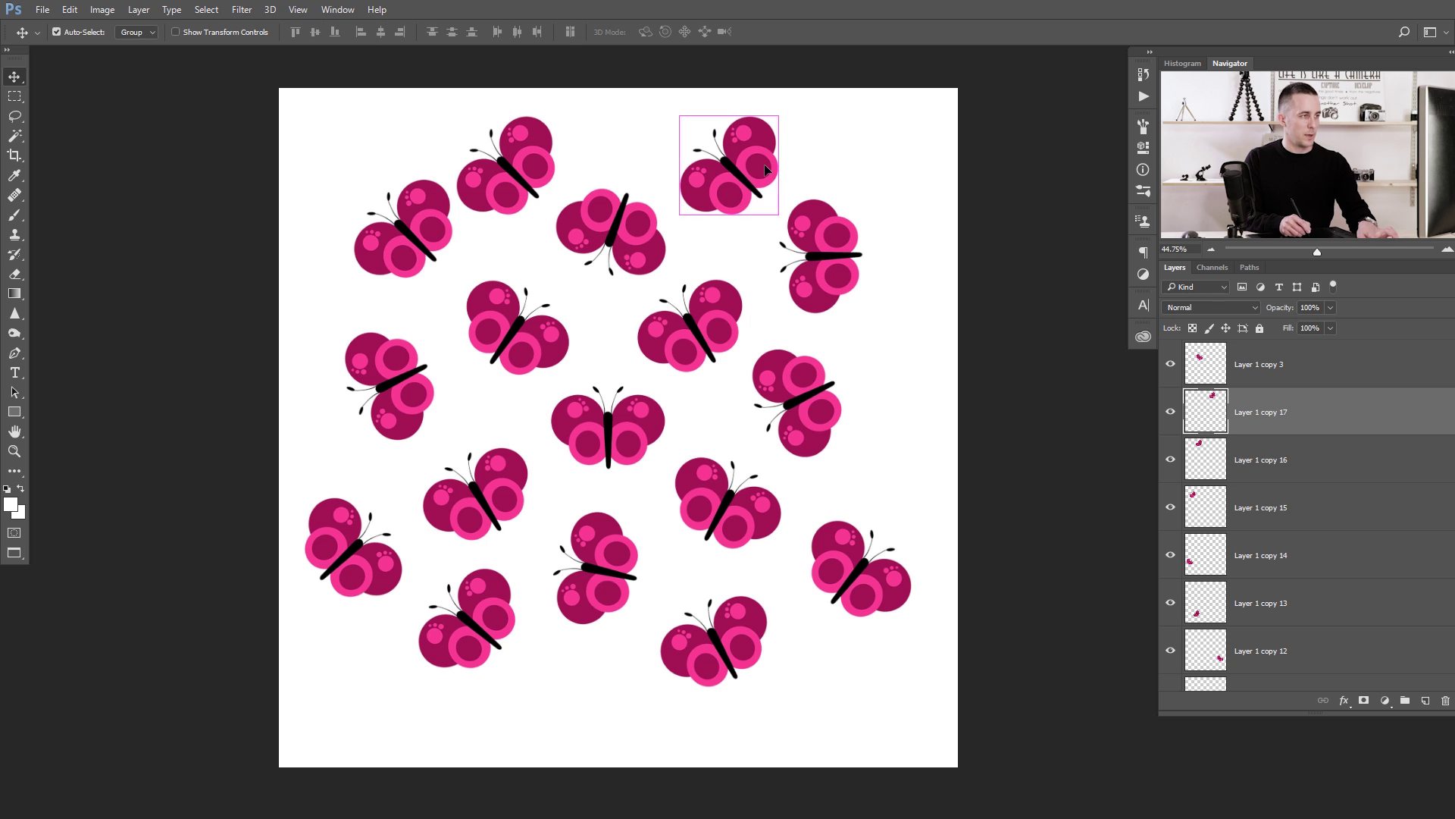
{"action": "left_click_drag", "start_coordinate": [803, 114], "coordinate": [685, 91]}
{"action": "key", "text": "Return"}
{"action": "left_click_drag", "start_coordinate": [501, 176], "coordinate": [512, 155]}
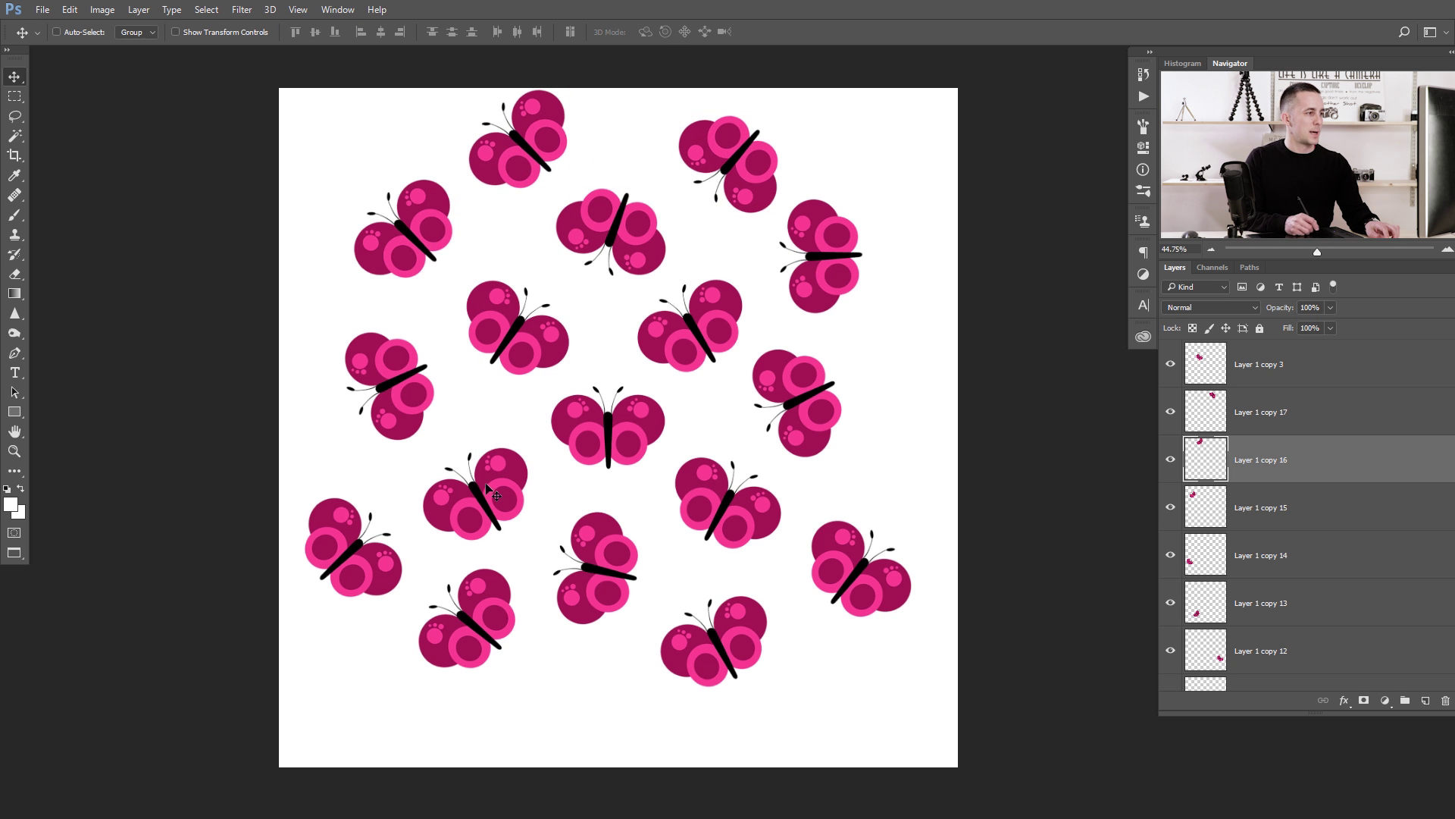
Duplicate the lower-left butterfly to the bottom centre of the canvas and rotate the copy about 54° clockwise.
{"action": "left_click_drag", "start_coordinate": [489, 637], "coordinate": [598, 722], "text": "ctrl+alt"}
{"action": "key", "text": "ctrl+t"}
{"action": "left_click_drag", "start_coordinate": [627, 636], "coordinate": [643, 691]}
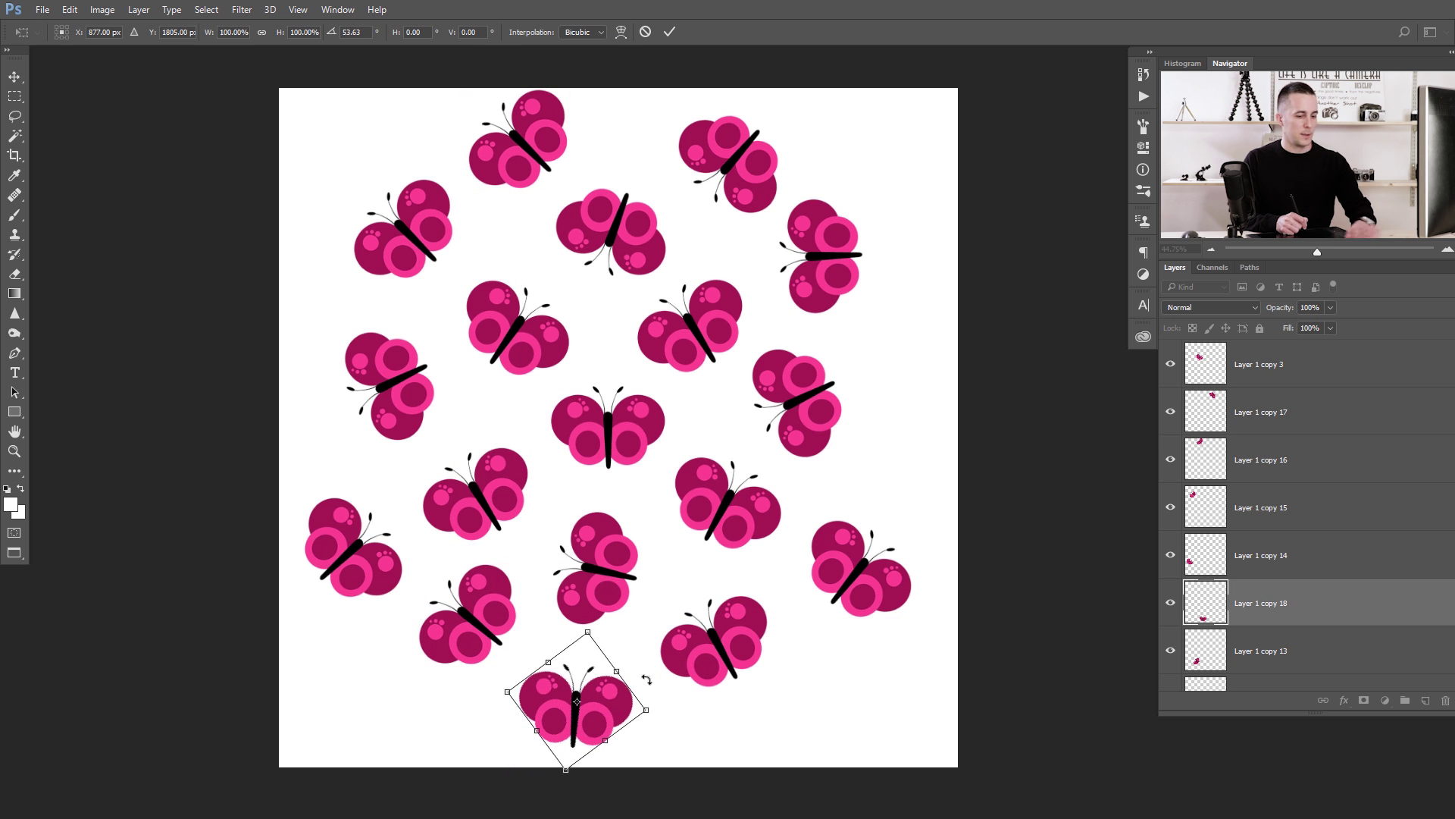
{"action": "key", "text": "Return"}
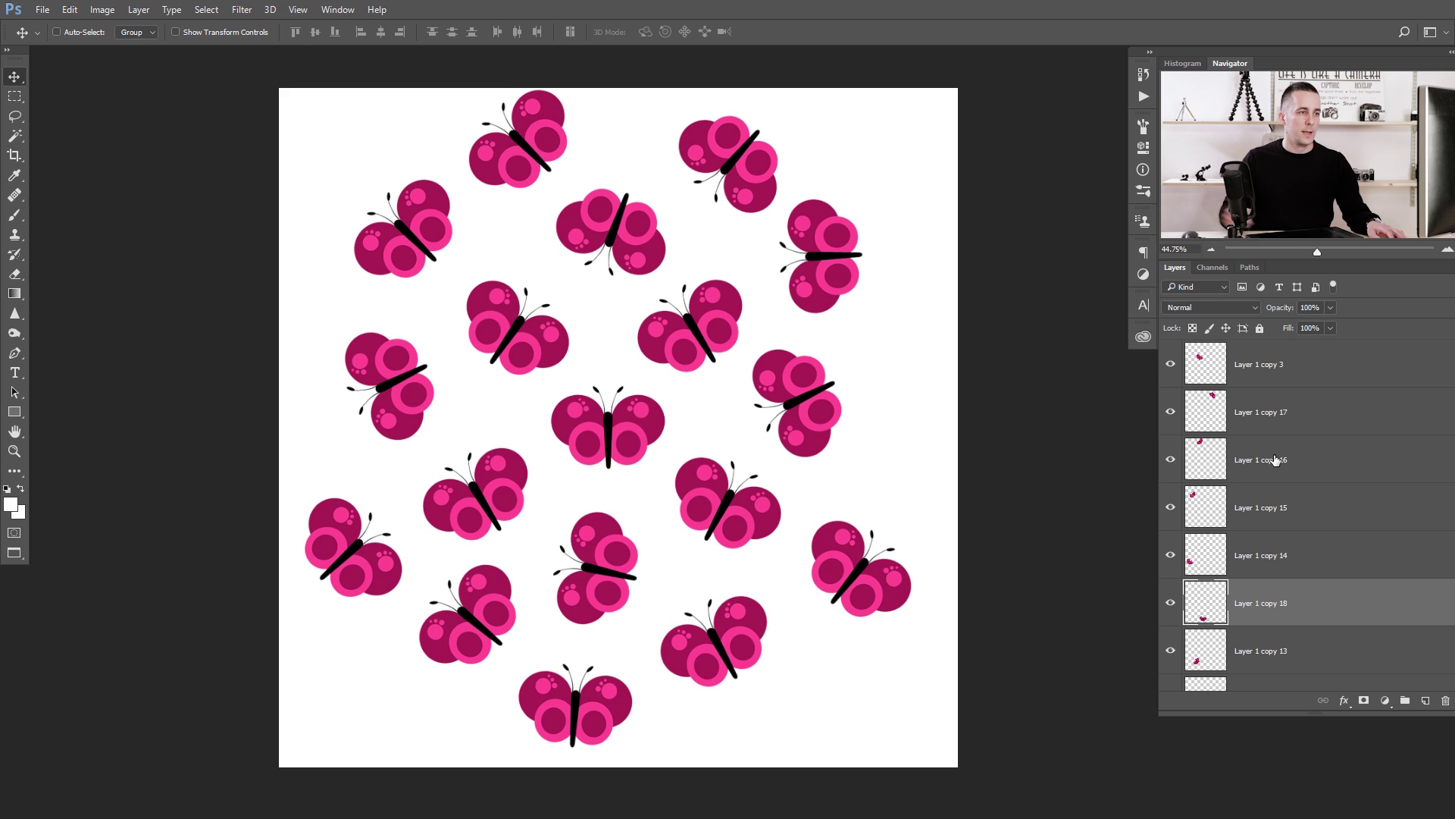
Merge all the visible butterfly layers into one, leaving out the Backup and Background layers.
{"action": "left_click", "coordinate": [1216, 371]}
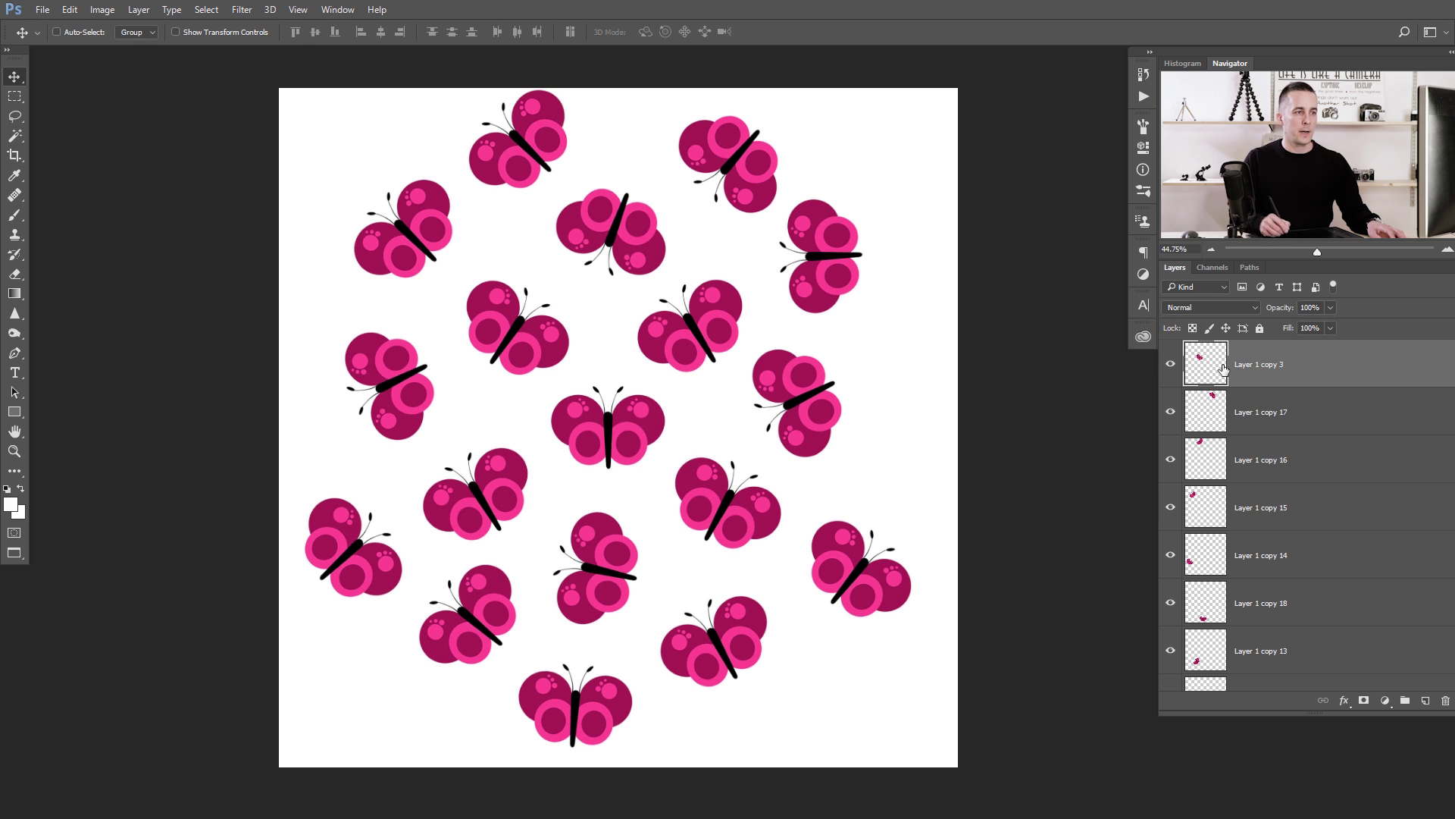
{"action": "scroll", "coordinate": [1223, 369], "scroll_direction": "down", "scroll_amount": 5}
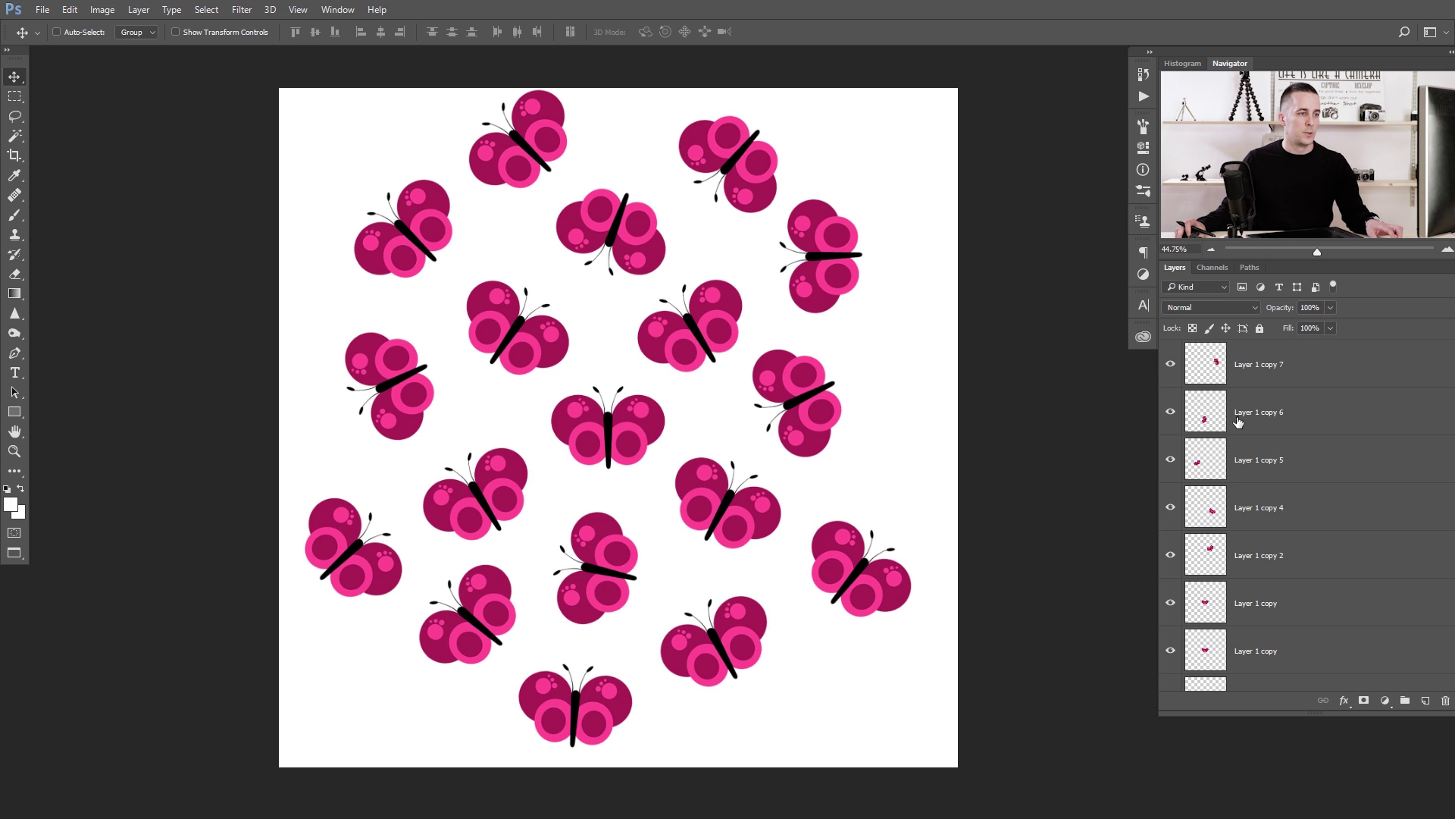
{"action": "scroll", "coordinate": [1239, 423], "scroll_direction": "down", "scroll_amount": 1}
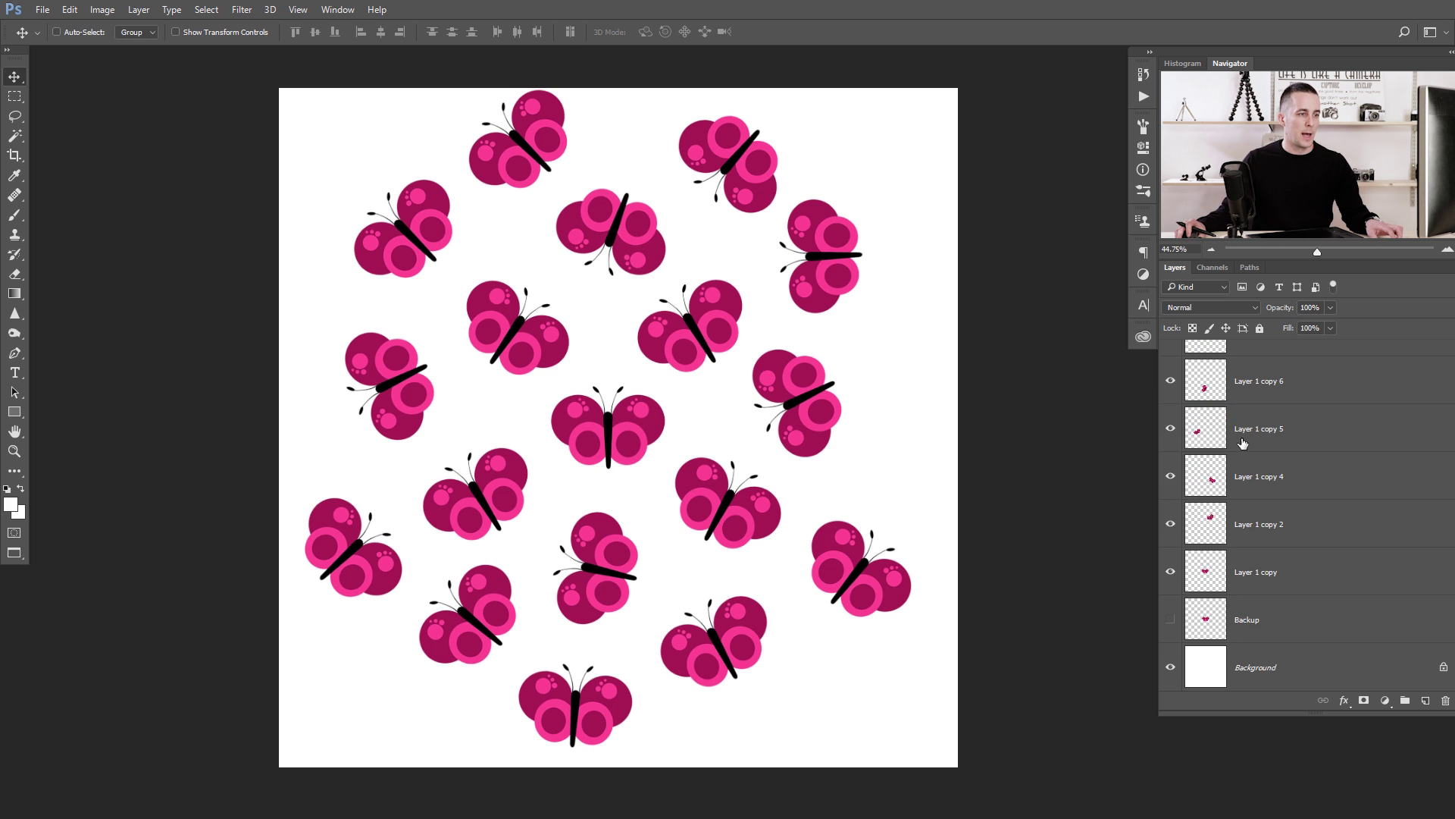
{"action": "left_click", "coordinate": [1208, 584], "text": "shift"}
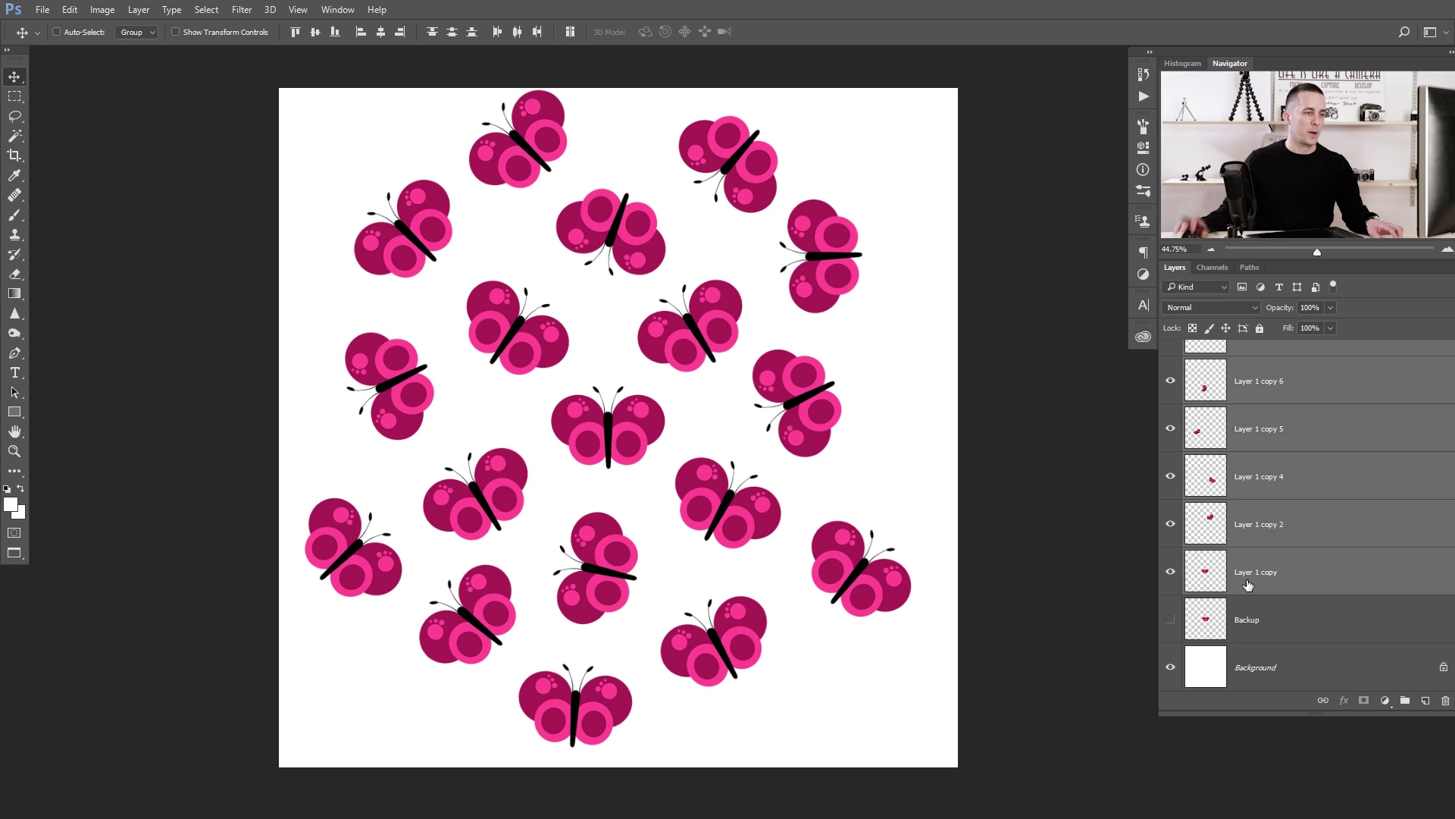
{"action": "key", "text": "ctrl"}
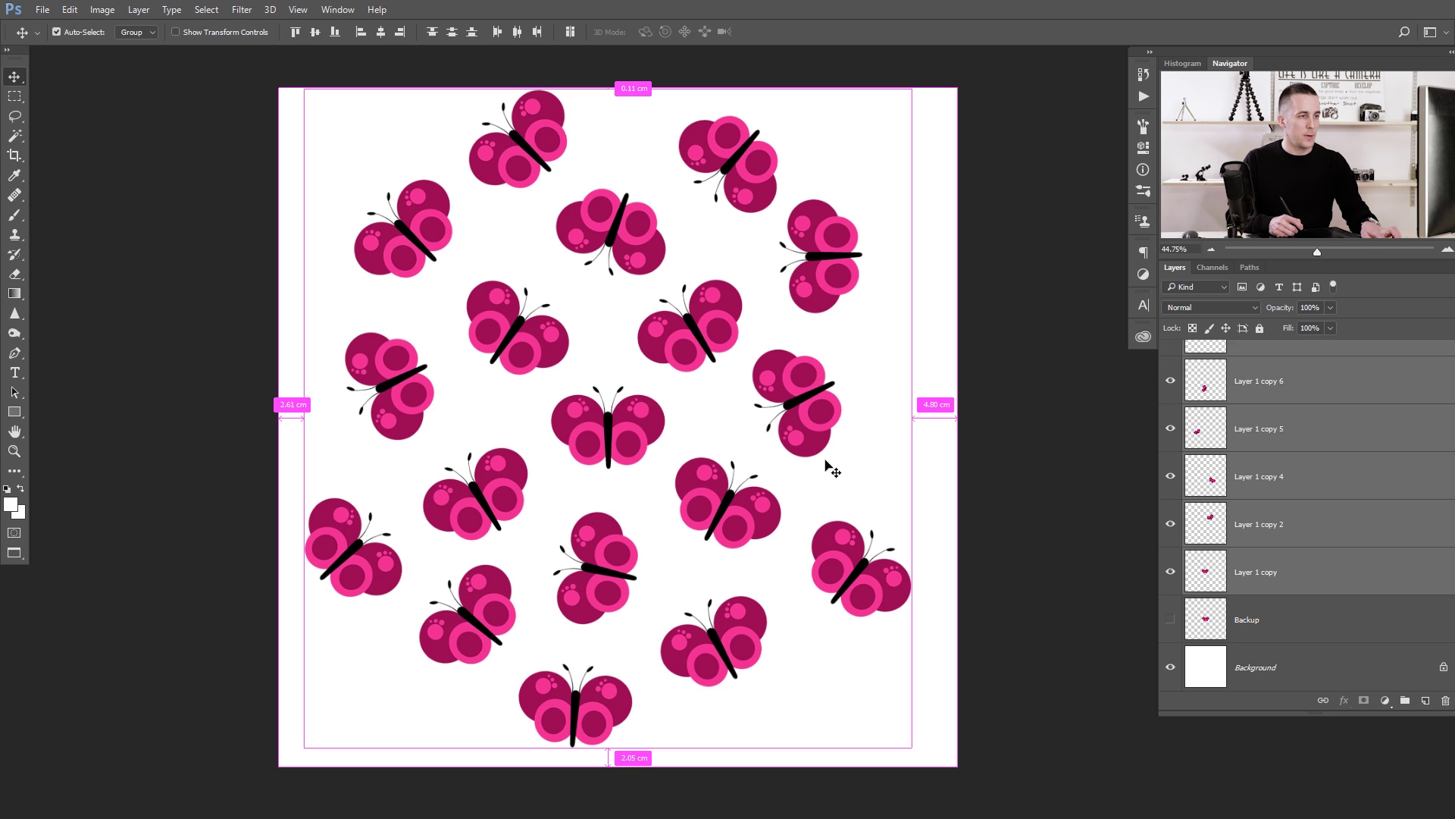
{"action": "key", "text": "ctrl+e"}
Offset the merged butterfly layer by -930 pixels horizontally and -972 pixels vertically, with undefined areas set to Wrap Around.
{"action": "left_click_drag", "start_coordinate": [582, 409], "coordinate": [634, 404]}
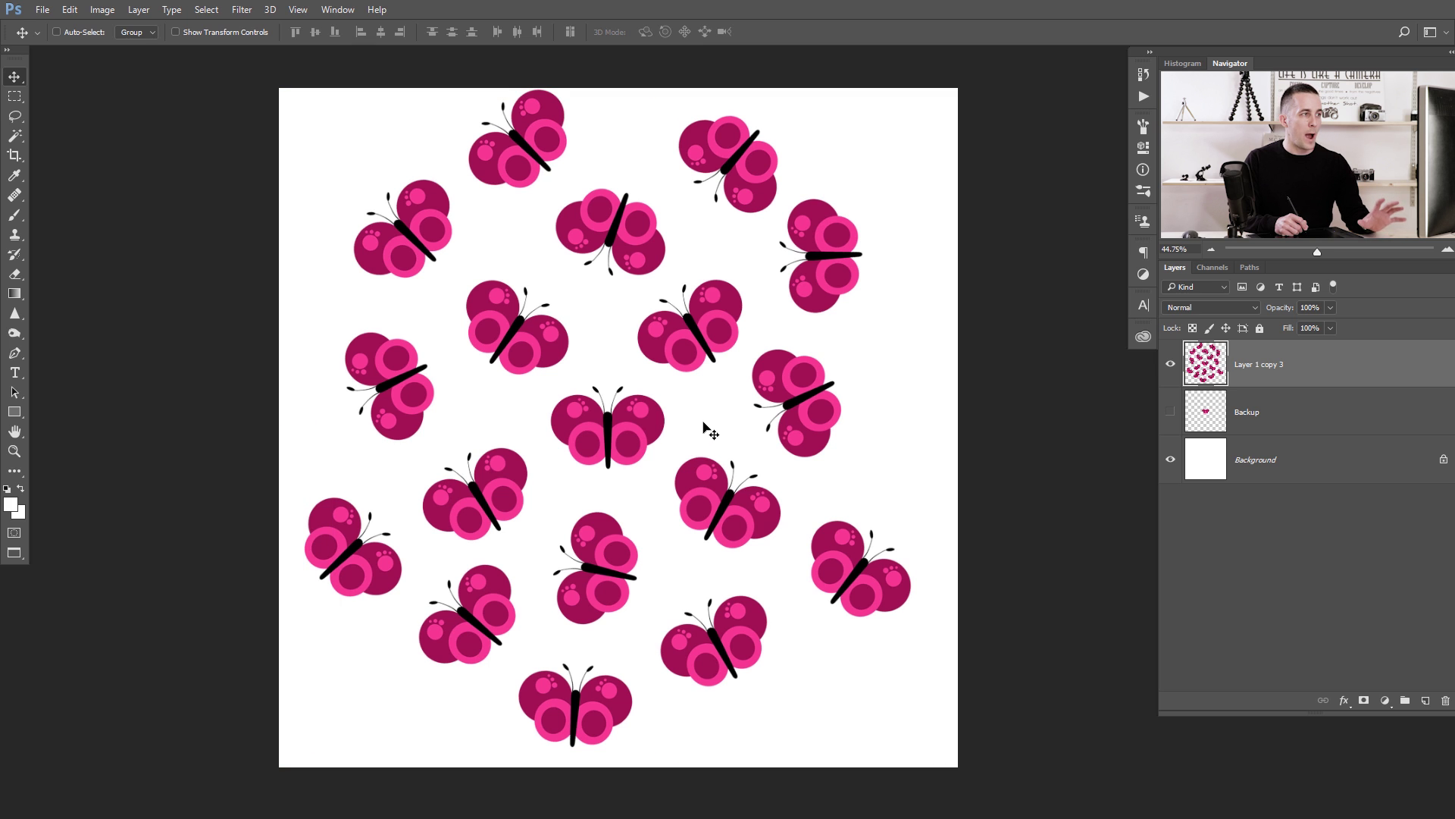
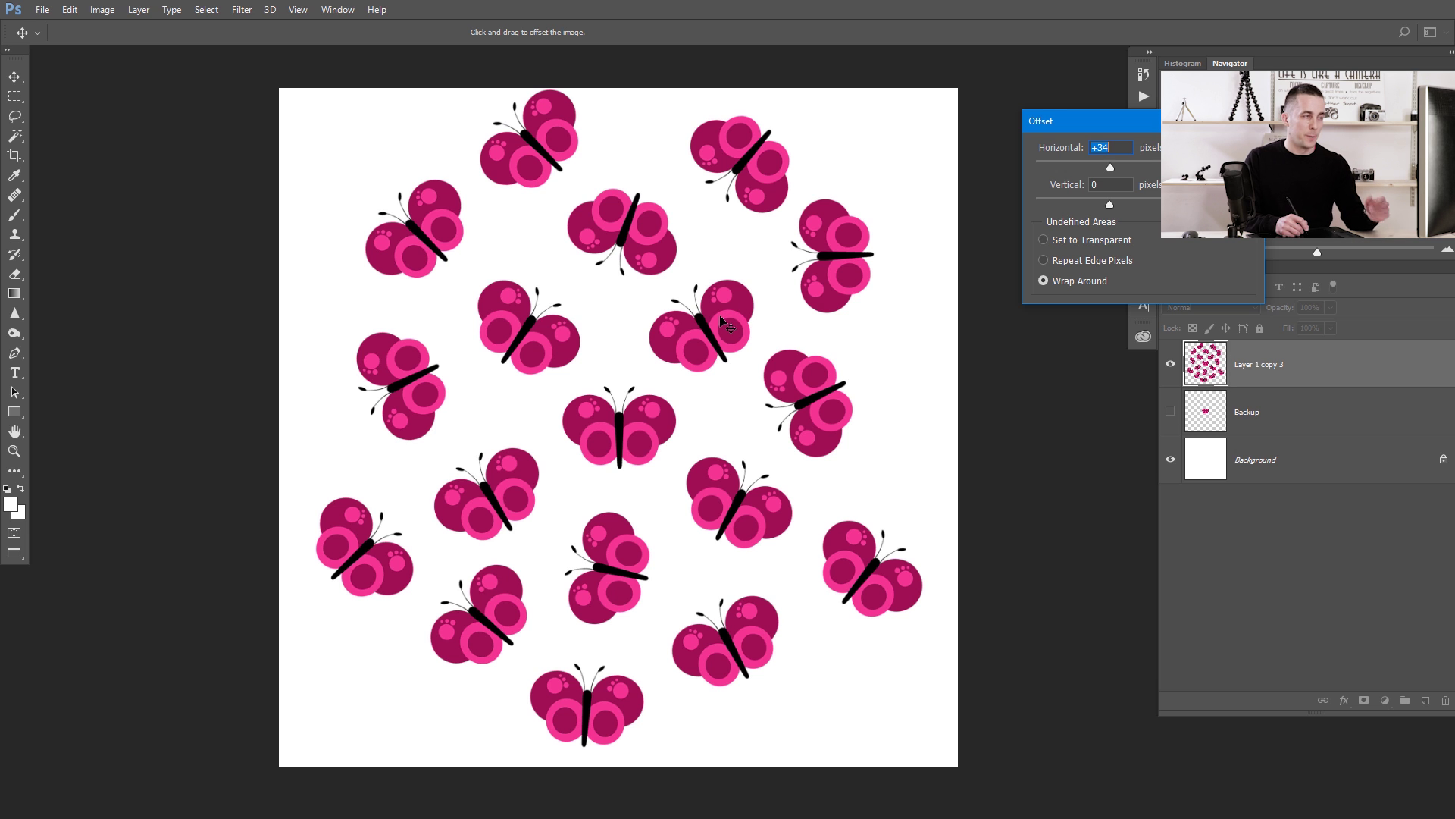
{"action": "left_click_drag", "start_coordinate": [537, 343], "coordinate": [357, 364]}
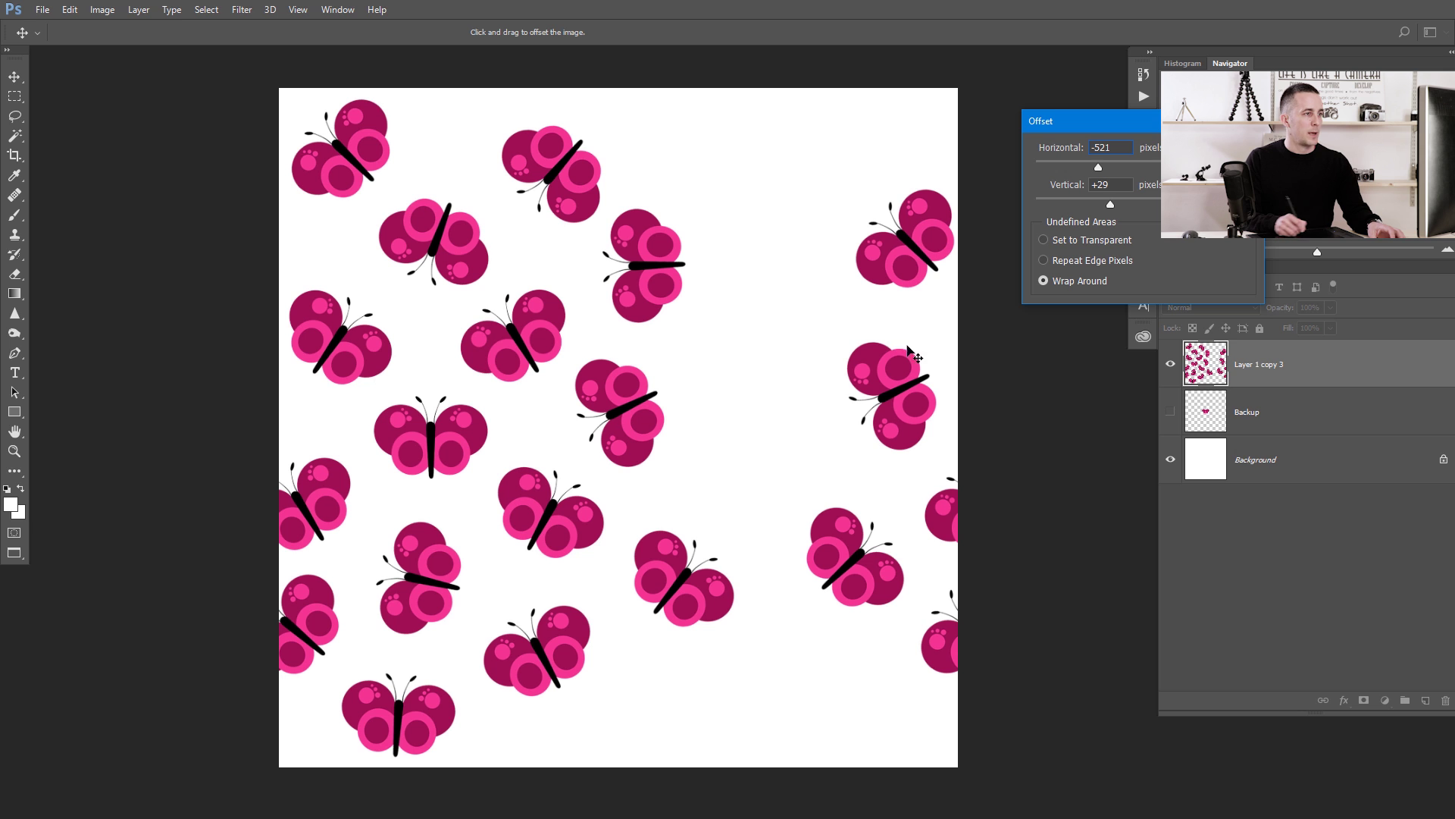
{"action": "left_click_drag", "start_coordinate": [492, 356], "coordinate": [346, 380]}
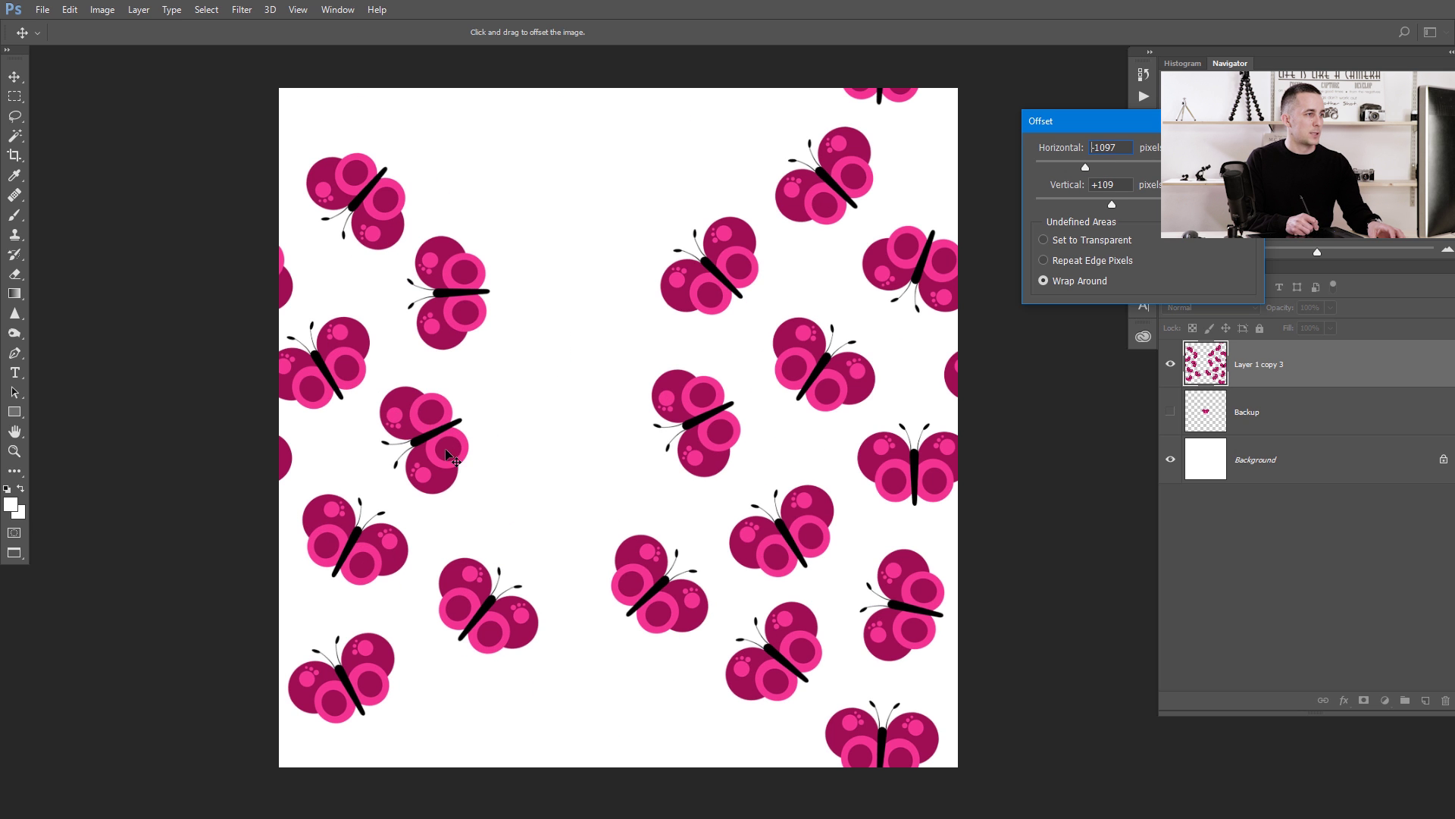
{"action": "left_click_drag", "start_coordinate": [440, 432], "coordinate": [534, 416]}
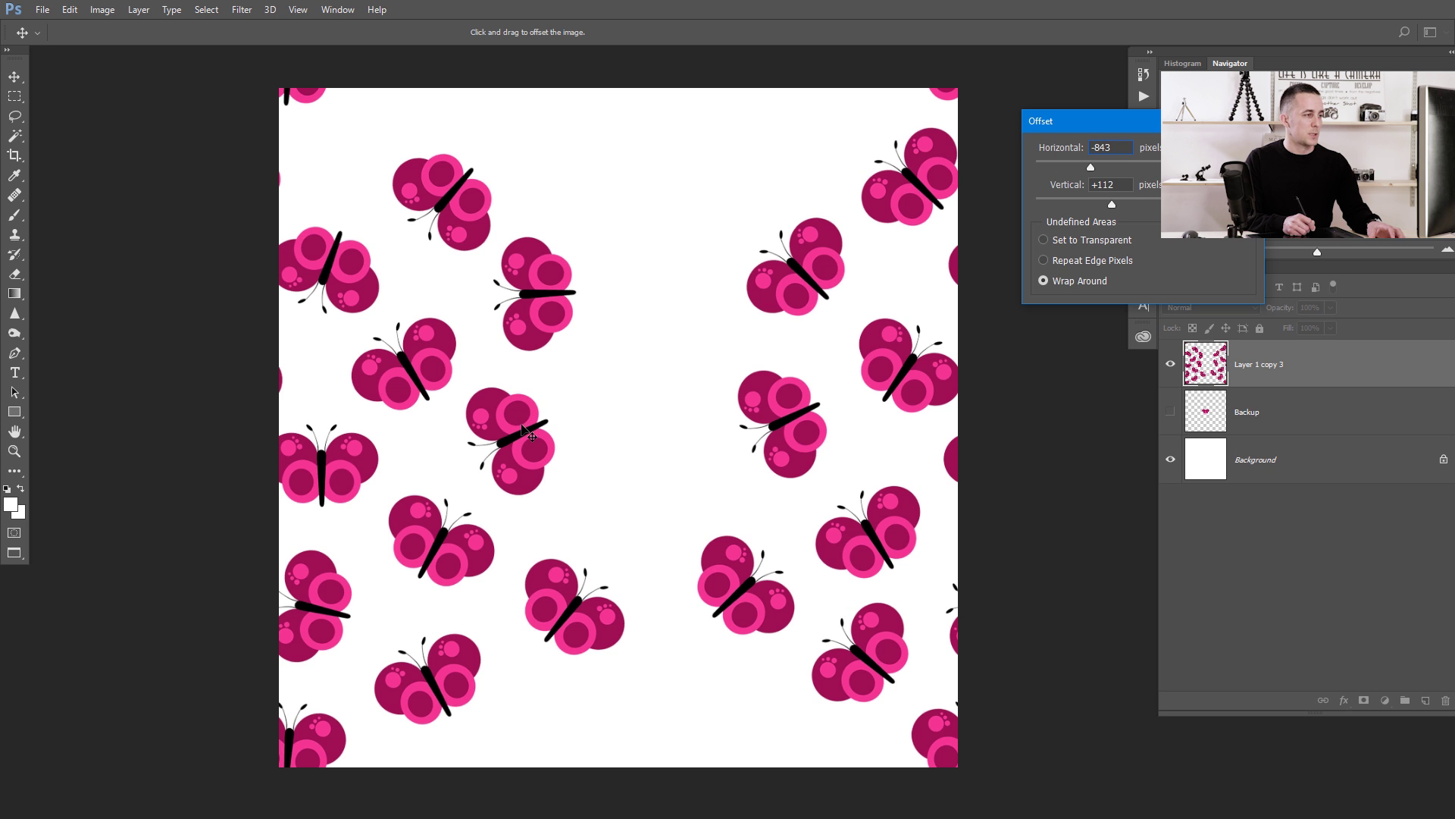
{"action": "left_click_drag", "start_coordinate": [517, 424], "coordinate": [438, 214]}
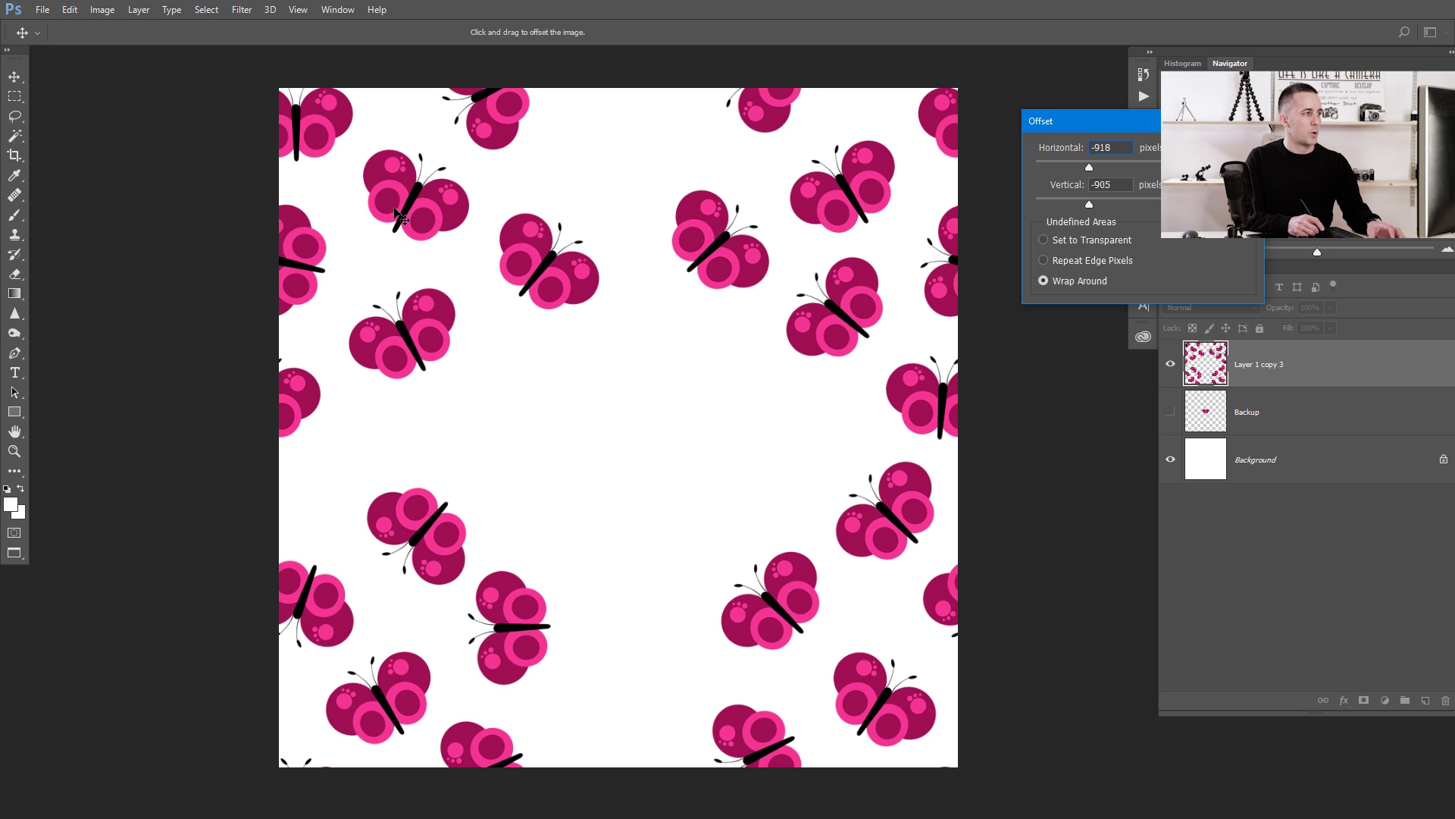
{"action": "left_click_drag", "start_coordinate": [424, 208], "coordinate": [419, 195]}
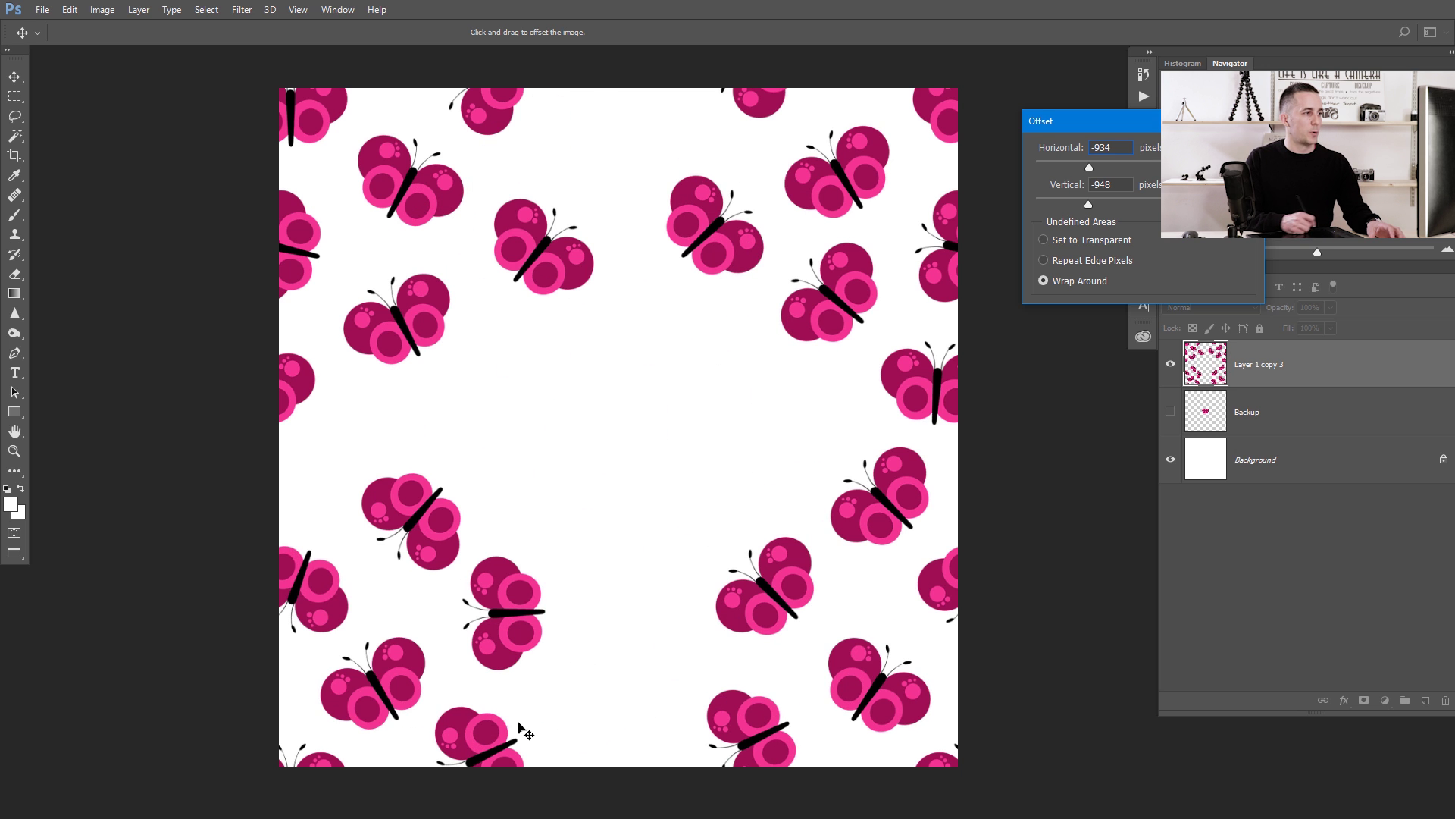
{"action": "left_click_drag", "start_coordinate": [419, 182], "coordinate": [421, 173]}
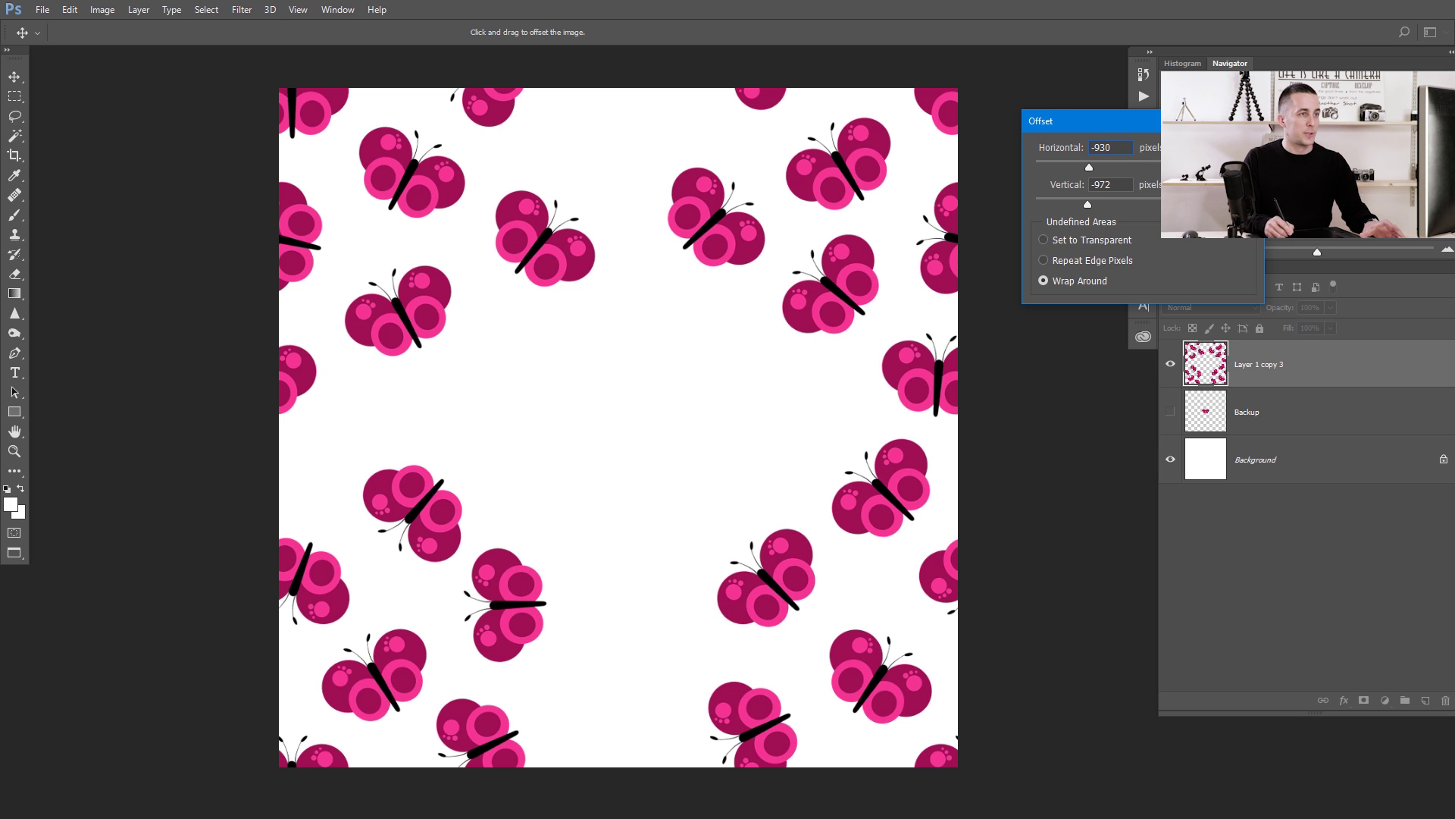
{"action": "key", "text": "Return"}
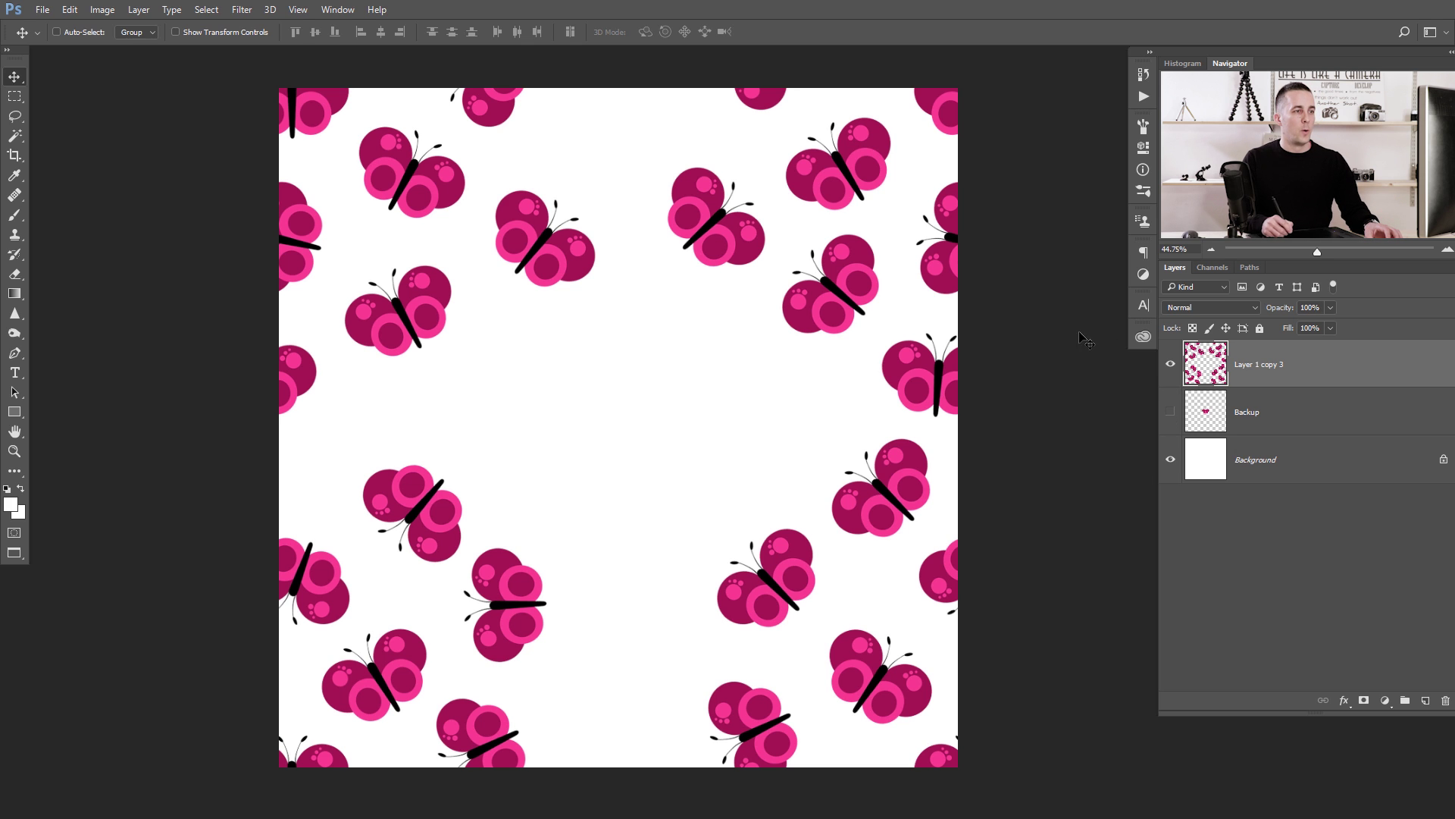
Show the Backup layer and place rotated copies of its butterfly on both sides of the central one.
{"action": "left_click", "coordinate": [1248, 432]}
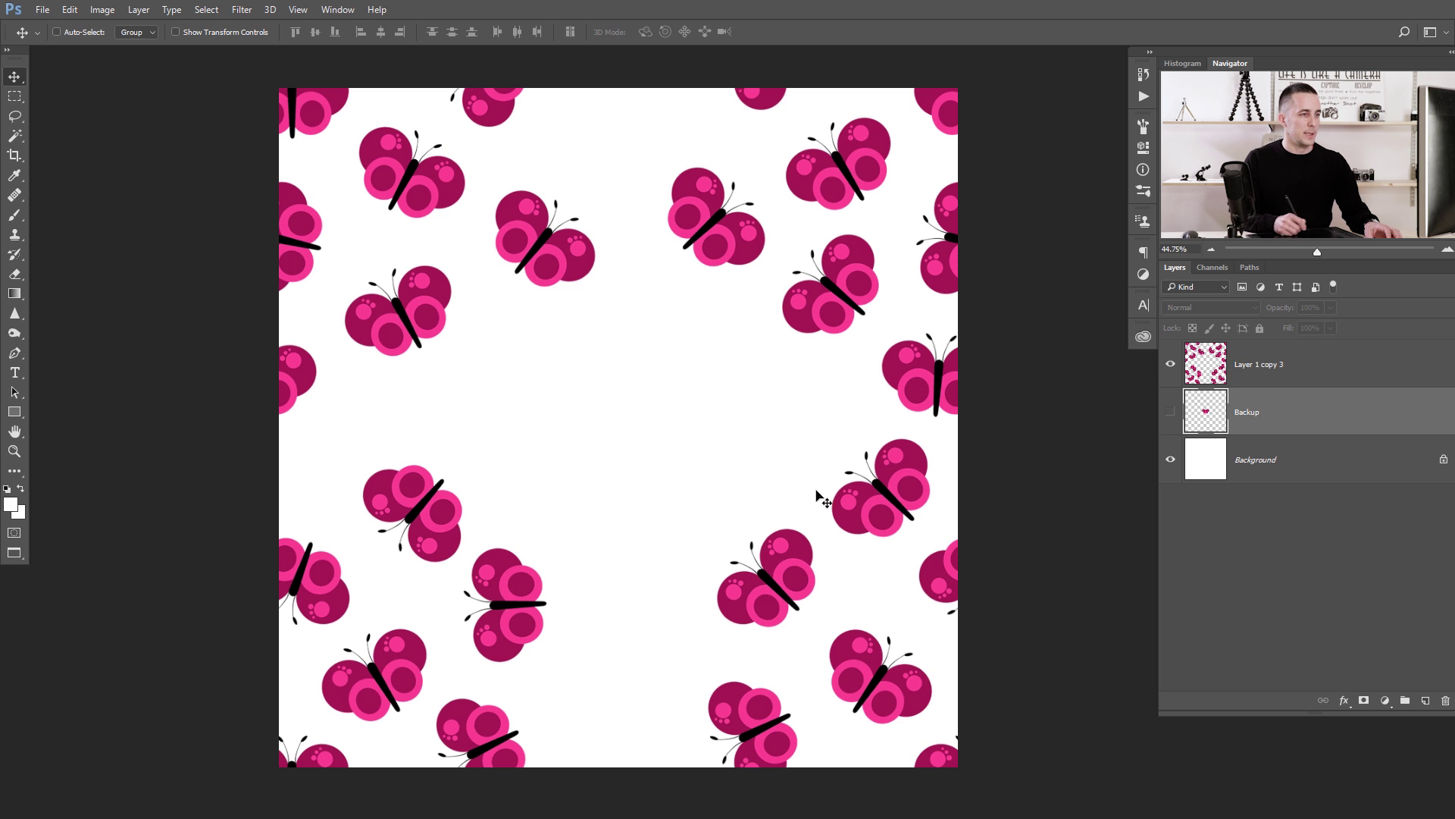
{"action": "left_click", "coordinate": [1171, 412]}
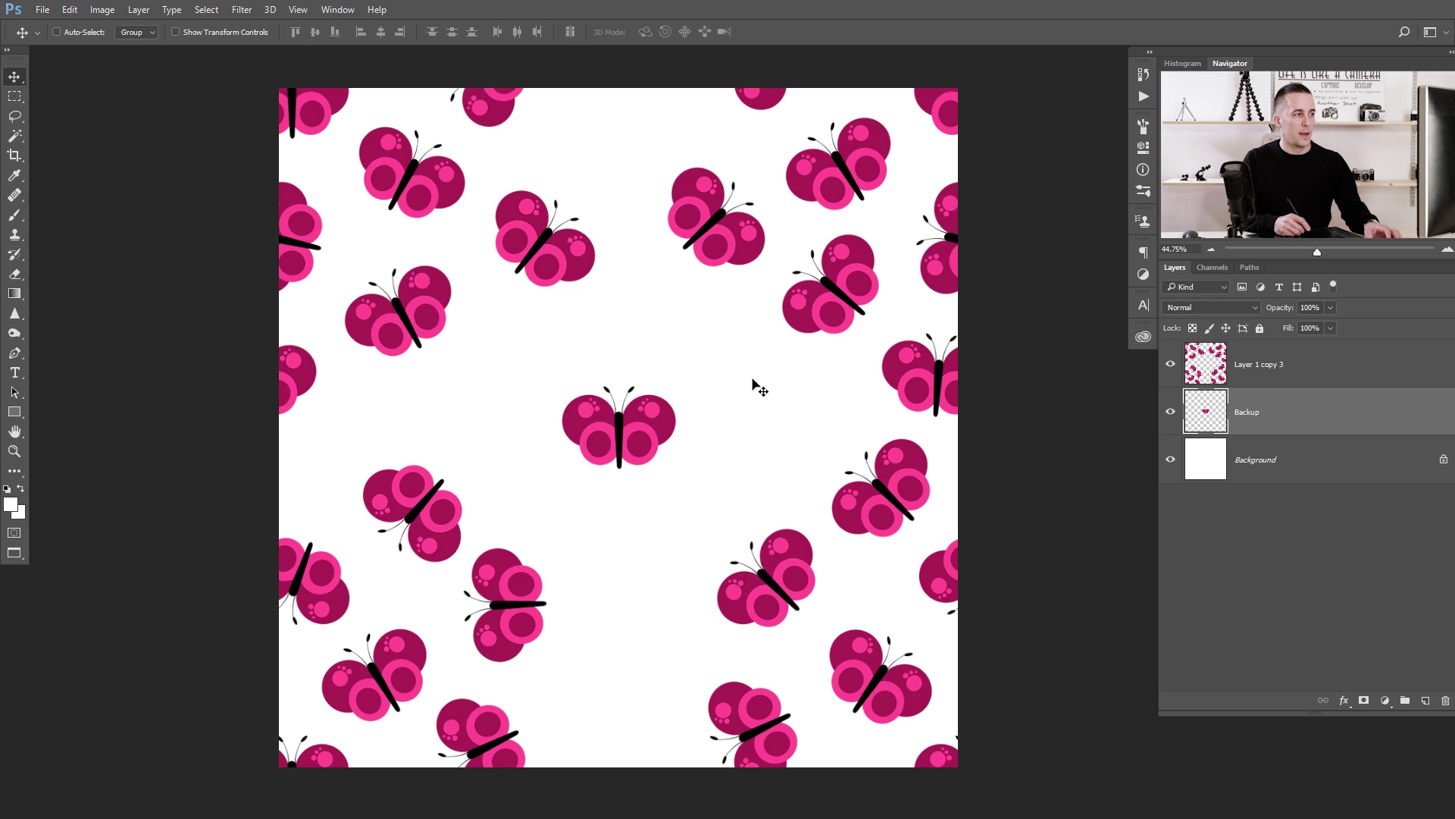
{"action": "key", "text": "ctrl"}
{"action": "key", "text": "alt"}
{"action": "left_click_drag", "start_coordinate": [626, 441], "coordinate": [485, 424]}
{"action": "key", "text": "ctrl"}
{"action": "key", "text": "ctrl+t"}
{"action": "key", "text": "Return"}
{"action": "key", "text": "ctrl+t"}
{"action": "left_click_drag", "start_coordinate": [513, 338], "coordinate": [399, 355]}
Fill the lower middle gap with two more rotated butterfly copies, one below the centre and one near the bottom edge.
{"action": "left_click_drag", "start_coordinate": [454, 398], "coordinate": [651, 496]}
{"action": "key", "text": "Return"}
{"action": "key", "text": "ctrl+t"}
{"action": "key", "text": "Return"}
{"action": "left_click_drag", "start_coordinate": [644, 594], "coordinate": [626, 717], "text": "alt"}
{"action": "key", "text": "ctrl+t"}
Place another rotated copy near the top centre and nudge the central butterfly slightly up and right.
{"action": "left_click_drag", "start_coordinate": [652, 629], "coordinate": [587, 217]}
{"action": "key", "text": "Return"}
{"action": "key", "text": "ctrl+t"}
{"action": "left_click_drag", "start_coordinate": [596, 160], "coordinate": [598, 153]}
{"action": "key", "text": "Return"}
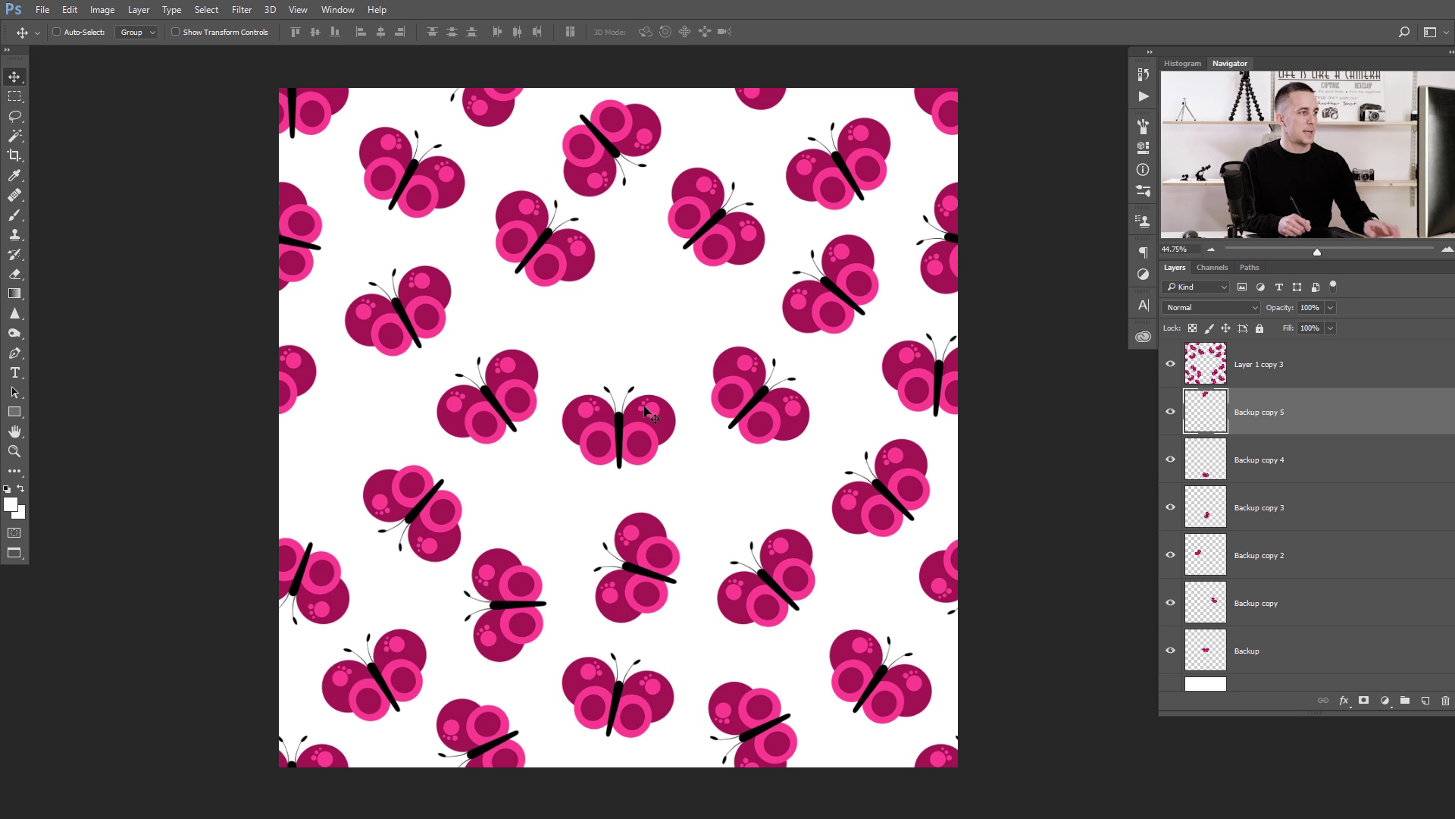
{"action": "left_click_drag", "start_coordinate": [620, 439], "coordinate": [649, 419]}
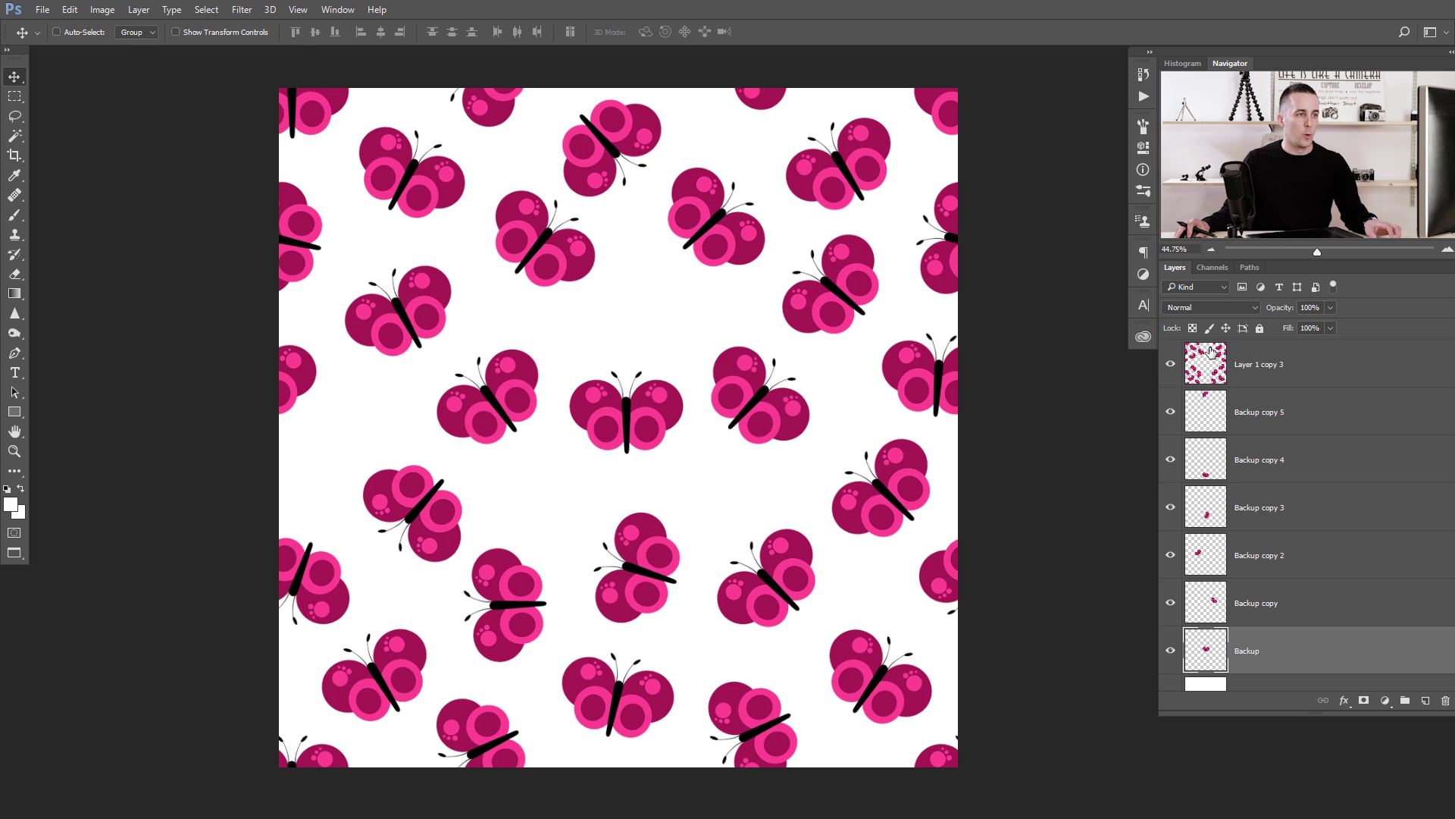
Merge all butterfly layers into a single layer and hide the white Background layer.
{"action": "left_click_drag", "start_coordinate": [1211, 356], "coordinate": [1211, 620]}
{"action": "left_click", "coordinate": [1211, 620], "text": "shift"}
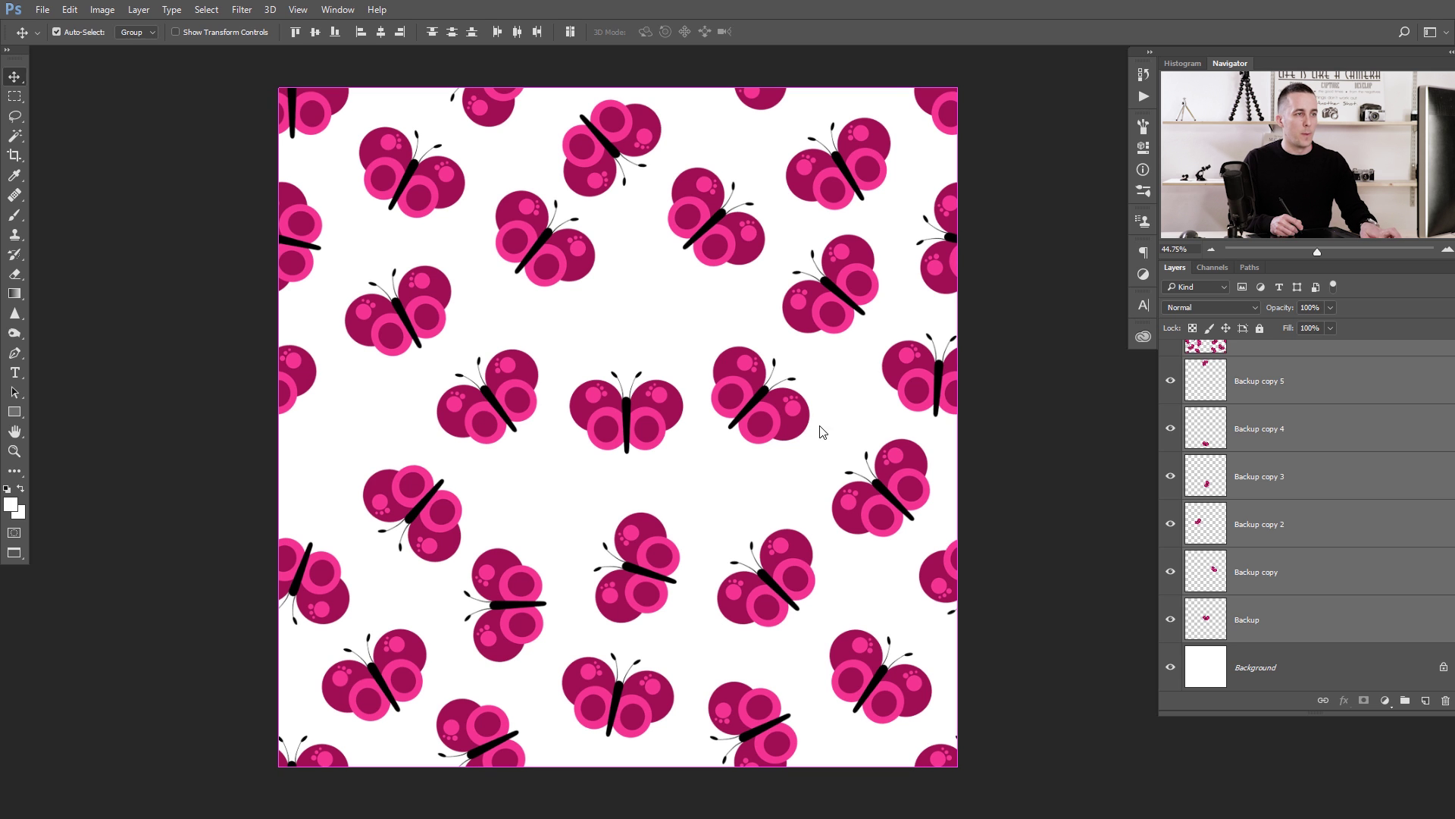
{"action": "key", "text": "ctrl+e"}
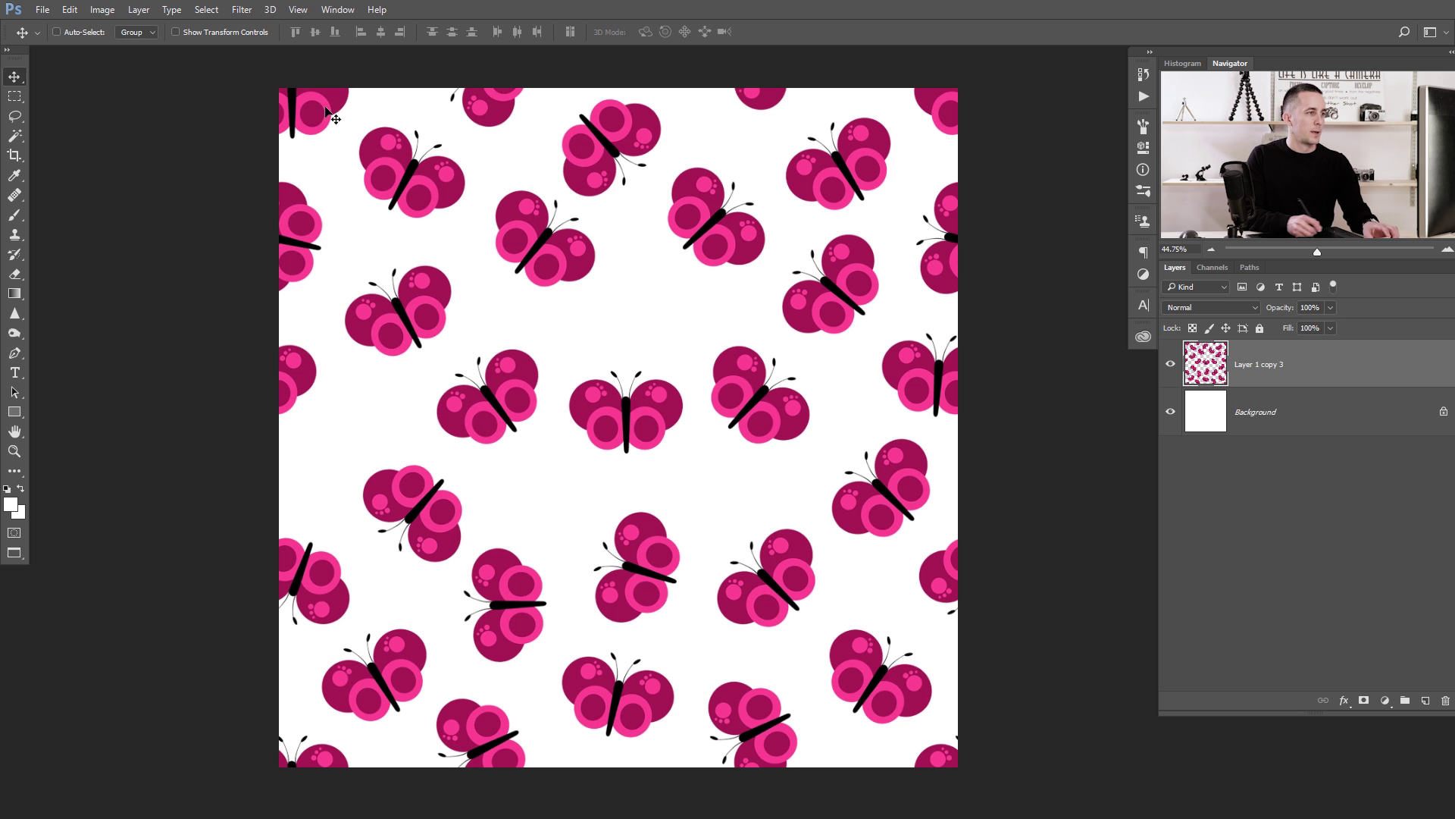
{"action": "left_click", "coordinate": [1171, 413]}
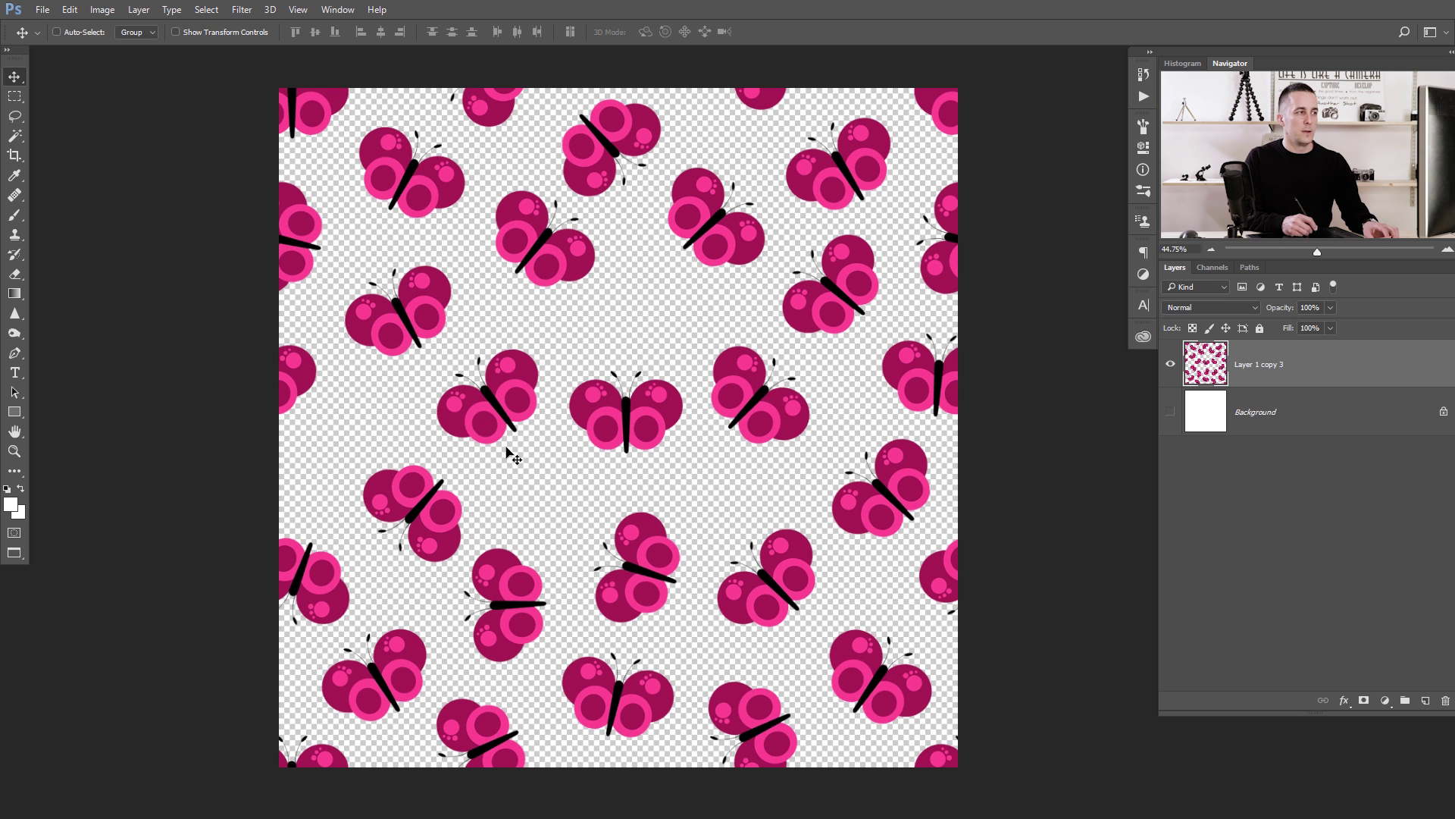
{"action": "left_click", "coordinate": [1170, 414]}
{"action": "left_click", "coordinate": [1170, 414]}
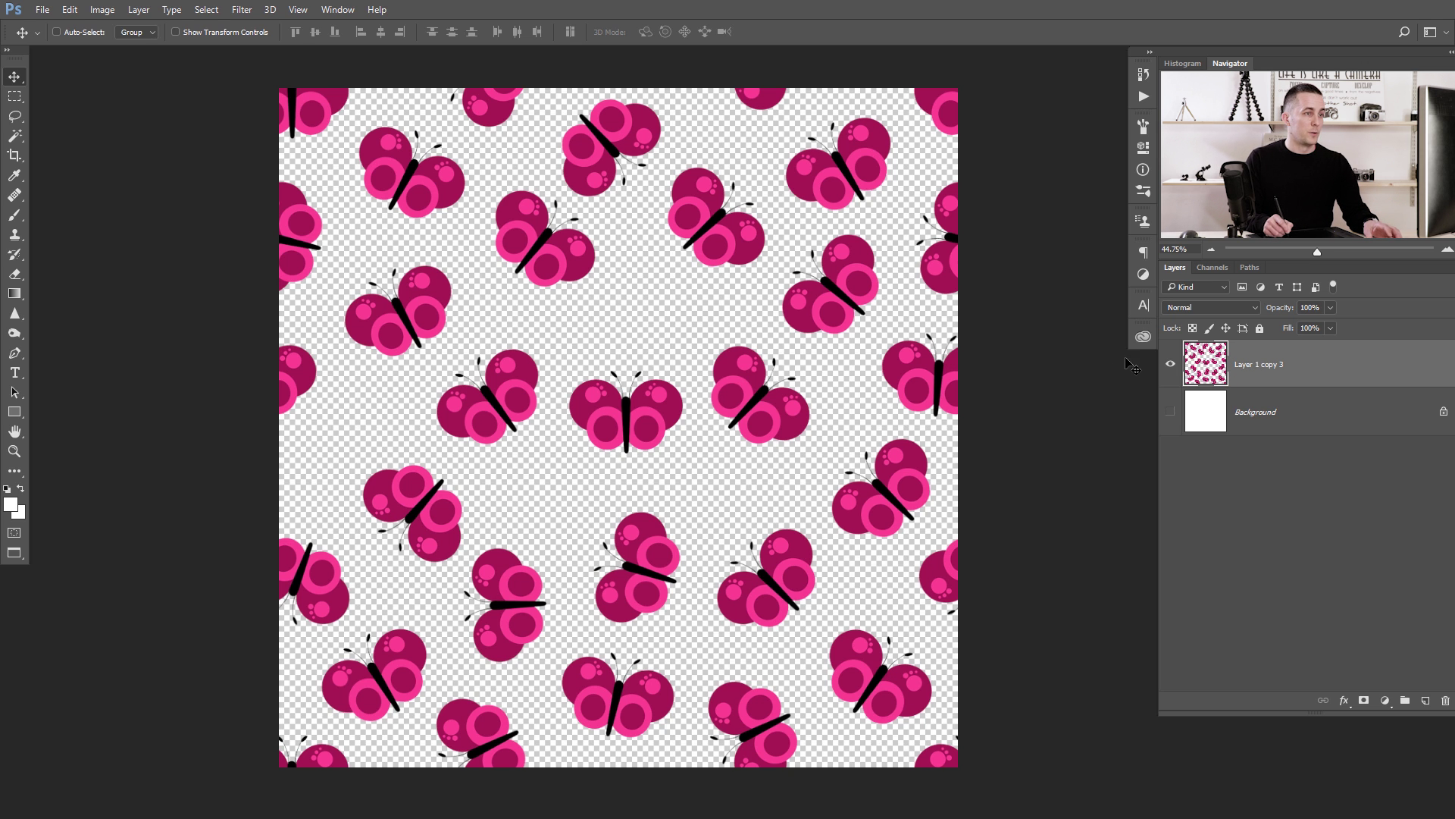
Define the transparent butterfly tile as a new pattern with its own name.
{"action": "left_click", "coordinate": [69, 11]}
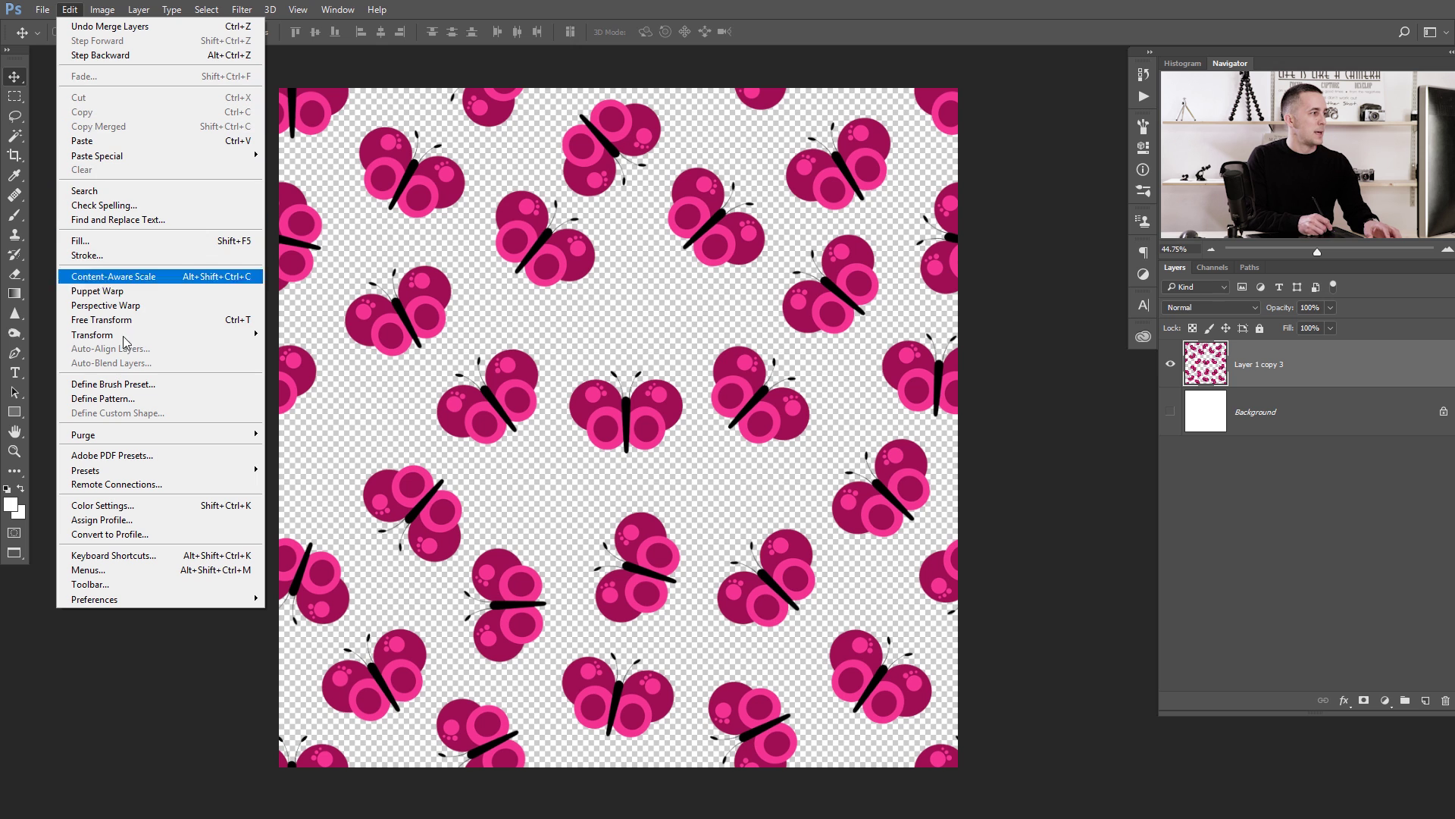
{"action": "left_click", "coordinate": [115, 399]}
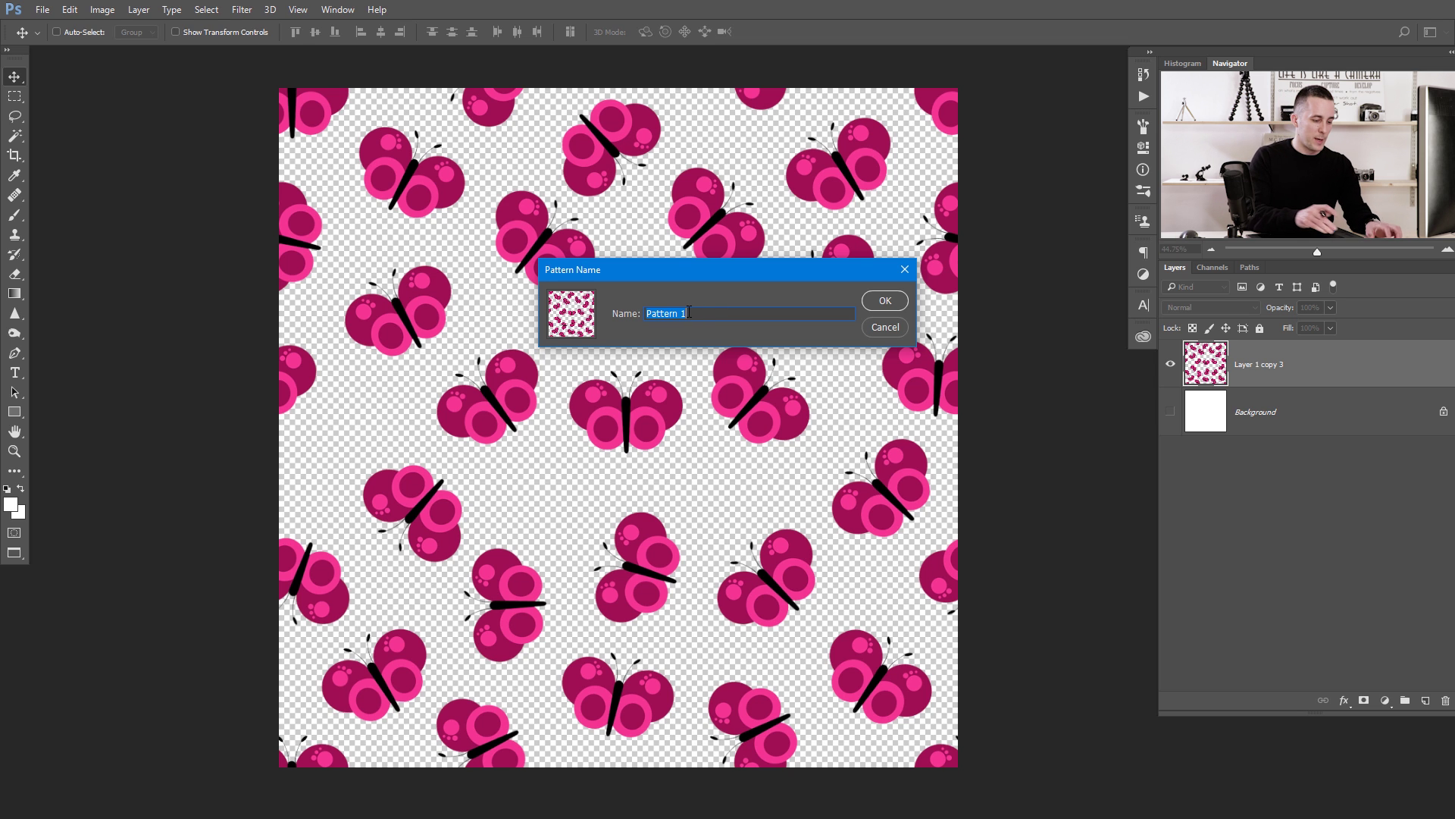
{"action": "type", "text": "B"}
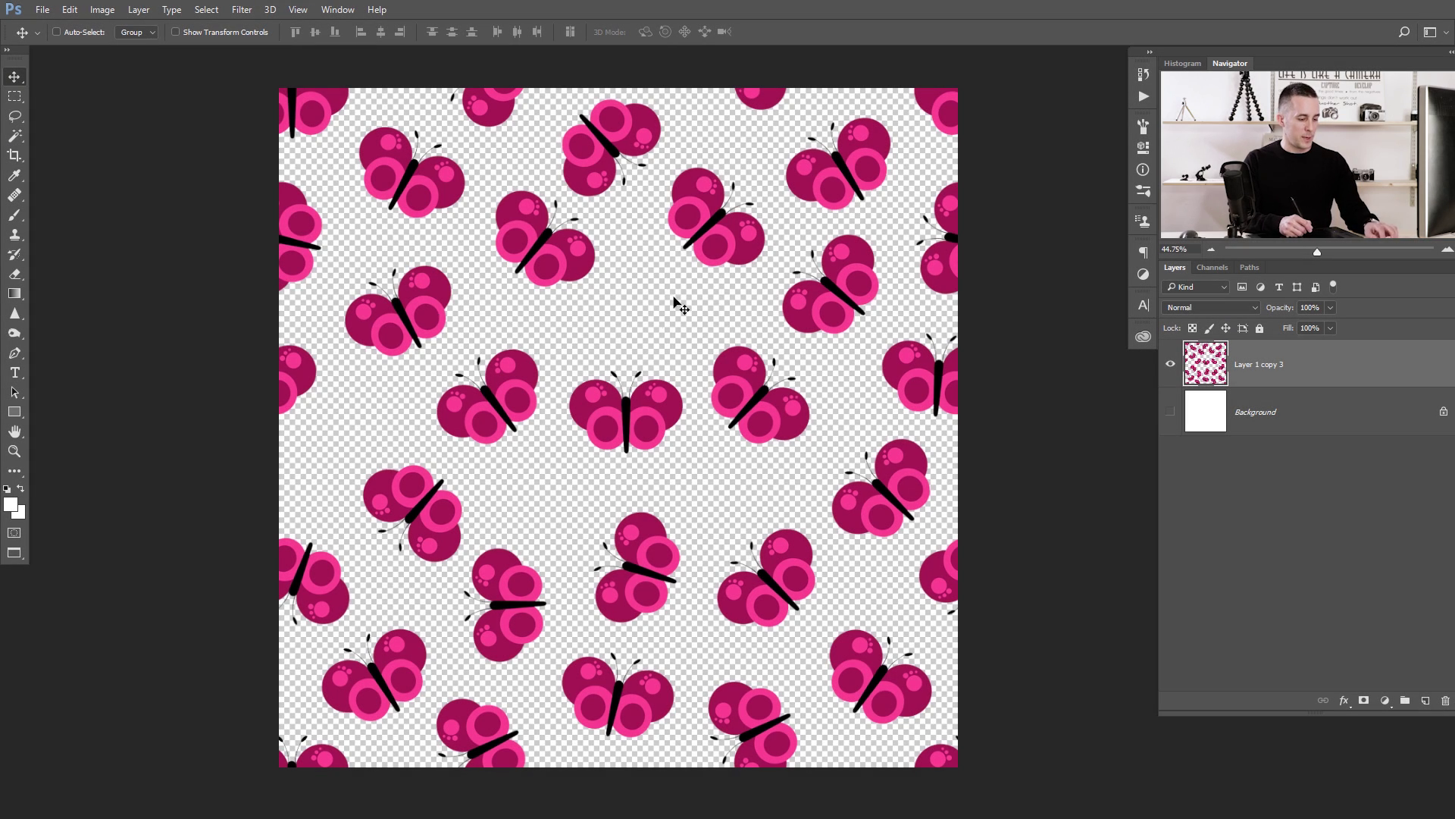
Create a new document 5000 pixels wide and 2000 pixels high, with a white background.
{"action": "key", "text": "ctrl+n"}
{"action": "key", "text": "Tab"}
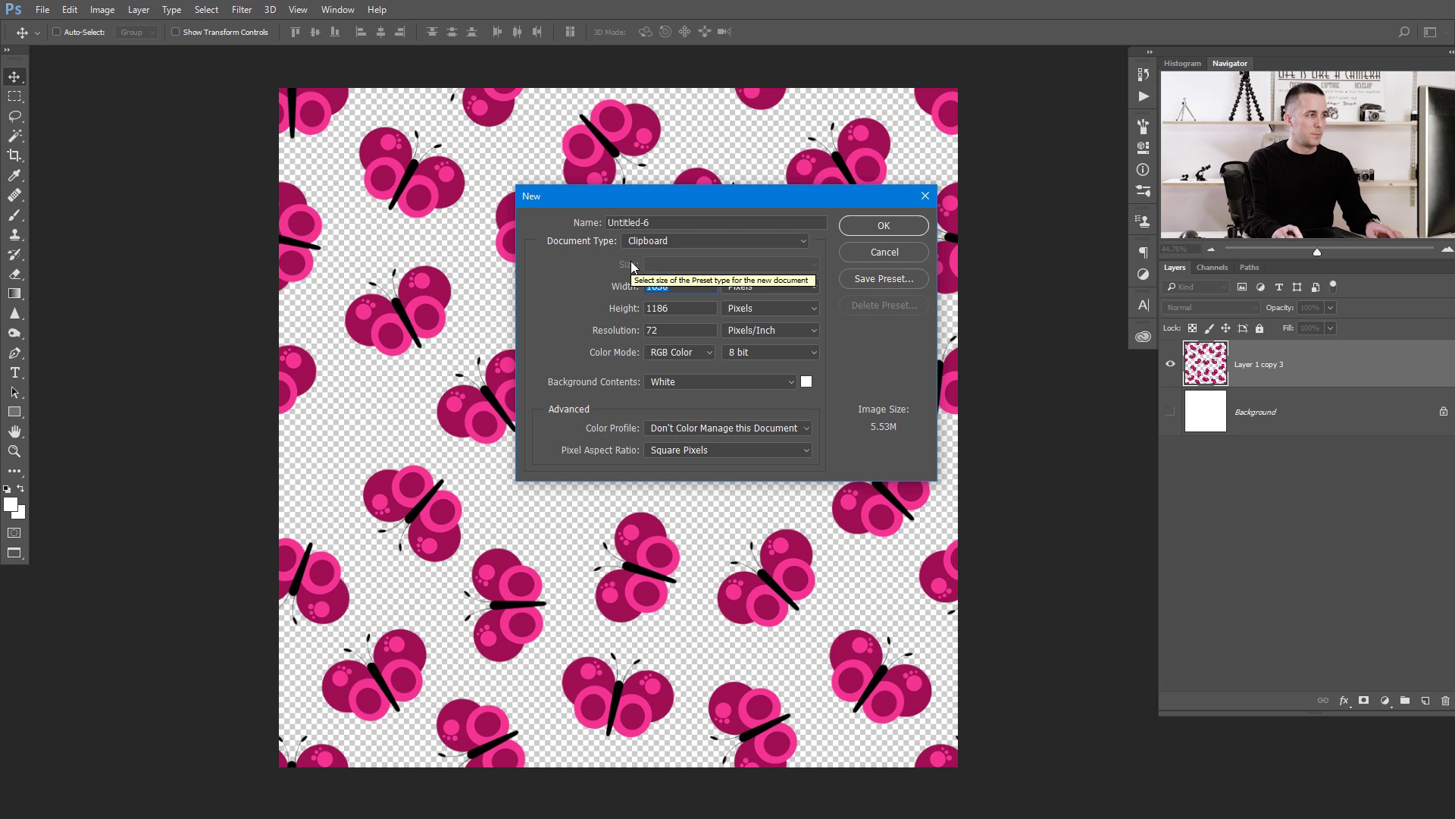
{"action": "type", "text": "5000"}
{"action": "key", "text": "Tab"}
{"action": "type", "text": "22"}
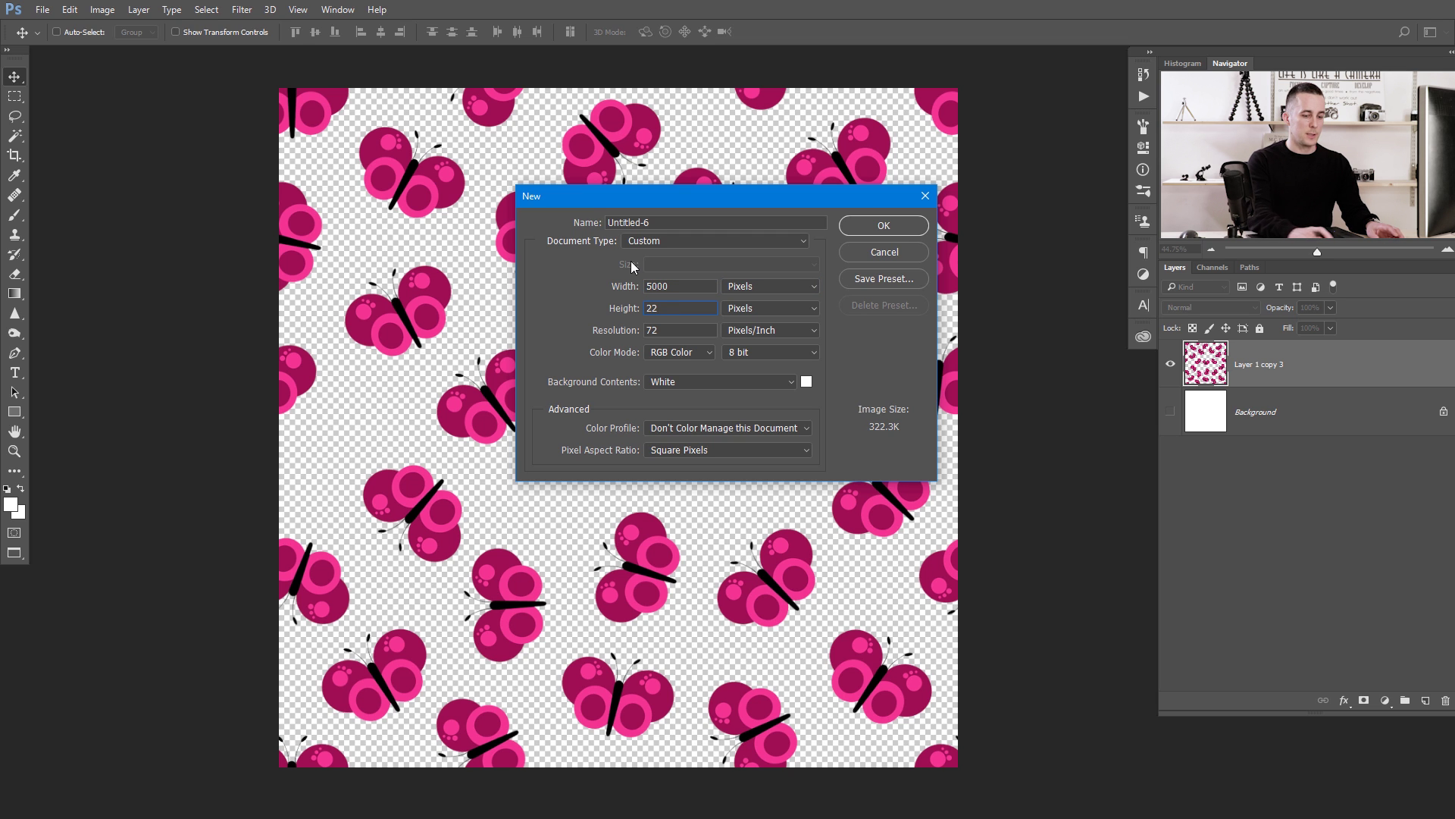
{"action": "key", "text": "BackSpace"}
{"action": "type", "text": "000"}
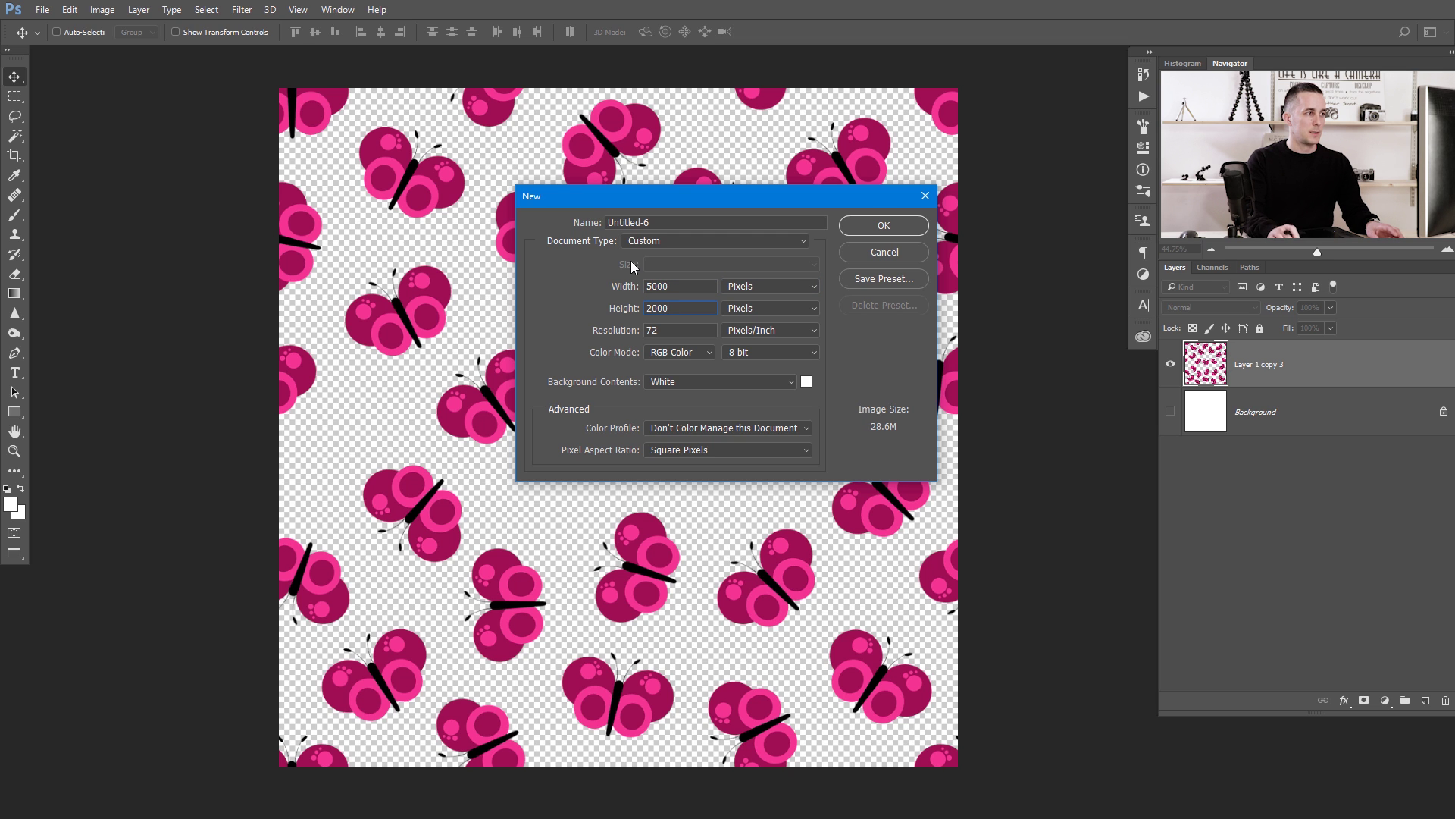
{"action": "left_click", "coordinate": [864, 227]}
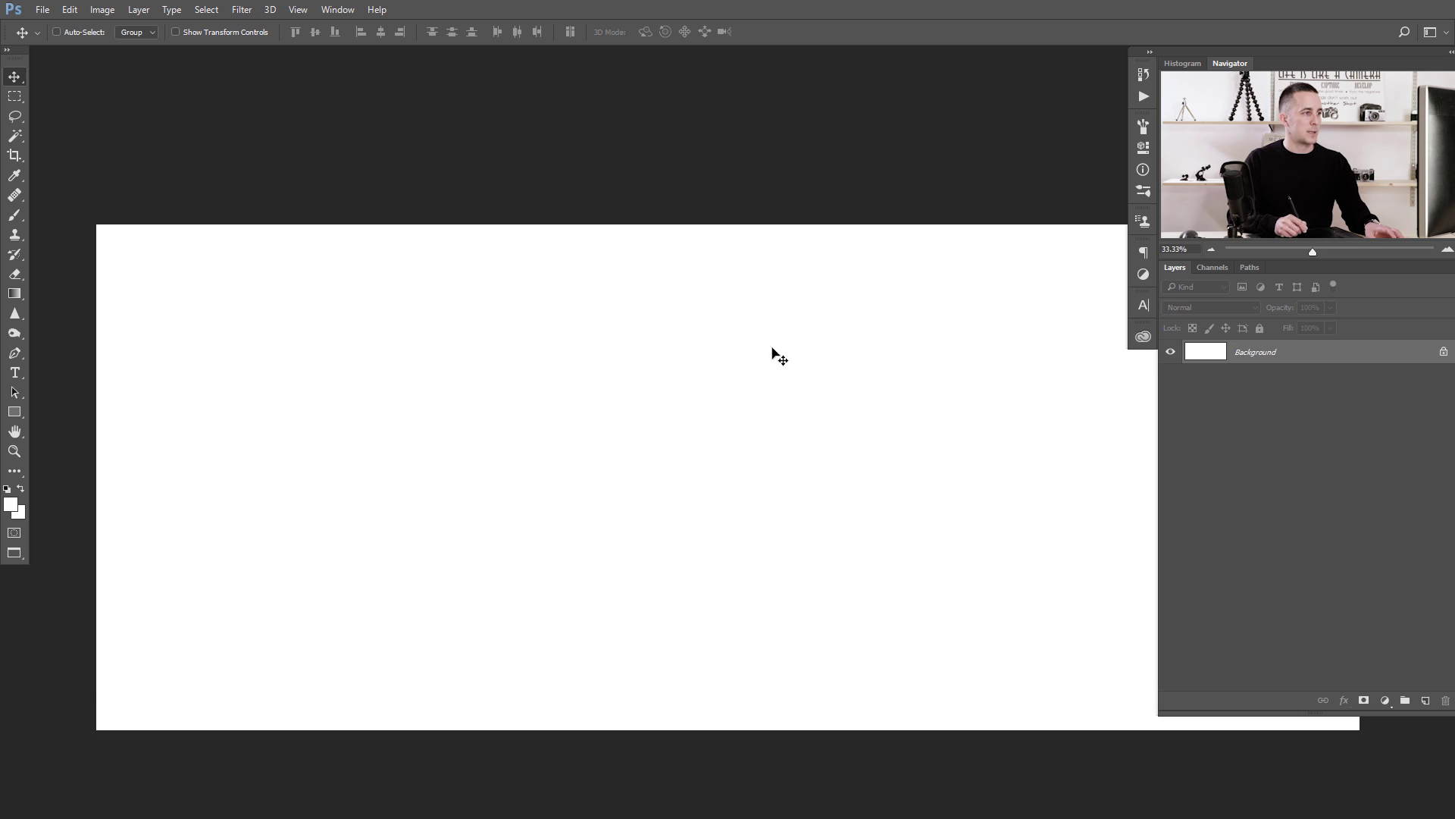
{"action": "left_click_drag", "start_coordinate": [726, 388], "coordinate": [629, 342]}
{"action": "scroll", "coordinate": [644, 358], "scroll_direction": "up", "scroll_amount": 2}
{"action": "scroll", "coordinate": [629, 345], "scroll_direction": "down", "scroll_amount": 1}
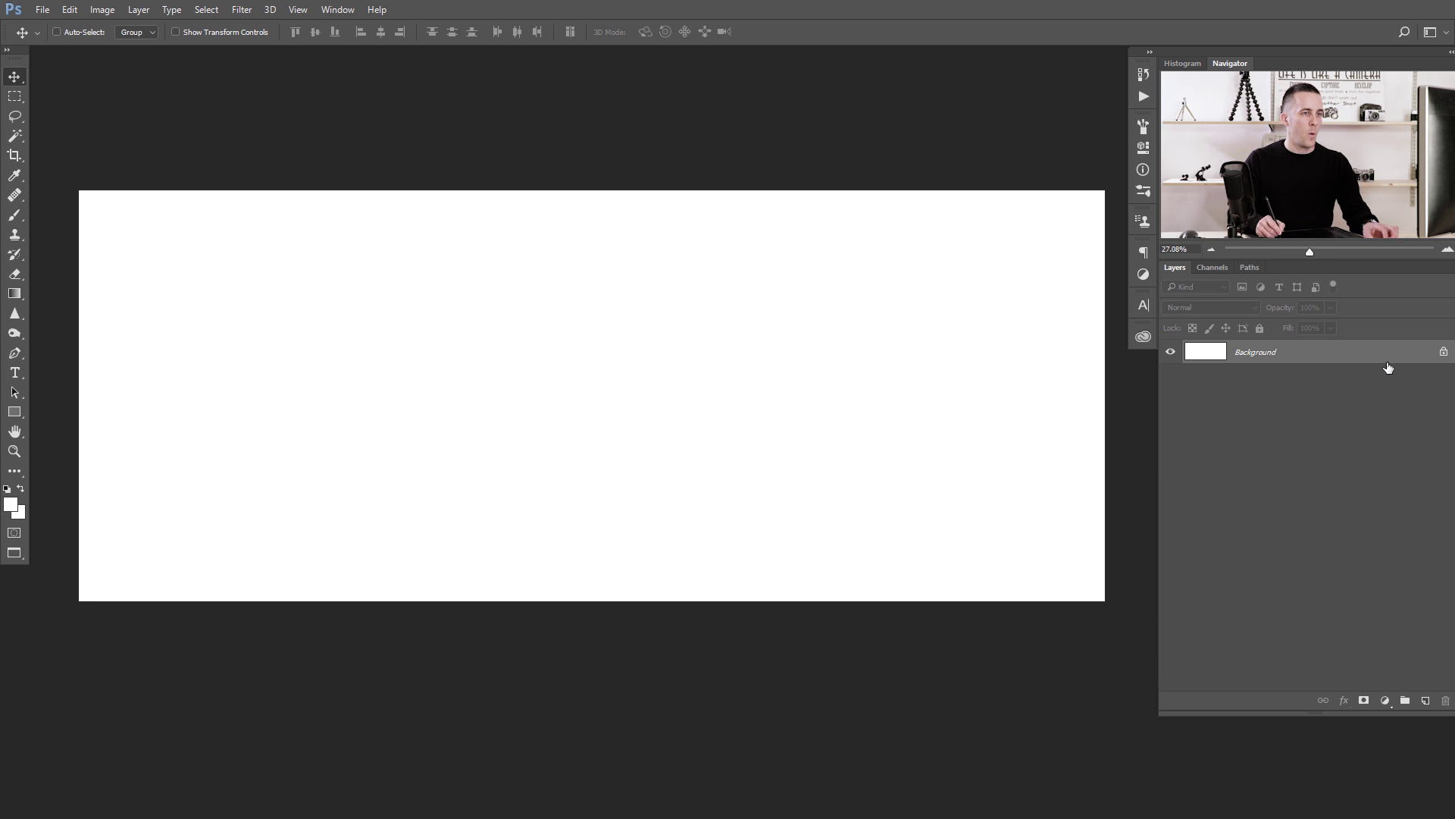
Add a new layer, reset the colours to default black and white, and fill the layer with white.
{"action": "left_click", "coordinate": [1425, 701]}
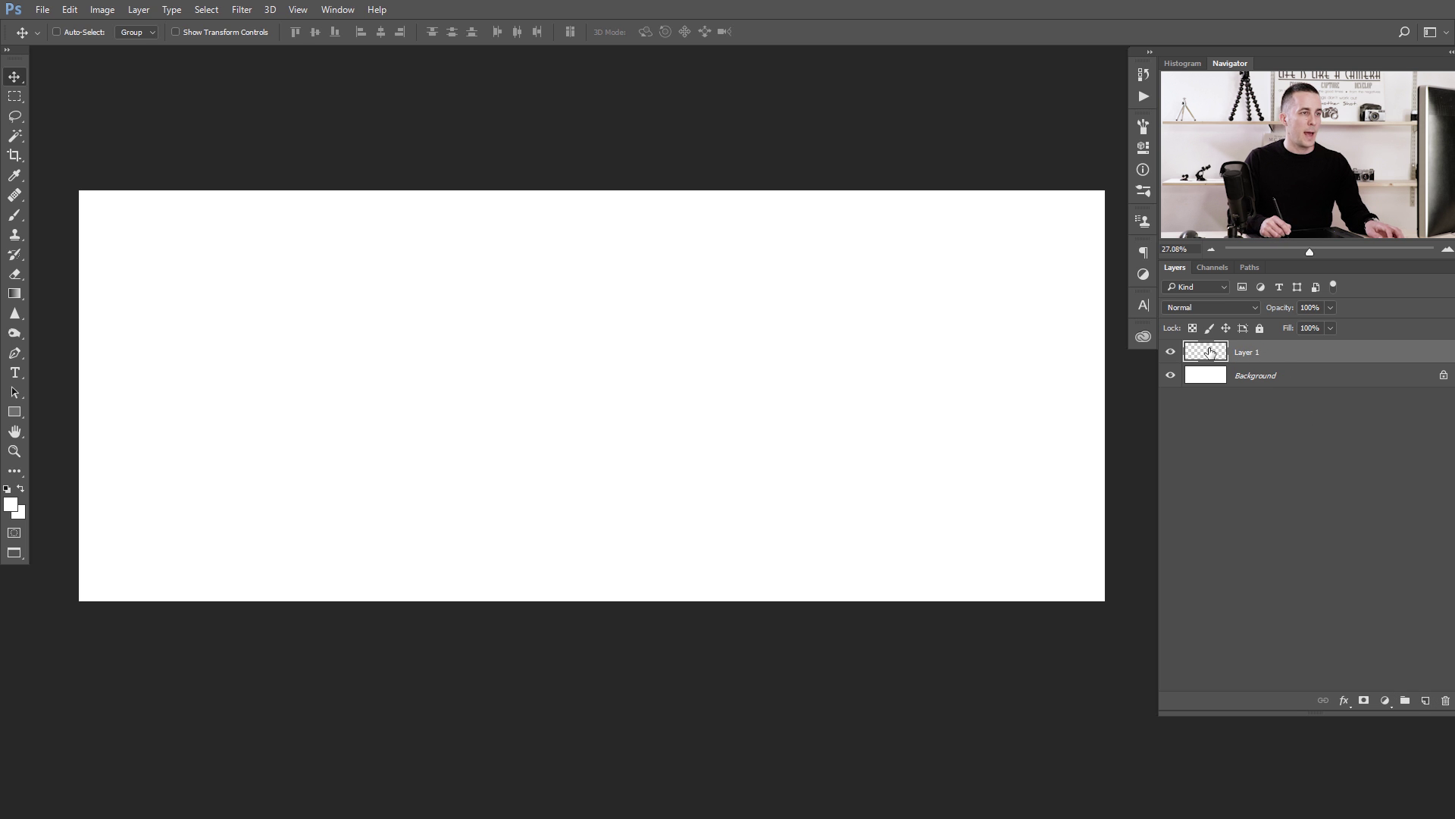
{"action": "key", "text": "d"}
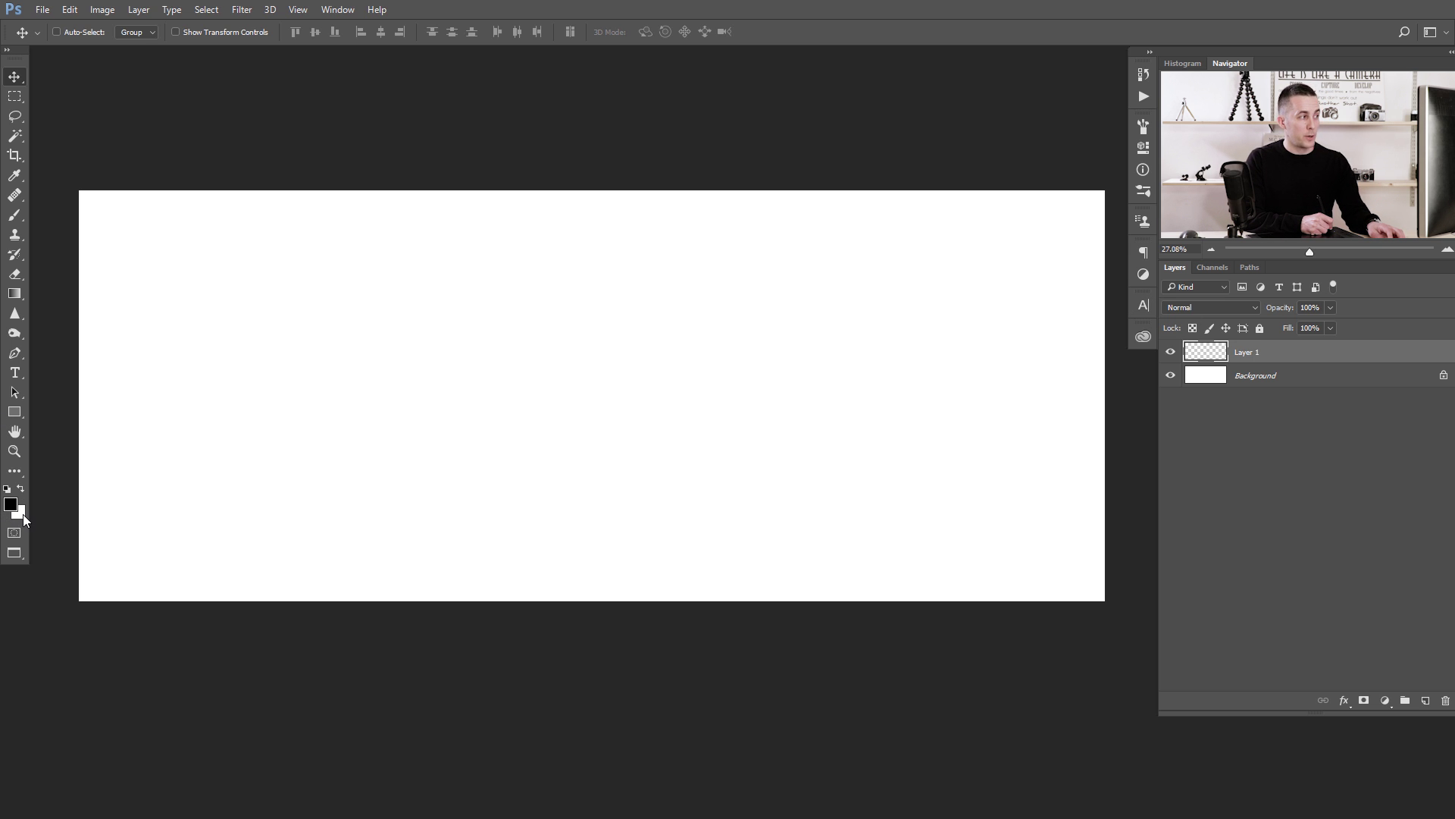
{"action": "key", "text": "ctrl+BackSpace"}
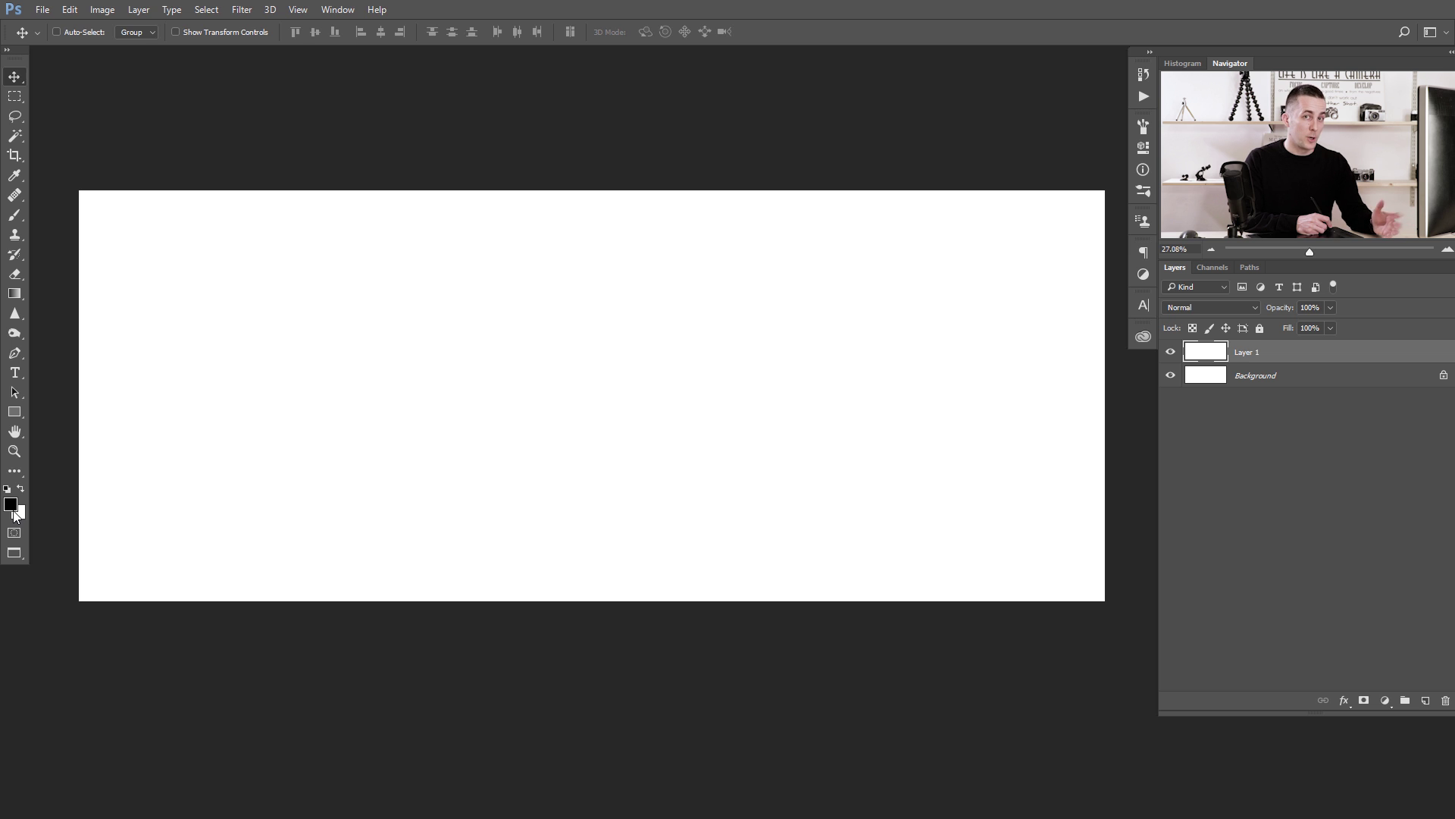
Add a Pattern Overlay to the white Layer 1 and choose the pink butterfly pattern for it.
{"action": "double_click", "coordinate": [1297, 357]}
{"action": "left_click_drag", "start_coordinate": [1028, 107], "coordinate": [735, 229]}
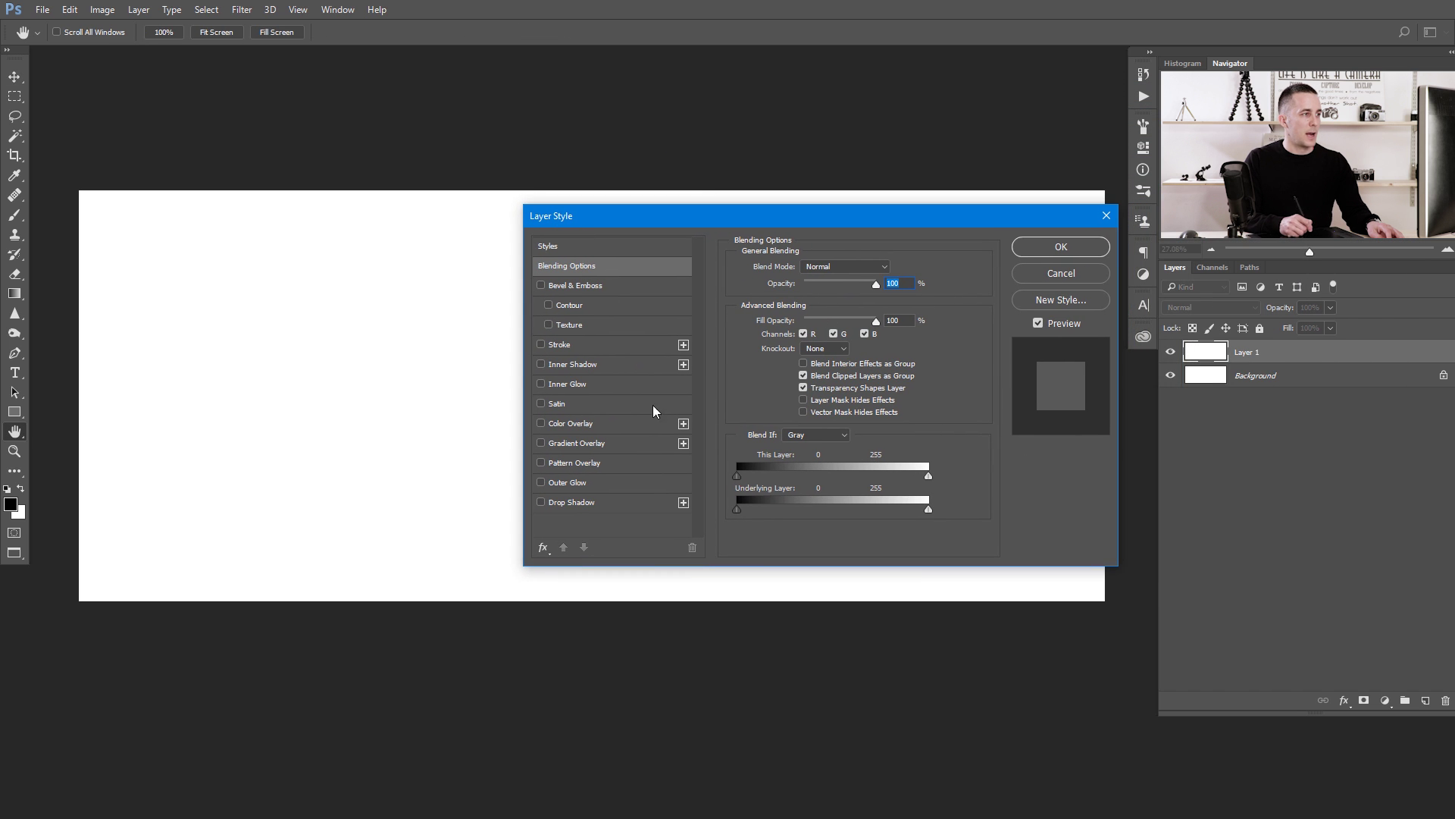
{"action": "left_click", "coordinate": [584, 466]}
{"action": "left_click_drag", "start_coordinate": [741, 224], "coordinate": [945, 346]}
{"action": "left_click", "coordinate": [1047, 435]}
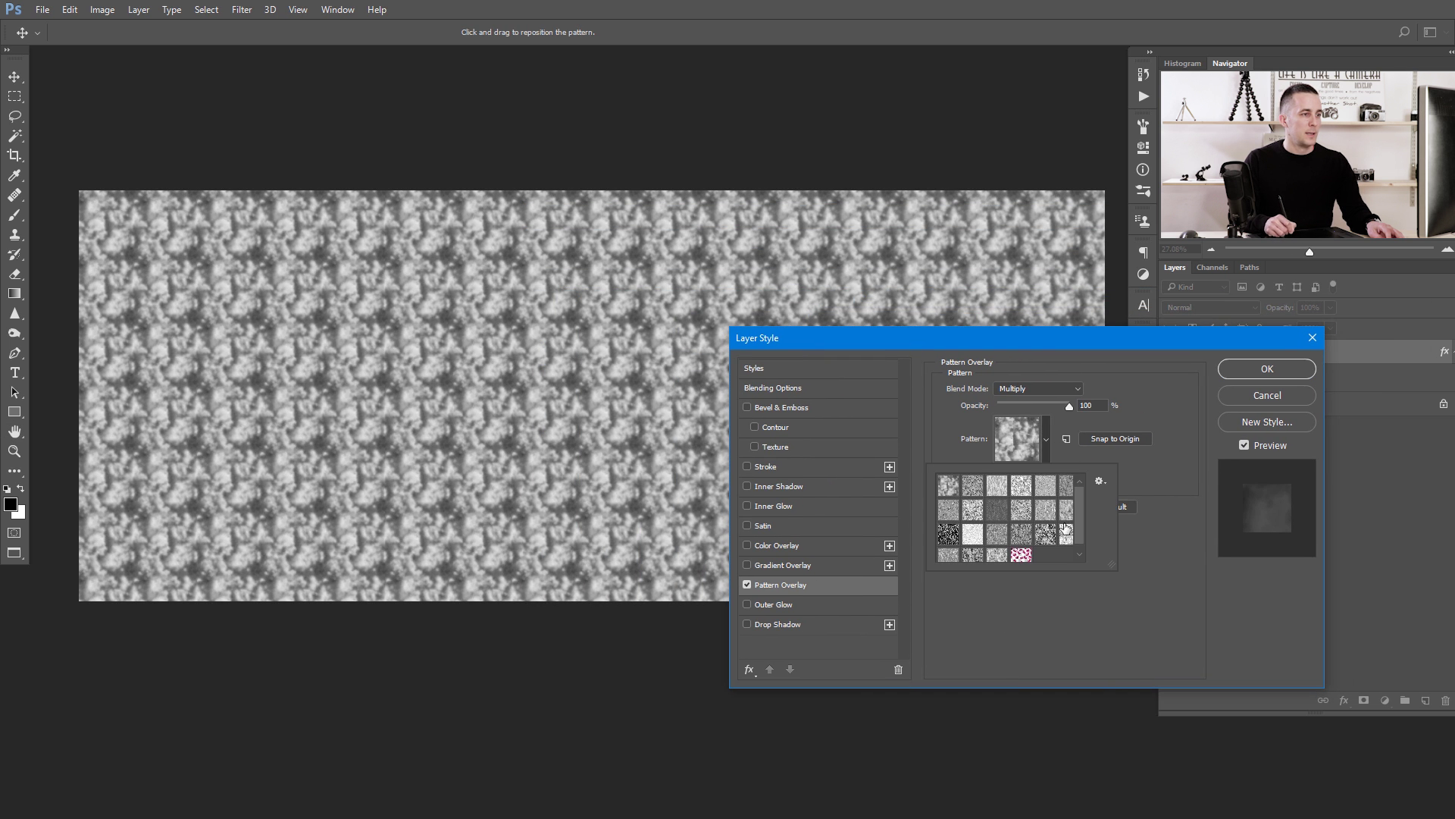
{"action": "left_click", "coordinate": [1022, 553]}
Scale the pattern overlay to 71%, reposition the butterflies on the canvas, and apply the layer style.
{"action": "left_click_drag", "start_coordinate": [1035, 342], "coordinate": [1162, 351]}
{"action": "left_click", "coordinate": [1205, 416]}
{"action": "mouse_move", "coordinate": [1167, 486]}
{"action": "left_mouse_down"}
{"action": "mouse_move", "coordinate": [1140, 484]}
{"action": "mouse_move", "coordinate": [1157, 483]}
{"action": "left_mouse_up"}
{"action": "left_click_drag", "start_coordinate": [1163, 484], "coordinate": [1149, 481]}
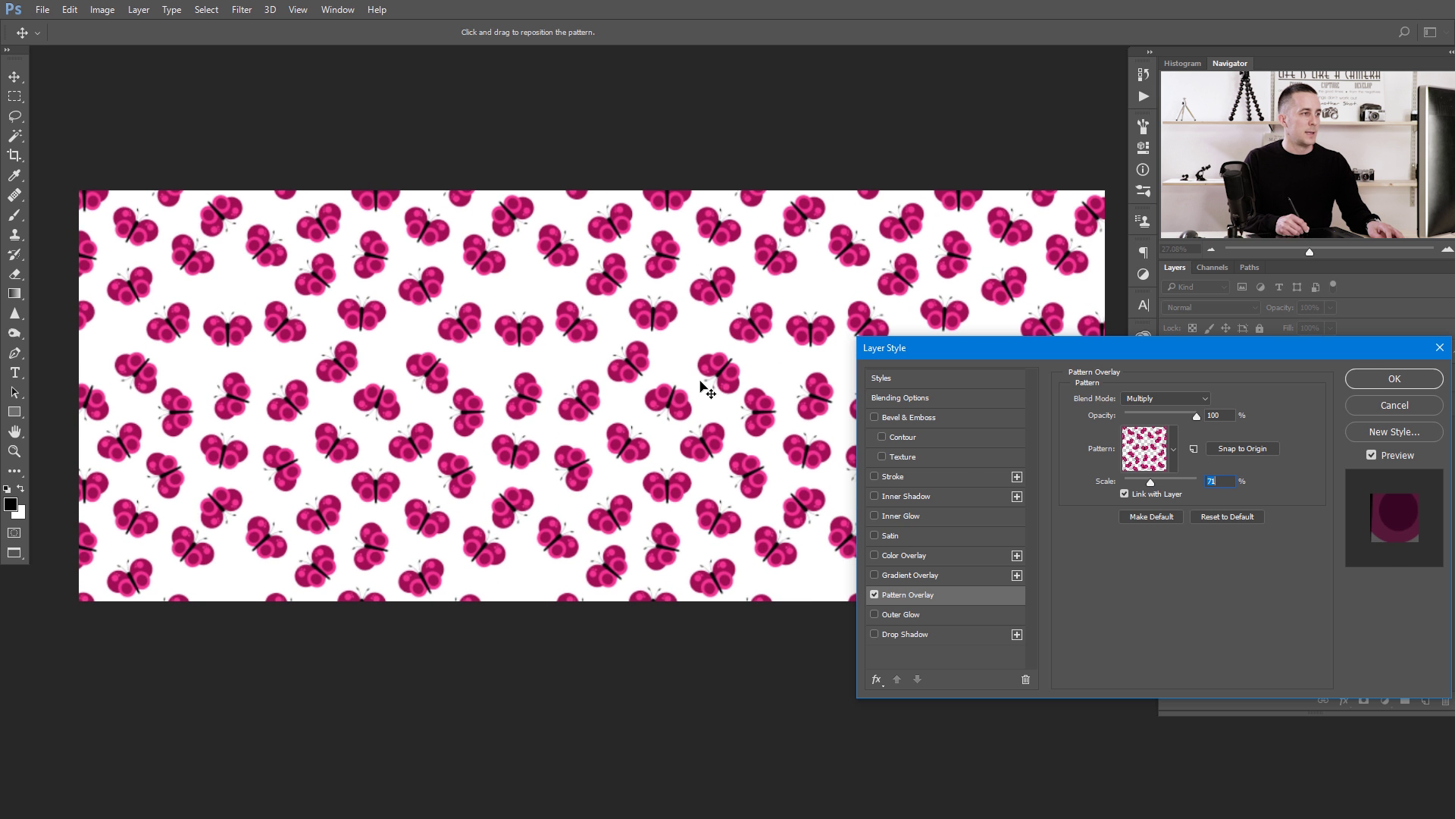
{"action": "left_click_drag", "start_coordinate": [427, 181], "coordinate": [558, 399]}
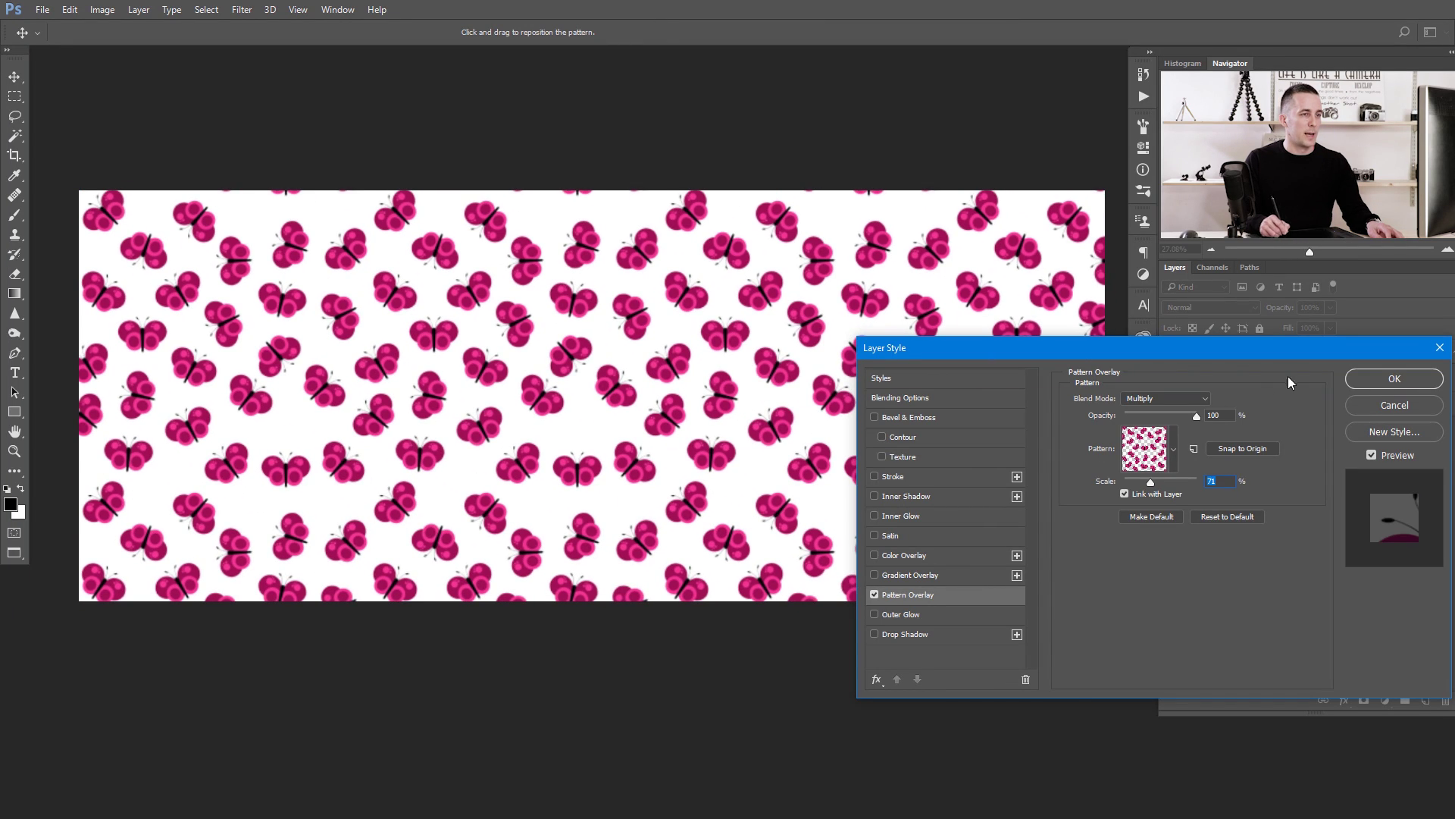
{"action": "left_click", "coordinate": [1380, 382]}
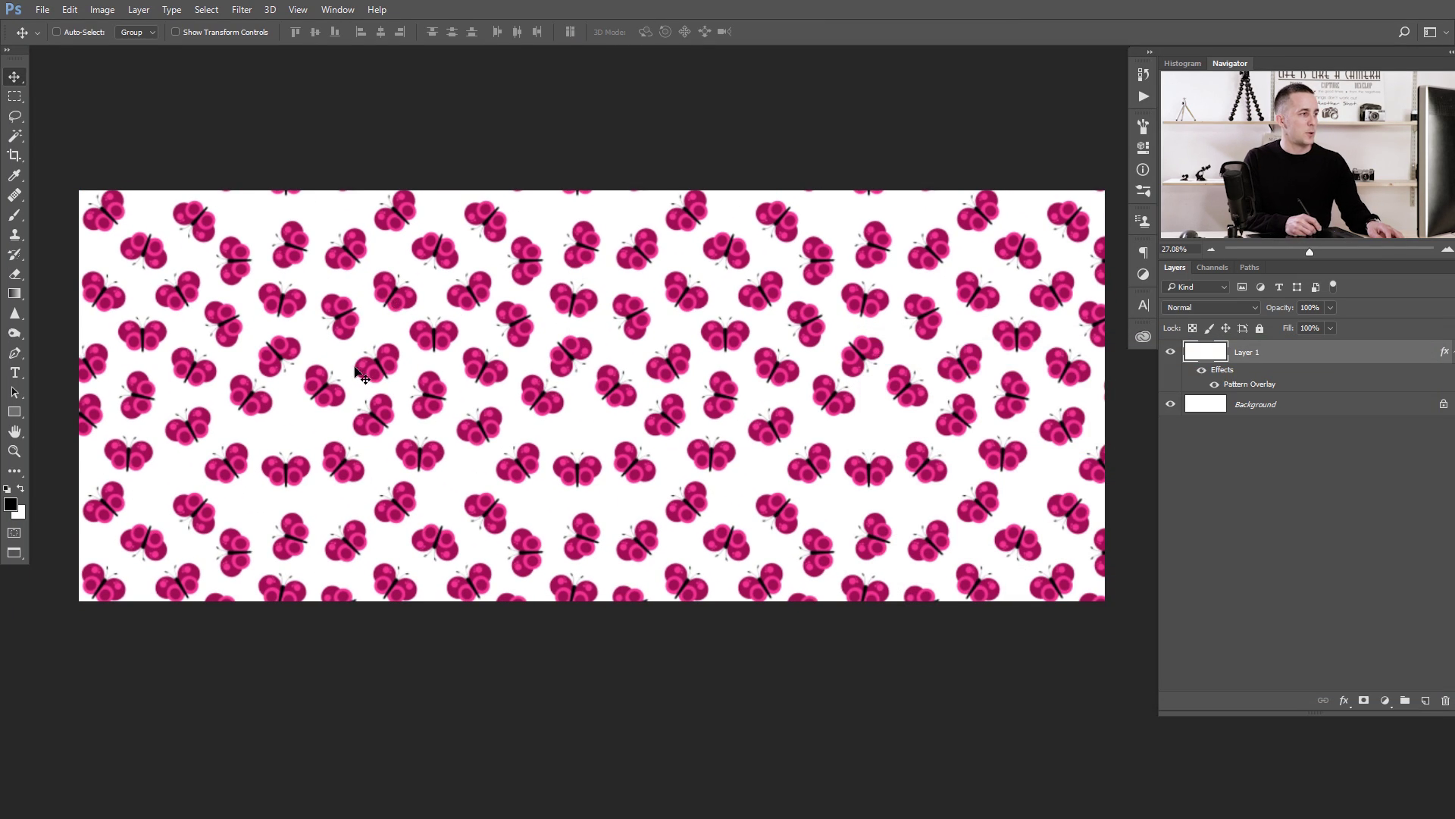
Try moving the layer itself, undo that, then rescale the pattern overlay to 101% and reposition the pattern from its layer style.
{"action": "left_click_drag", "start_coordinate": [544, 431], "coordinate": [551, 371]}
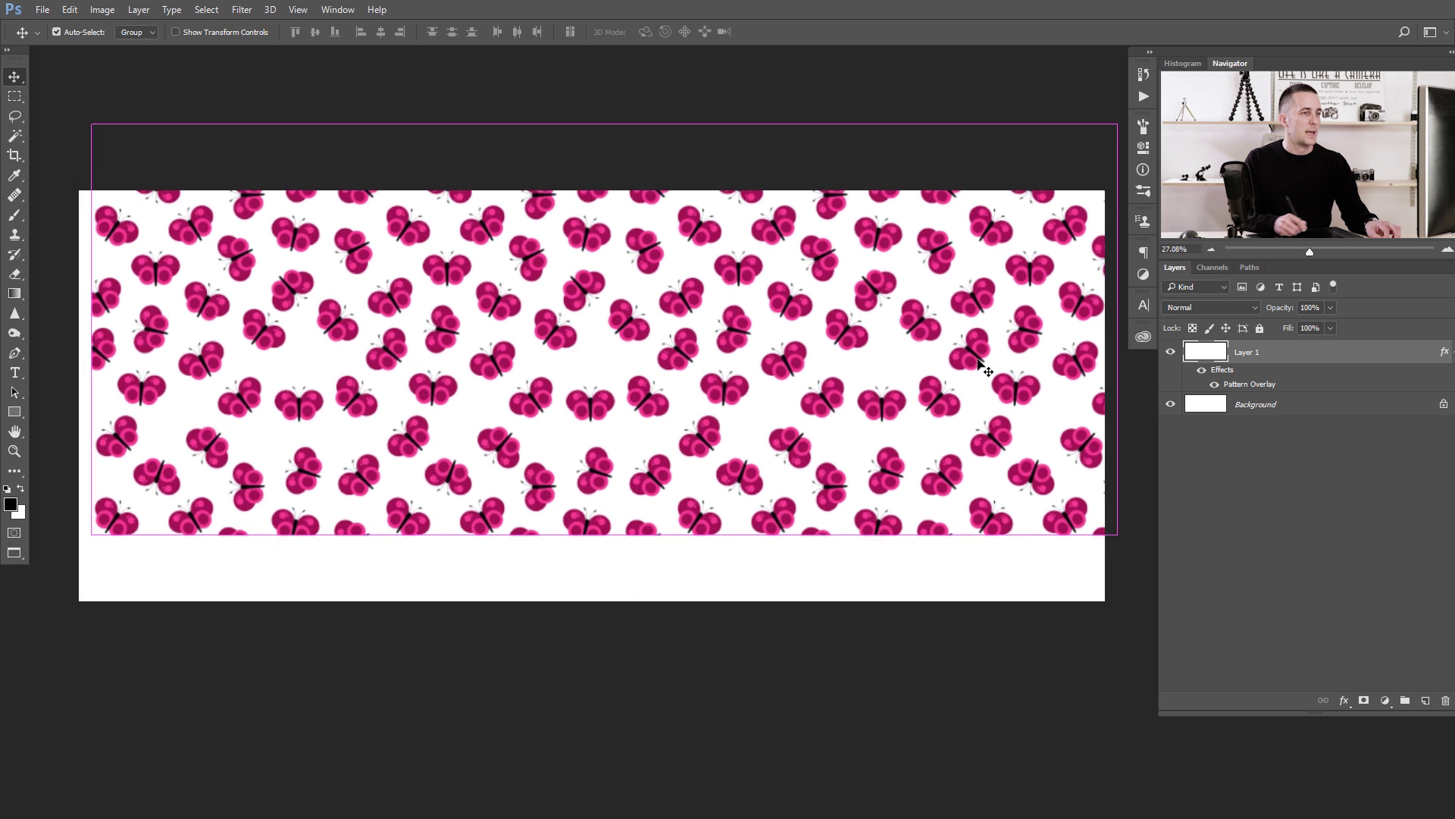
{"action": "key", "text": "ctrl+z"}
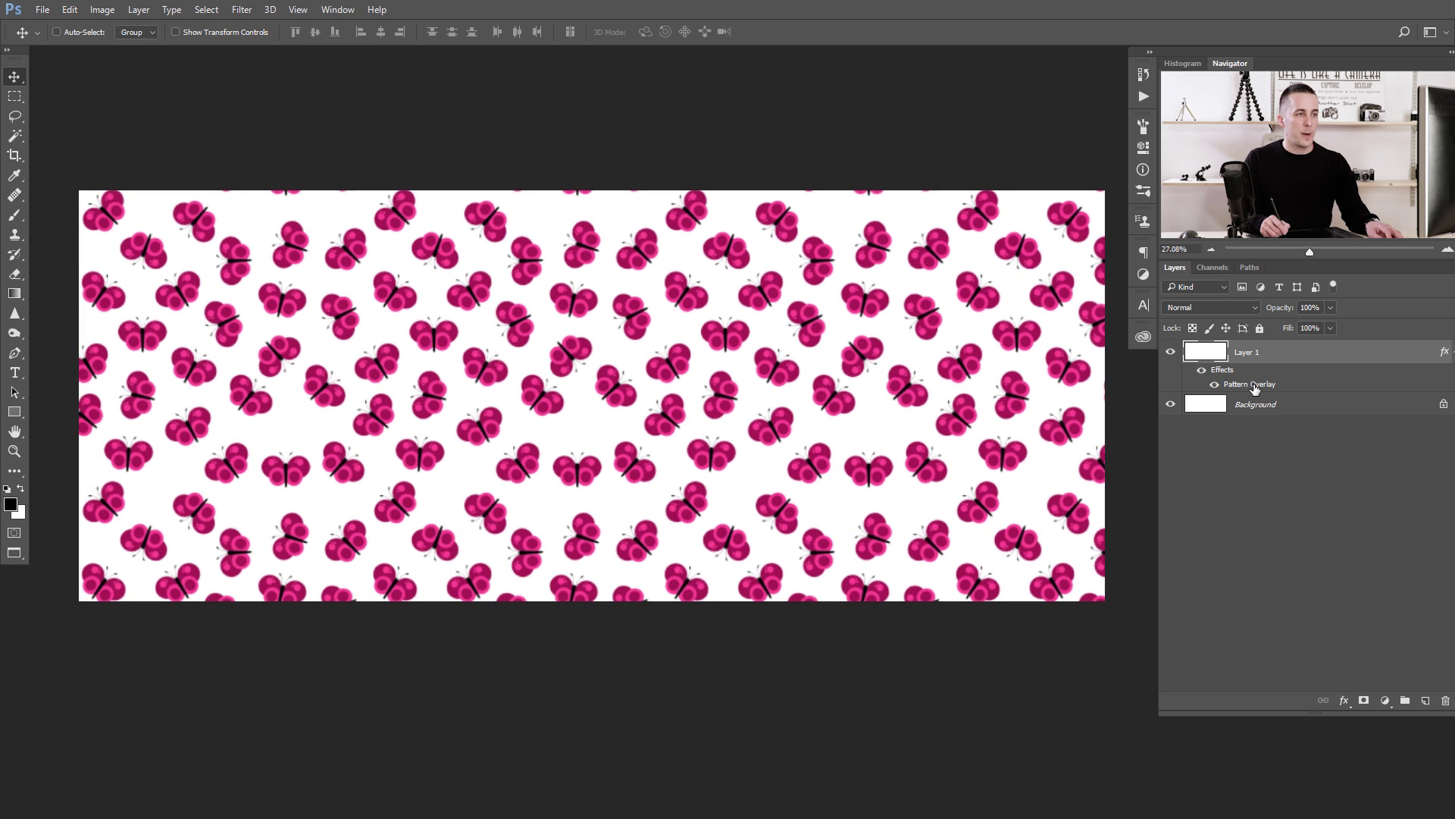
{"action": "double_click", "coordinate": [1261, 385]}
{"action": "left_click_drag", "start_coordinate": [1156, 342], "coordinate": [1217, 327]}
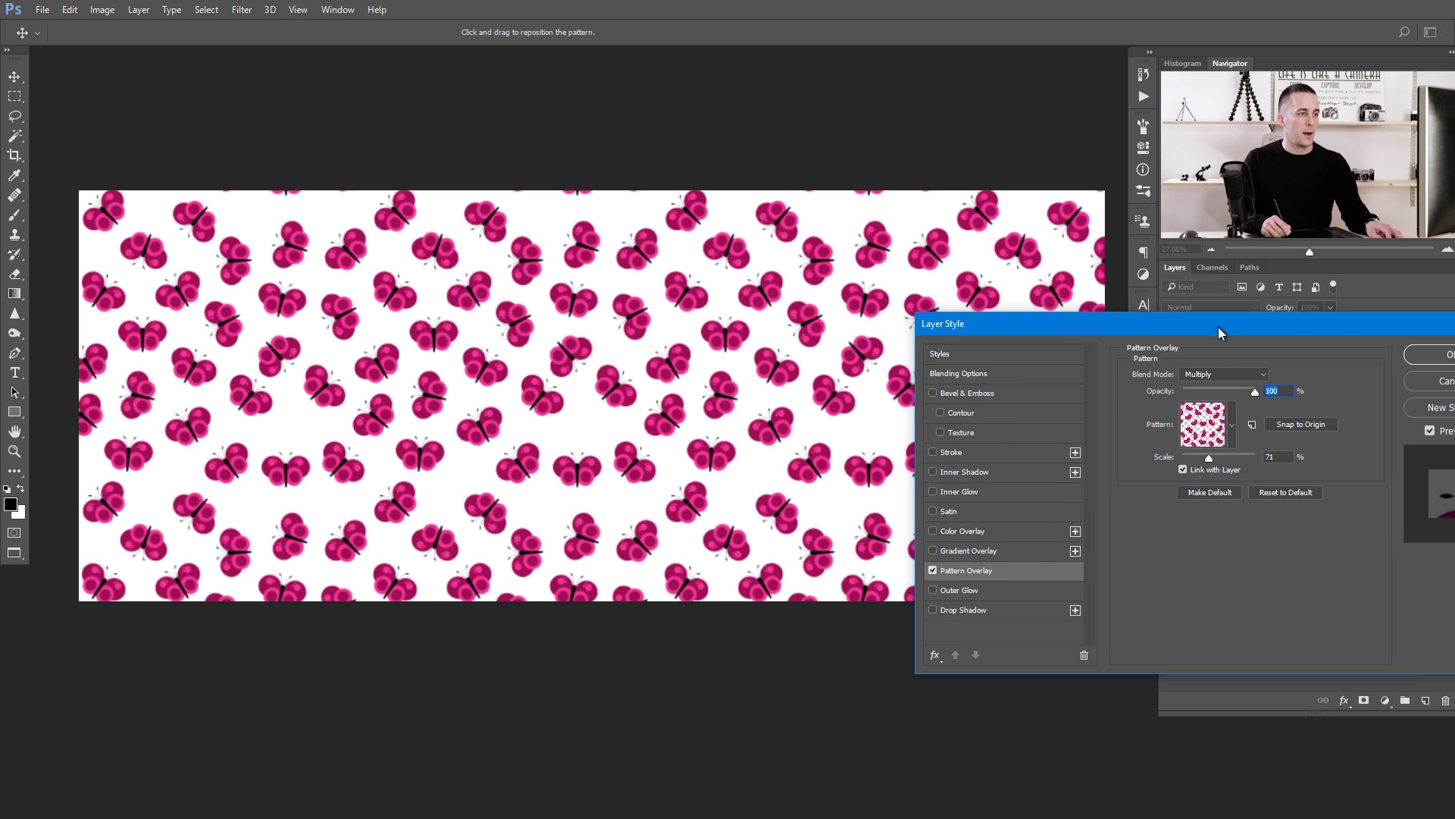
{"action": "left_click_drag", "start_coordinate": [671, 428], "coordinate": [614, 394]}
{"action": "mouse_move", "coordinate": [1207, 458]}
{"action": "left_mouse_down"}
{"action": "mouse_move", "coordinate": [1220, 458]}
{"action": "mouse_move", "coordinate": [1189, 454]}
{"action": "mouse_move", "coordinate": [1220, 459]}
{"action": "left_mouse_up"}
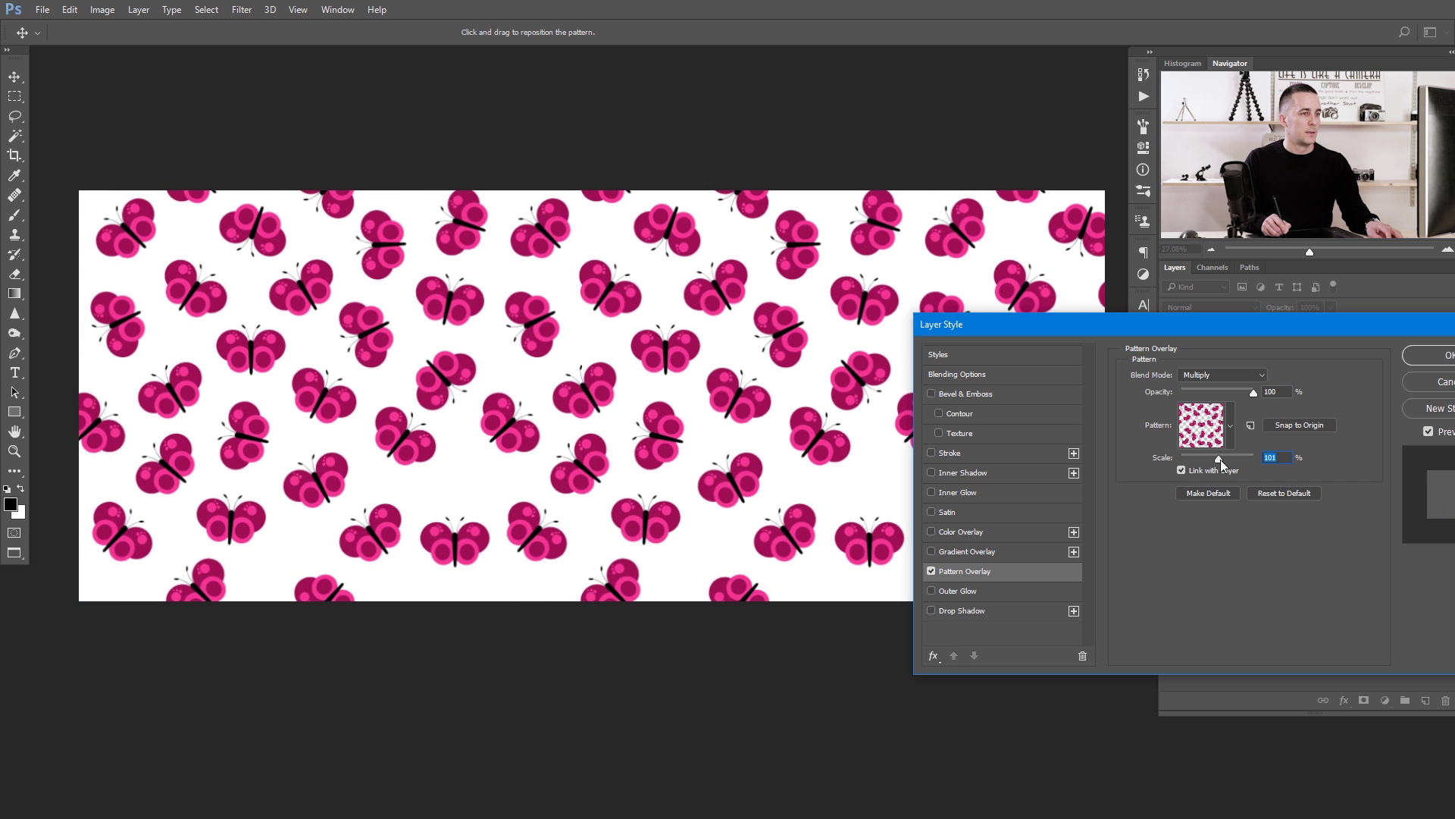
{"action": "left_click_drag", "start_coordinate": [583, 410], "coordinate": [823, 382]}
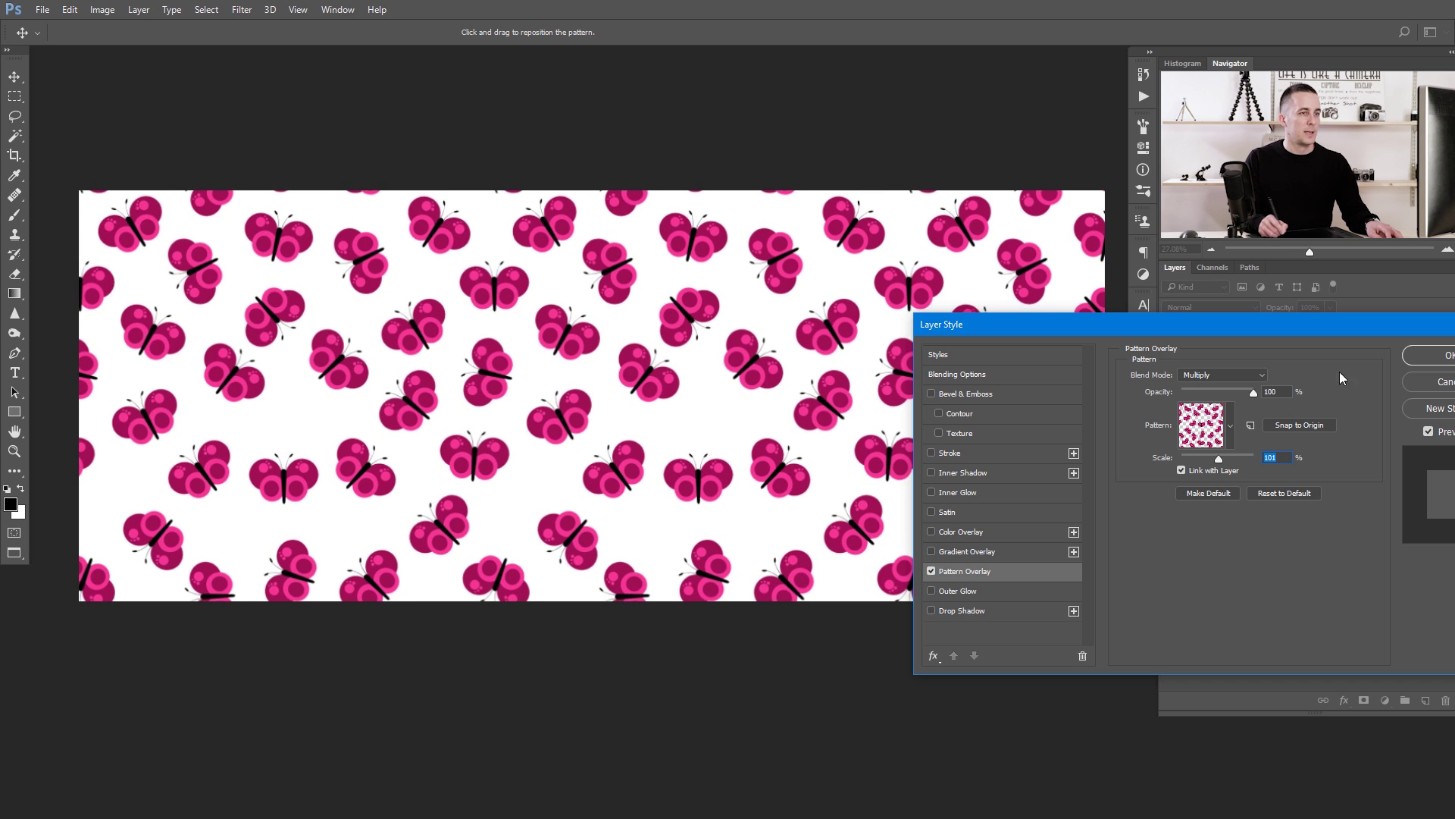
{"action": "key", "text": "Return"}
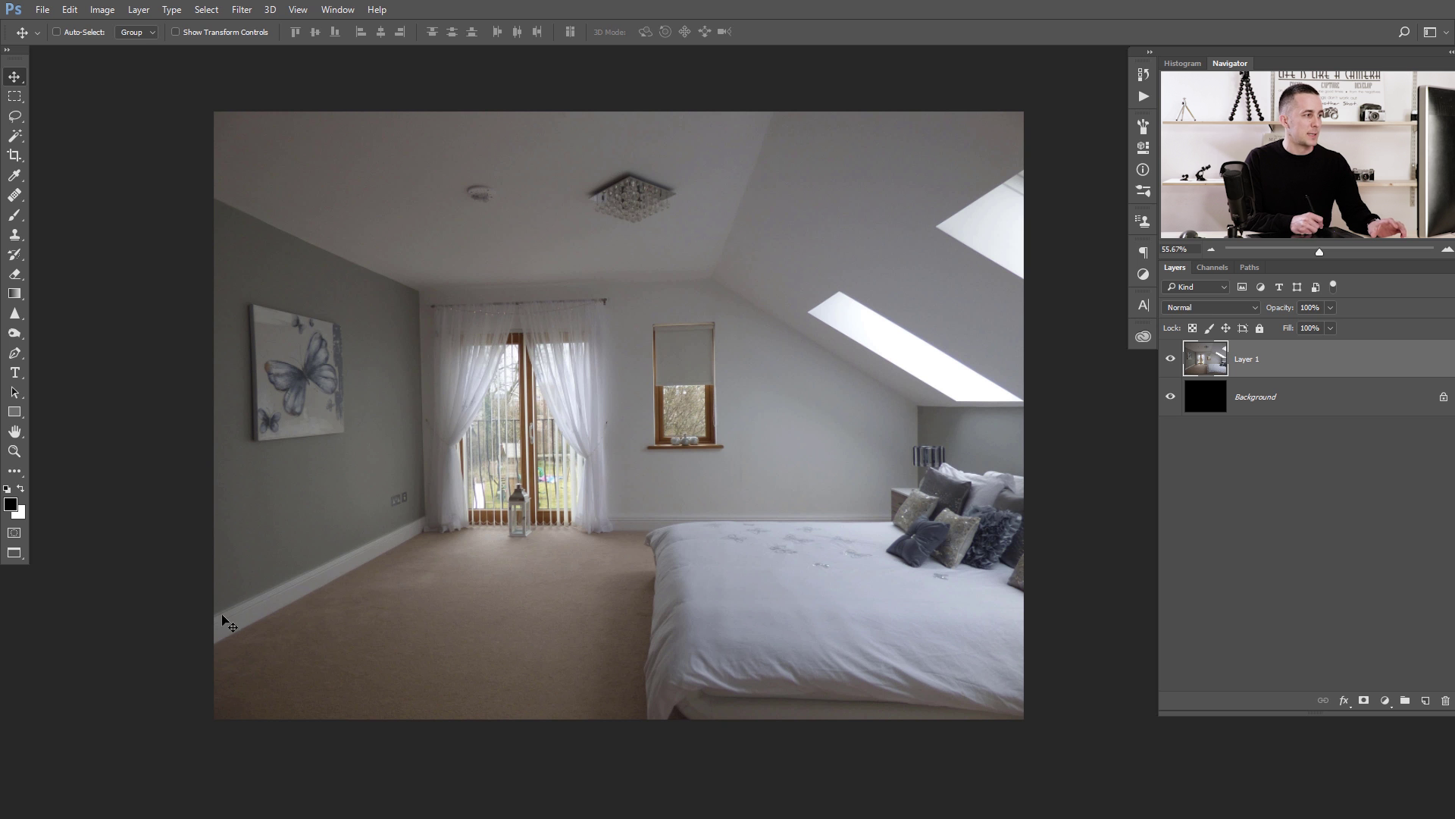
In the bedroom photo, outline the grey wall with a closed Pen tool path along the ceiling, corner and skirting board.
{"action": "scroll", "coordinate": [223, 311], "scroll_direction": "up", "scroll_amount": 5}
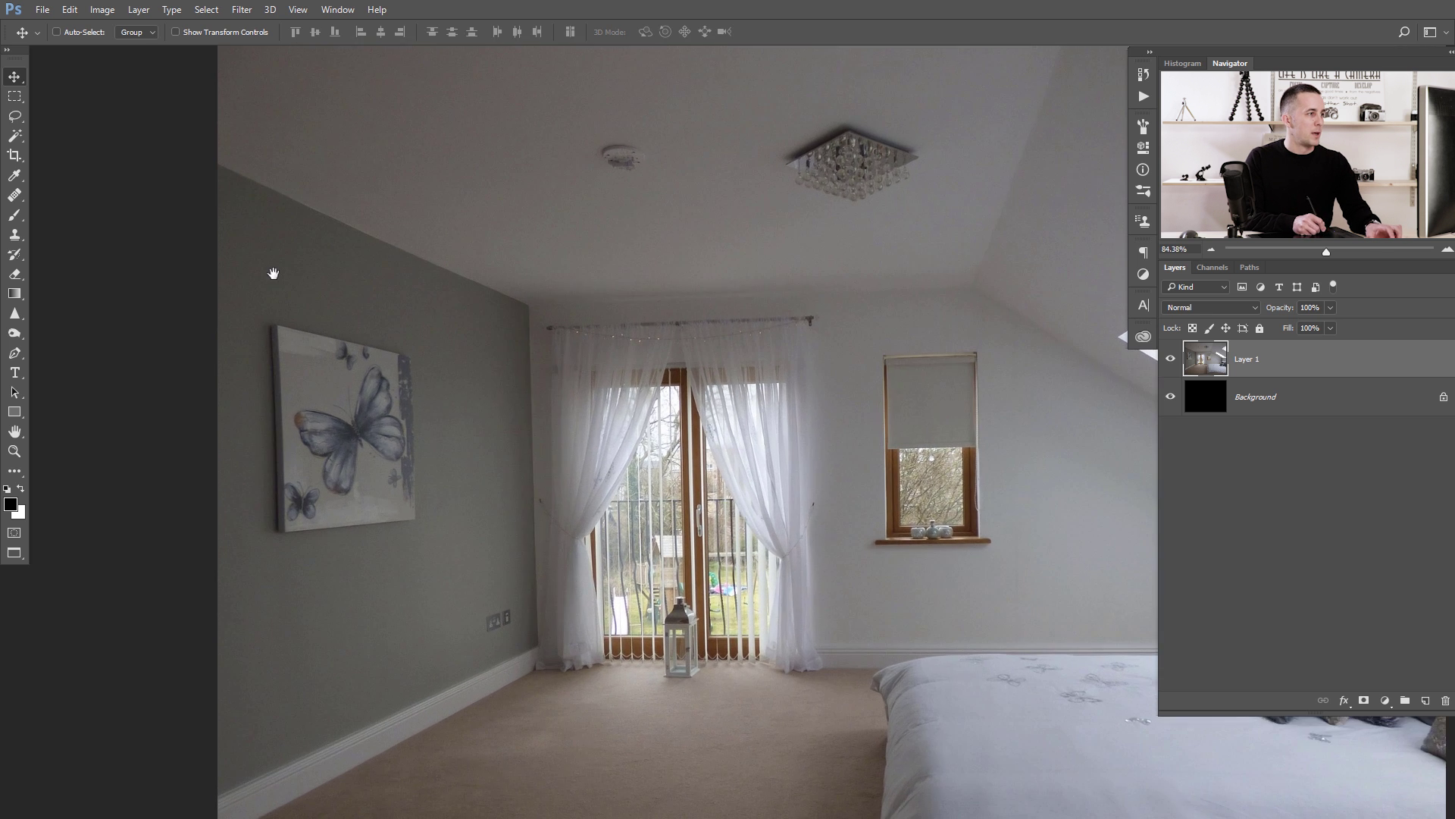
{"action": "scroll", "coordinate": [274, 259], "scroll_direction": "up", "scroll_amount": 2}
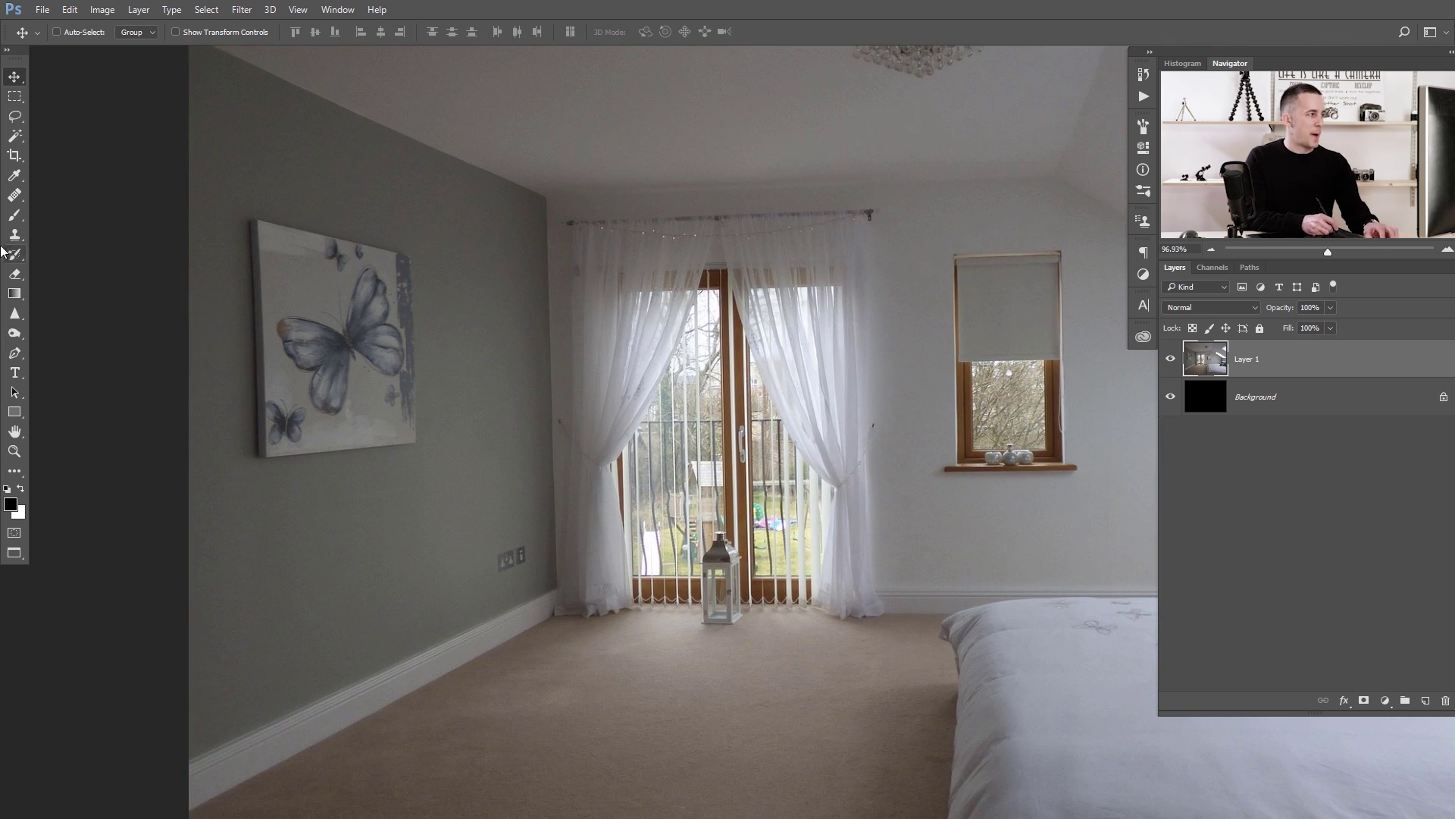
{"action": "left_click", "coordinate": [16, 354]}
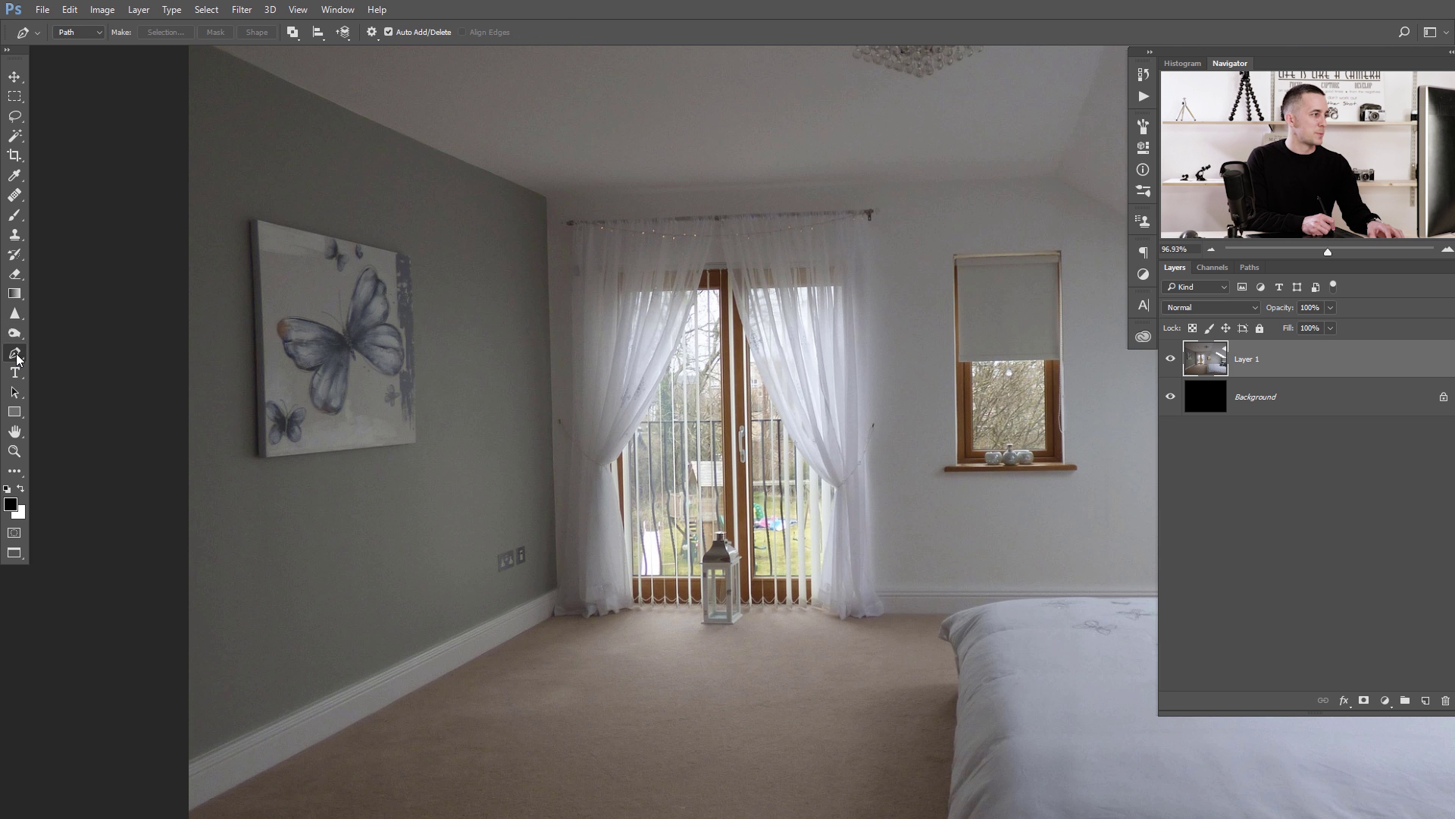
{"action": "scroll", "coordinate": [205, 179], "scroll_direction": "up", "scroll_amount": 3}
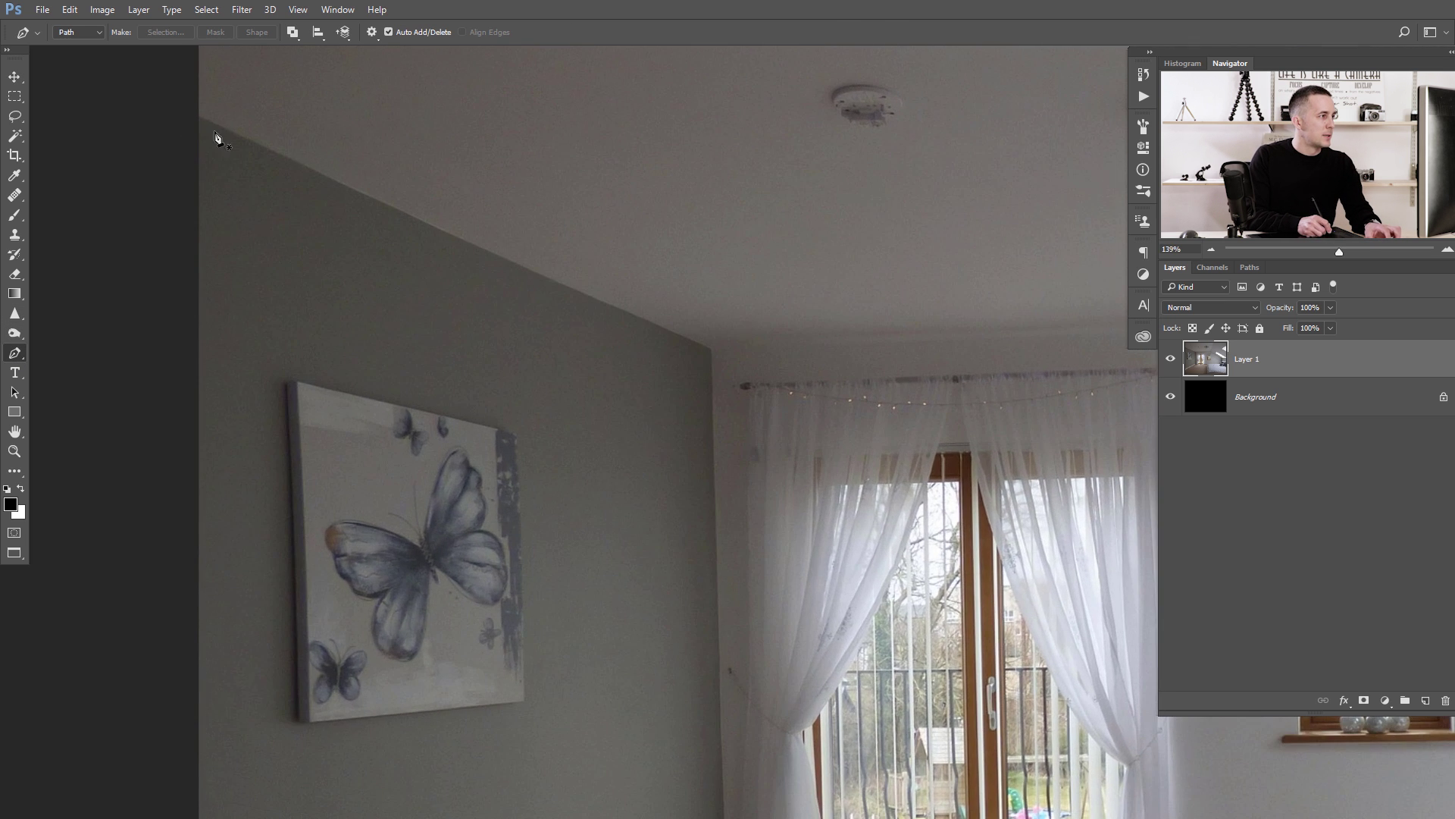
{"action": "left_click", "coordinate": [198, 113]}
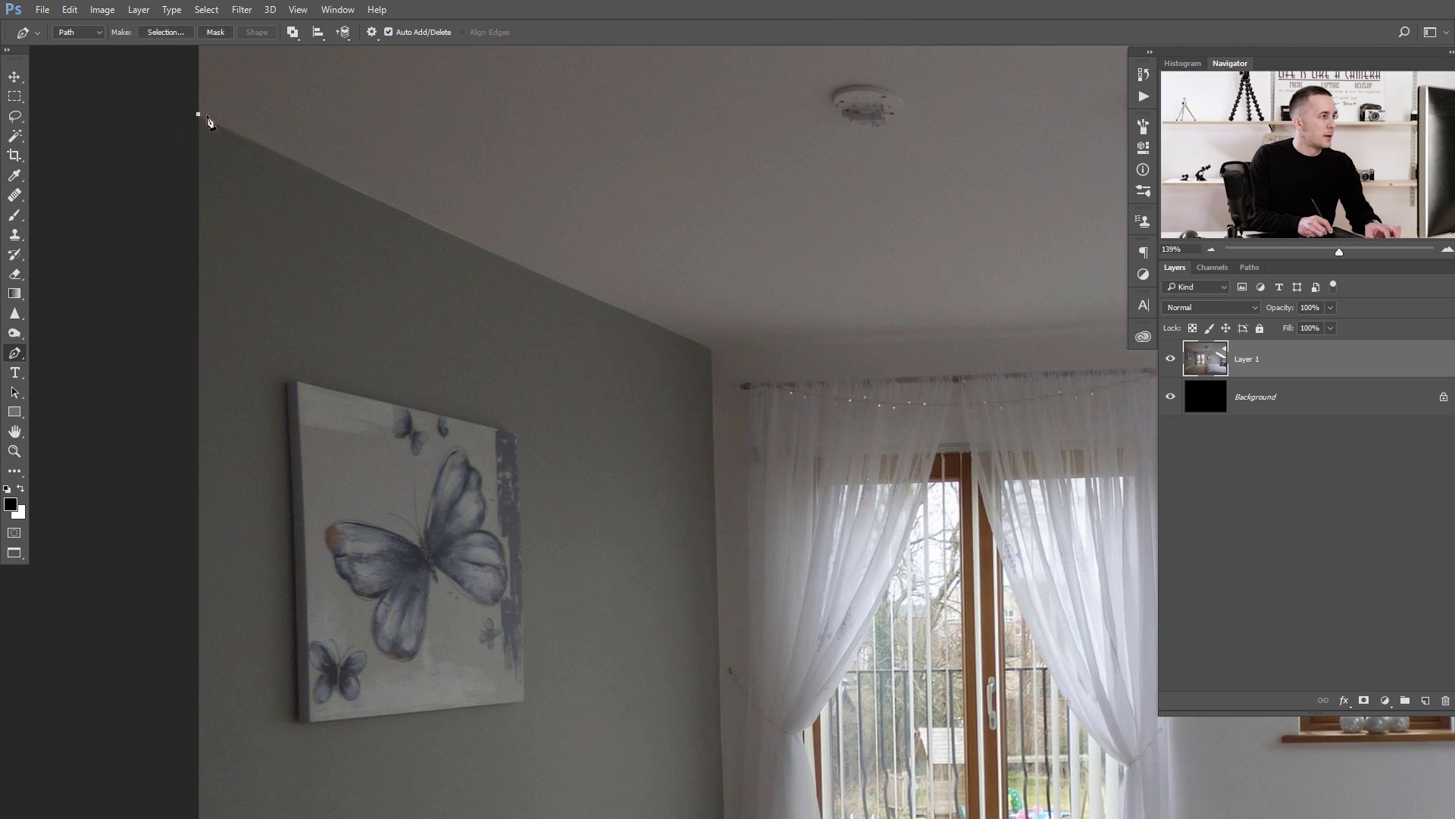
{"action": "left_click", "coordinate": [713, 356]}
{"action": "left_click_drag", "start_coordinate": [726, 658], "coordinate": [675, 324]}
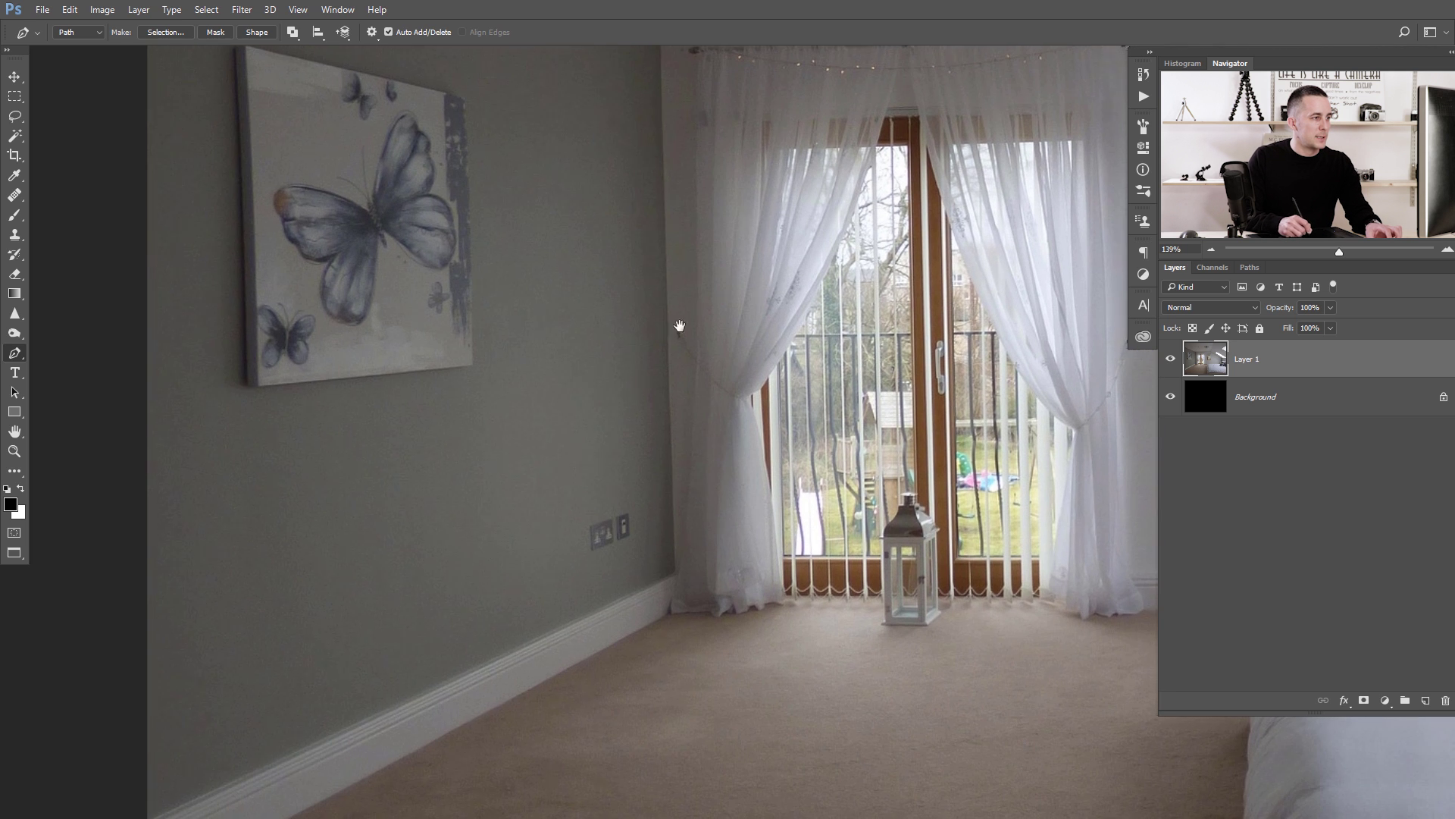
{"action": "left_click", "coordinate": [677, 581]}
{"action": "left_click_drag", "start_coordinate": [485, 664], "coordinate": [716, 485]}
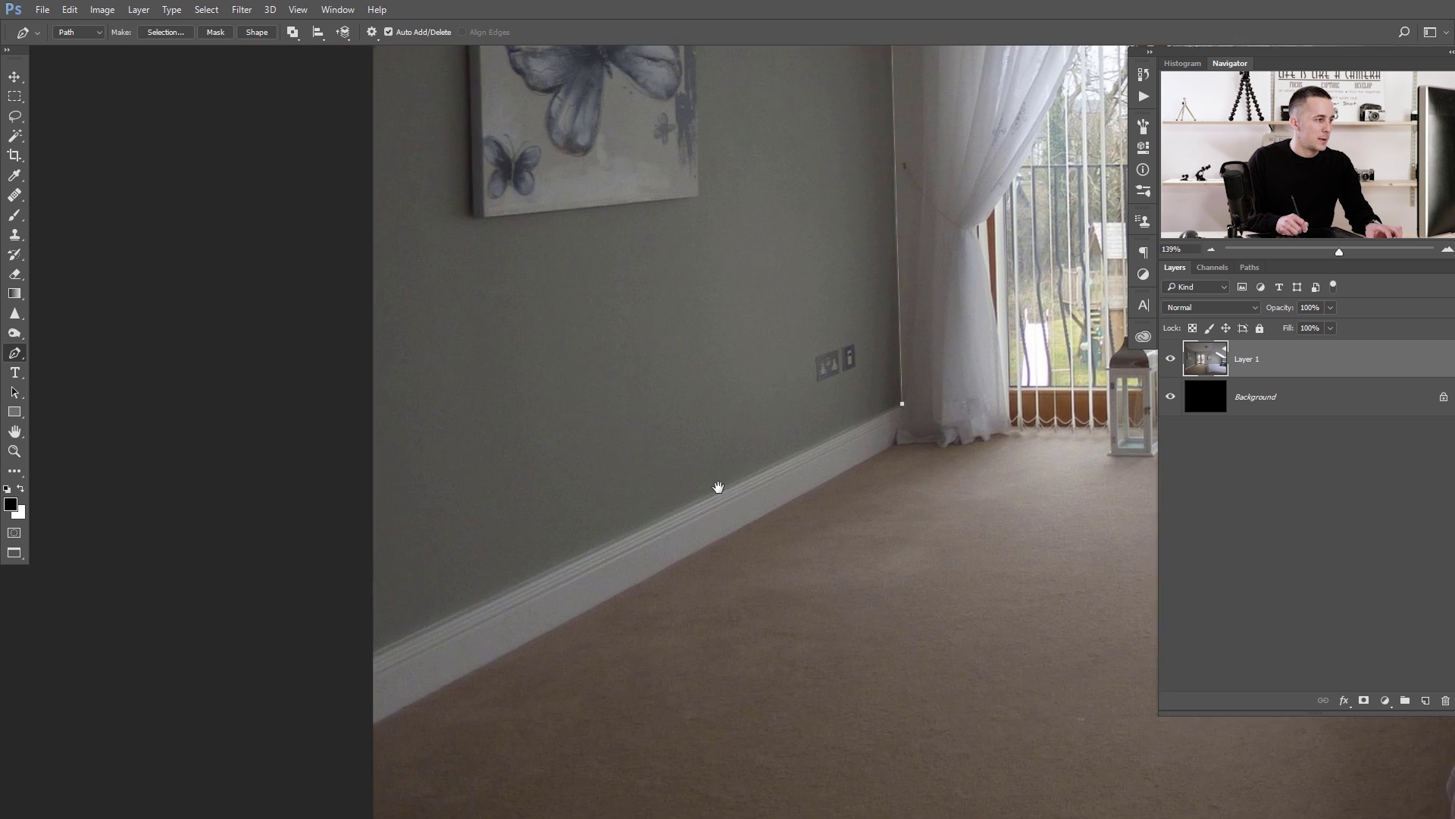
{"action": "left_click", "coordinate": [357, 665]}
{"action": "scroll", "coordinate": [348, 510], "scroll_direction": "up", "scroll_amount": 10}
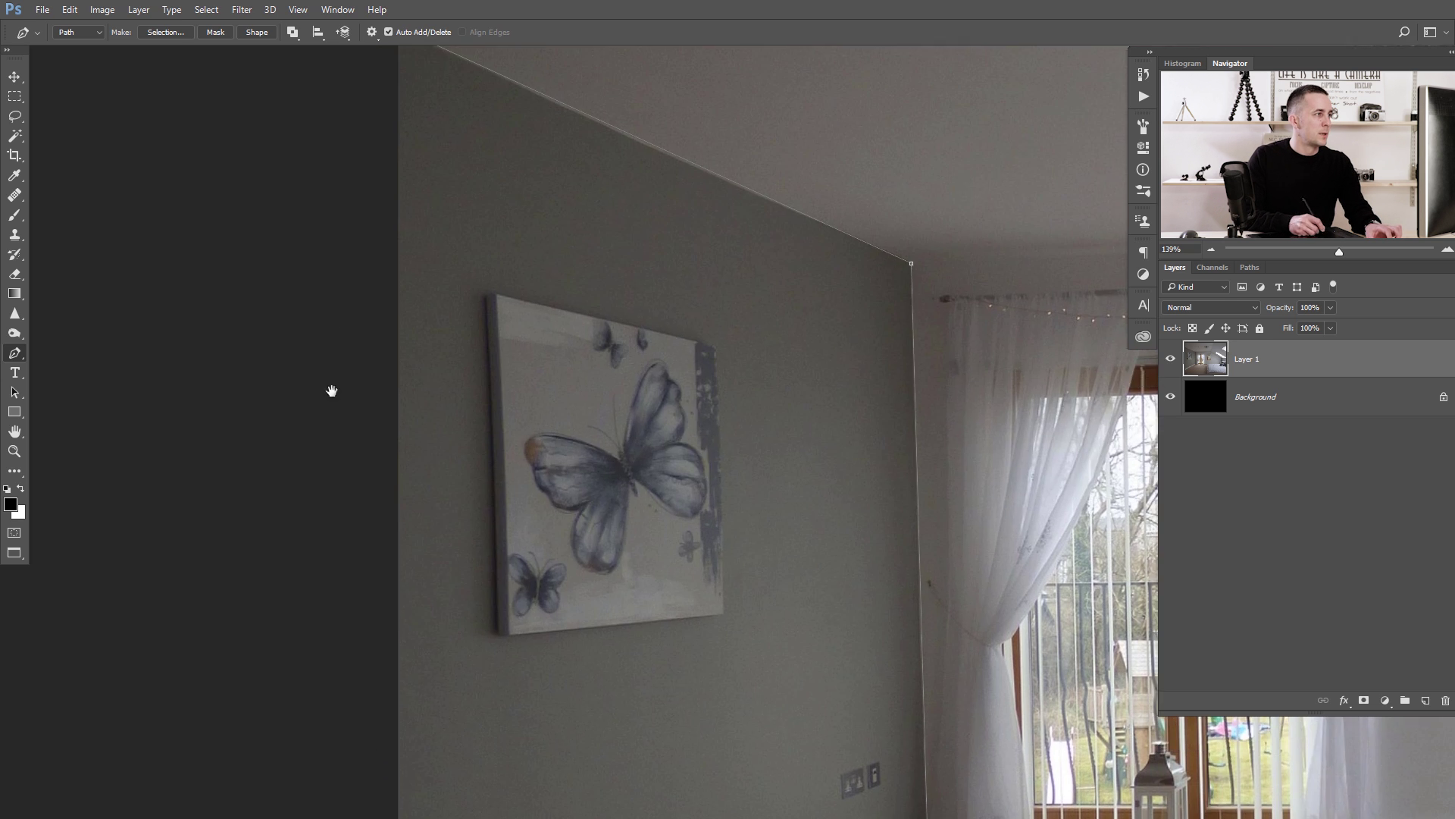
Trace a closed path around the butterfly painting on the wall, including its visible side edge.
{"action": "scroll", "coordinate": [449, 331], "scroll_direction": "up", "scroll_amount": 6}
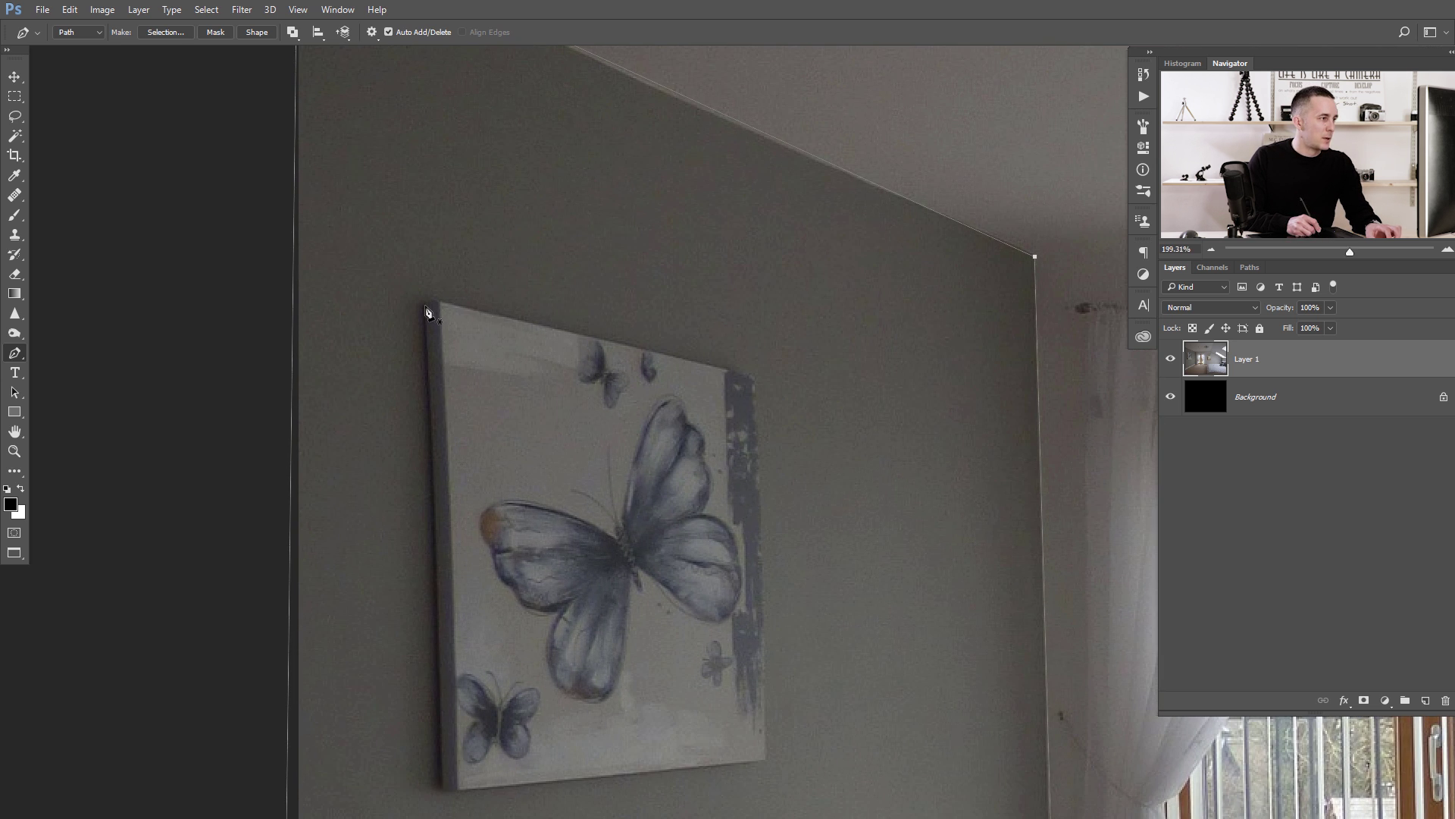
{"action": "scroll", "coordinate": [462, 557], "scroll_direction": "up", "scroll_amount": 1}
{"action": "scroll", "coordinate": [458, 650], "scroll_direction": "down", "scroll_amount": 3}
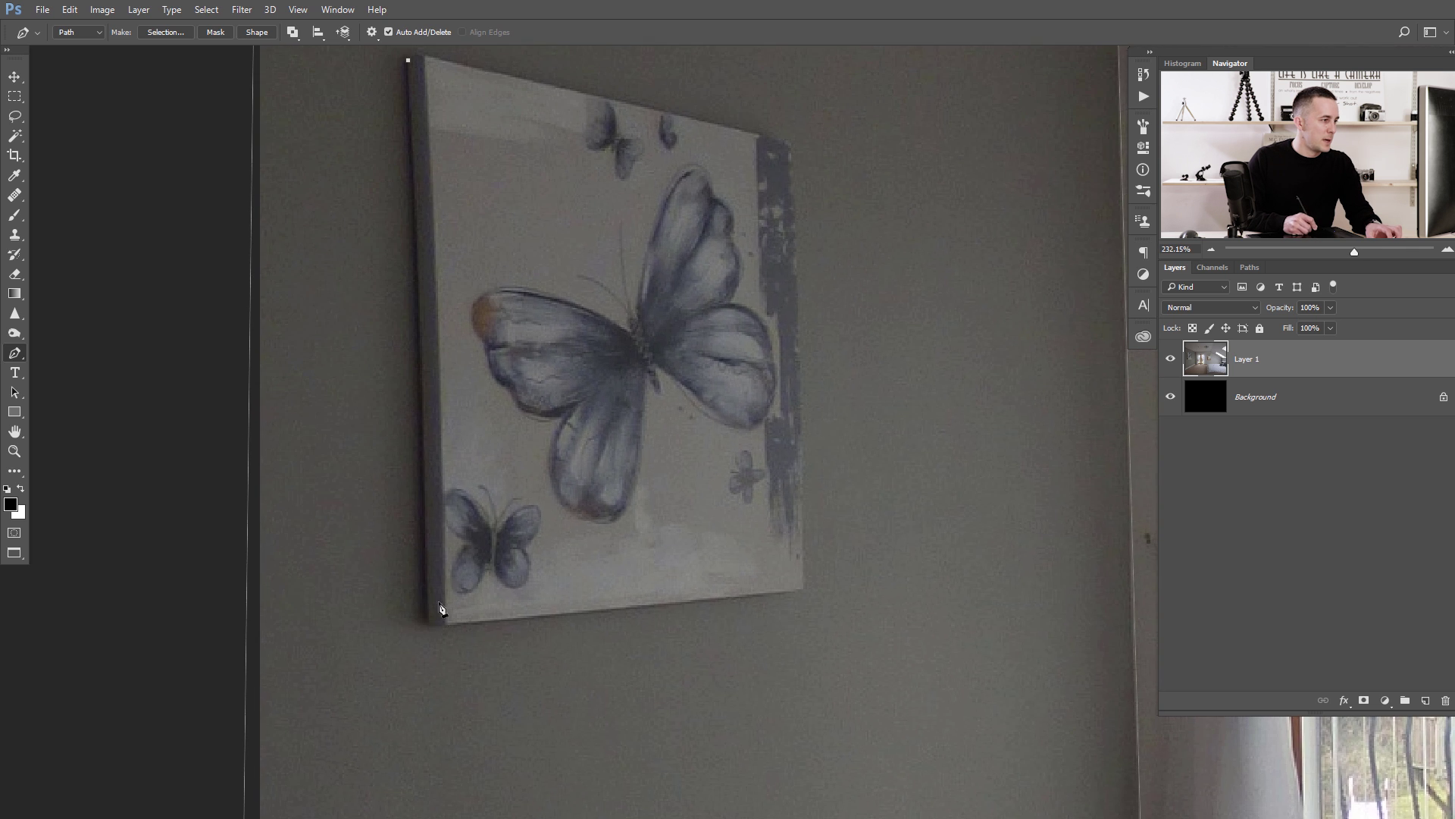
{"action": "left_click", "coordinate": [430, 624]}
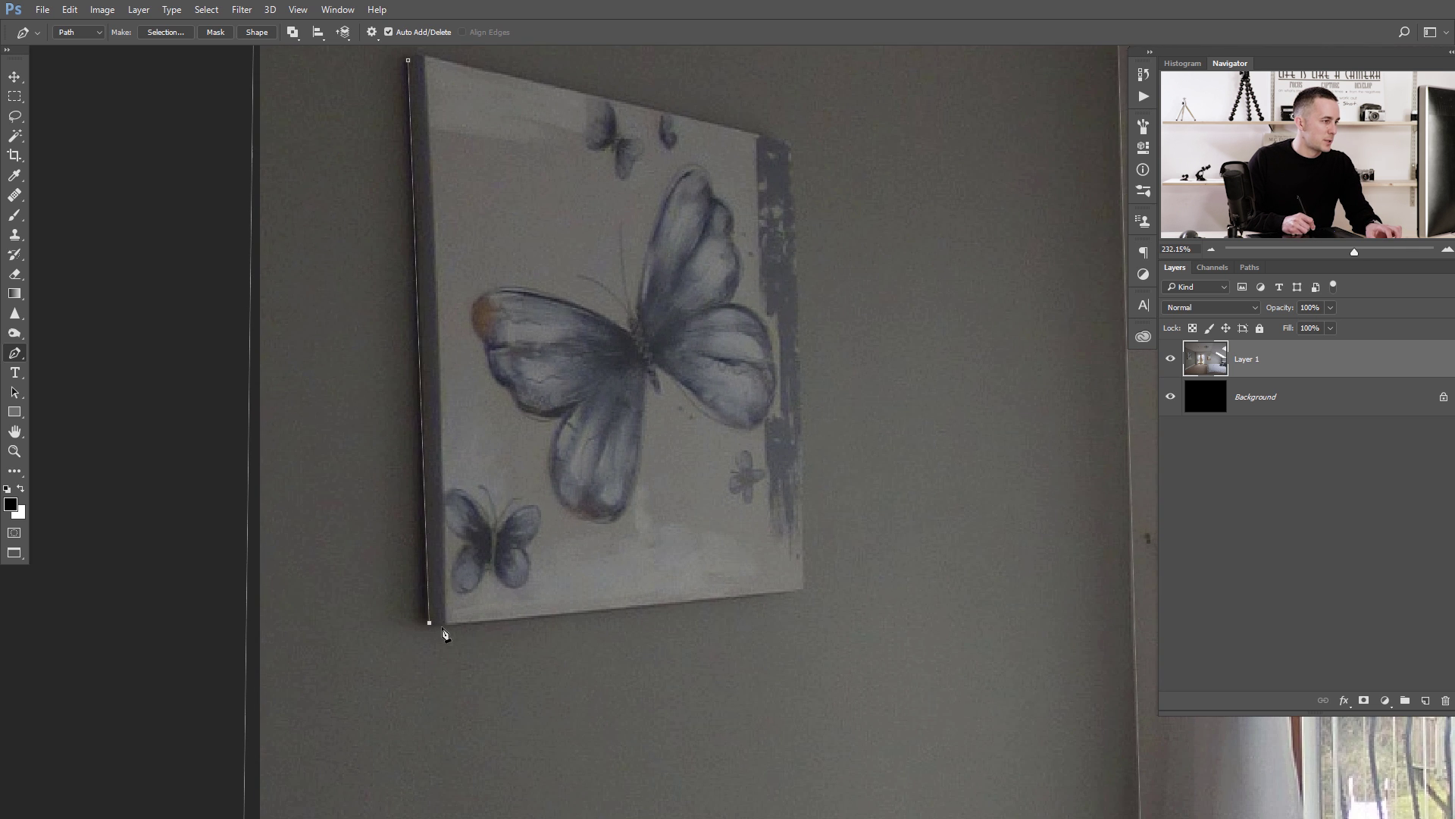
{"action": "left_click", "coordinate": [804, 588]}
{"action": "left_click", "coordinate": [790, 142]}
{"action": "left_click", "coordinate": [427, 56]}
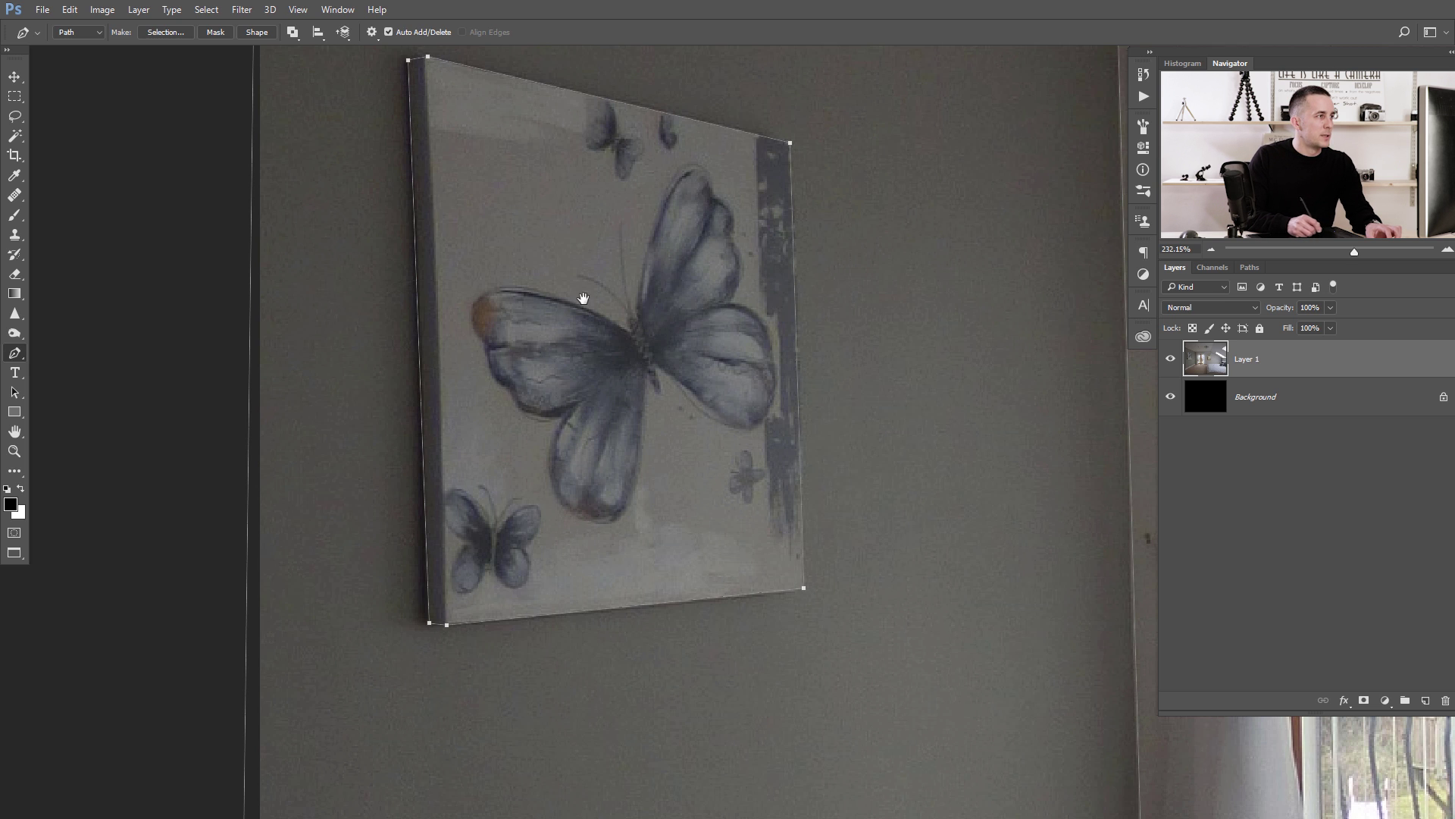
Trace closed paths around the double socket and the single plate beside it near the skirting board.
{"action": "left_click_drag", "start_coordinate": [583, 298], "coordinate": [455, 167]}
{"action": "scroll", "coordinate": [698, 392], "scroll_direction": "up", "scroll_amount": 3}
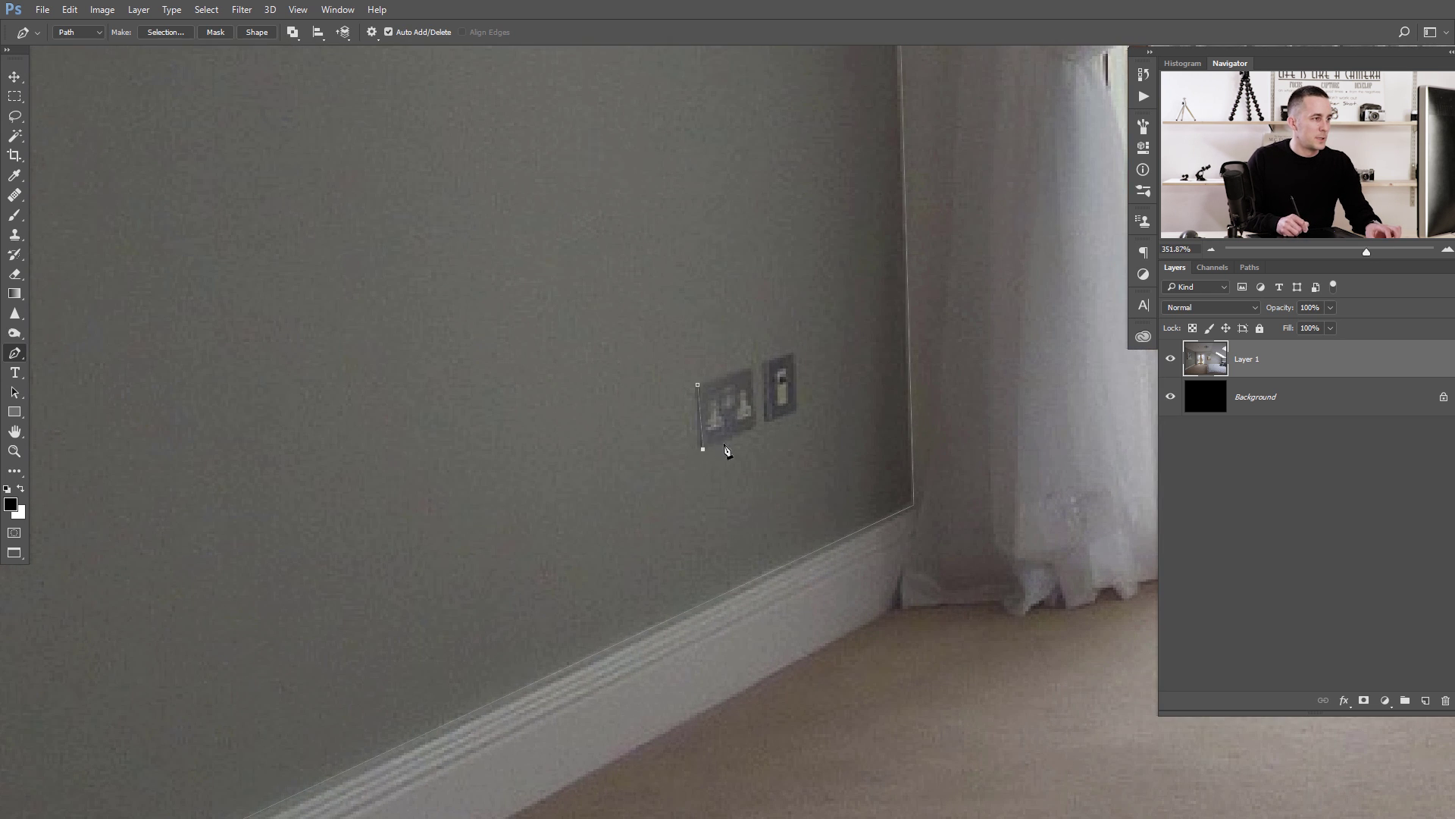
{"action": "left_click", "coordinate": [702, 453]}
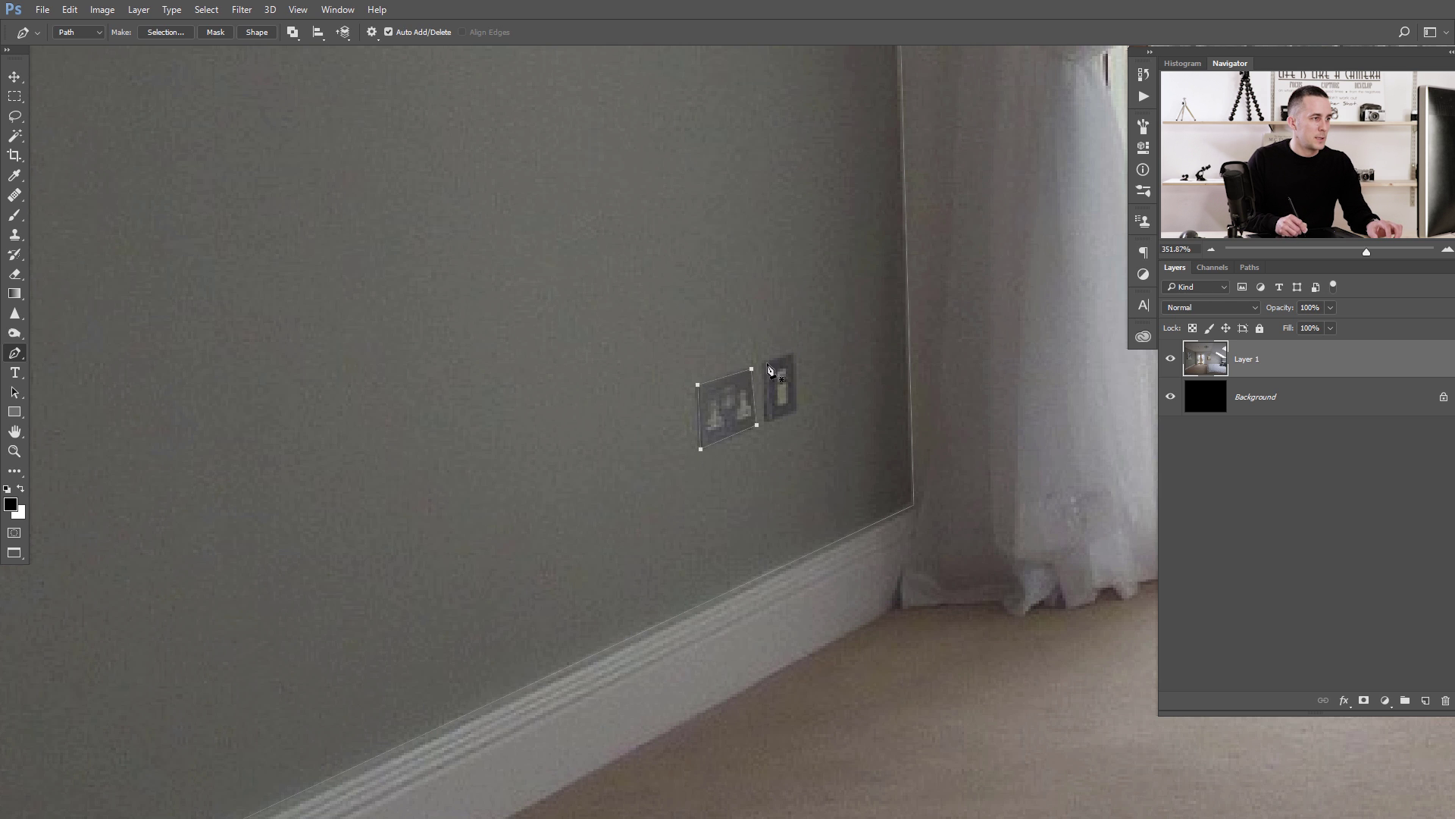
{"action": "left_click", "coordinate": [767, 419]}
{"action": "left_click", "coordinate": [797, 408]}
{"action": "left_click", "coordinate": [765, 365]}
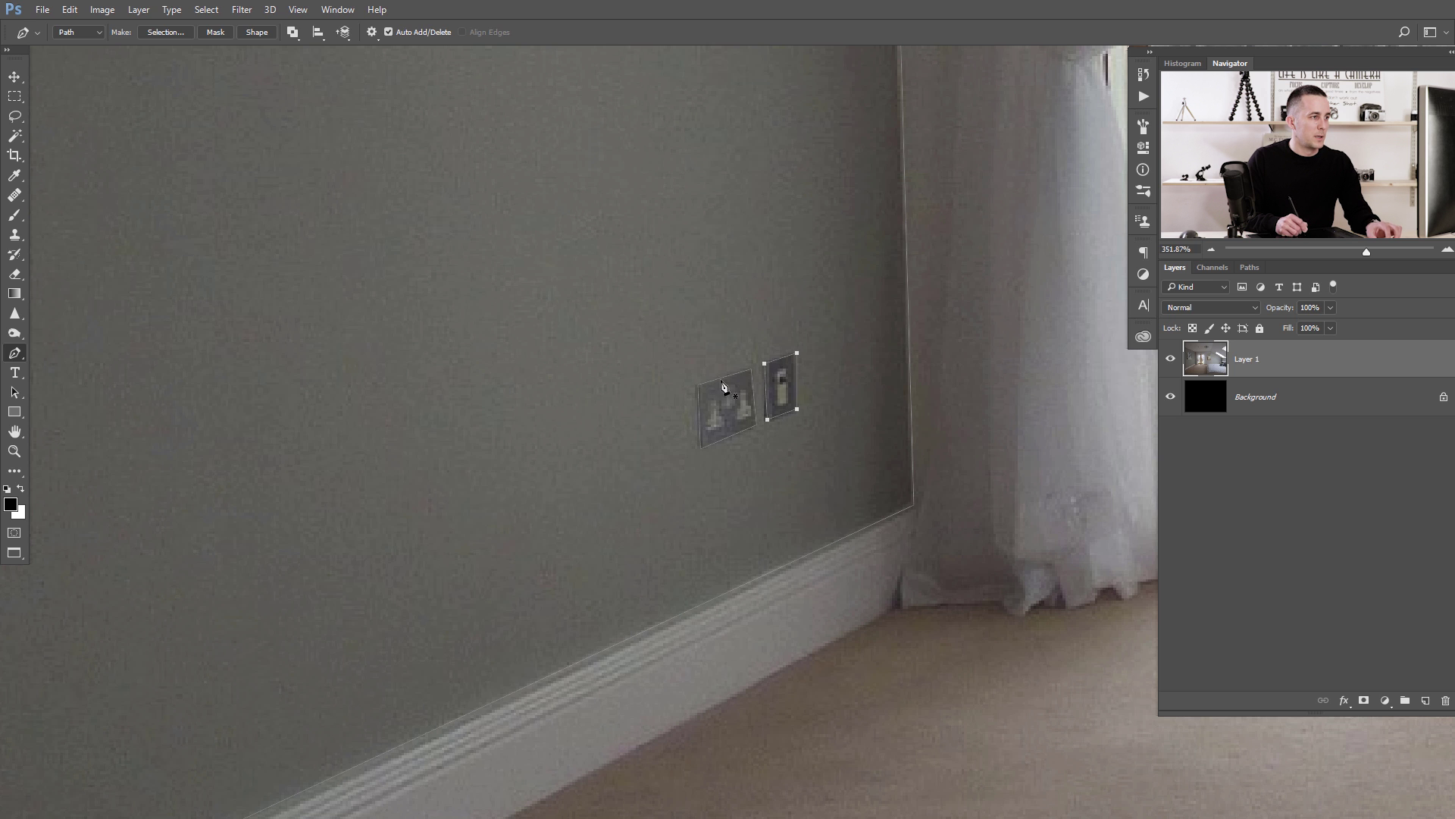
Convert the wall, painting and socket paths into a selection.
{"action": "scroll", "coordinate": [720, 394], "scroll_direction": "down", "scroll_amount": 6}
{"action": "left_click_drag", "start_coordinate": [665, 411], "coordinate": [666, 455]}
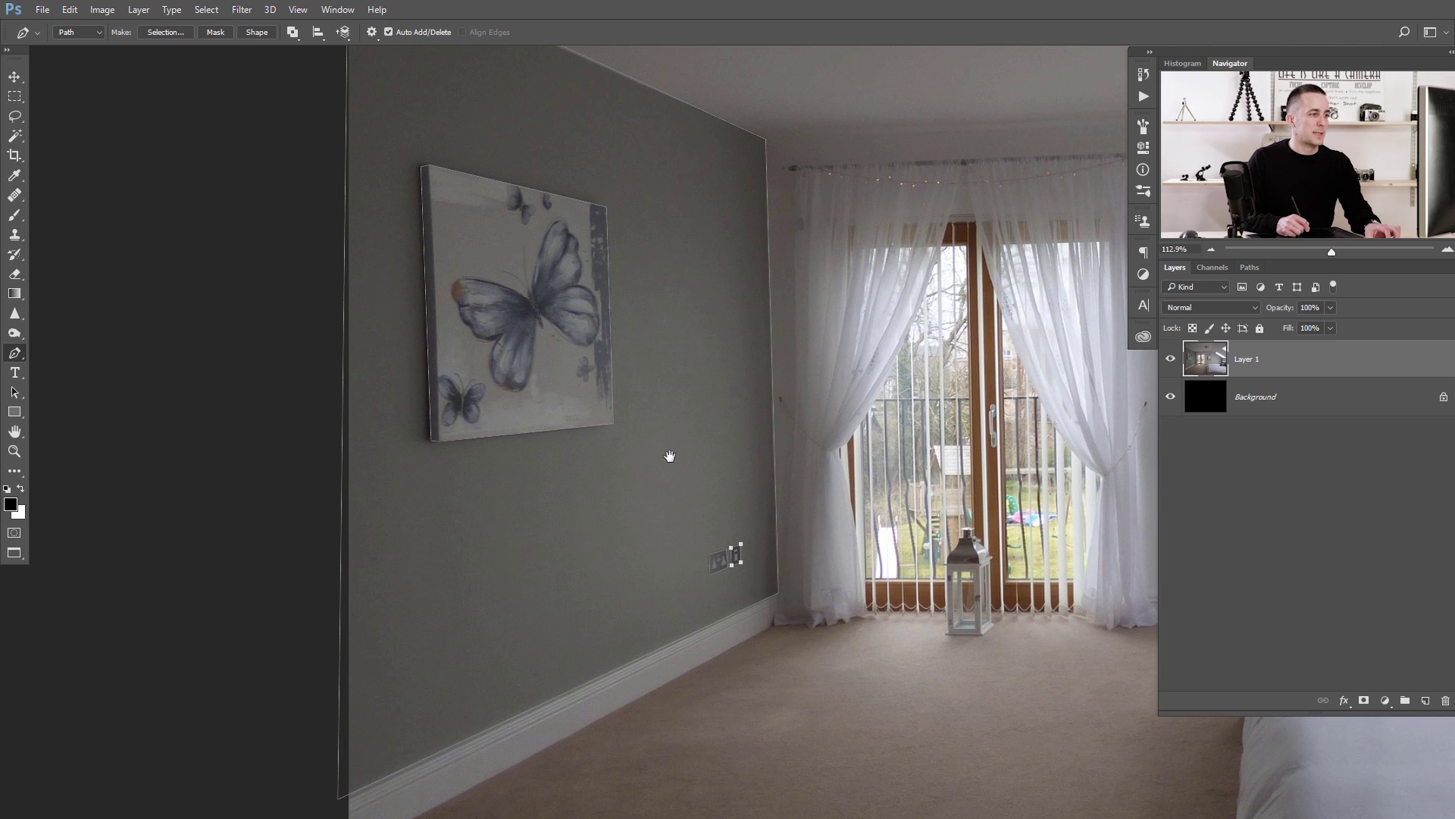
{"action": "key", "text": "ctrl+Return"}
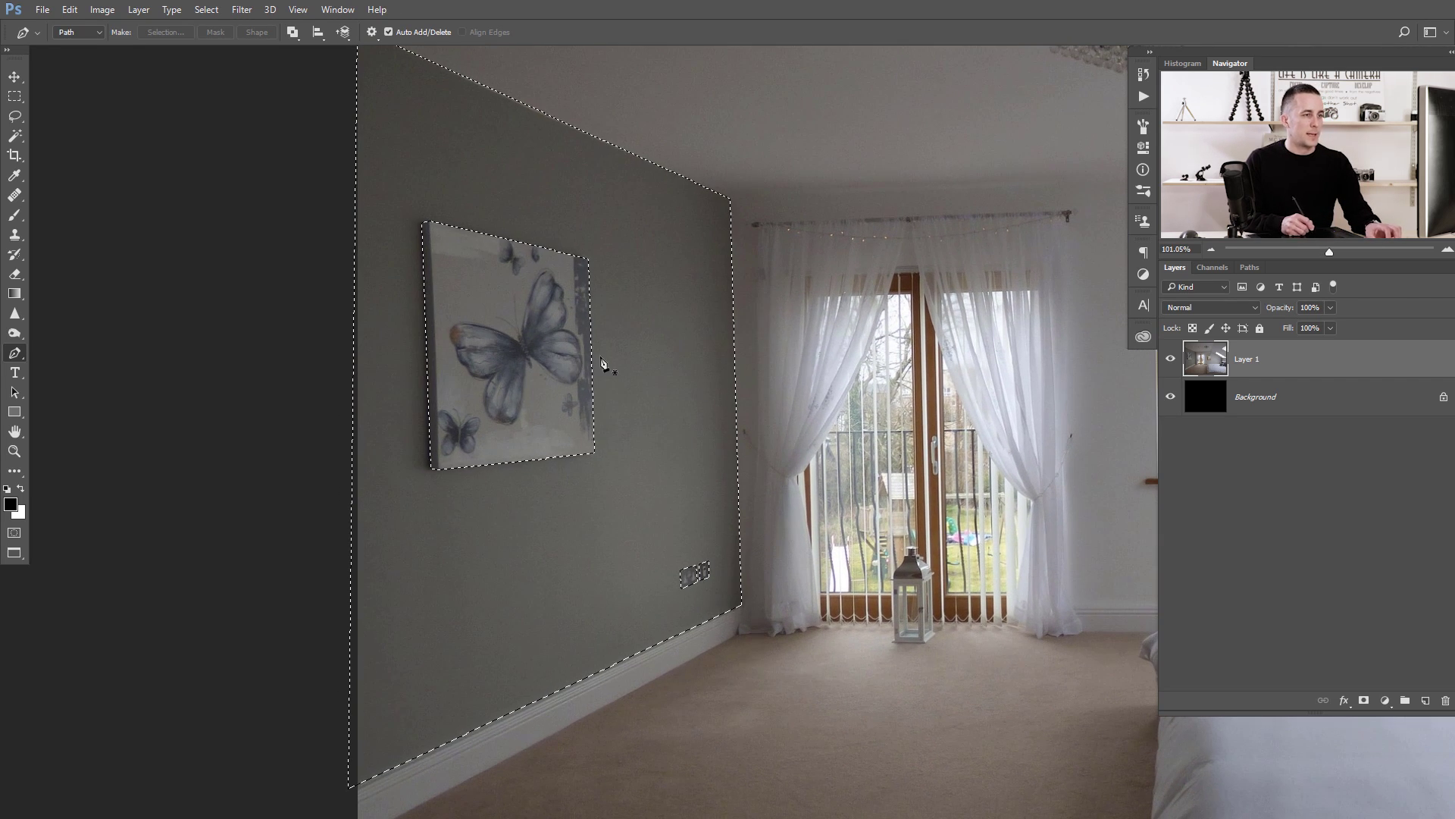
Create a layer mask from the wall selection and move it onto a new layer above the photo.
{"action": "left_click", "coordinate": [1364, 701]}
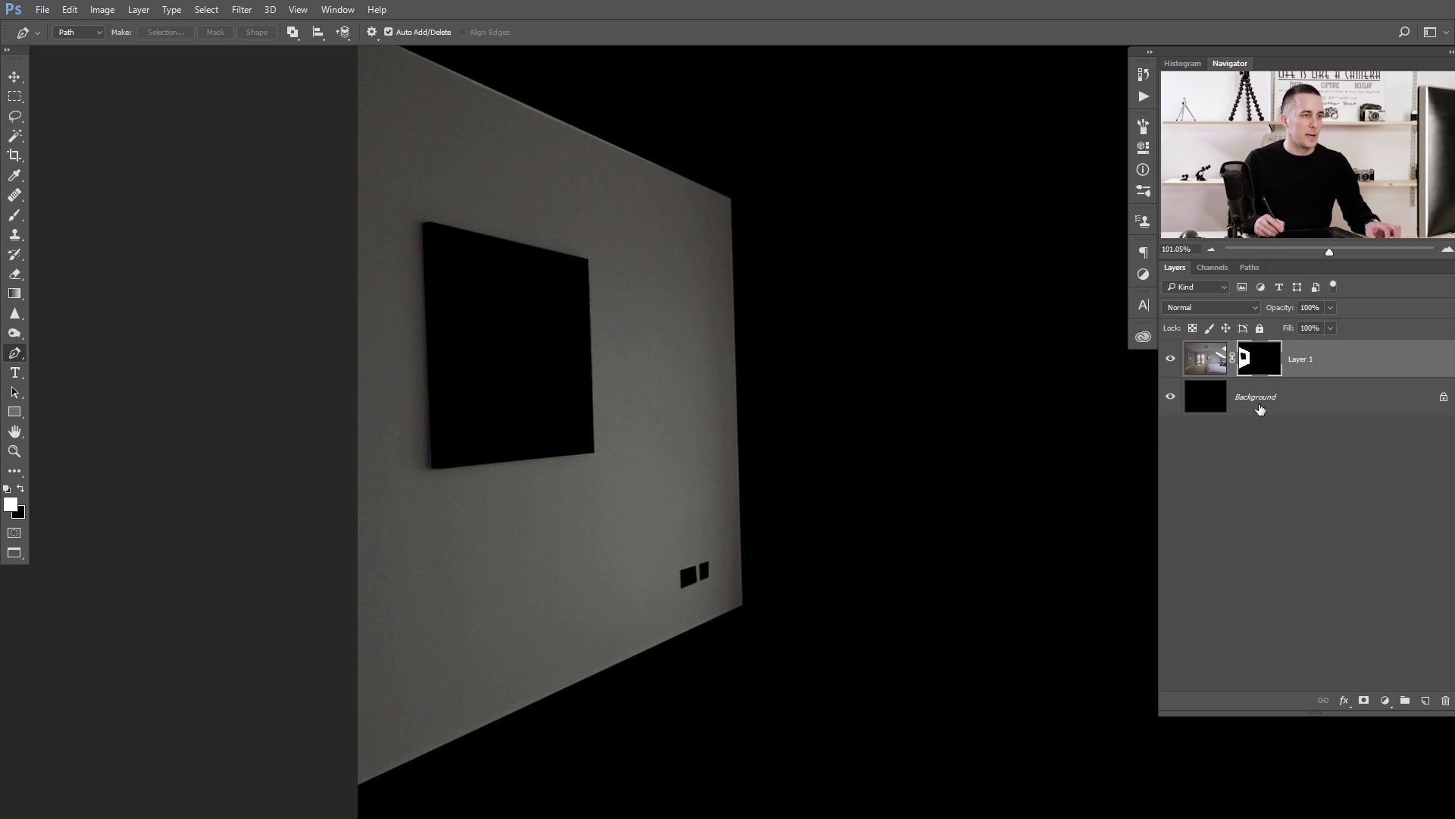
{"action": "left_click", "coordinate": [1428, 700]}
{"action": "left_click_drag", "start_coordinate": [1260, 396], "coordinate": [1270, 362]}
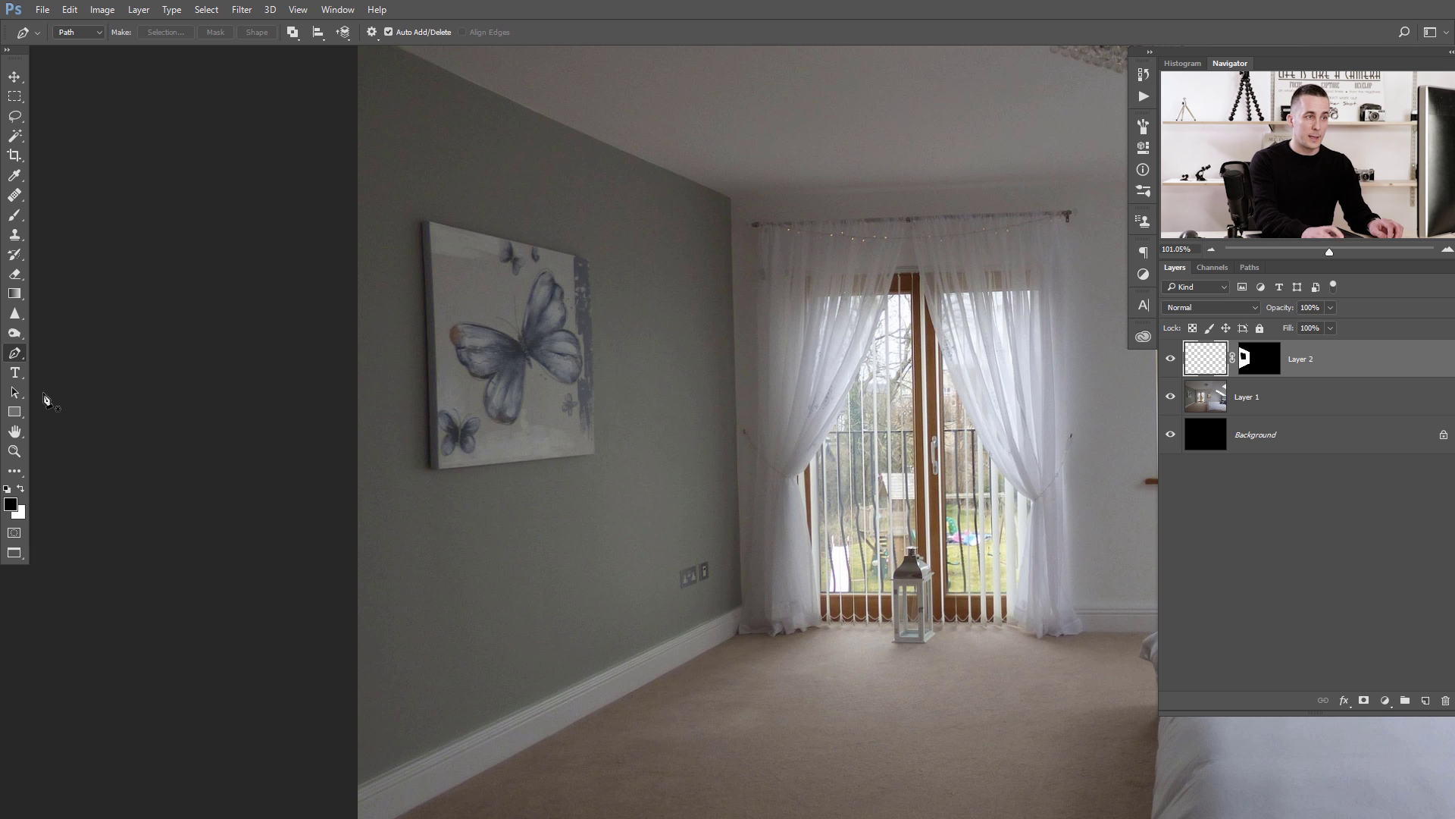
Fill the masked Layer 2 with white and set its blend mode to Multiply.
{"action": "key", "text": "ctrl+BackSpace"}
{"action": "left_click_drag", "start_coordinate": [542, 392], "coordinate": [545, 447]}
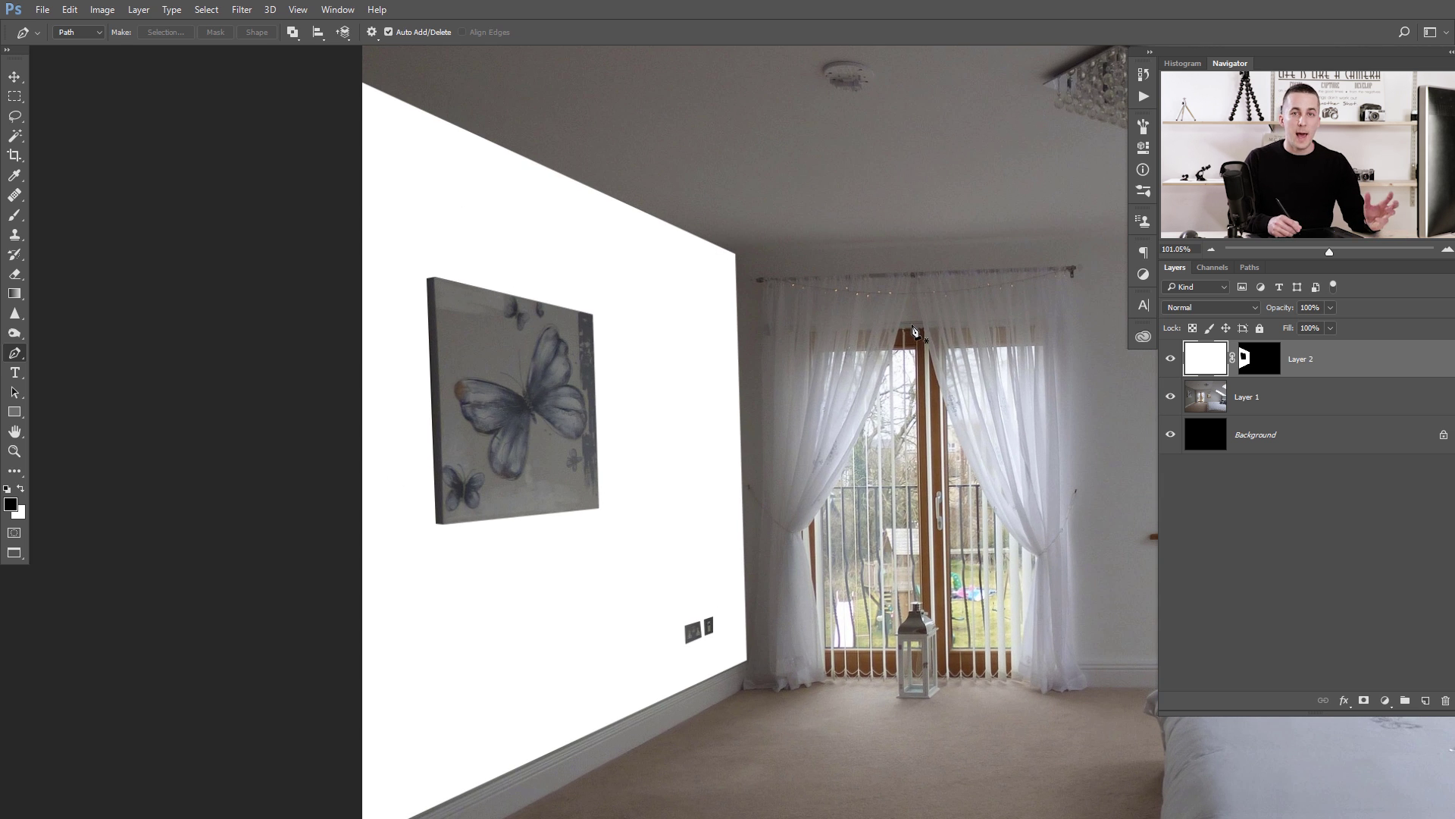
{"action": "left_click", "coordinate": [1210, 308]}
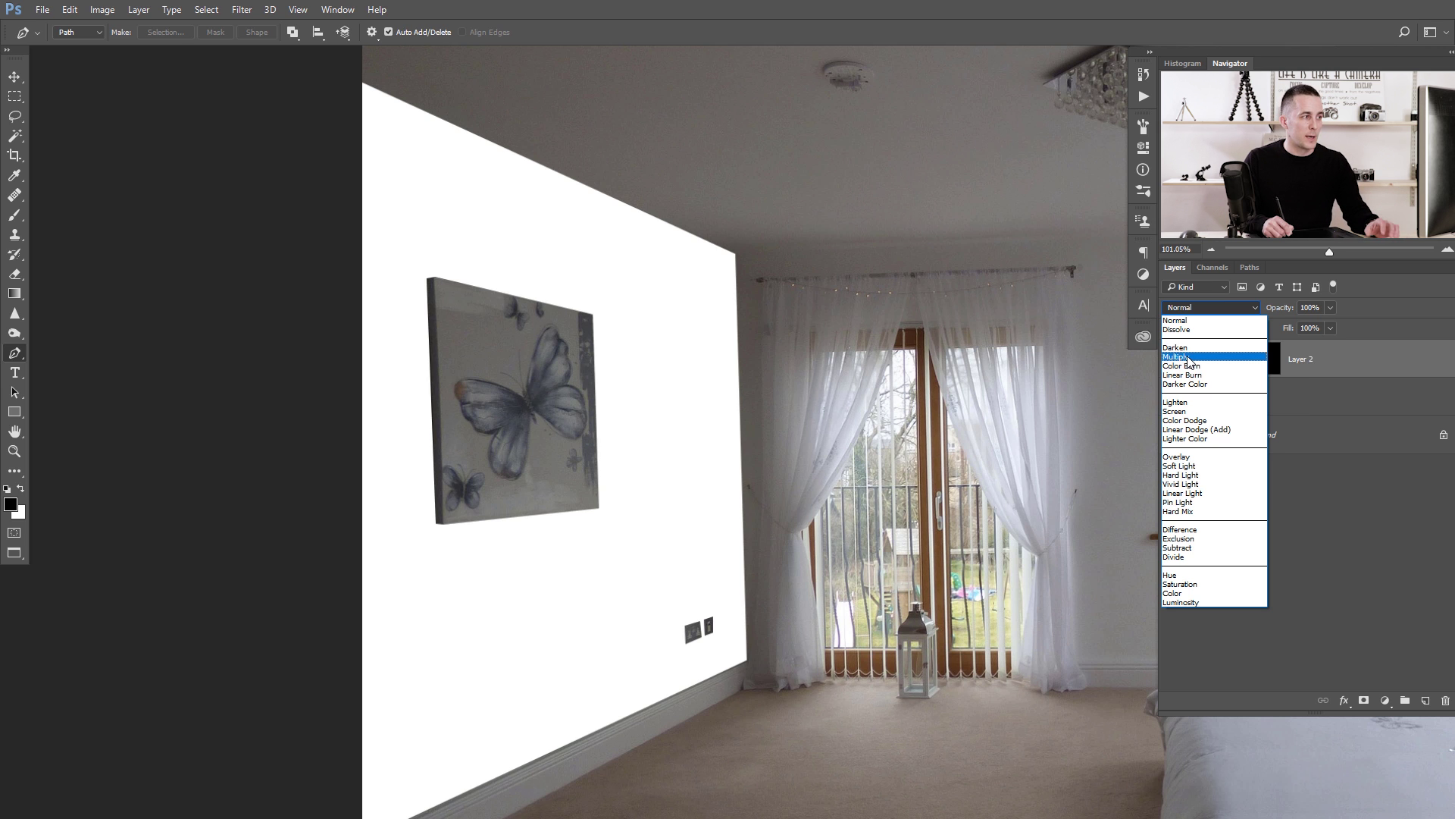
{"action": "left_click", "coordinate": [1188, 358]}
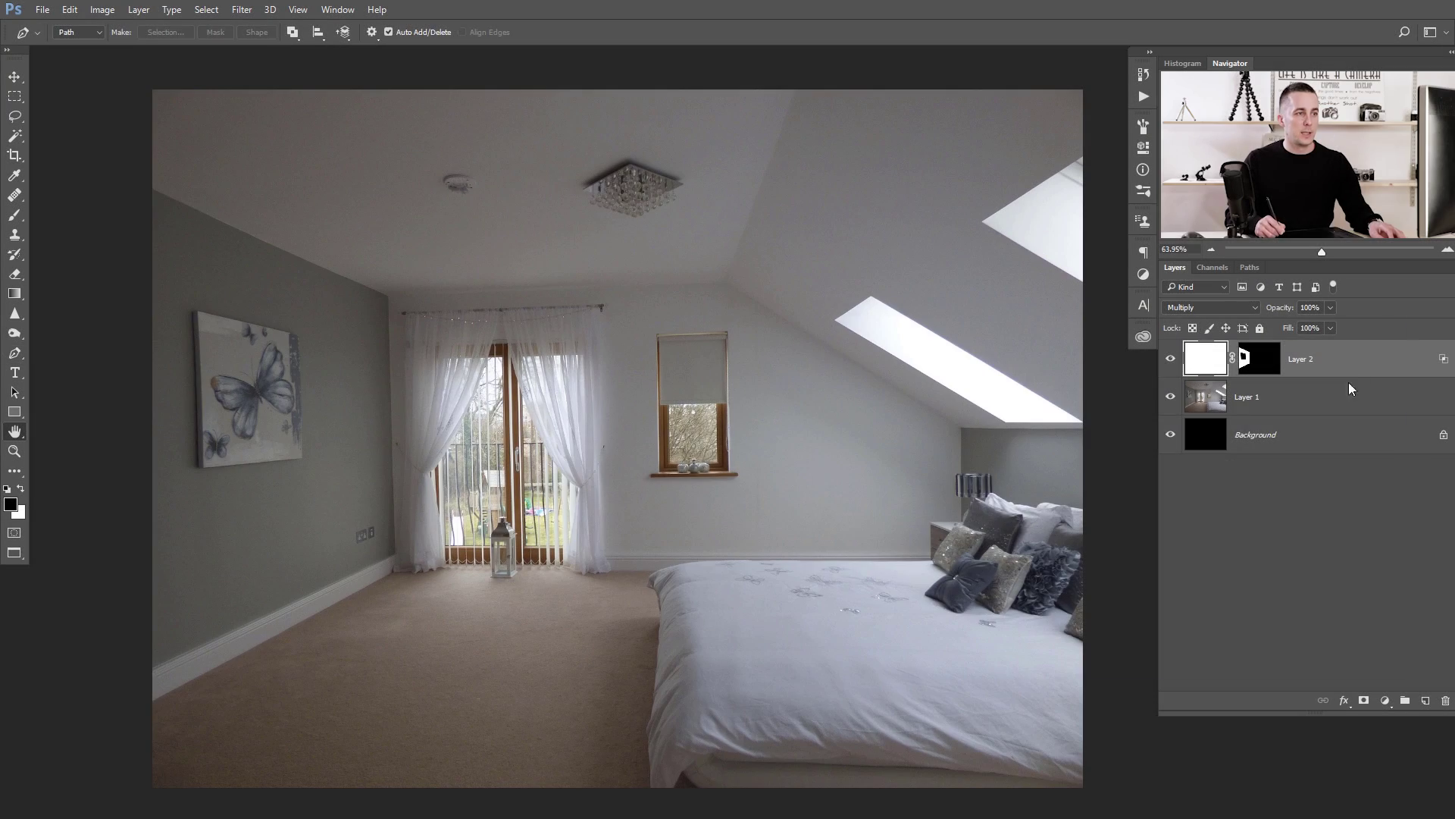
Add a Pattern Overlay to Layer 2 using the butterfly pattern, with Multiply blending, 100% opacity and 51% scale.
{"action": "double_click", "coordinate": [1349, 382]}
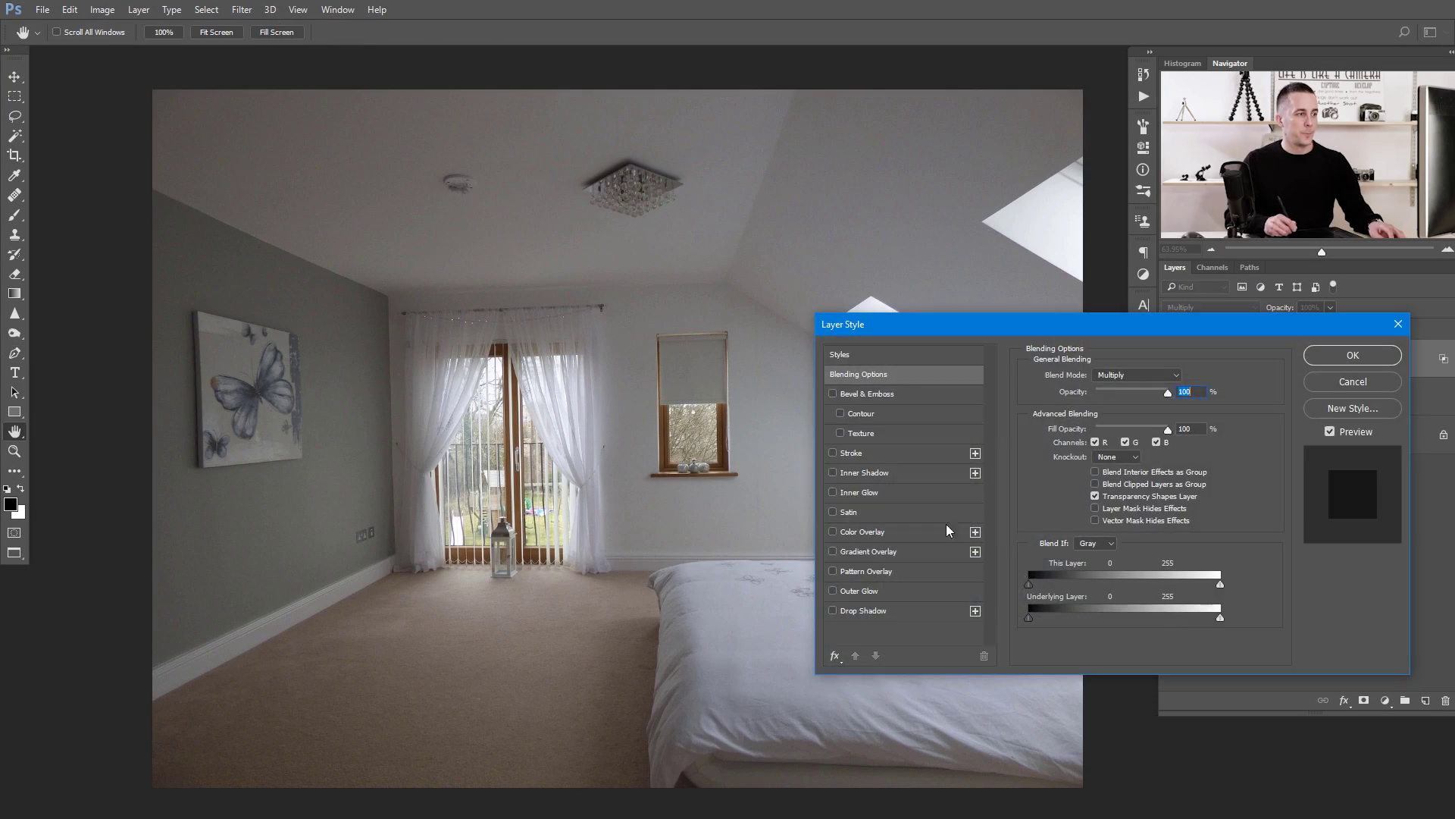
{"action": "left_click", "coordinate": [868, 572]}
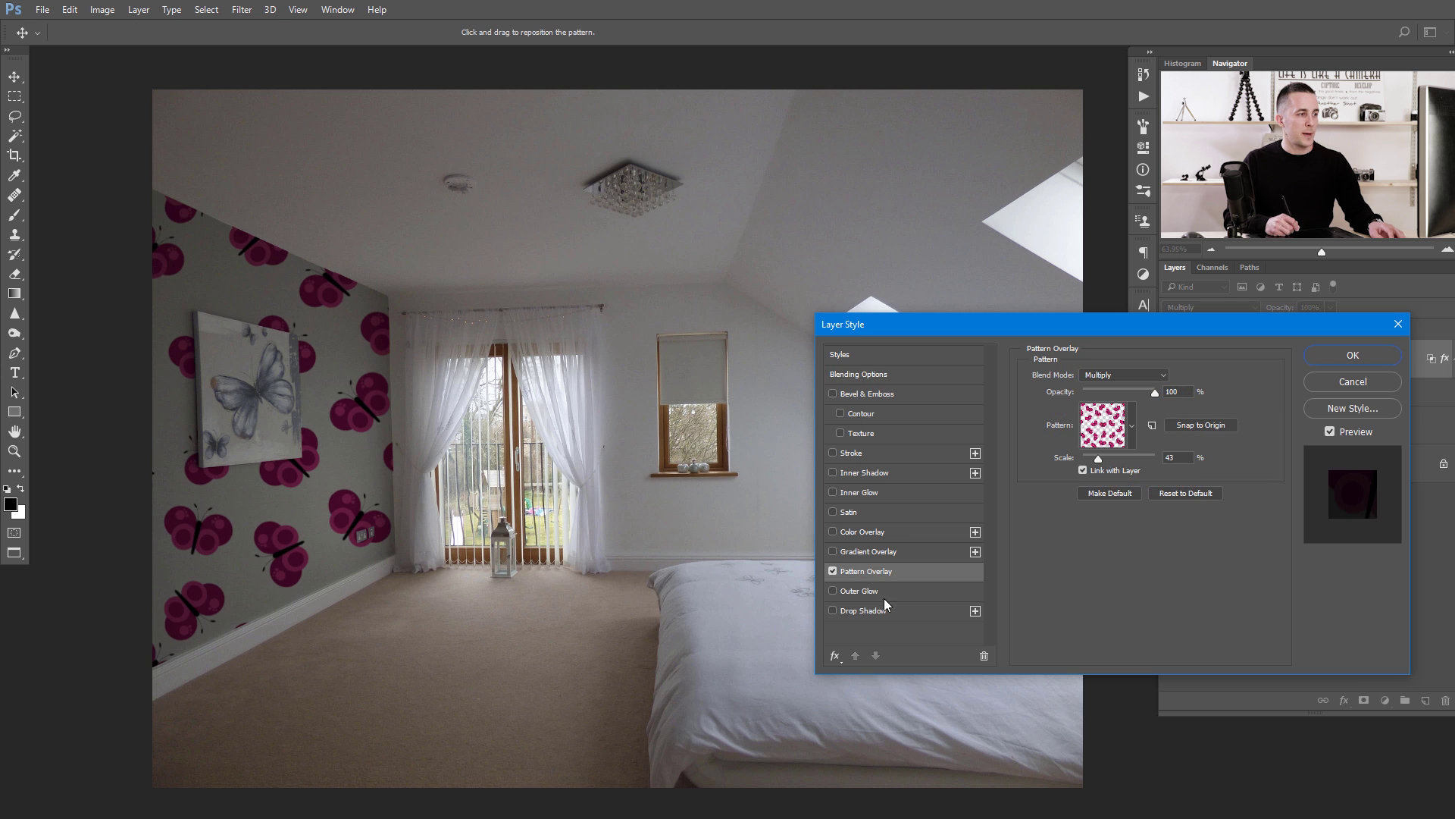
{"action": "left_click", "coordinate": [1130, 429]}
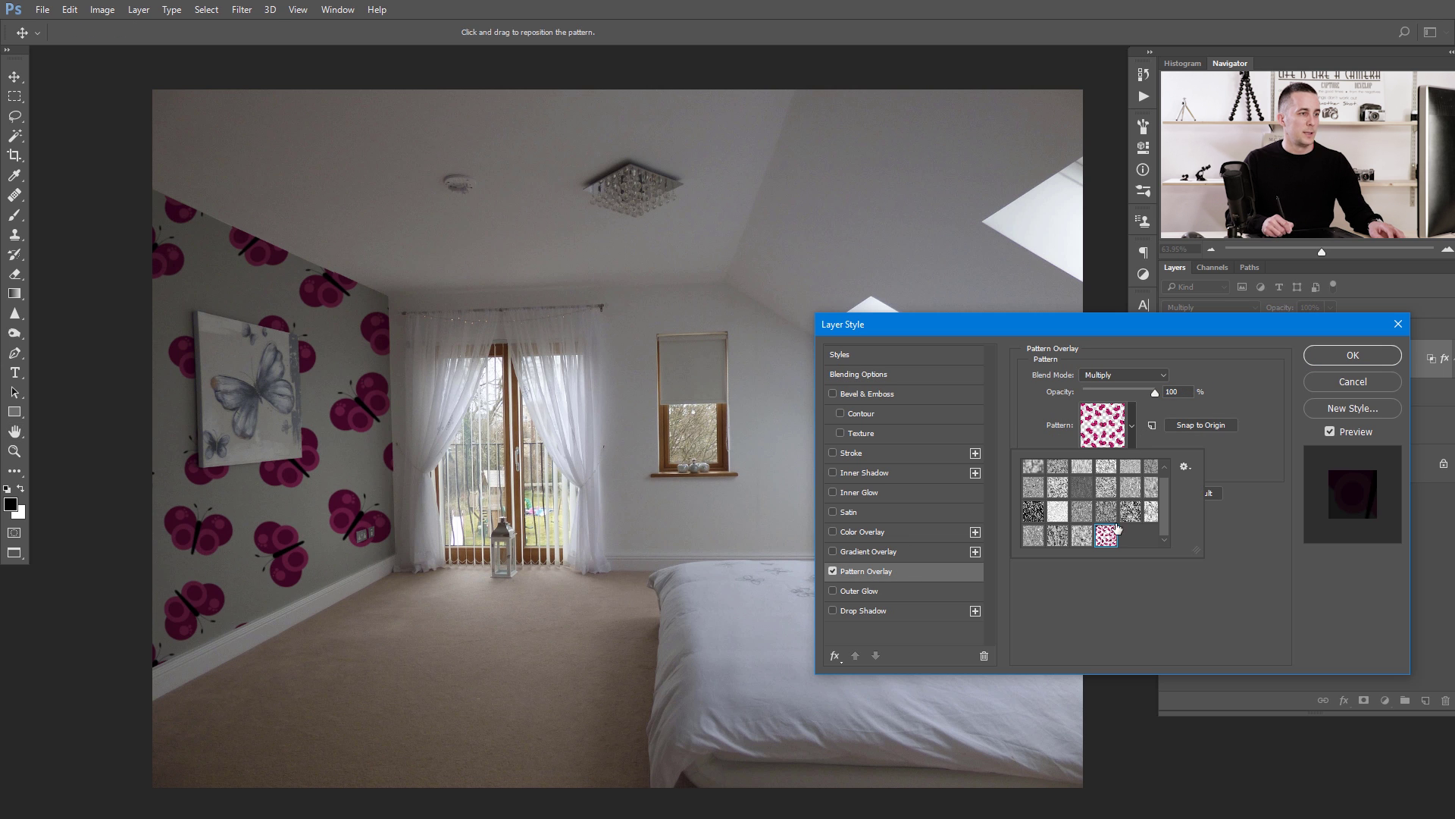
{"action": "left_click", "coordinate": [1192, 418]}
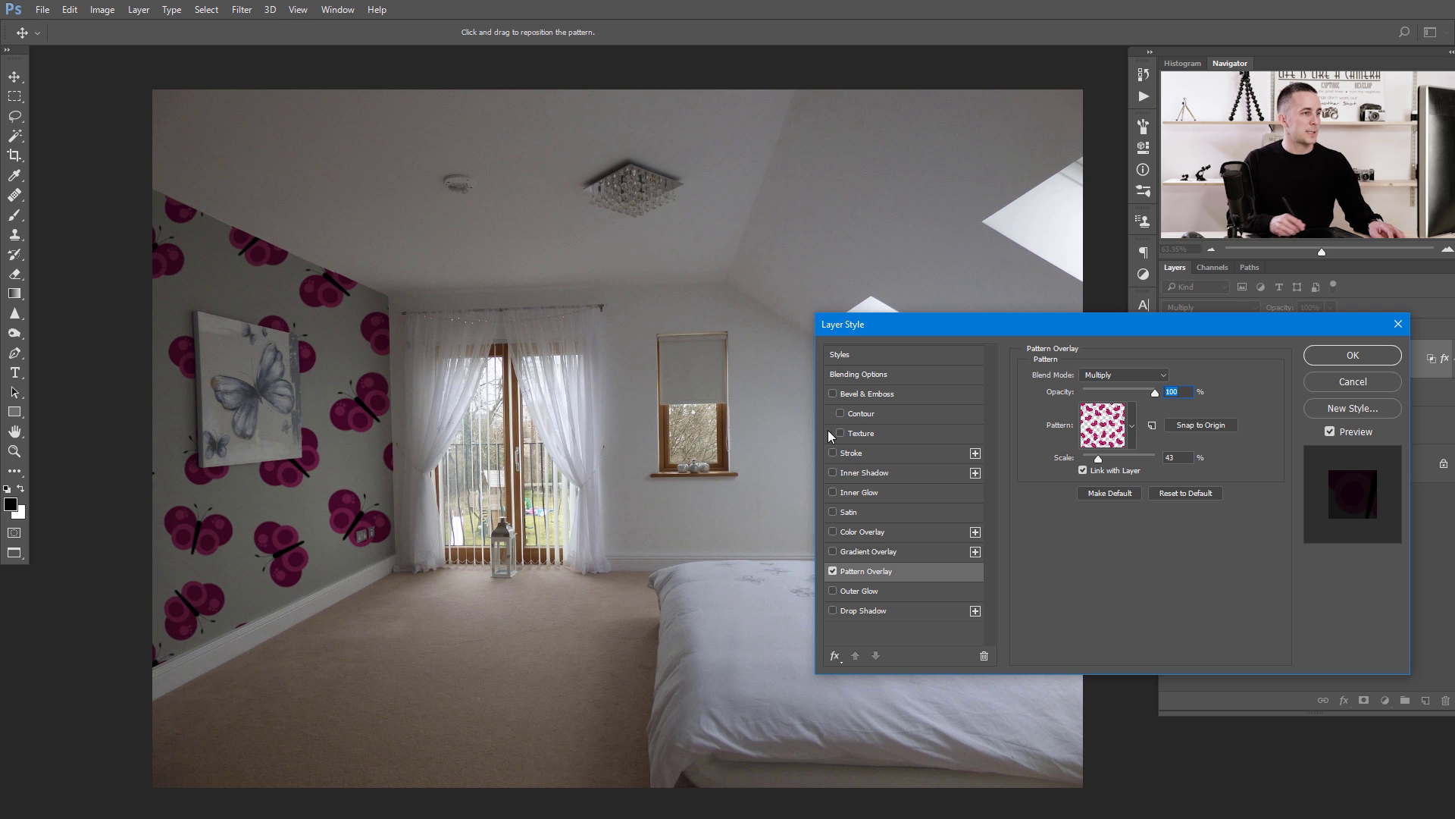
{"action": "left_click_drag", "start_coordinate": [1098, 458], "coordinate": [1105, 461]}
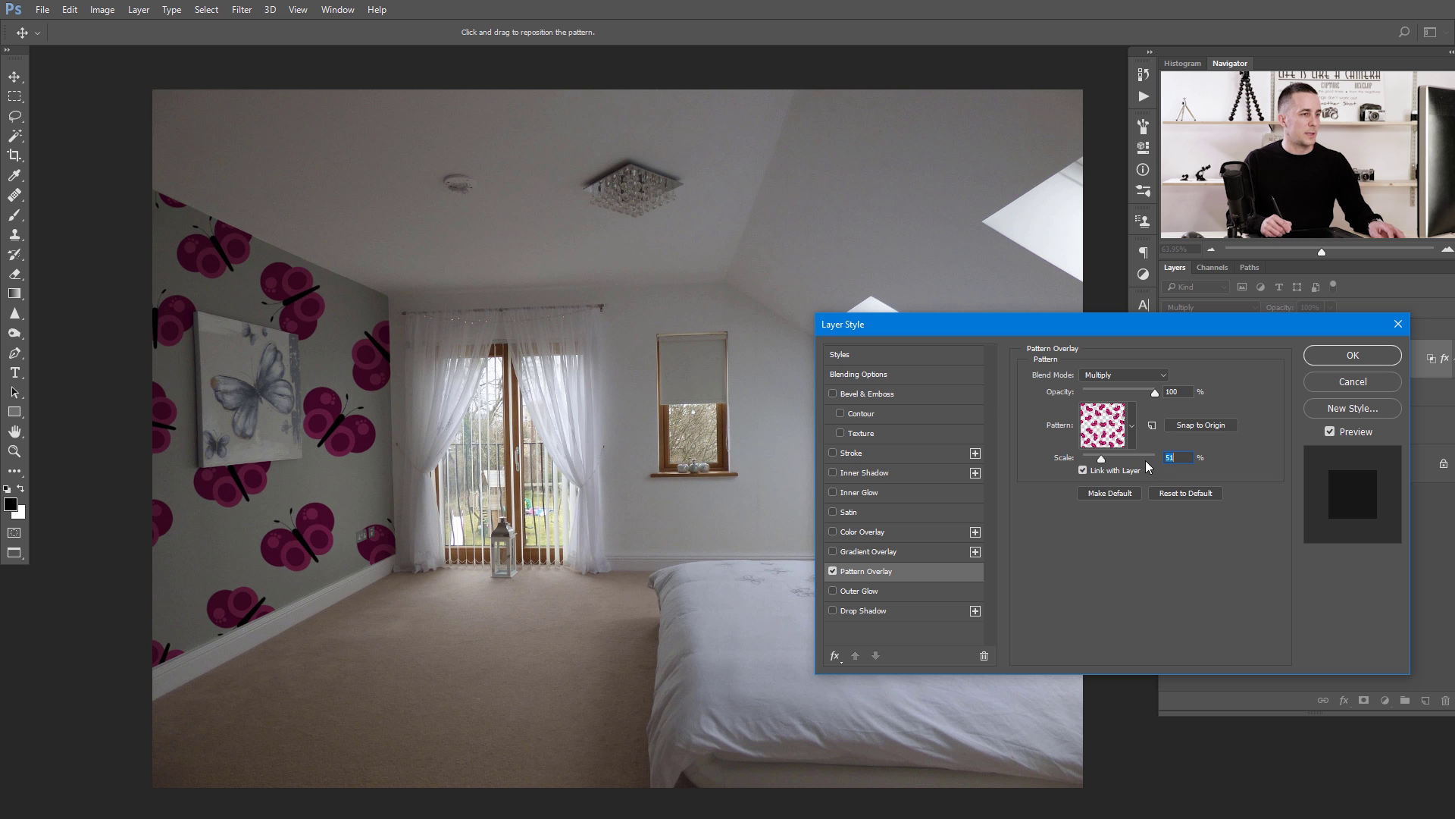
{"action": "left_click", "coordinate": [1325, 355]}
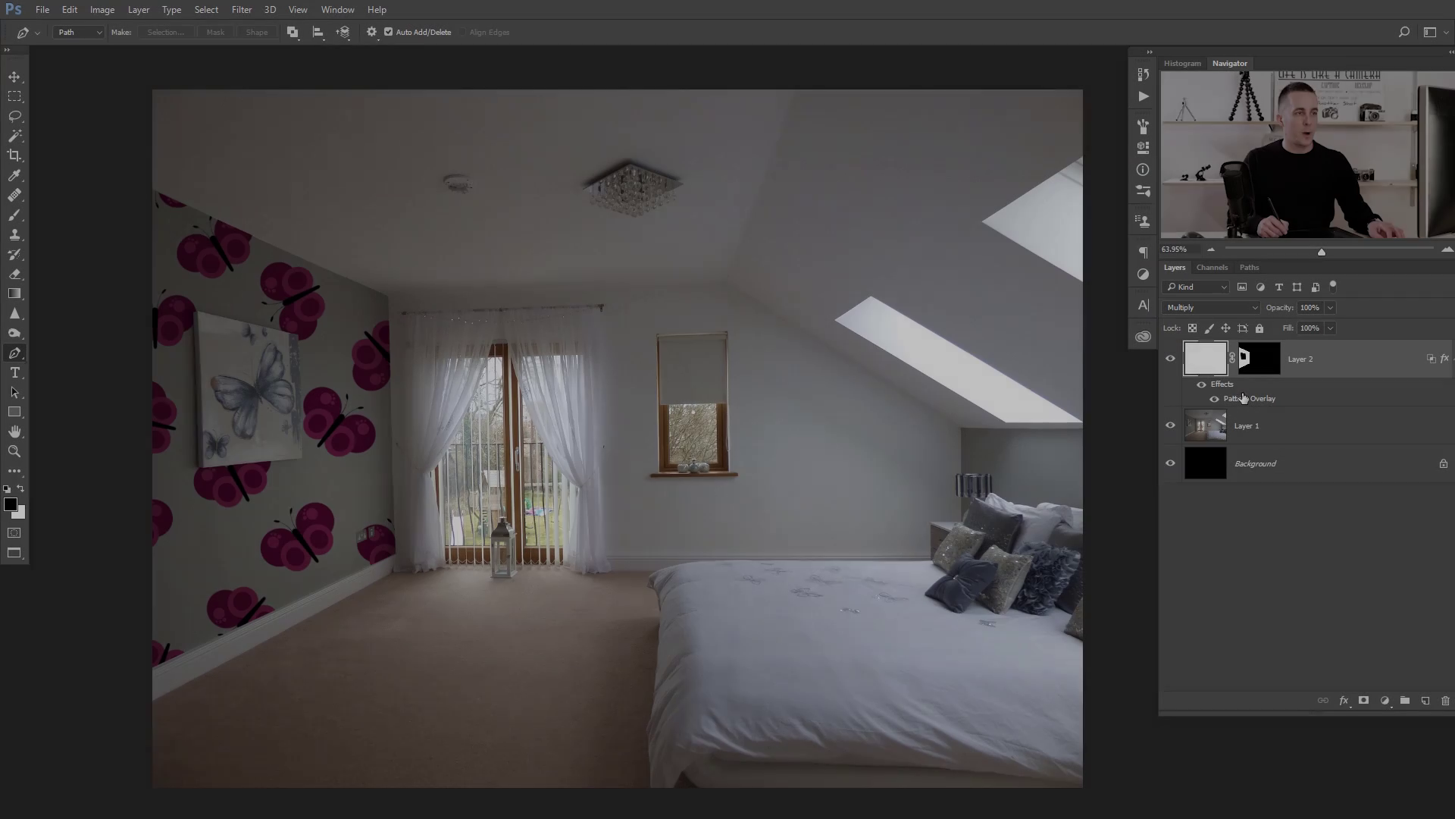
Create a separate layer from Layer 2's Pattern Overlay effect.
{"action": "right_click", "coordinate": [1245, 399]}
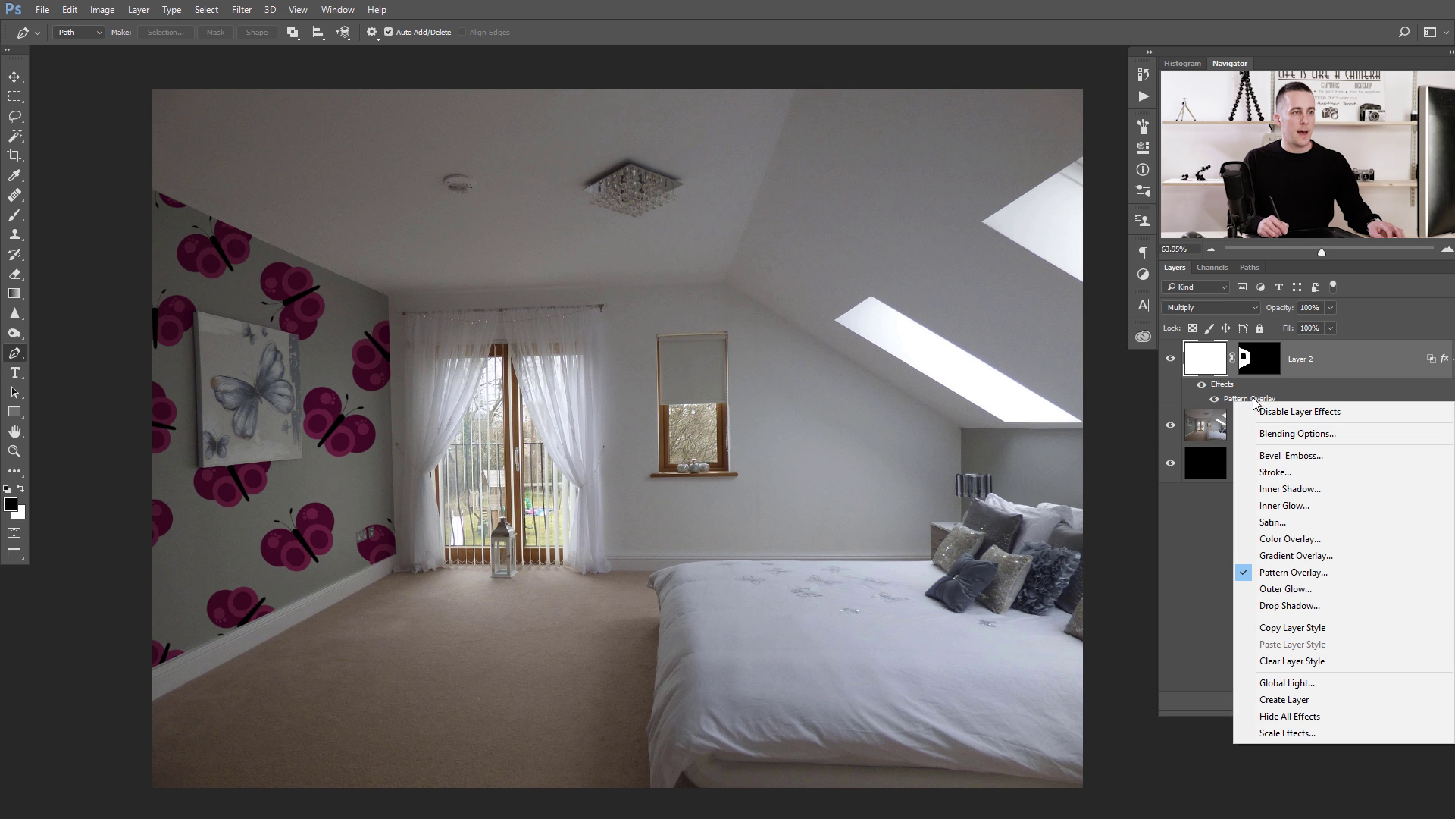
{"action": "left_click", "coordinate": [1295, 705]}
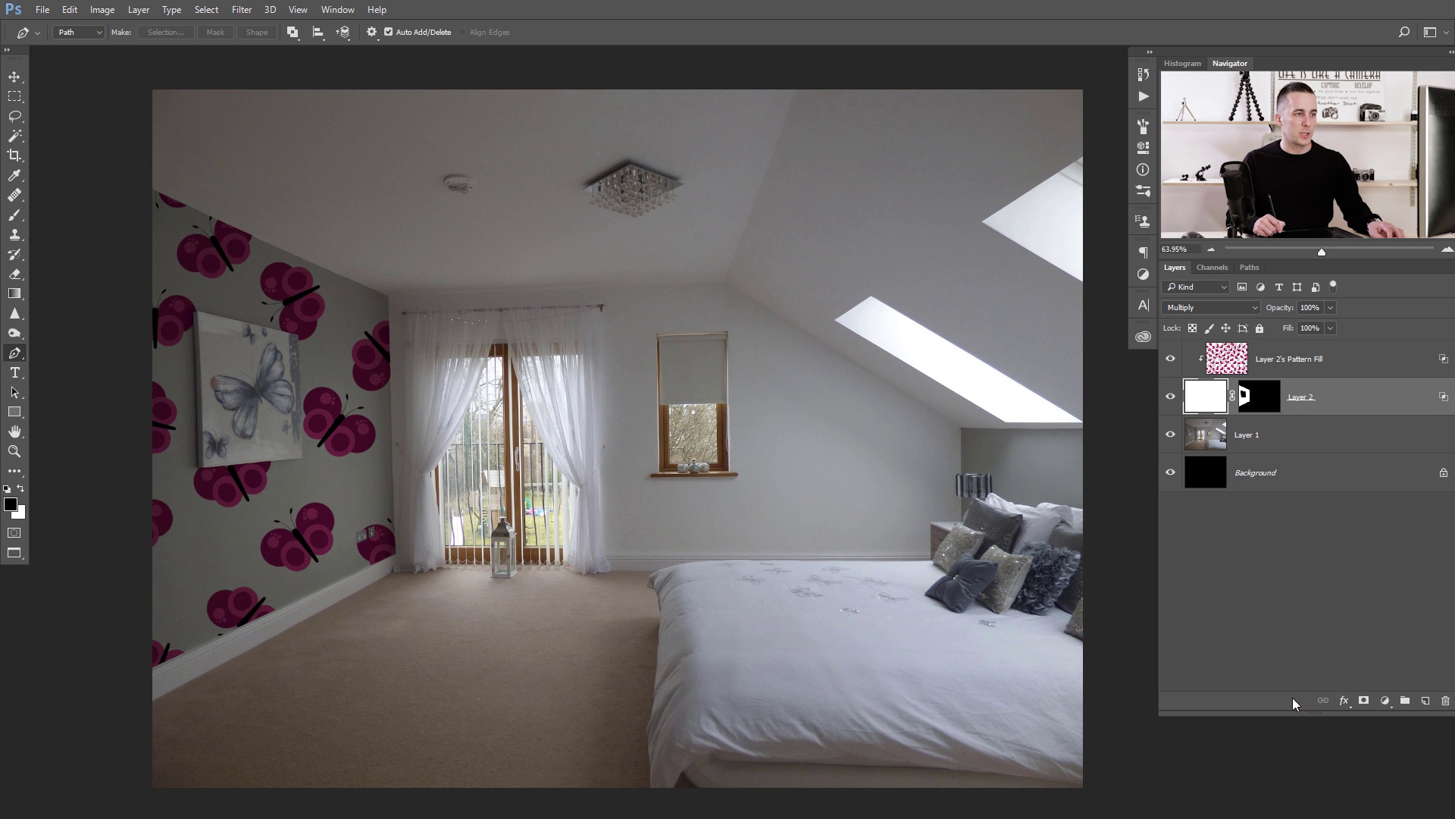
Release the pattern fill layer from its clipping mask and convert it to a Smart Object.
{"action": "left_click", "coordinate": [1218, 372], "text": "alt"}
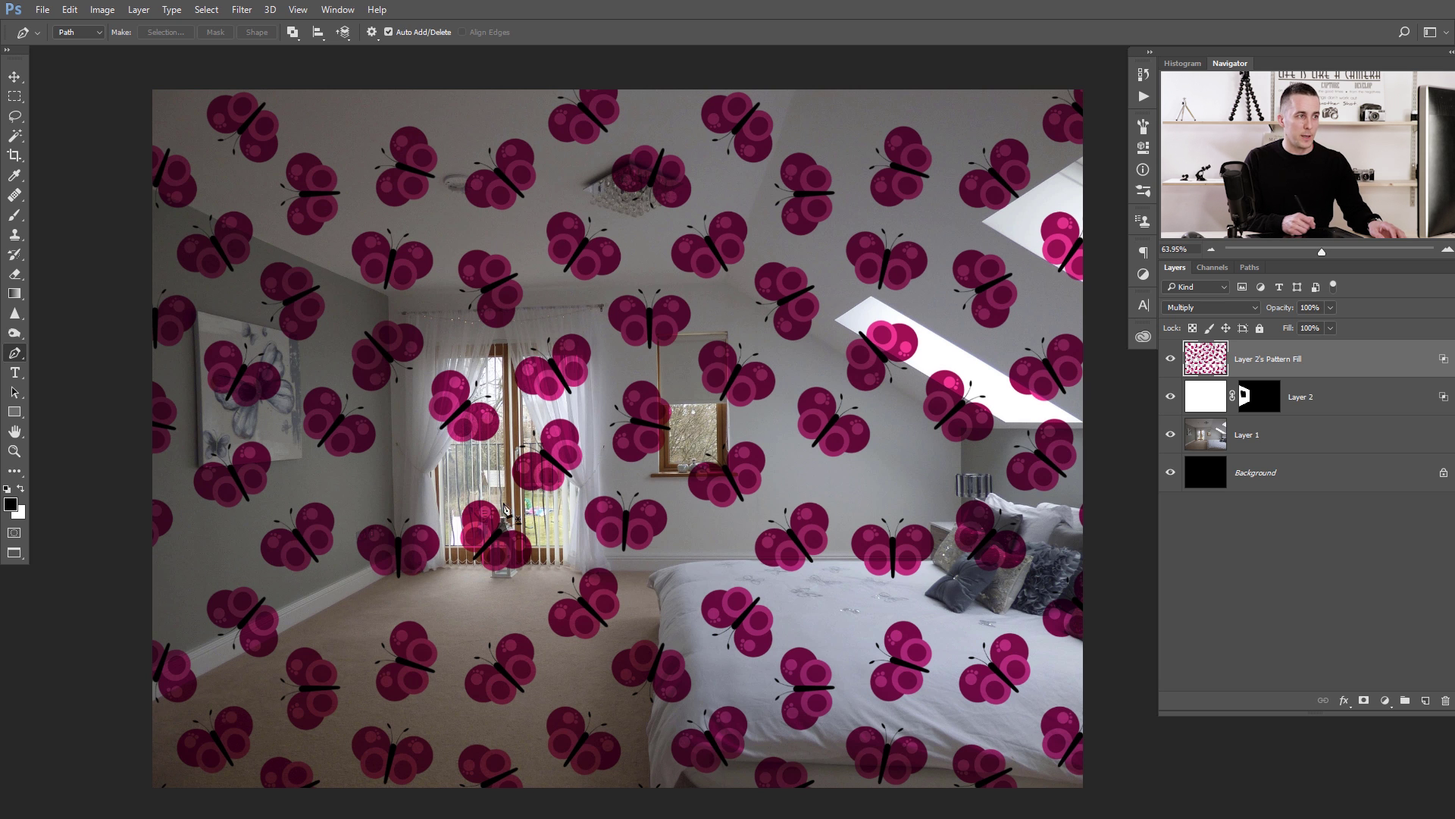
{"action": "right_click", "coordinate": [1312, 364]}
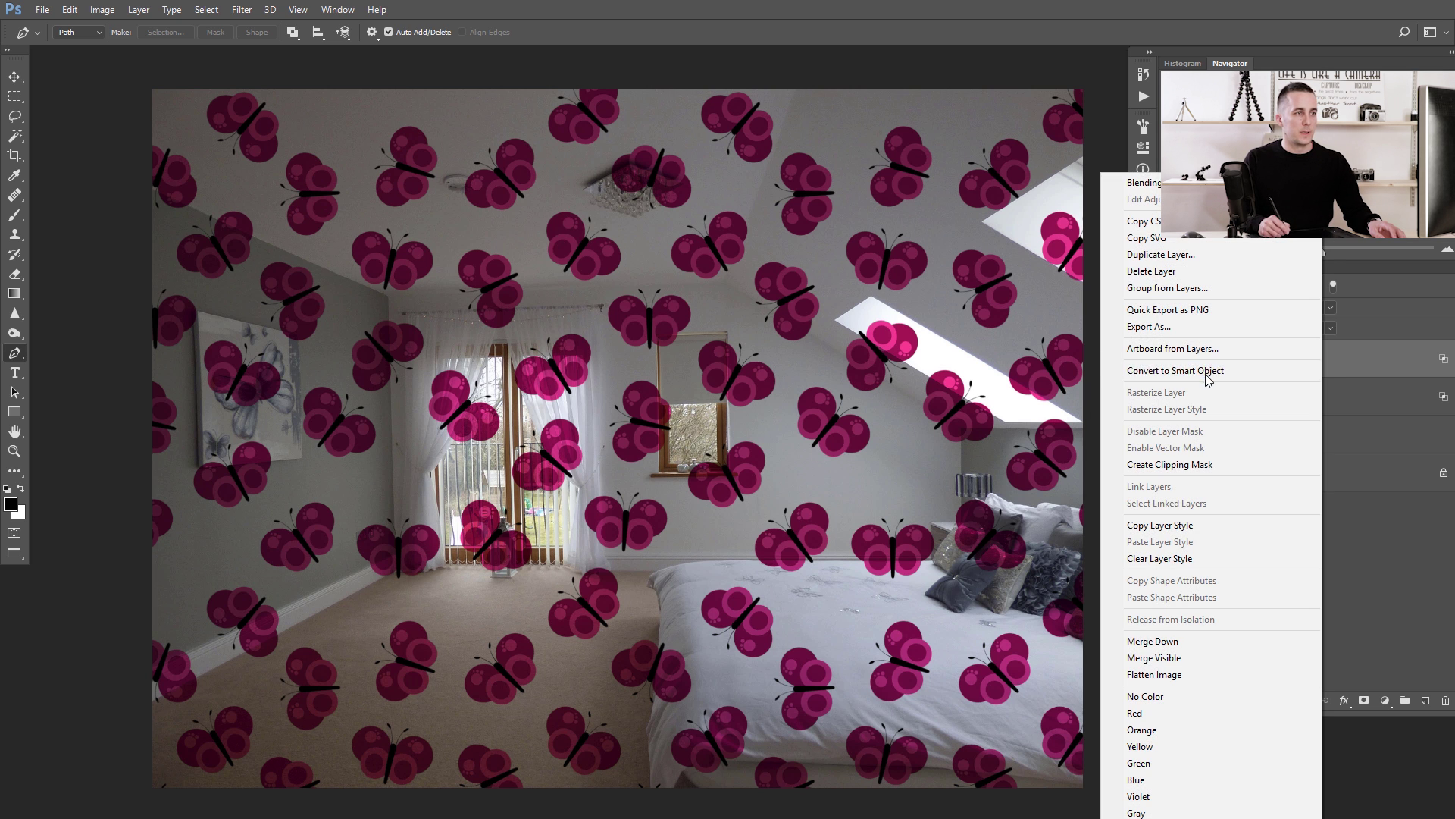
{"action": "left_click", "coordinate": [1185, 371]}
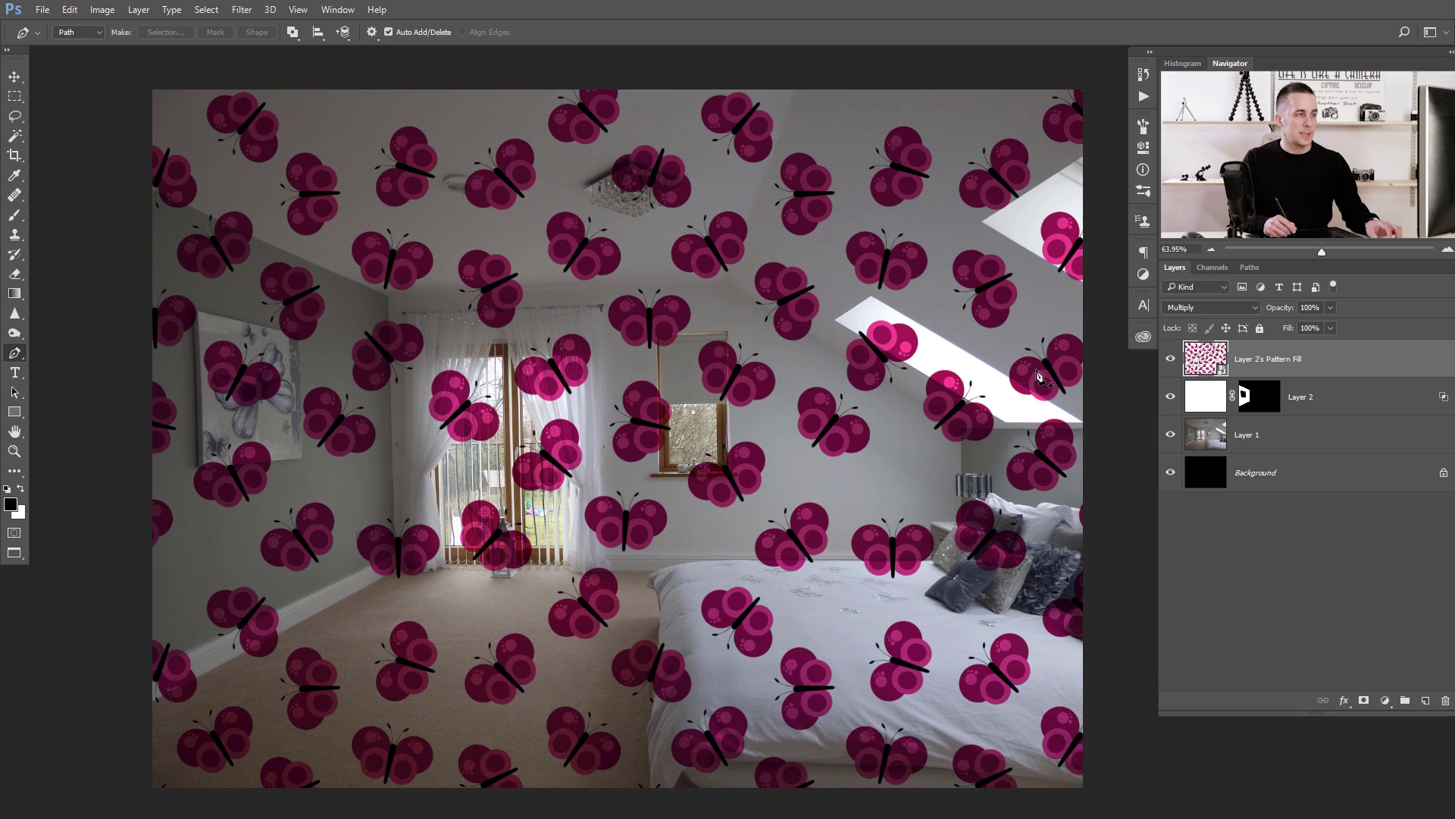
Free Transform the pattern layer, narrowing it to the grey wall's width and distorting its corners to follow the wall's perspective.
{"action": "key", "text": "ctrl+t"}
{"action": "left_click_drag", "start_coordinate": [1081, 442], "coordinate": [408, 419]}
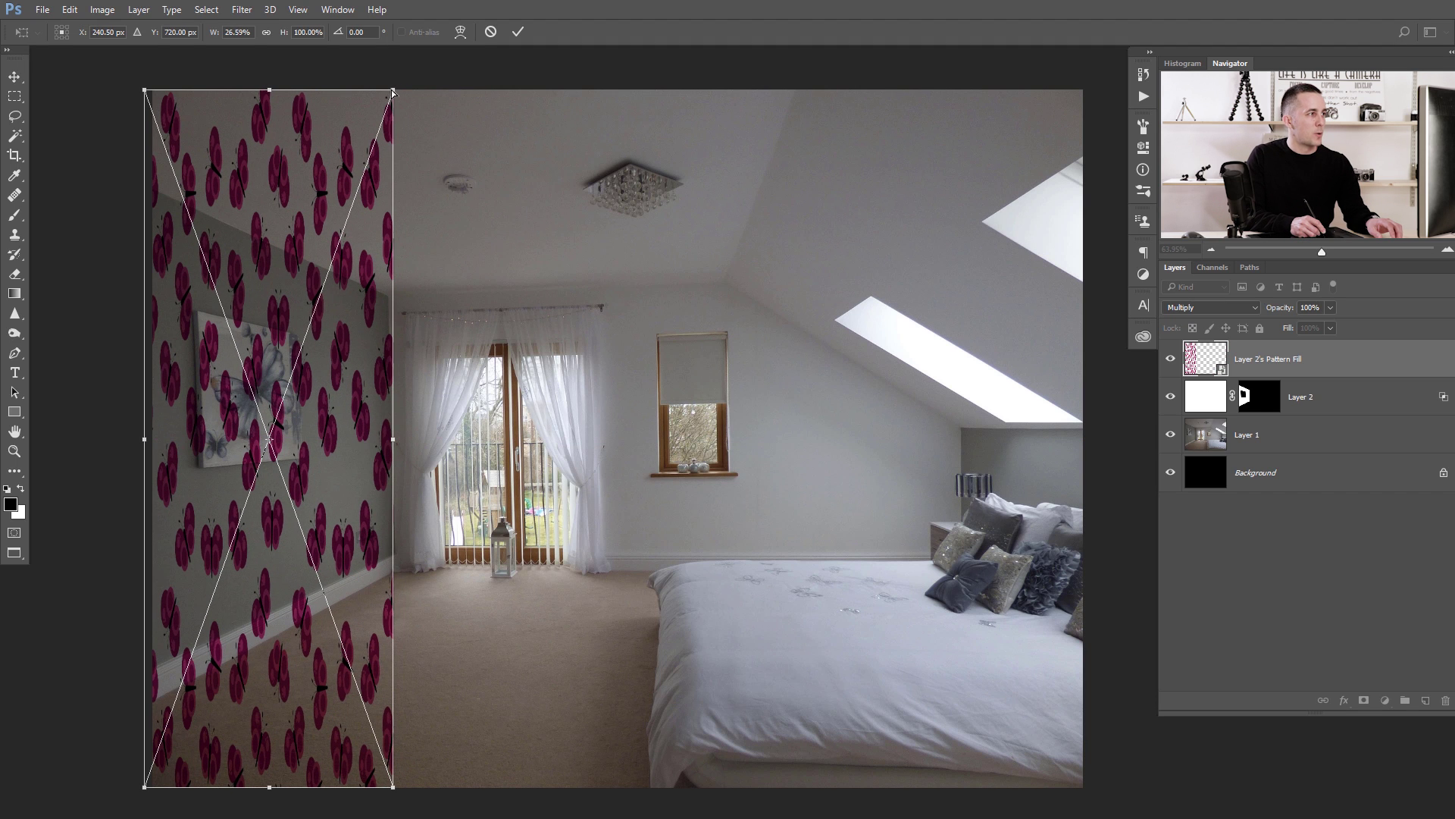
{"action": "left_click_drag", "start_coordinate": [395, 96], "coordinate": [388, 293]}
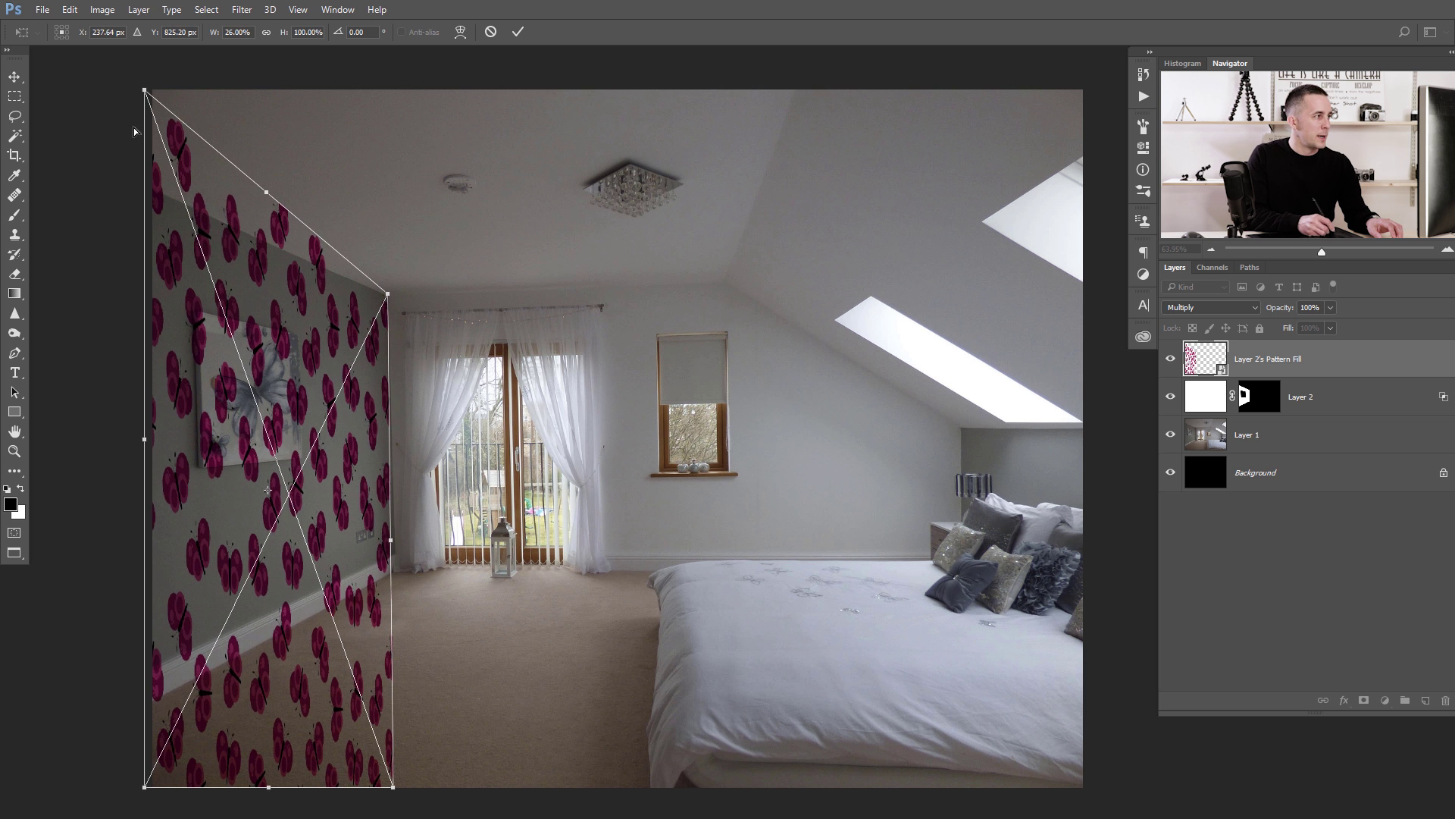
{"action": "left_click_drag", "start_coordinate": [143, 92], "coordinate": [149, 188]}
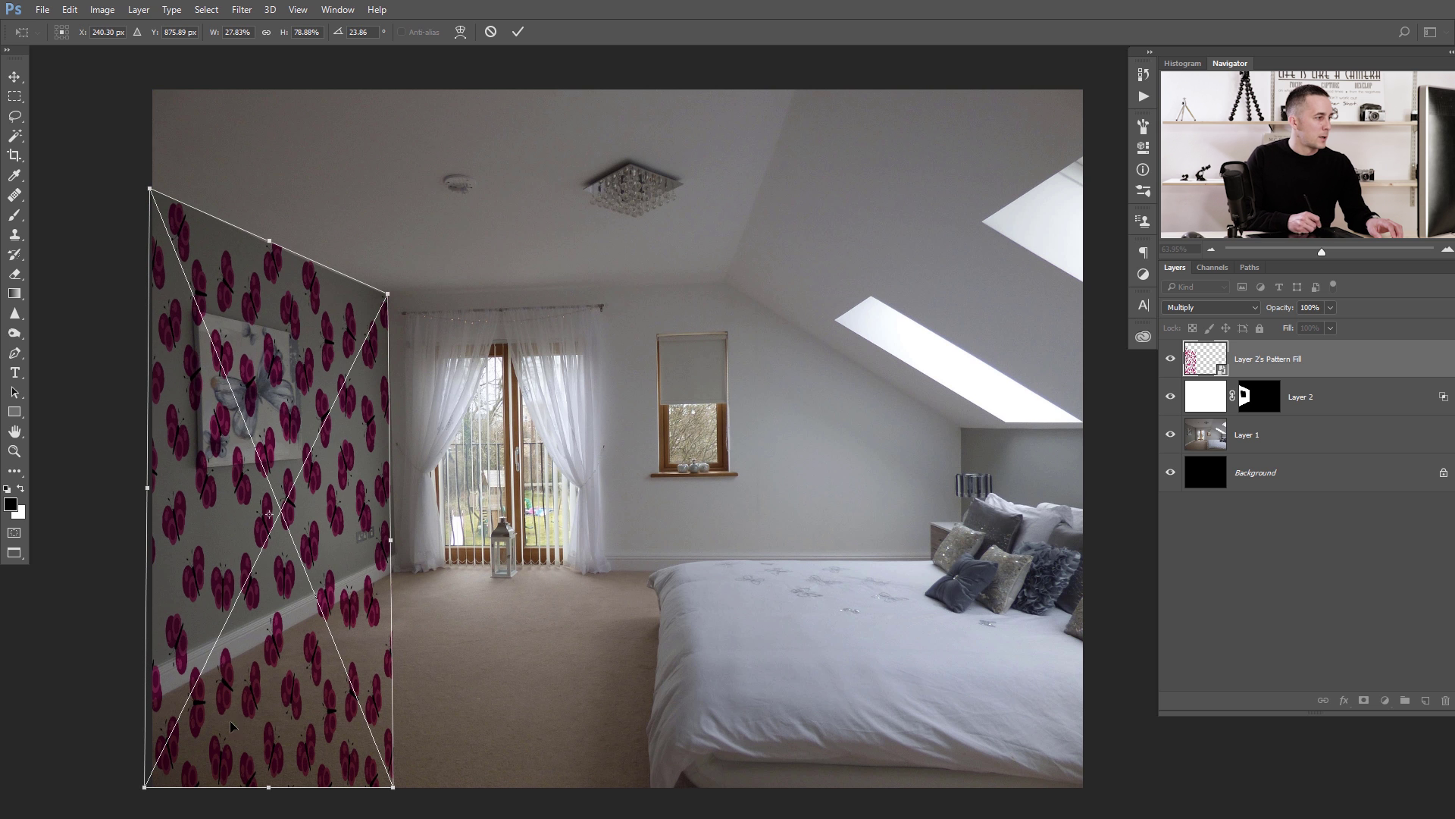
{"action": "left_click_drag", "start_coordinate": [145, 788], "coordinate": [150, 673]}
{"action": "left_click_drag", "start_coordinate": [393, 787], "coordinate": [393, 558]}
Fine-tune the pattern's two corners at the far end of the wall to match the skirting board and ceiling edges.
{"action": "scroll", "coordinate": [393, 558], "scroll_direction": "up", "scroll_amount": 5}
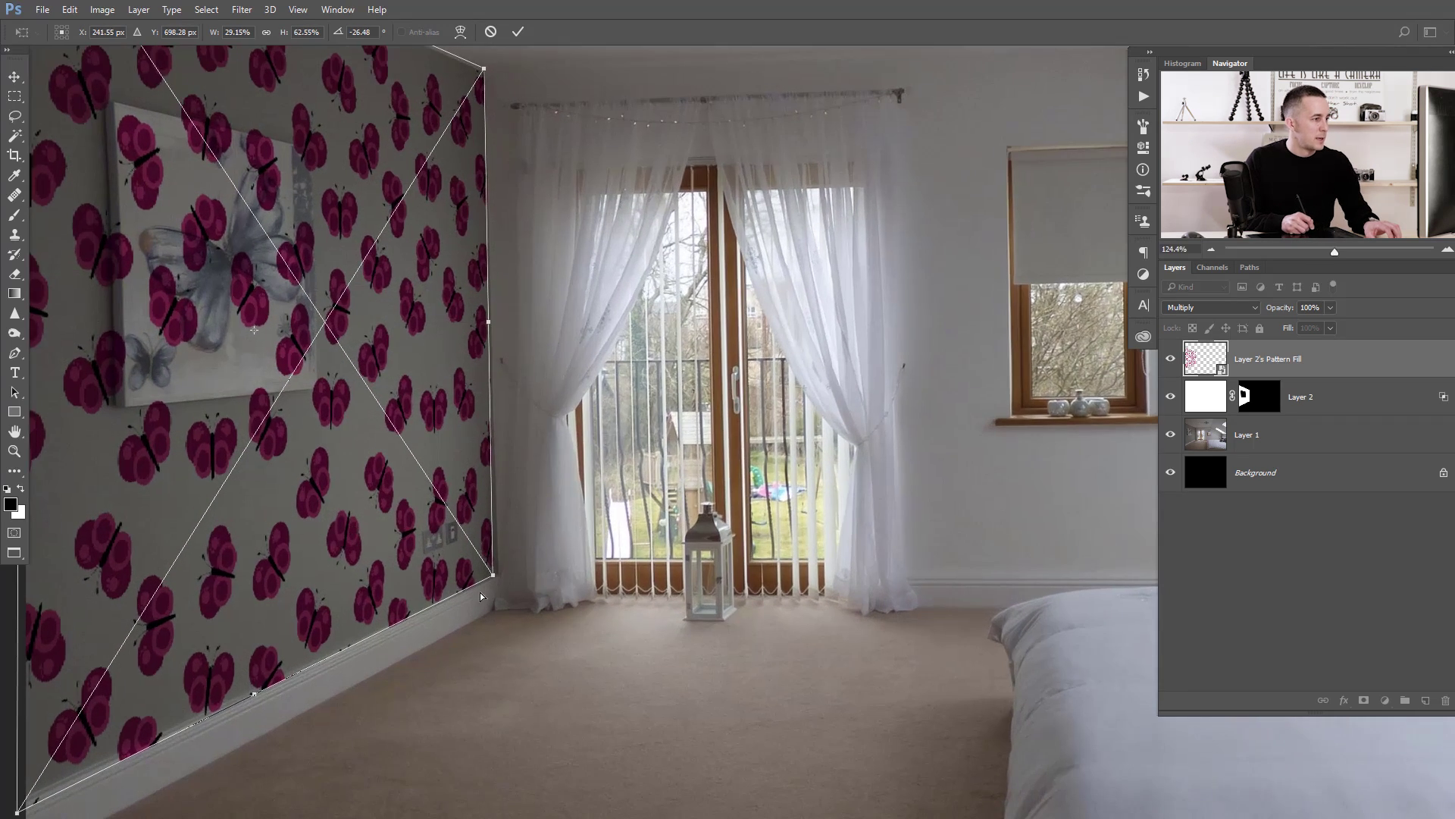
{"action": "scroll", "coordinate": [525, 585], "scroll_direction": "up", "scroll_amount": 2}
{"action": "left_click_drag", "start_coordinate": [525, 584], "coordinate": [532, 572]}
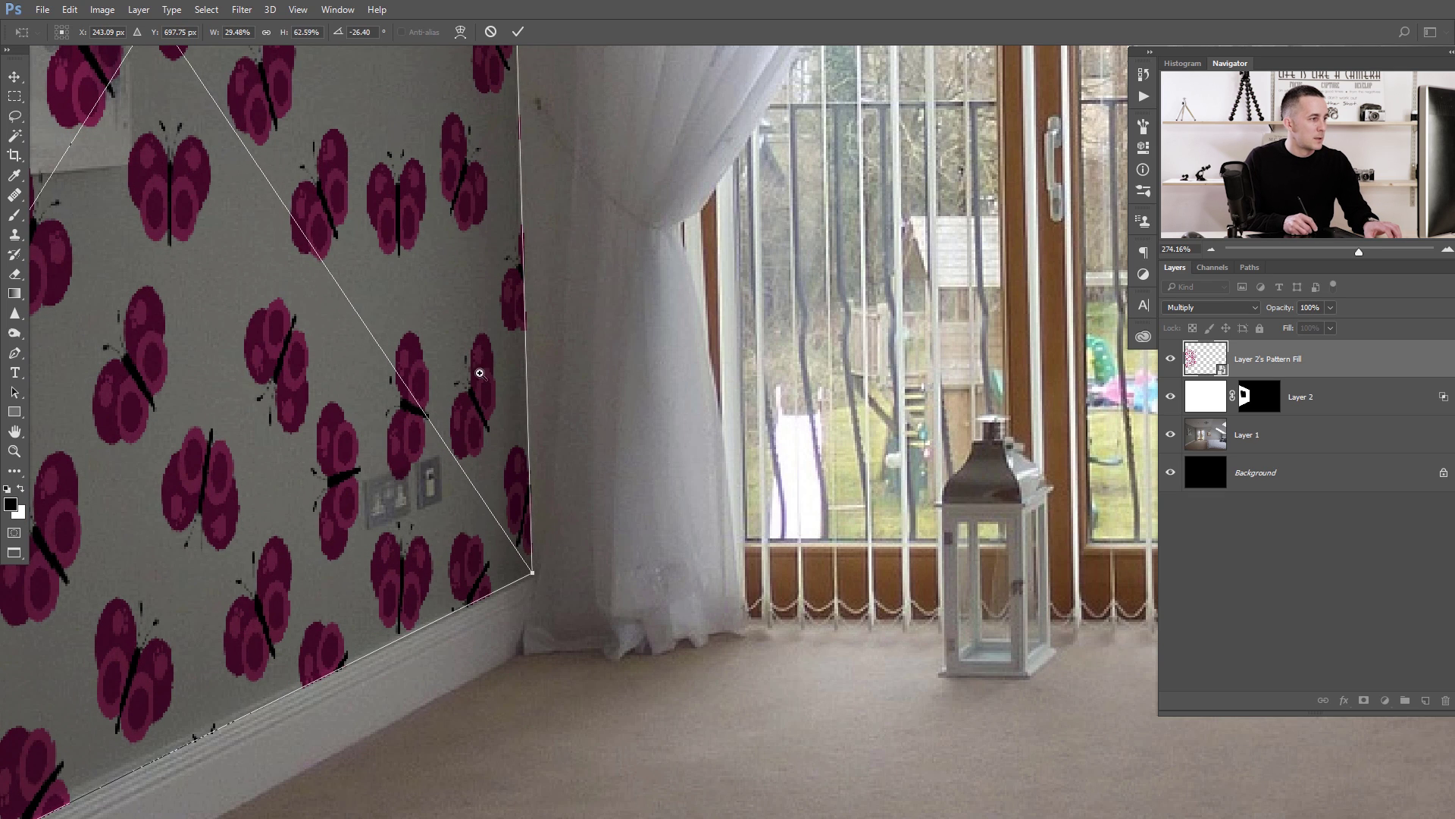
{"action": "scroll", "coordinate": [480, 373], "scroll_direction": "down", "scroll_amount": 3}
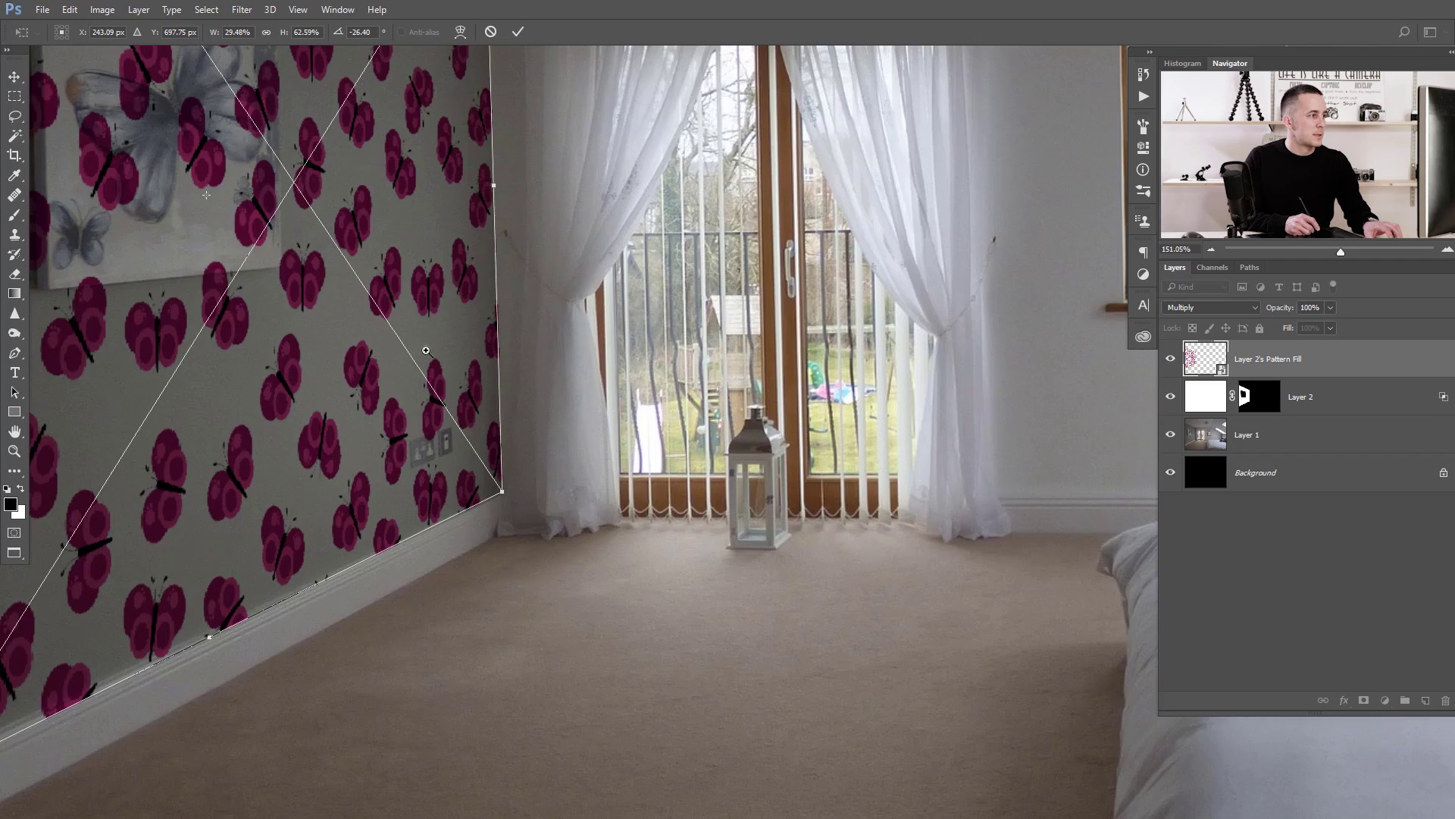
{"action": "scroll", "coordinate": [426, 351], "scroll_direction": "down", "scroll_amount": 3}
{"action": "scroll", "coordinate": [514, 130], "scroll_direction": "up", "scroll_amount": 4}
{"action": "left_click_drag", "start_coordinate": [515, 130], "coordinate": [514, 132]}
{"action": "scroll", "coordinate": [351, 241], "scroll_direction": "down", "scroll_amount": 1}
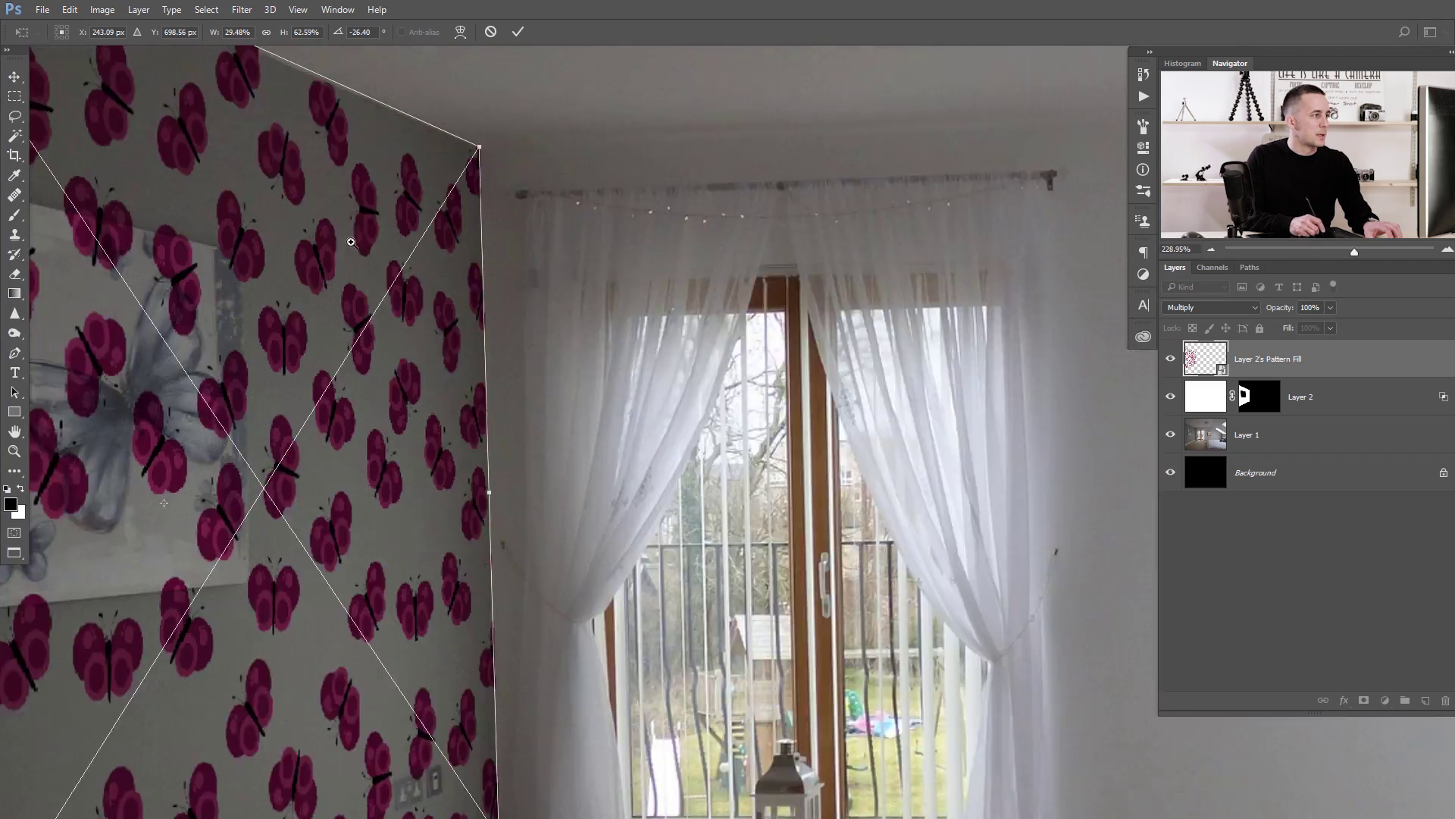
Adjust the pattern's near lower corner to the skirting board's upper edge and apply the transformation.
{"action": "scroll", "coordinate": [351, 241], "scroll_direction": "down", "scroll_amount": 3}
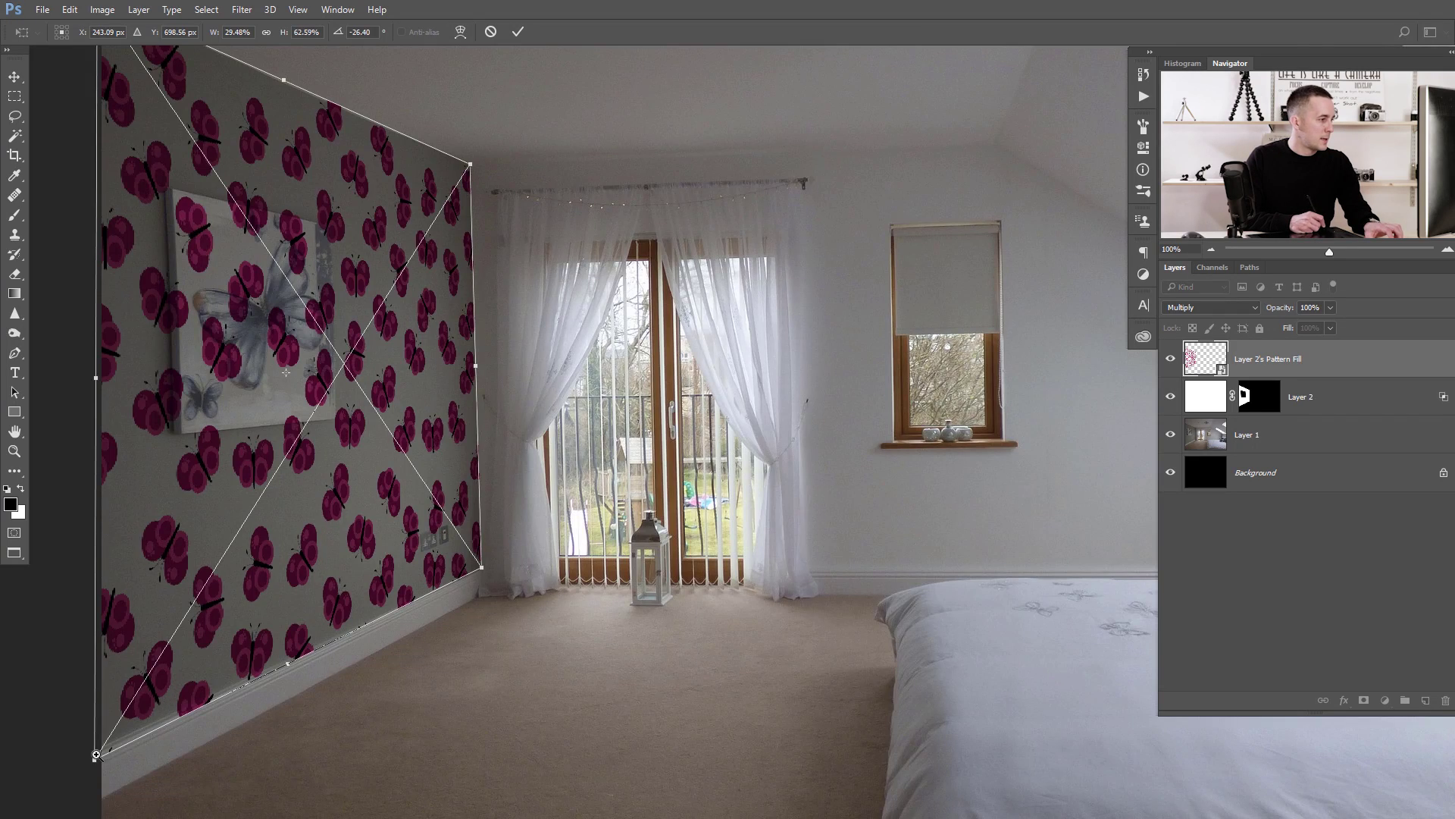
{"action": "scroll", "coordinate": [95, 754], "scroll_direction": "up", "scroll_amount": 5}
{"action": "scroll", "coordinate": [193, 680], "scroll_direction": "down", "scroll_amount": 1}
{"action": "left_click_drag", "start_coordinate": [195, 646], "coordinate": [195, 658]}
{"action": "scroll", "coordinate": [325, 530], "scroll_direction": "down", "scroll_amount": 3}
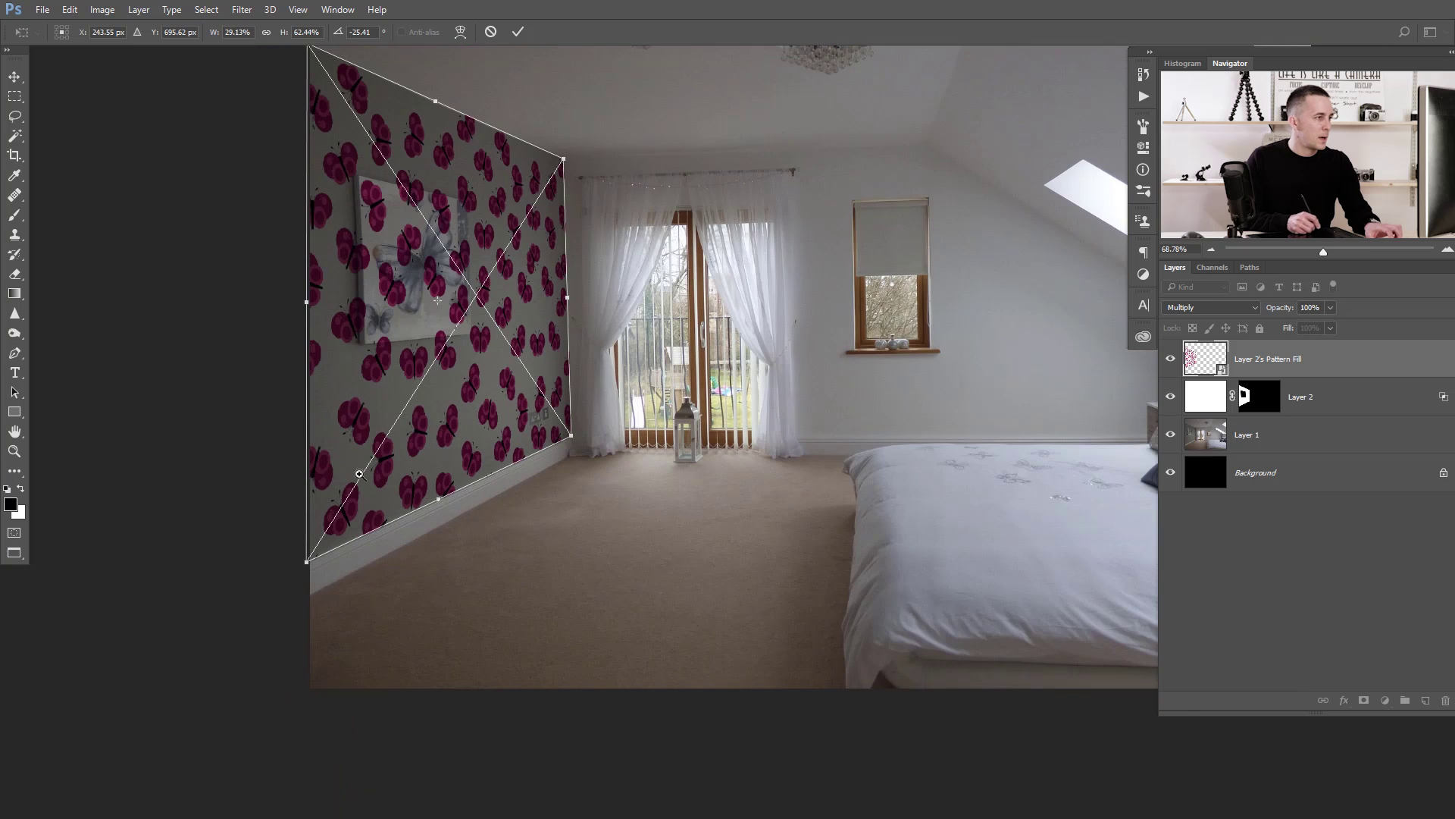
{"action": "scroll", "coordinate": [455, 371], "scroll_direction": "up", "scroll_amount": 2}
{"action": "key", "text": "p"}
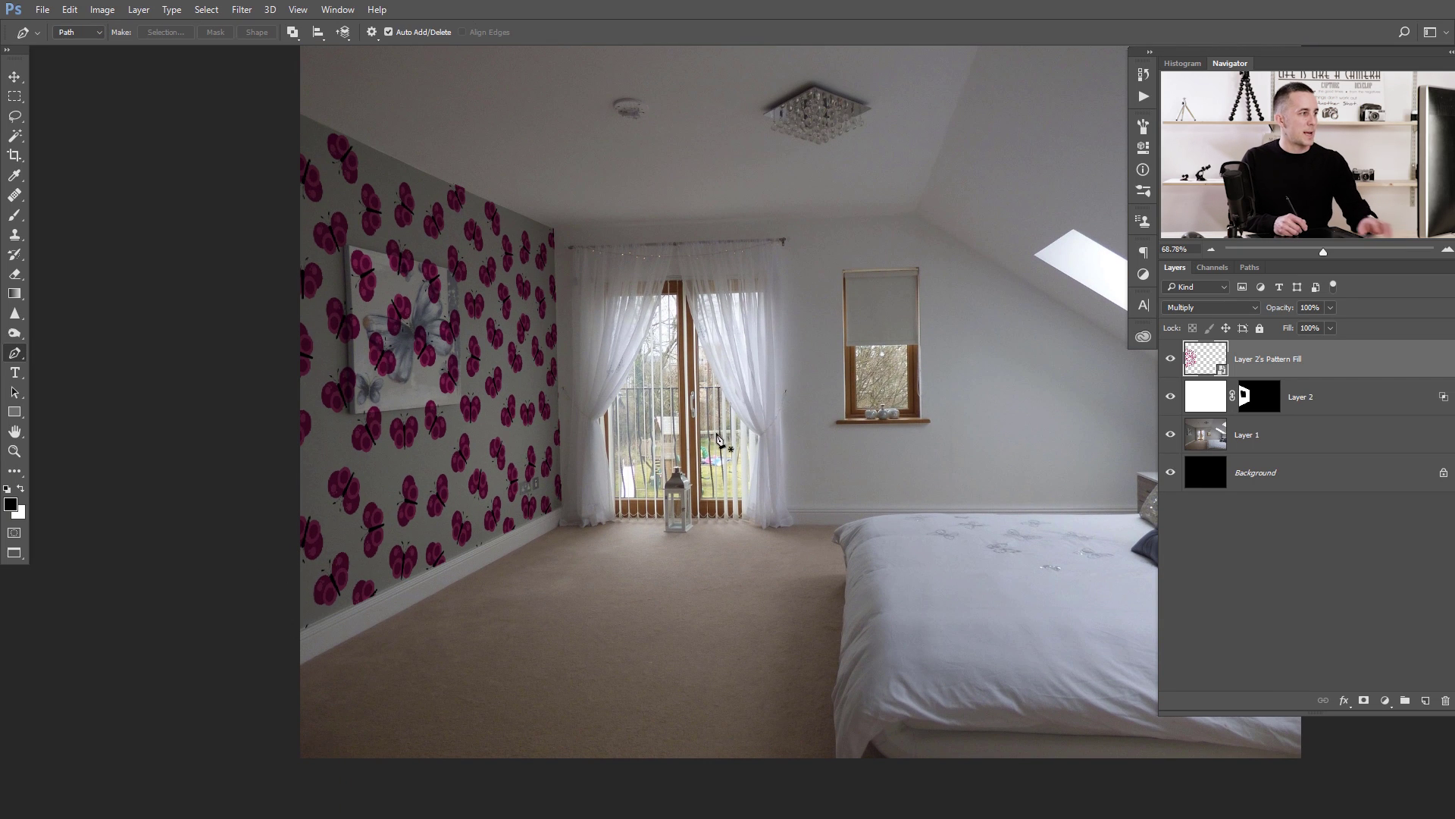
Clip the pattern layer to Layer 2 and enlarge it past the wall's edges with Free Transform.
{"action": "left_click", "coordinate": [1205, 373], "text": "alt"}
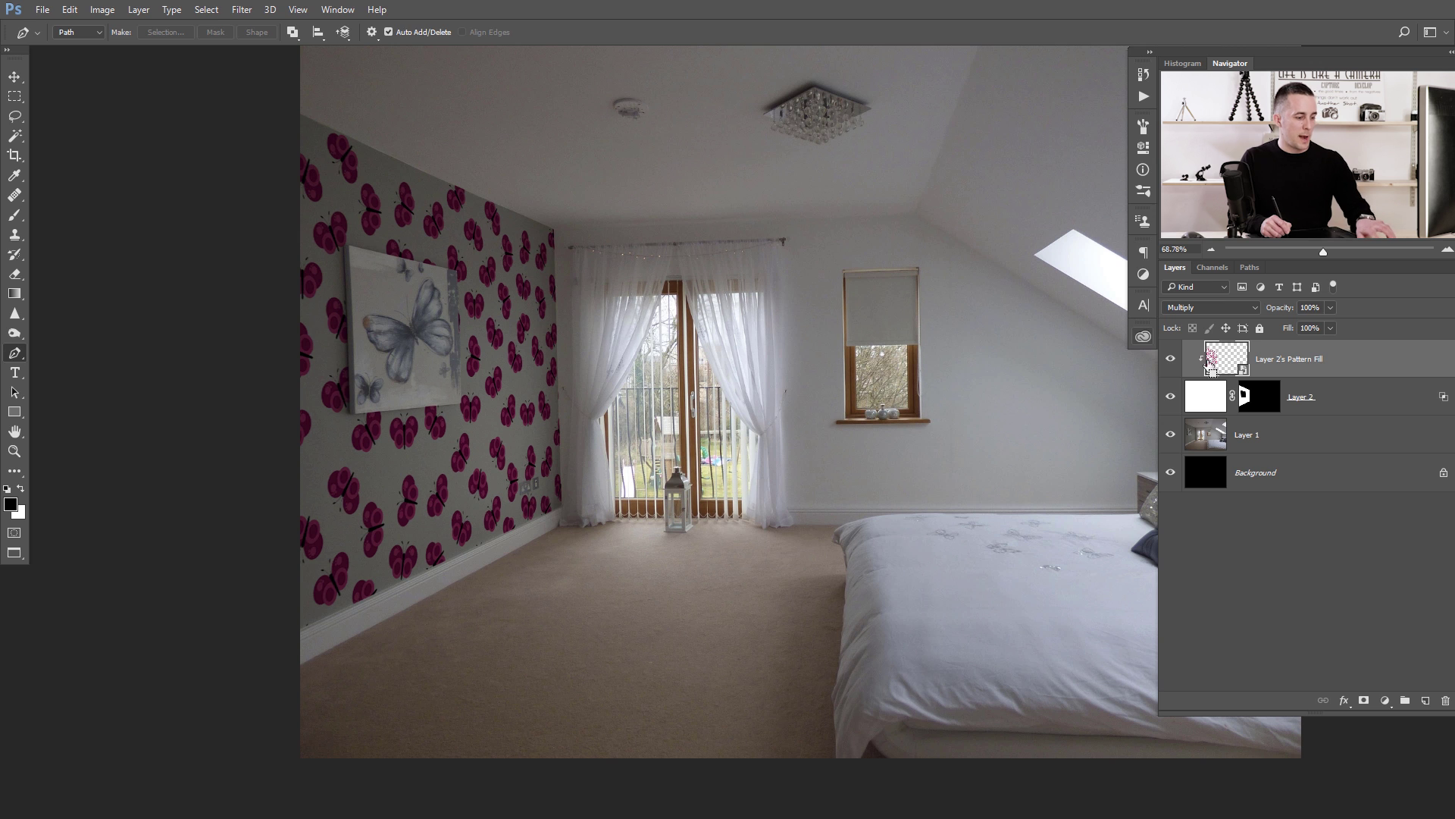
{"action": "key", "text": "ctrl+t"}
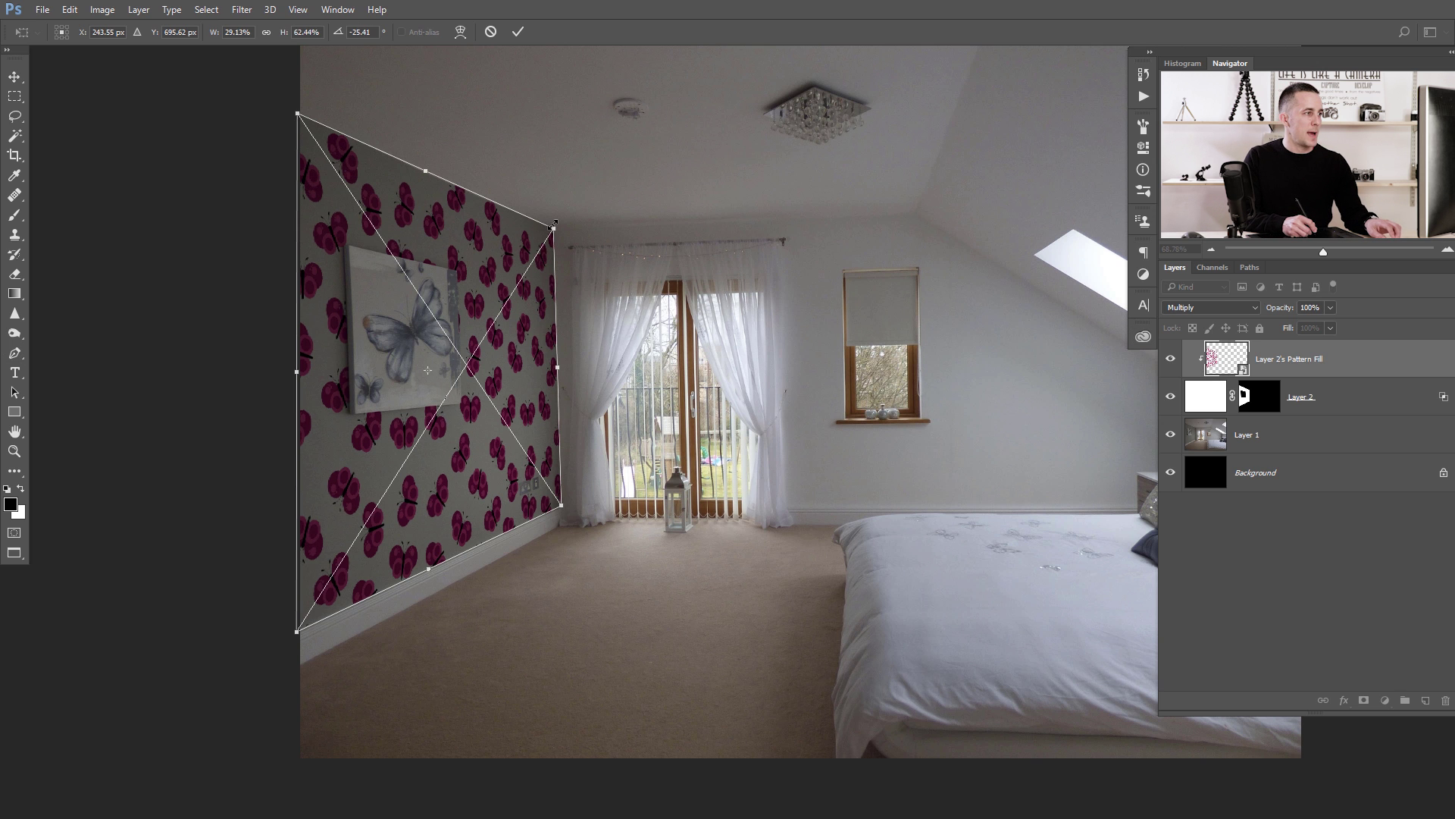
{"action": "left_click_drag", "start_coordinate": [557, 226], "coordinate": [586, 210]}
{"action": "key", "text": "Return"}
{"action": "key", "text": "p"}
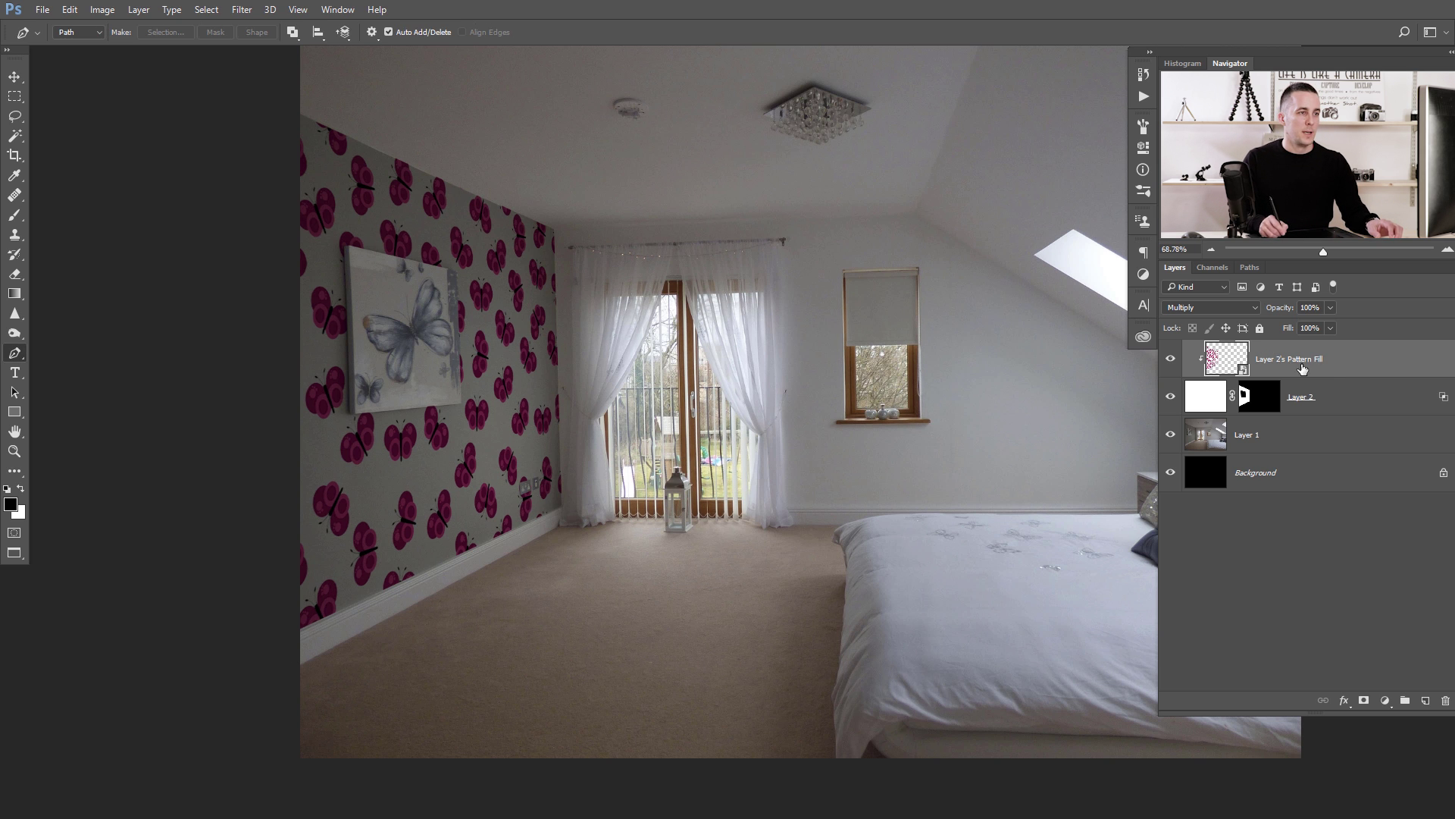
Add a Hue/Saturation adjustment layer clipped to the pattern layer and set its Hue to -110.
{"action": "left_click", "coordinate": [1385, 700]}
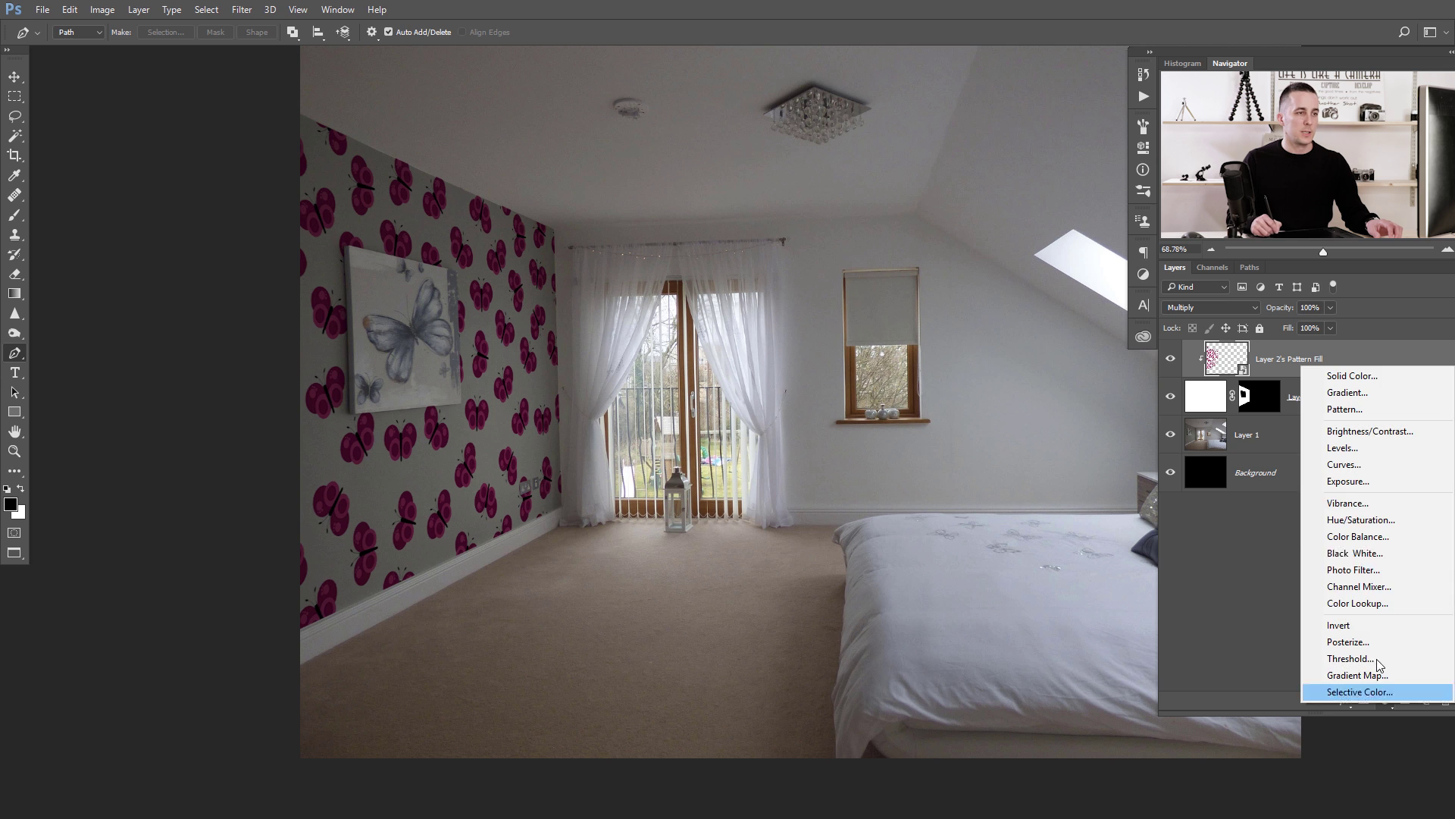
{"action": "left_click", "coordinate": [1361, 520]}
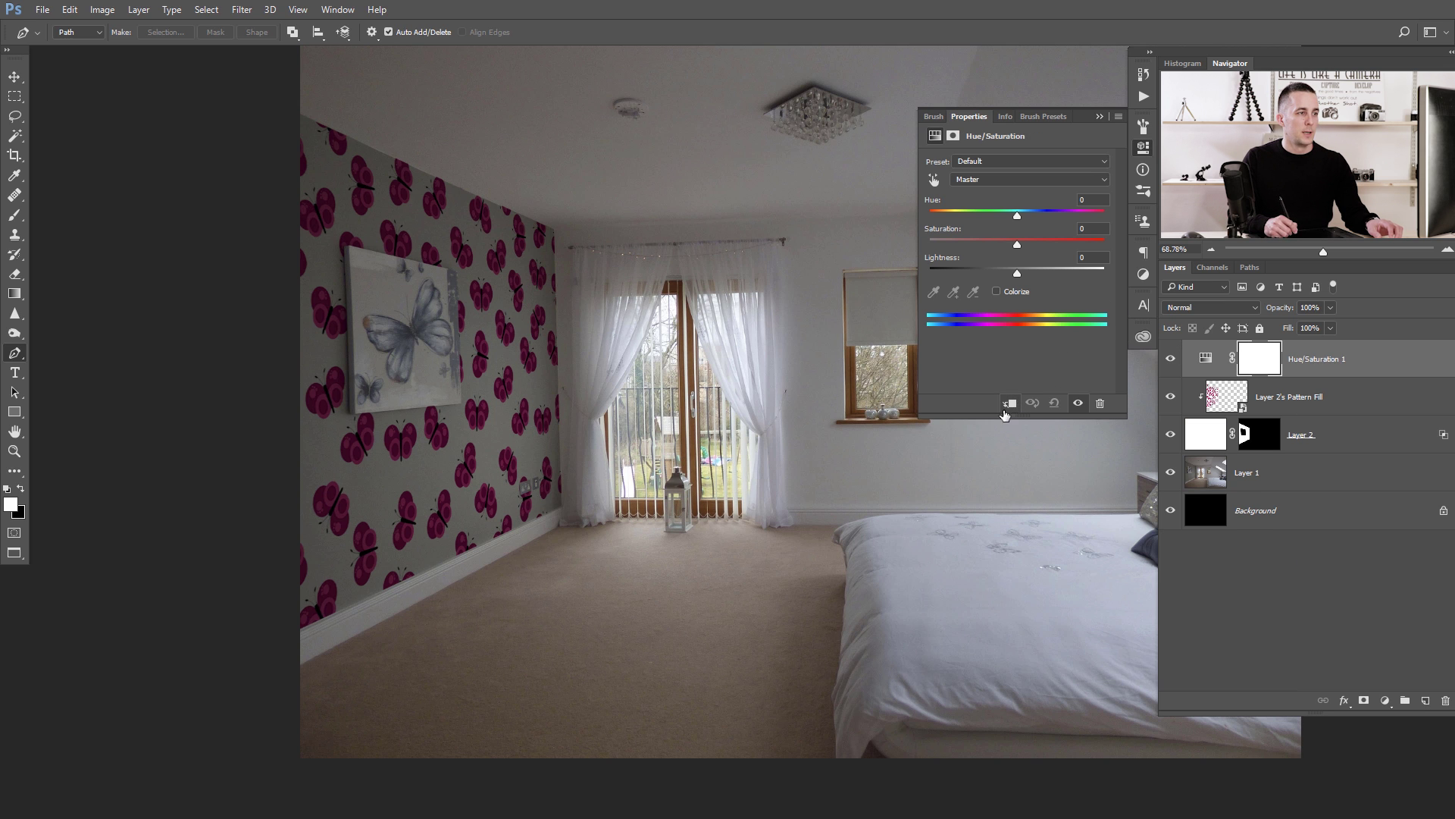
{"action": "left_click", "coordinate": [1011, 403]}
{"action": "left_click_drag", "start_coordinate": [1017, 217], "coordinate": [954, 219]}
{"action": "scroll", "coordinate": [616, 404], "scroll_direction": "down", "scroll_amount": 3}
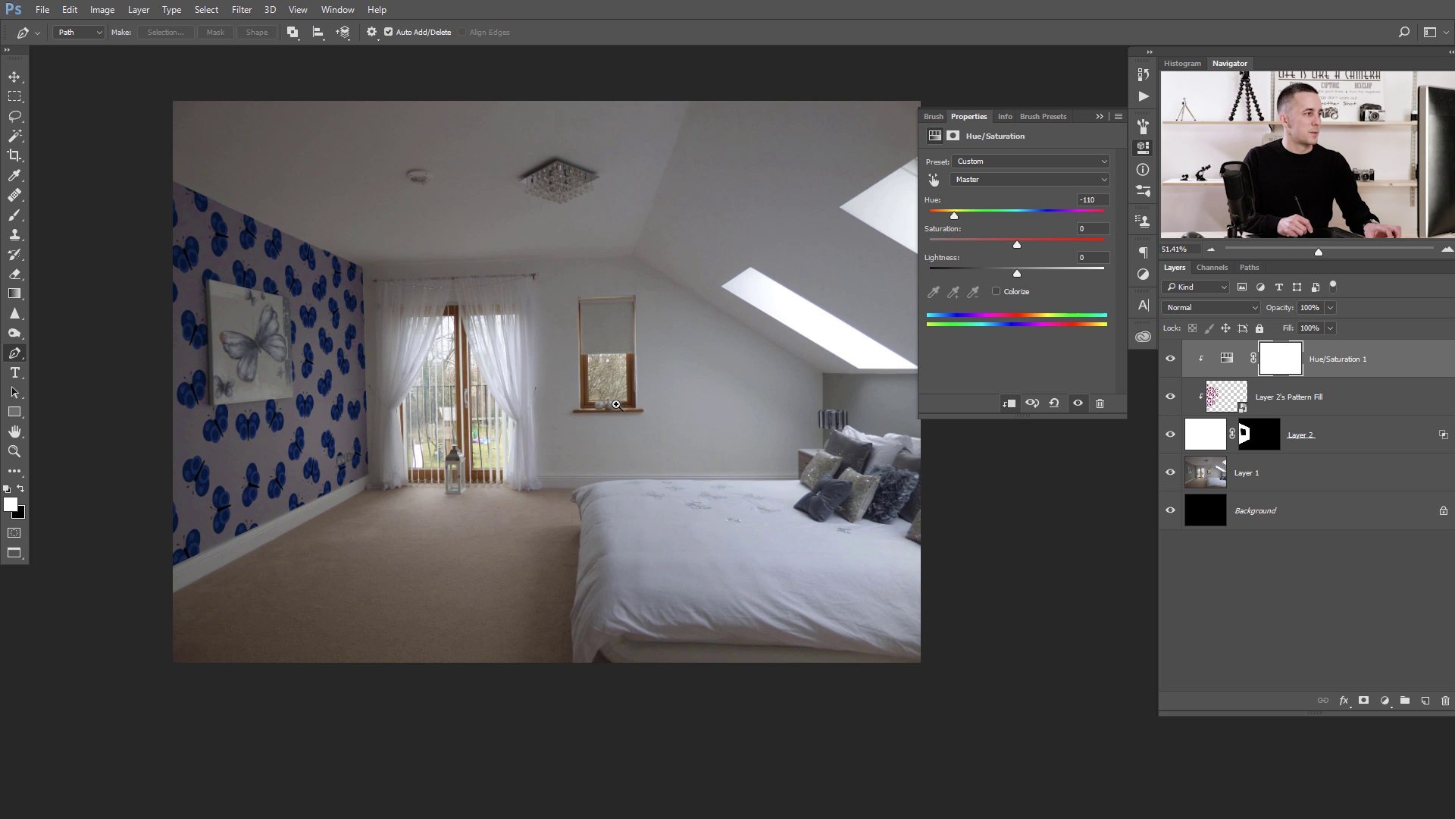
Set the adjustment's Hue to -7 and Saturation to -6, and close its settings.
{"action": "mouse_move", "coordinate": [999, 253]}
{"action": "left_mouse_down"}
{"action": "mouse_move", "coordinate": [980, 256]}
{"action": "mouse_move", "coordinate": [1014, 216]}
{"action": "mouse_move", "coordinate": [1008, 244]}
{"action": "left_mouse_up"}
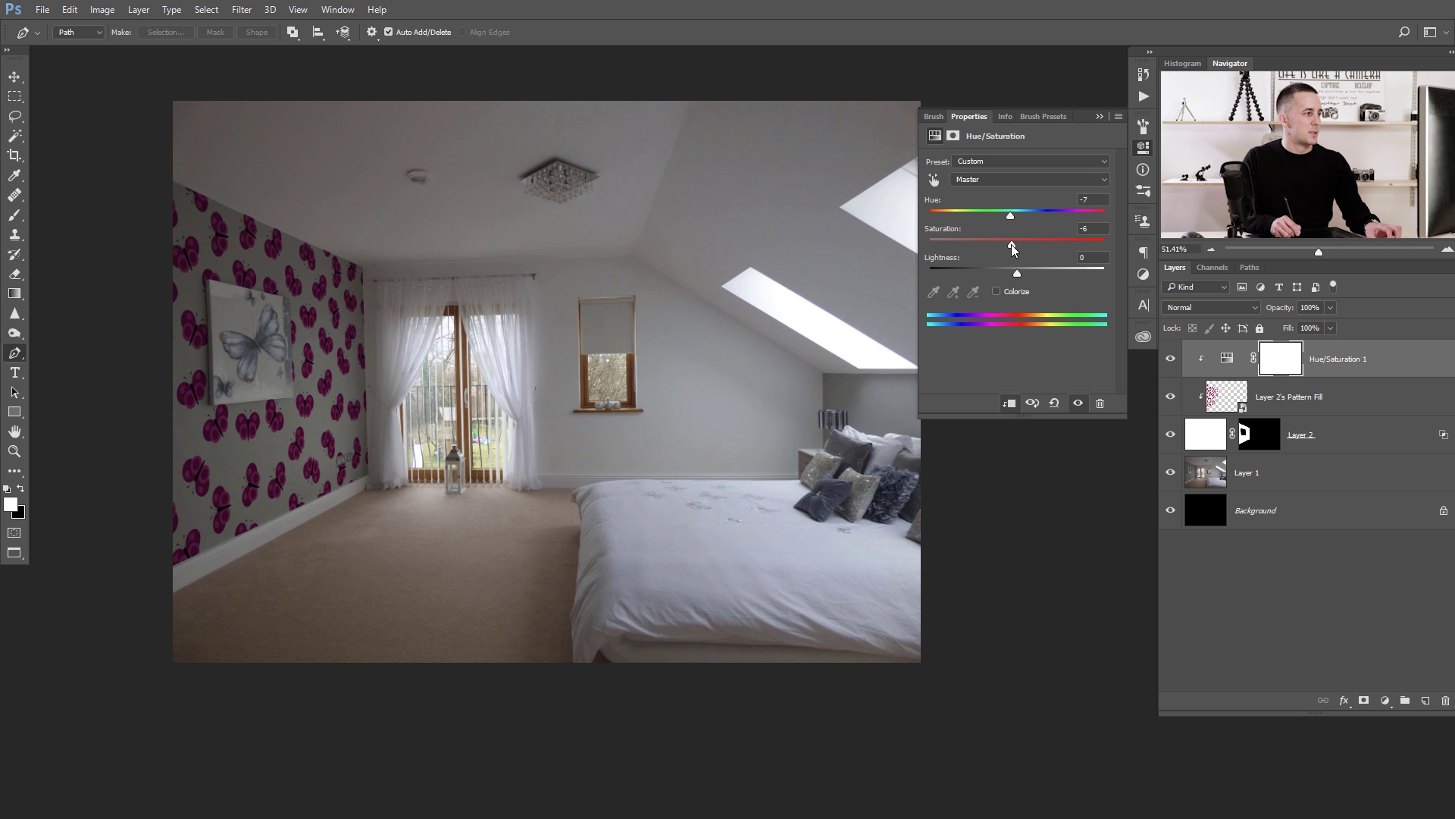
{"action": "left_click", "coordinate": [1099, 117]}
{"action": "left_click", "coordinate": [752, 323], "text": "ctrl"}
{"action": "left_click_drag", "start_coordinate": [752, 323], "coordinate": [748, 334]}
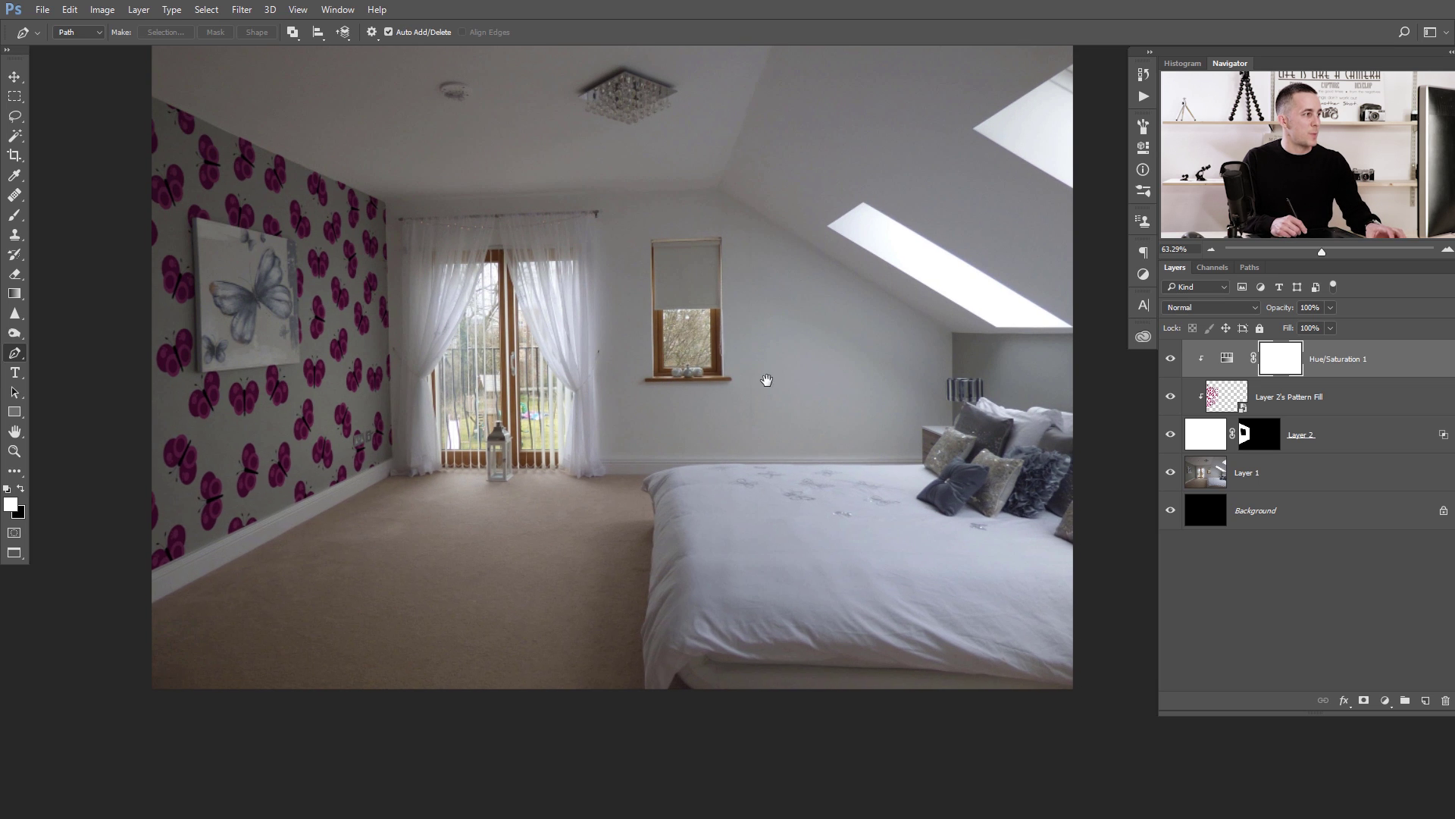
{"action": "key", "text": "ctrl+0"}
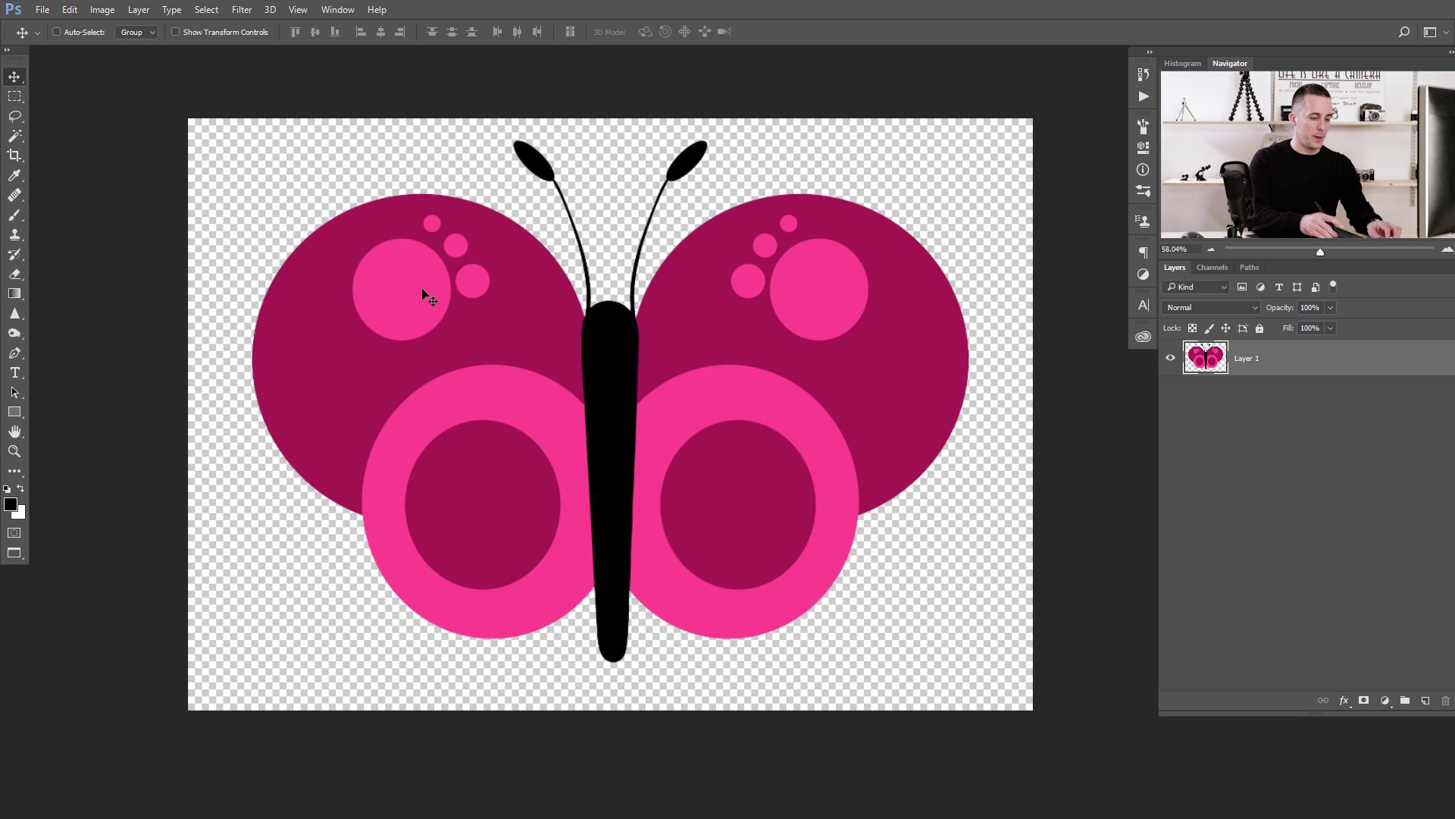
Resize the single butterfly image to a width of 300 pixels, keeping its proportions.
{"action": "key", "text": "ctrl"}
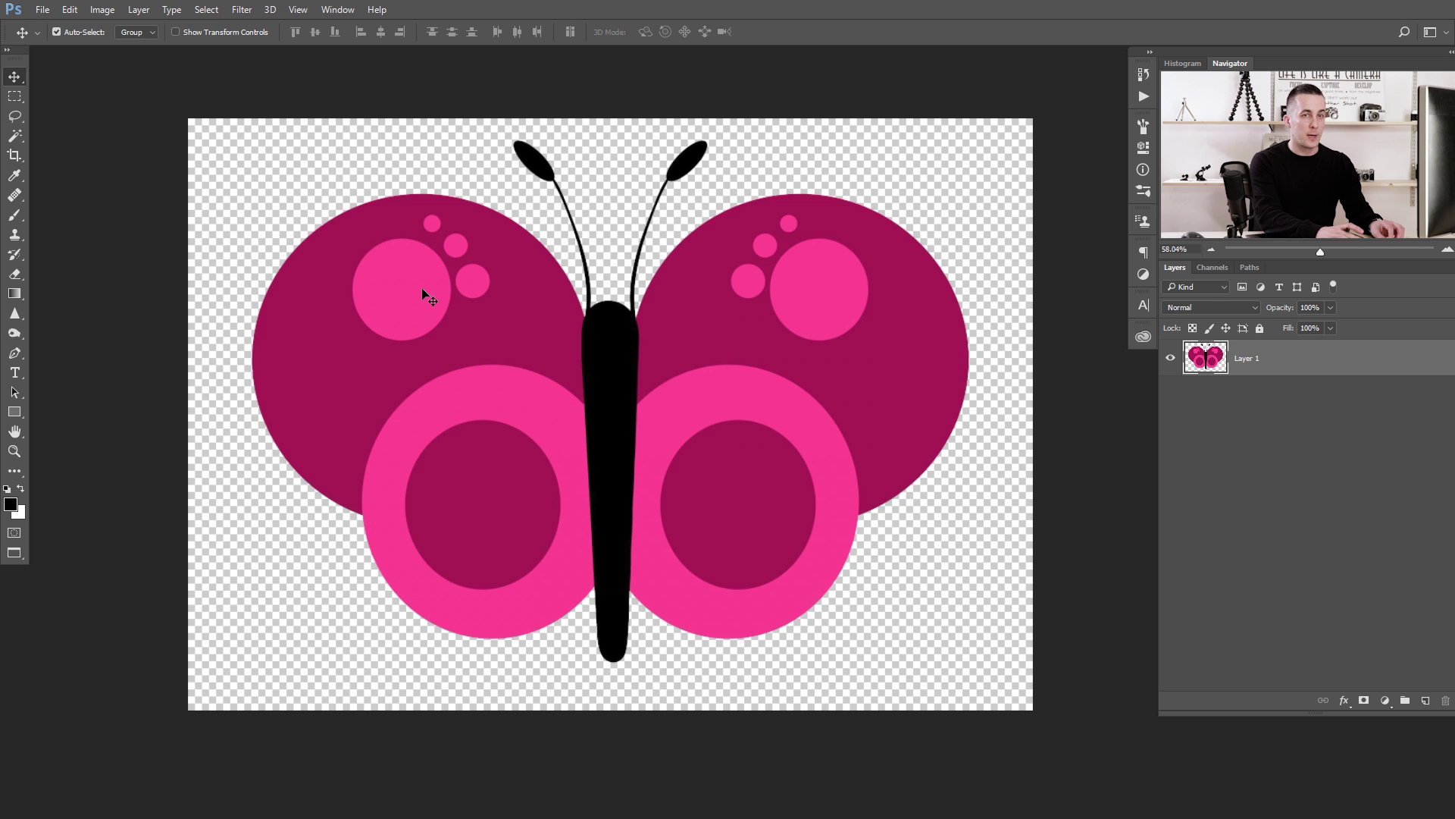
{"action": "key", "text": "ctrl+alt+i"}
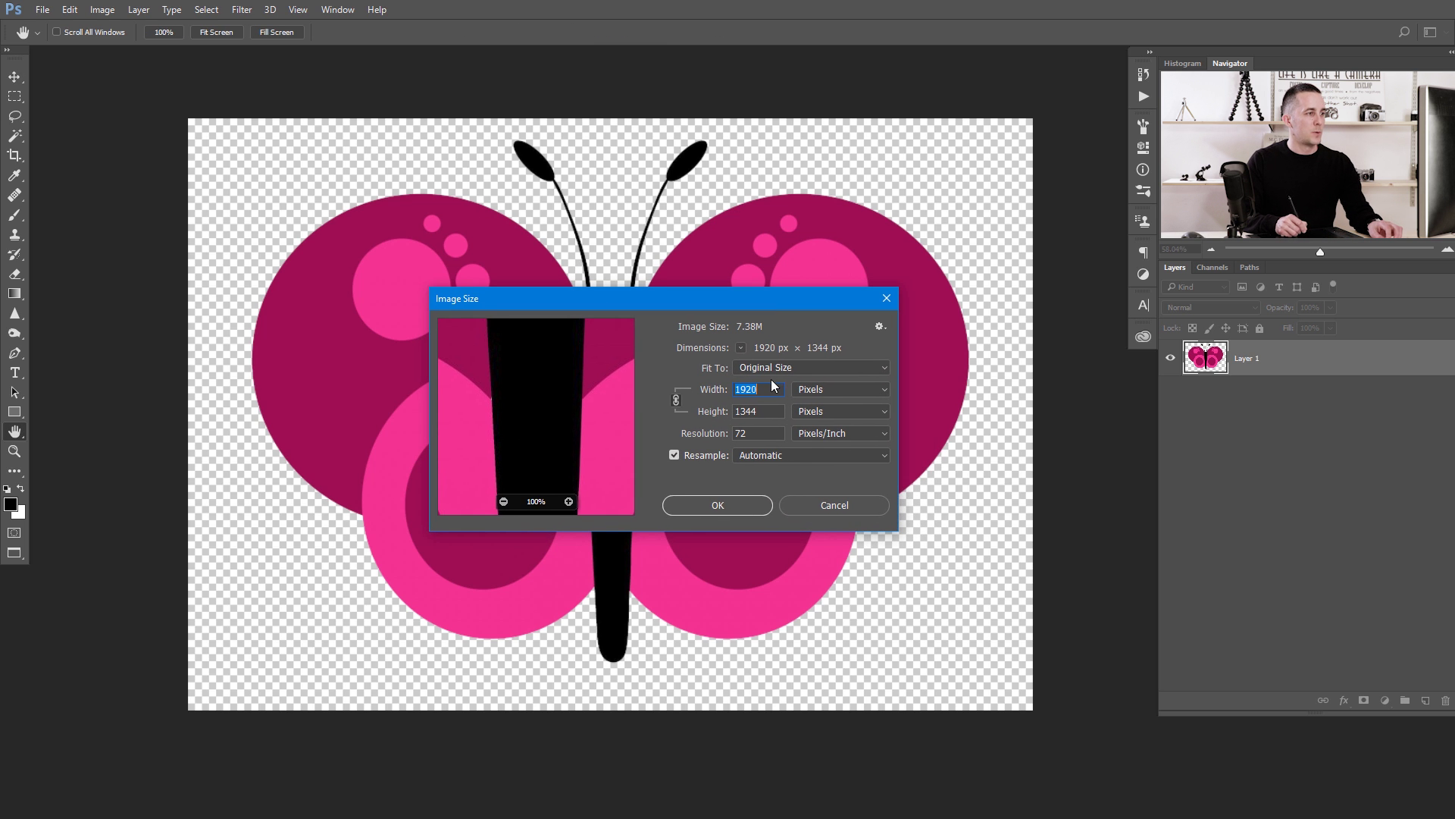
{"action": "type", "text": "300"}
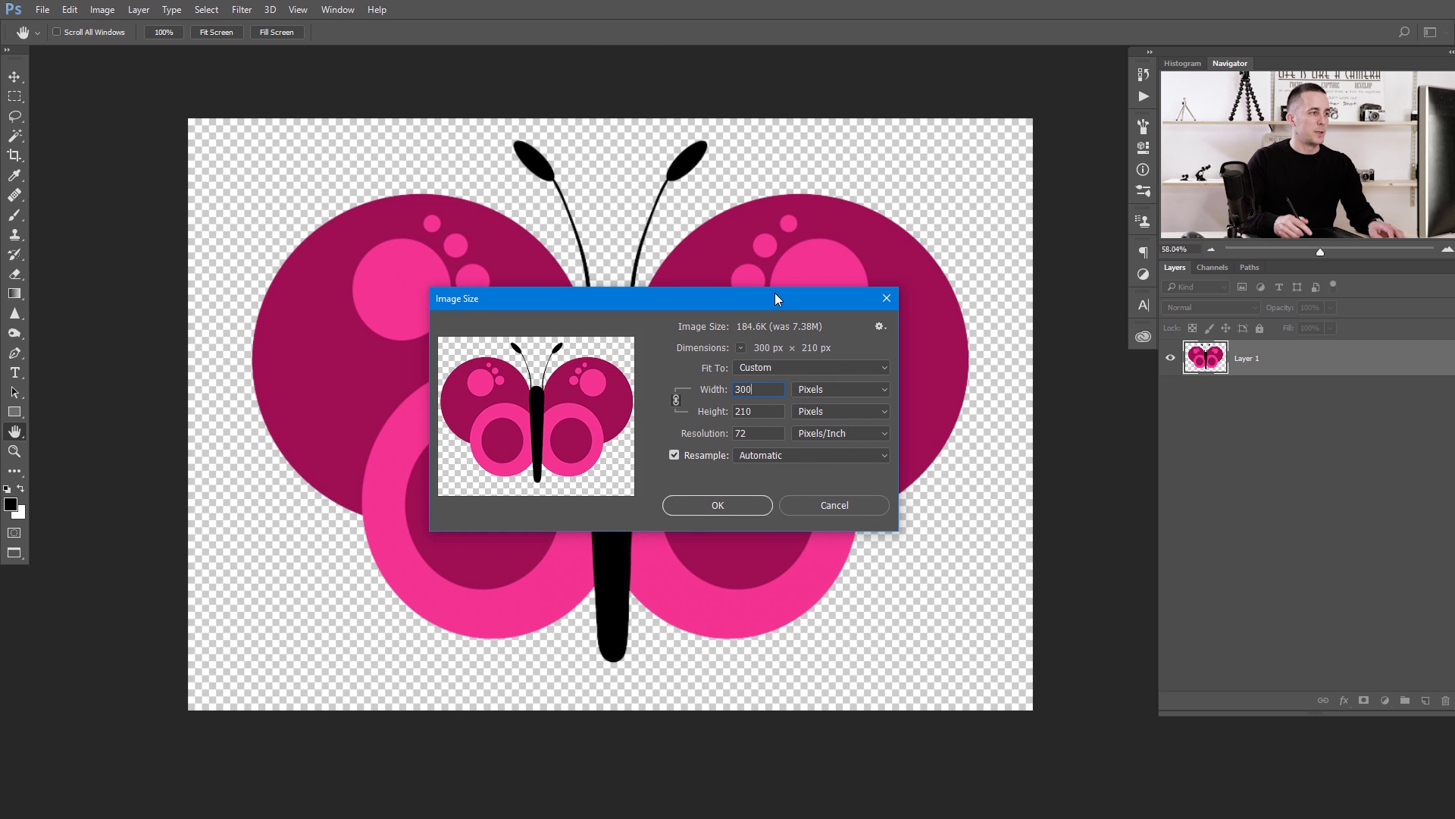
{"action": "left_click", "coordinate": [717, 513]}
{"action": "left_click_drag", "start_coordinate": [725, 518], "coordinate": [475, 426]}
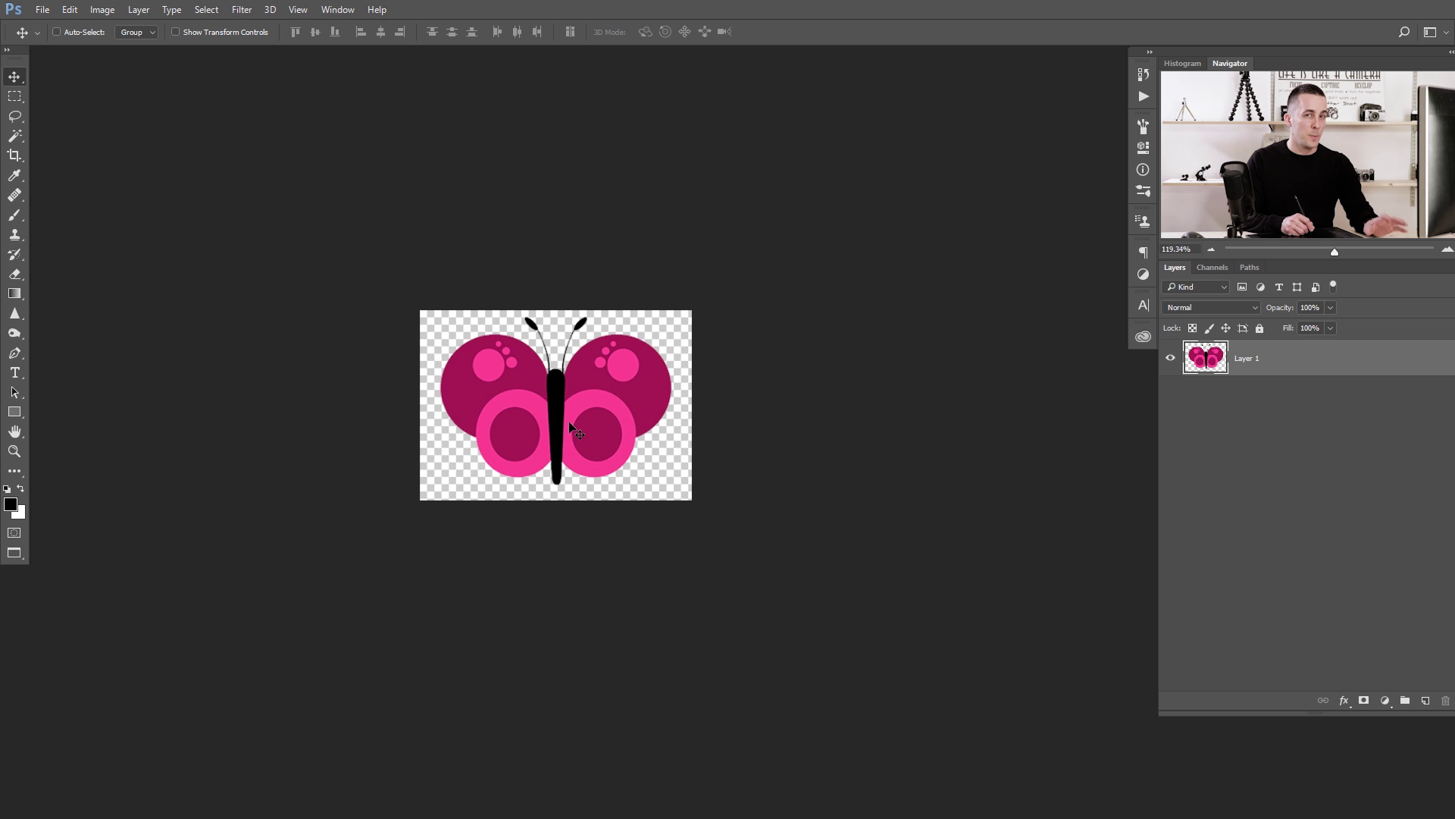
Define the resized butterfly image as a new pattern named B.
{"action": "left_click", "coordinate": [69, 10]}
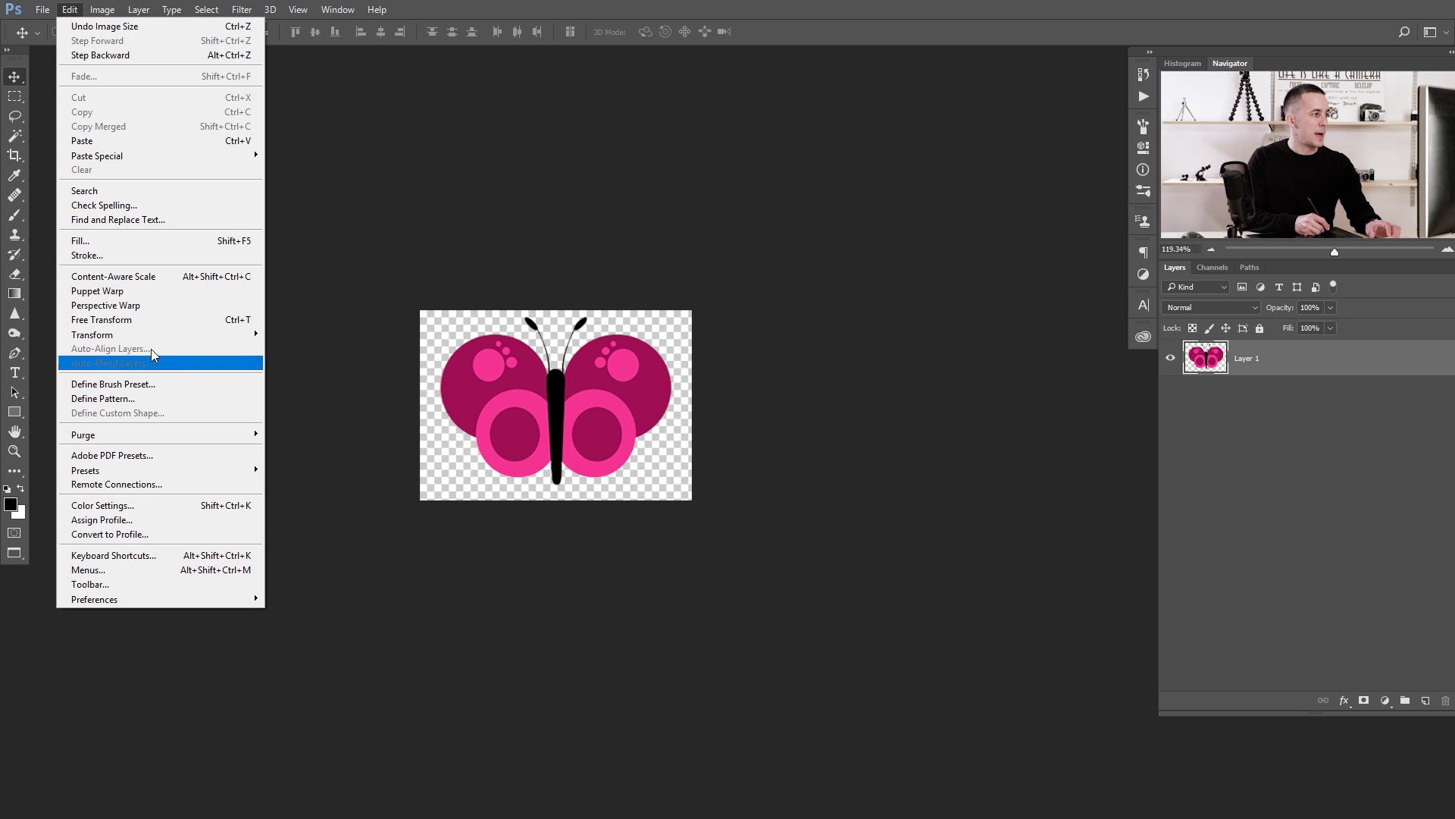
{"action": "left_click", "coordinate": [151, 400]}
{"action": "type", "text": "B"}
{"action": "left_click", "coordinate": [864, 303]}
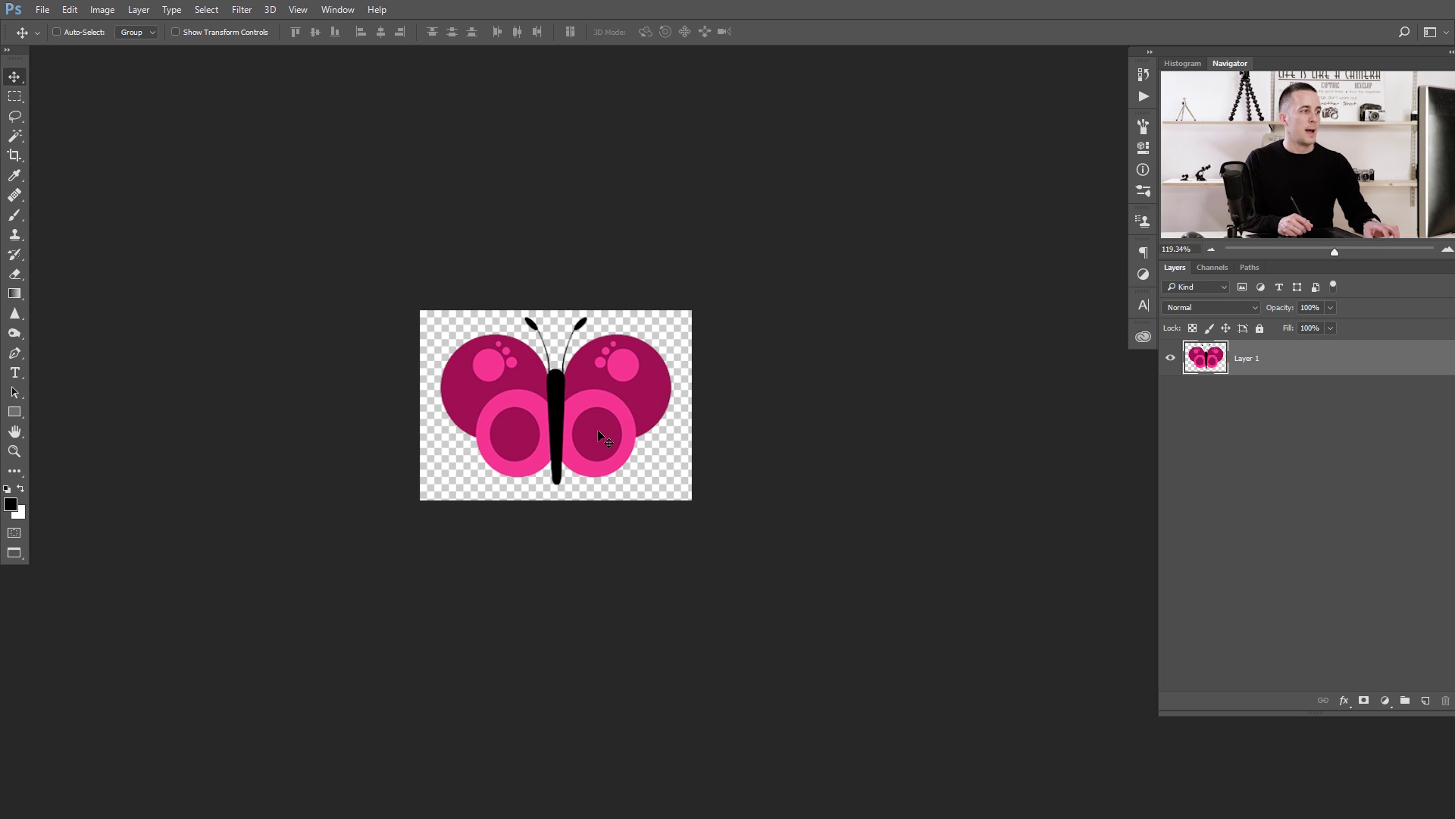
Create a new blank document 3000 pixels wide and 3000 pixels high.
{"action": "key", "text": "ctrl+n"}
{"action": "double_click", "coordinate": [676, 287]}
{"action": "type", "text": "3000"}
{"action": "key", "text": "Tab"}
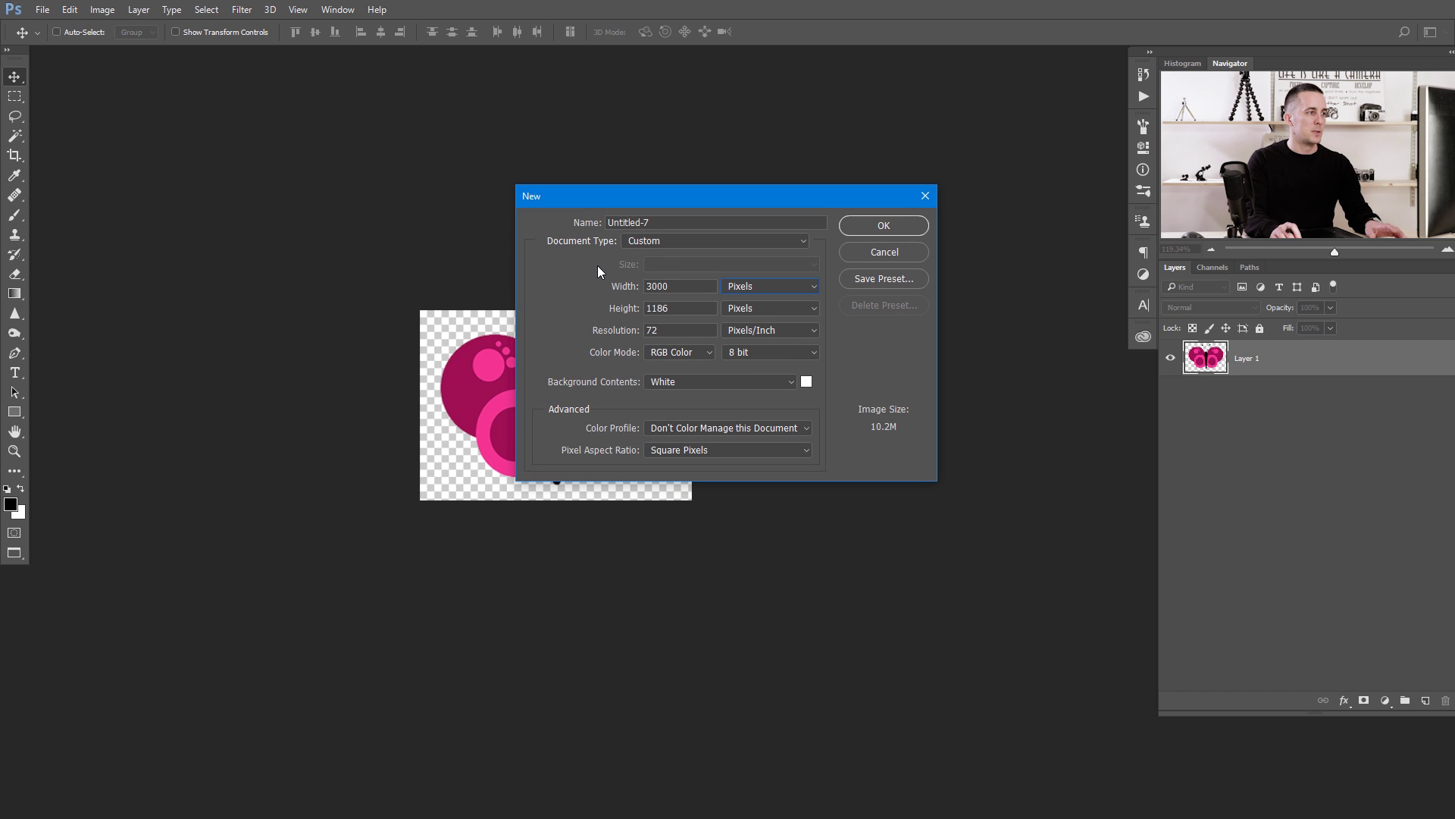
{"action": "key", "text": "Tab"}
{"action": "type", "text": "3000"}
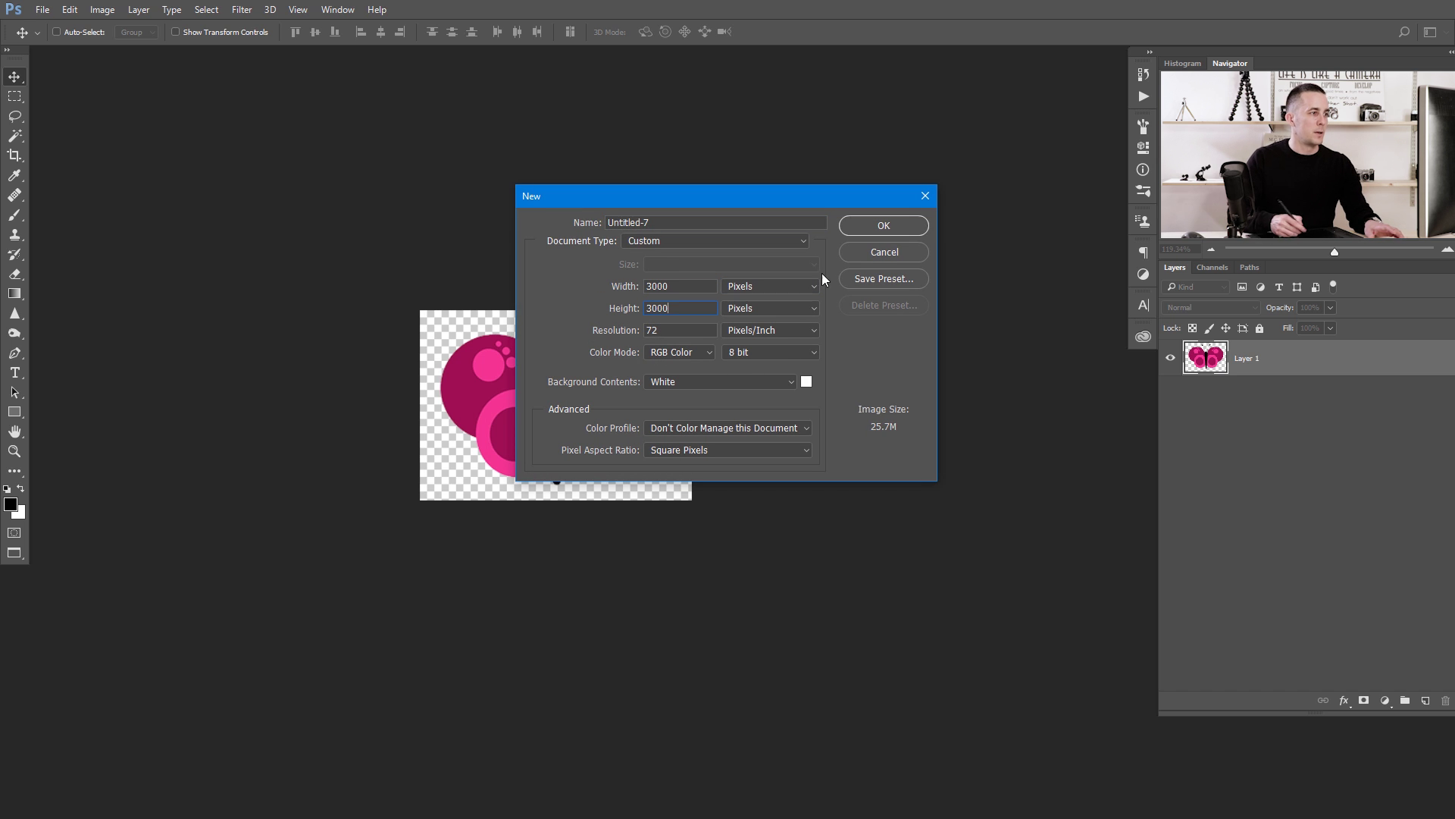
{"action": "left_click", "coordinate": [884, 225]}
{"action": "left_click_drag", "start_coordinate": [802, 302], "coordinate": [568, 419]}
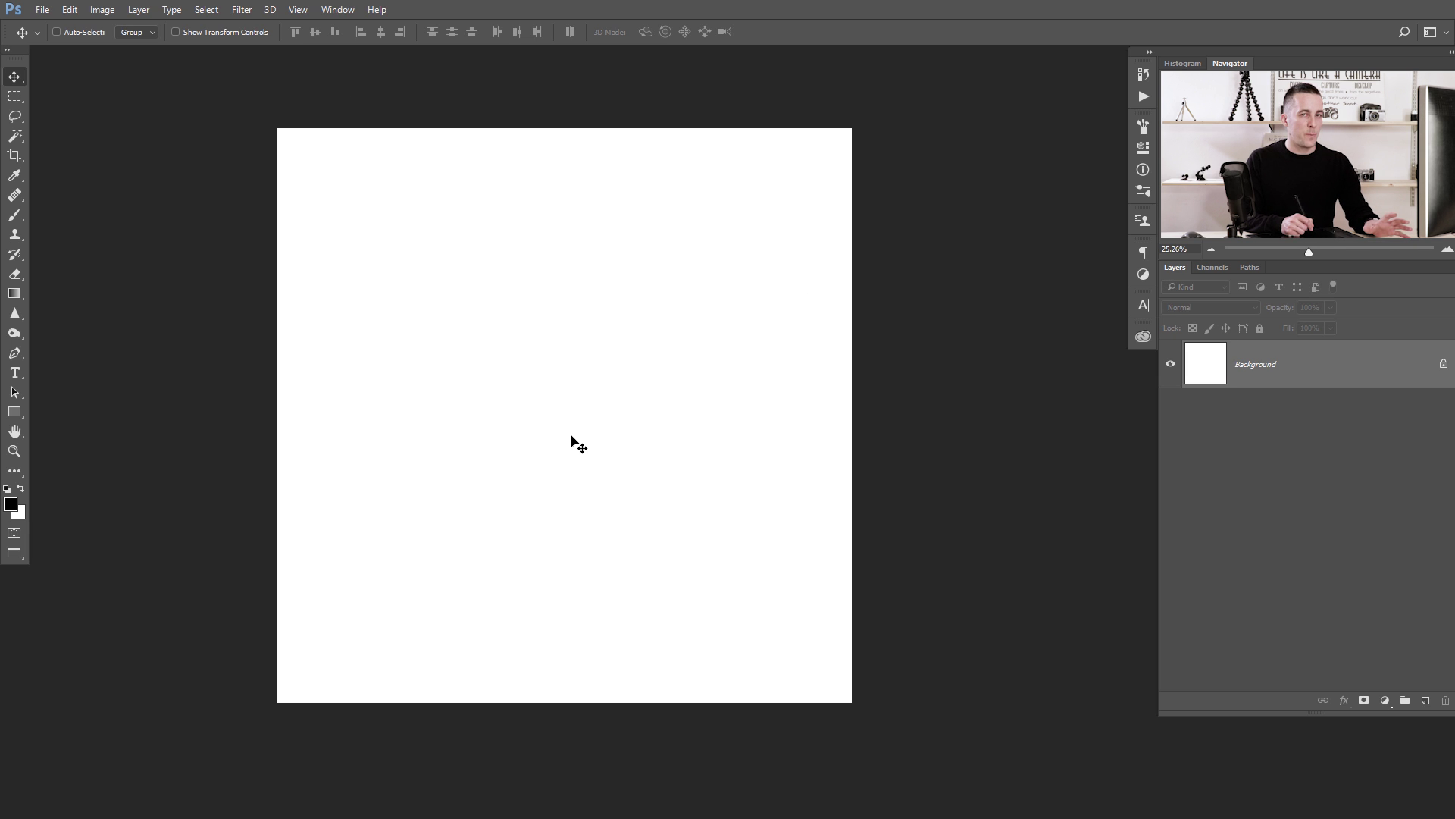
Add an empty layer above the Background and open the Fill settings for it.
{"action": "left_click", "coordinate": [1425, 701]}
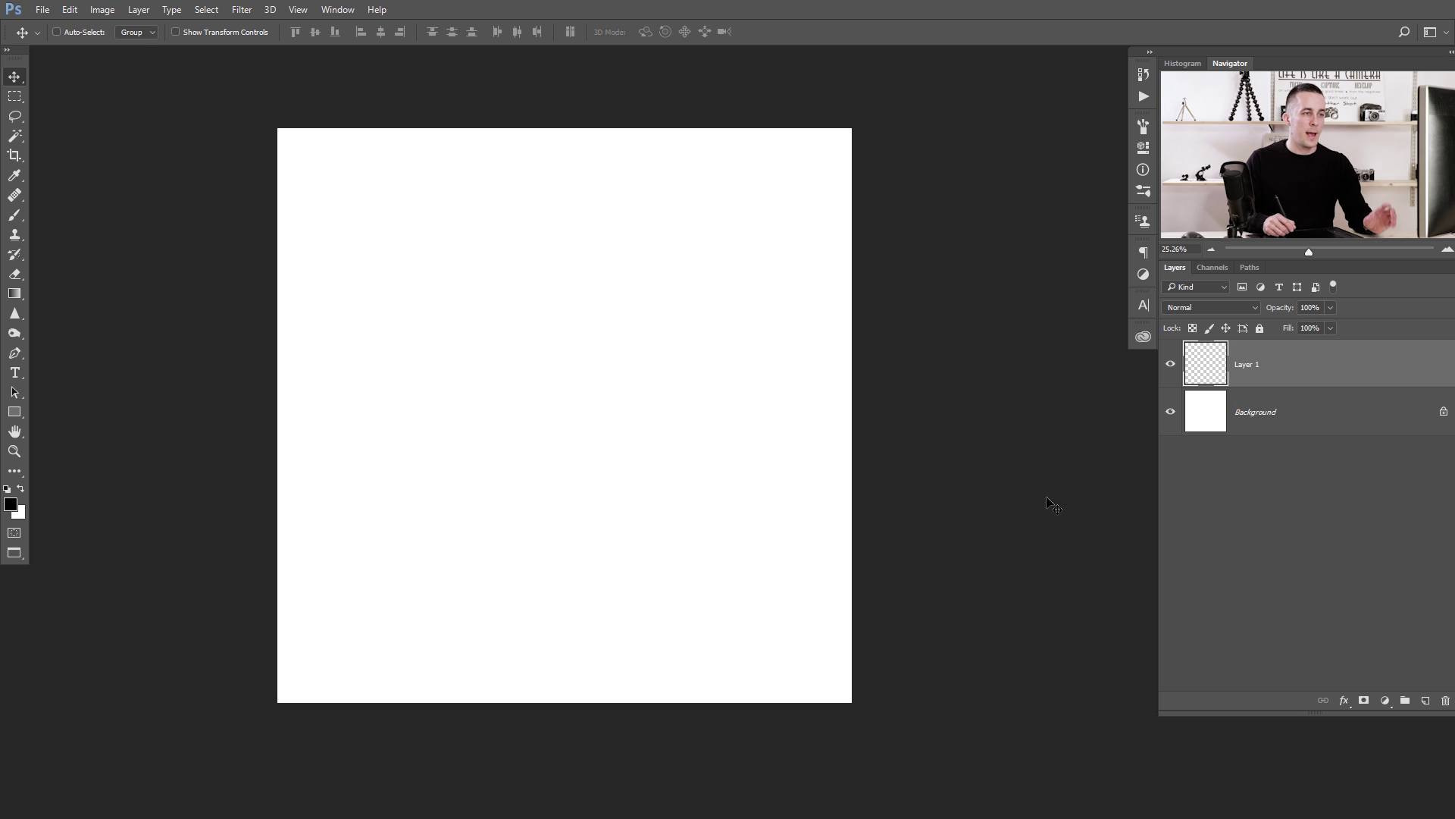
{"action": "key", "text": "i"}
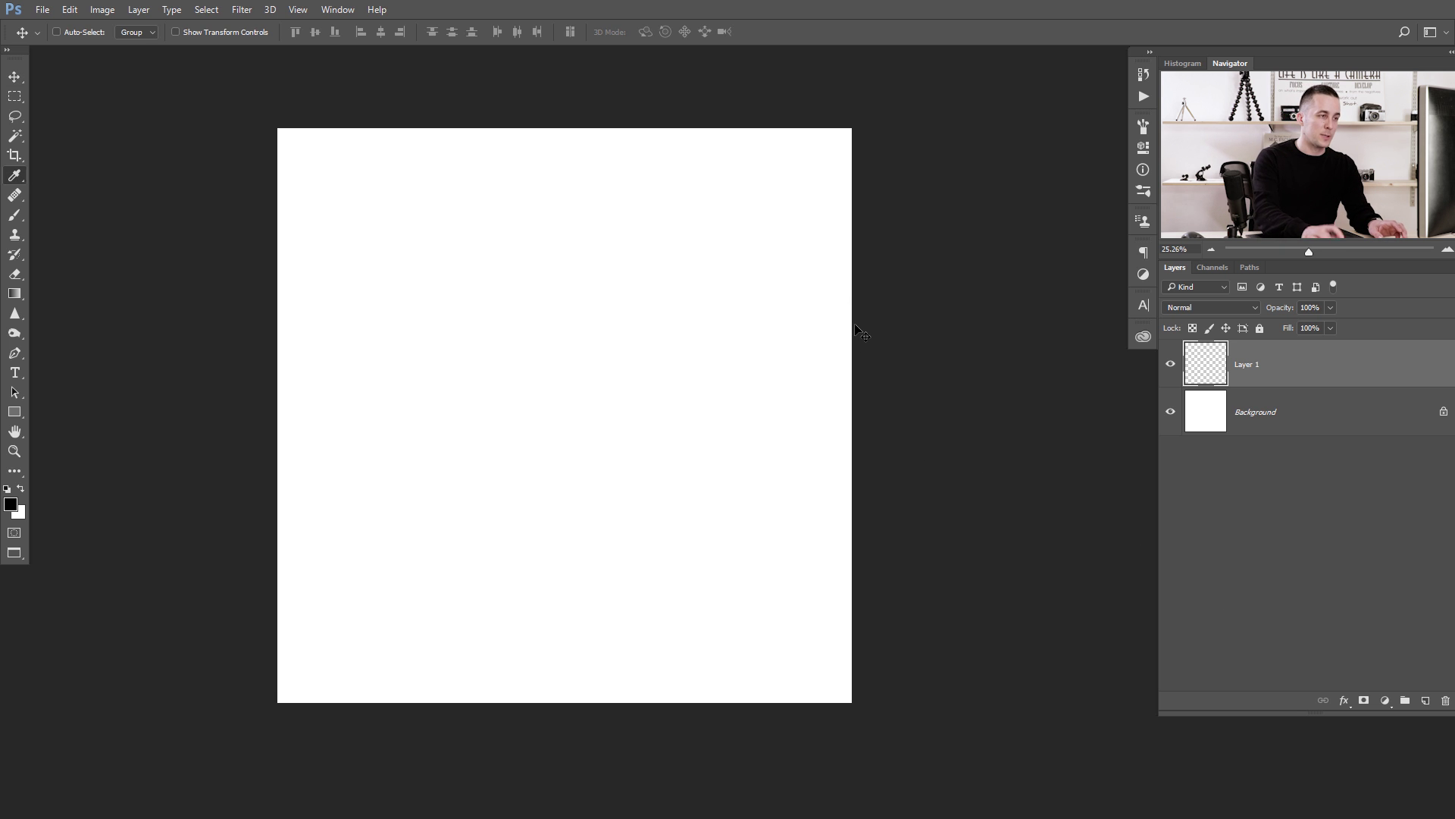
{"action": "key", "text": "shift+F5"}
{"action": "left_click_drag", "start_coordinate": [911, 312], "coordinate": [759, 324]}
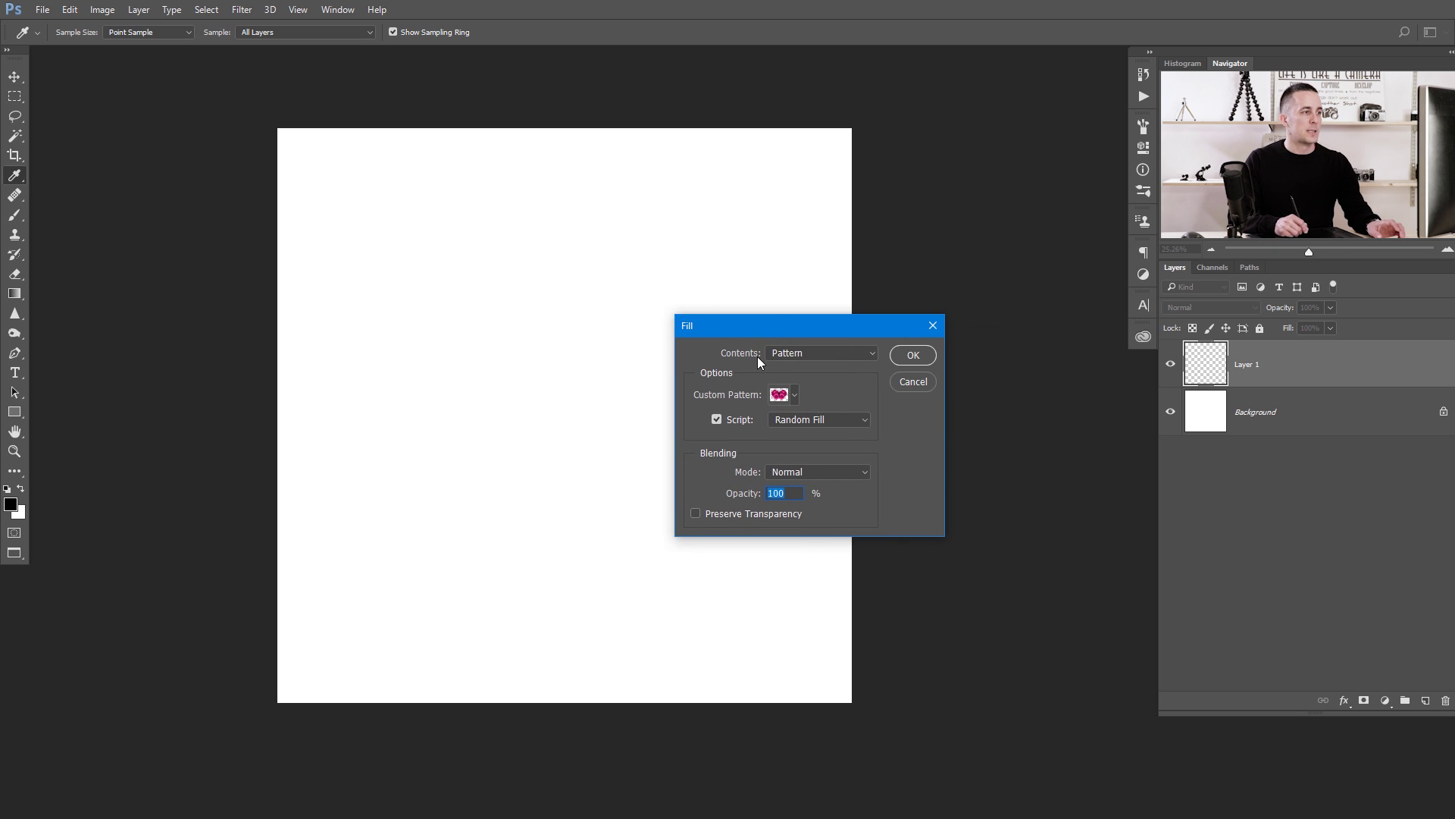
Try Foreground Color and Background Color as the fill contents, and return the contents to Pattern.
{"action": "left_click", "coordinate": [794, 352]}
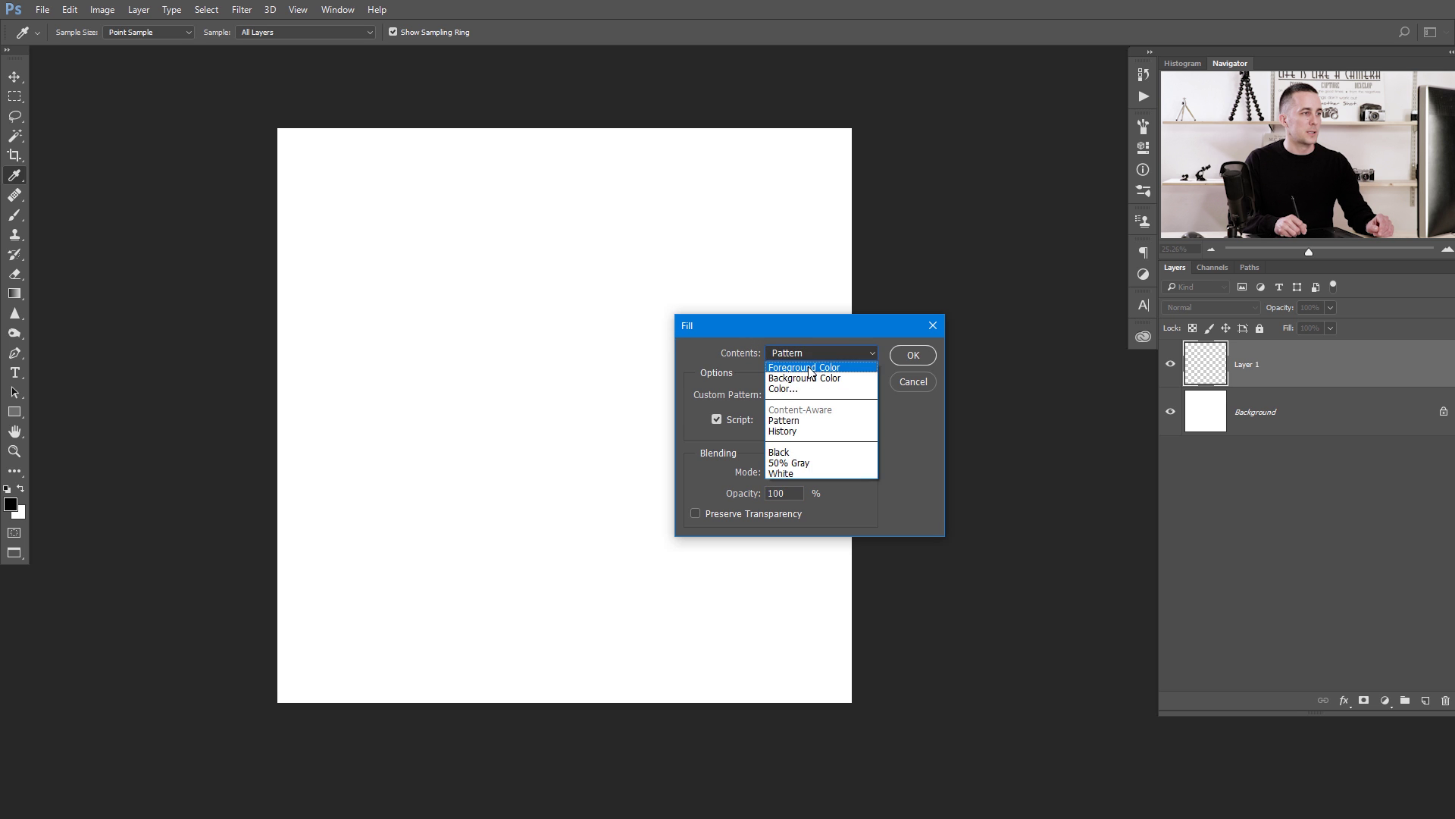
{"action": "left_click", "coordinate": [792, 365]}
{"action": "left_click", "coordinate": [832, 353]}
{"action": "left_click", "coordinate": [805, 377]}
{"action": "left_click", "coordinate": [812, 354]}
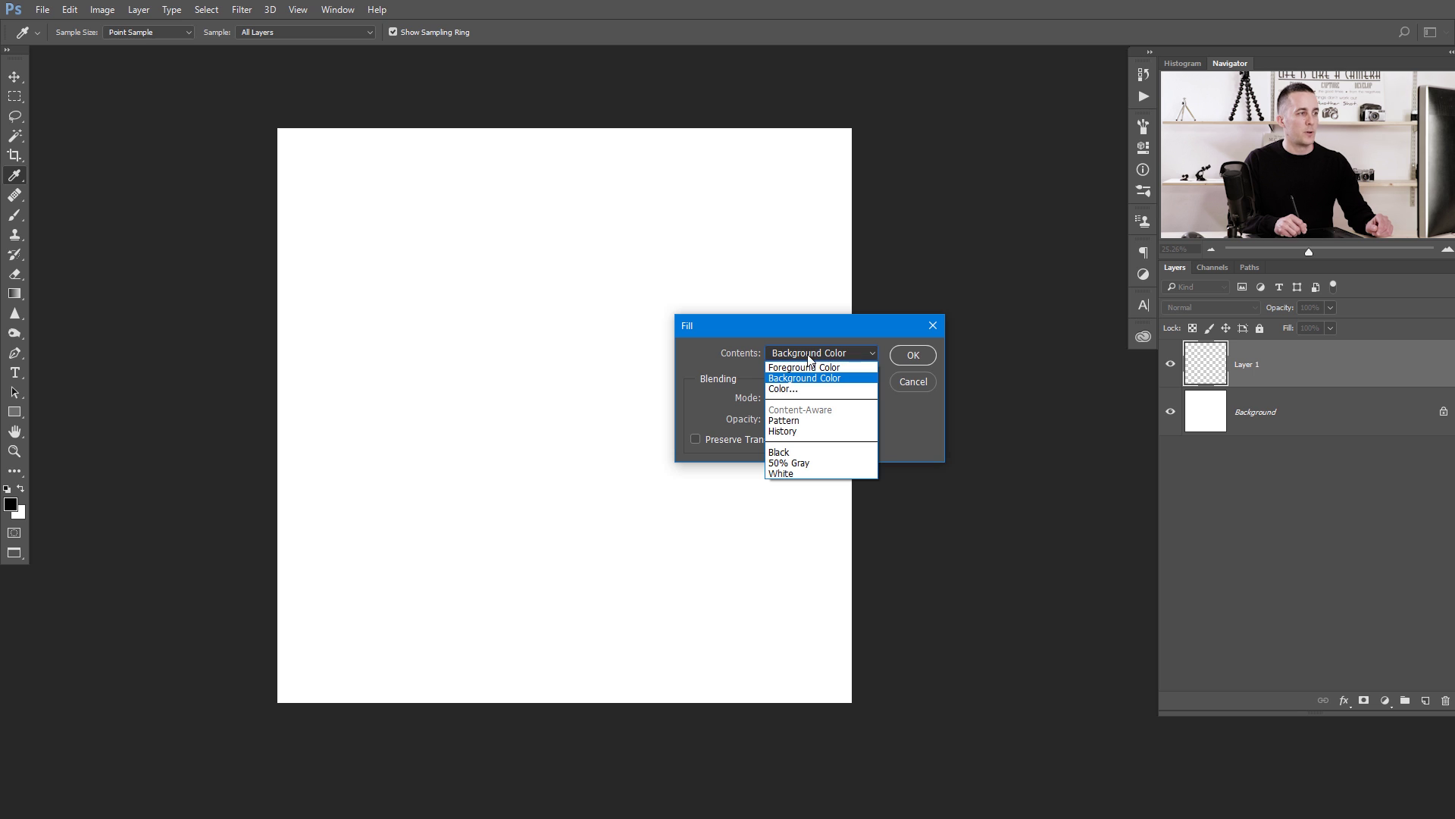
{"action": "left_click", "coordinate": [816, 356]}
{"action": "left_click", "coordinate": [816, 356]}
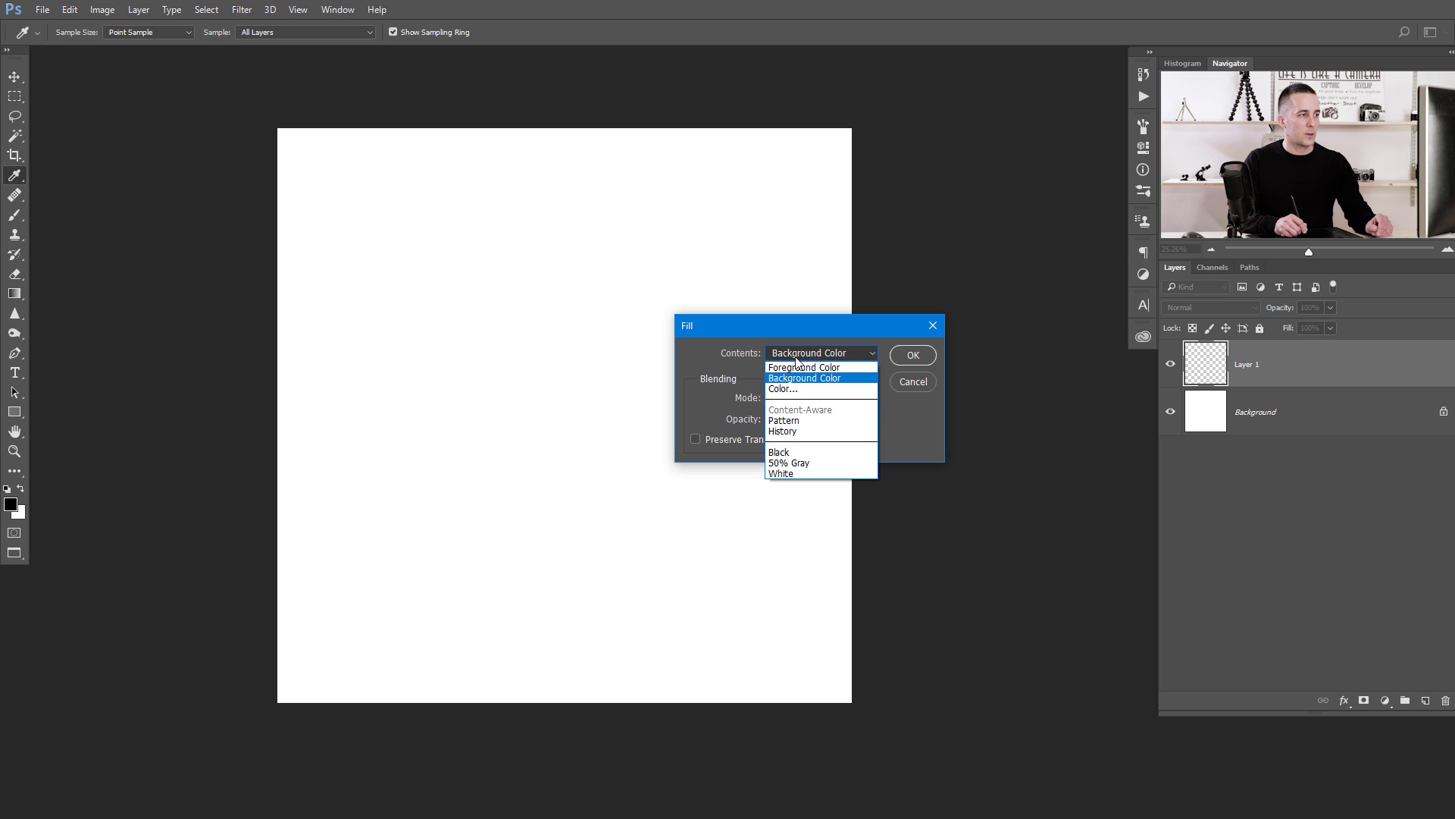
{"action": "left_click", "coordinate": [799, 423]}
Choose the single butterfly as the custom pattern and the Random Fill script, and proceed to the script's settings.
{"action": "left_click", "coordinate": [717, 420]}
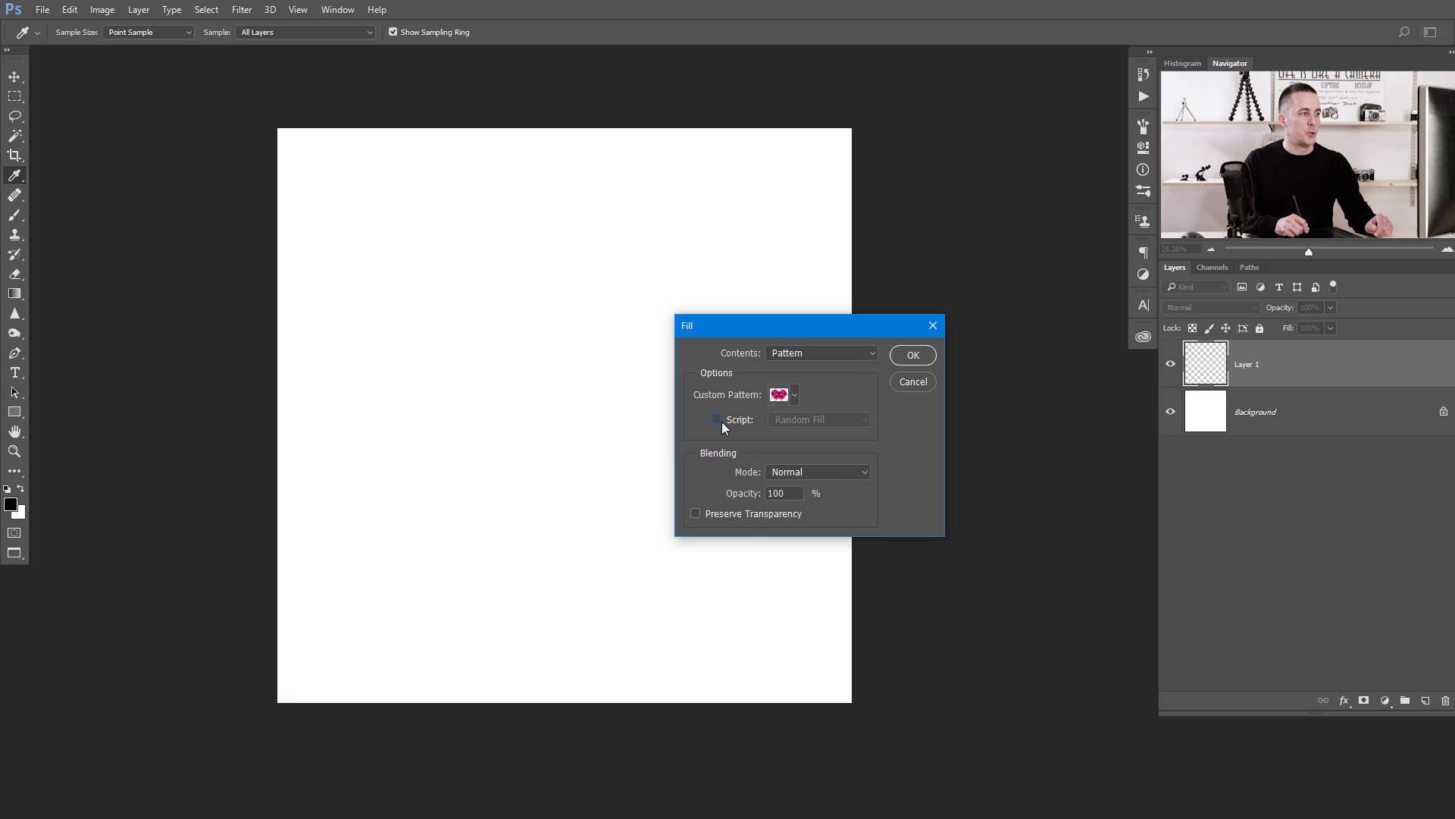
{"action": "left_click", "coordinate": [795, 394]}
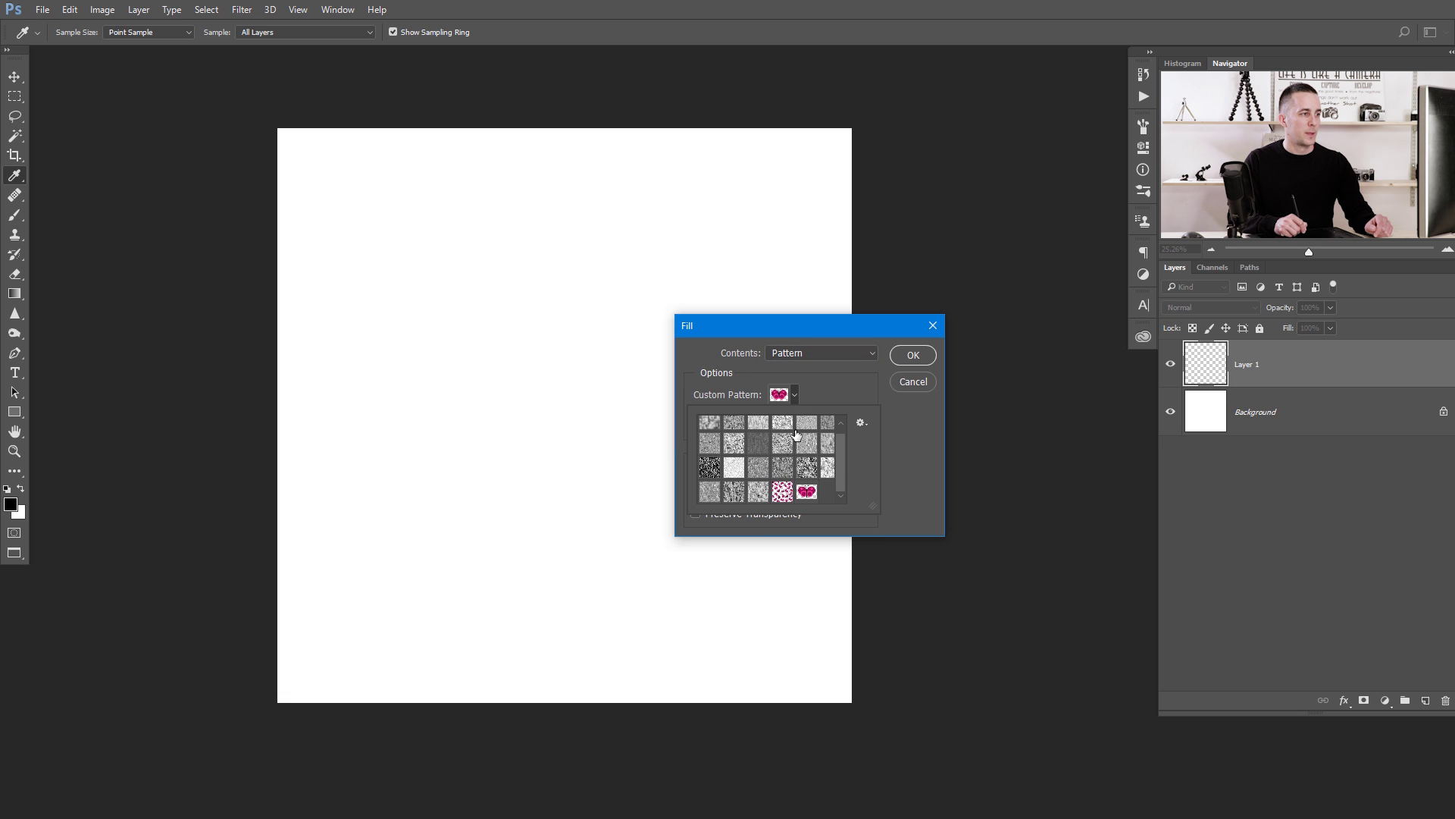
{"action": "left_click", "coordinate": [806, 491]}
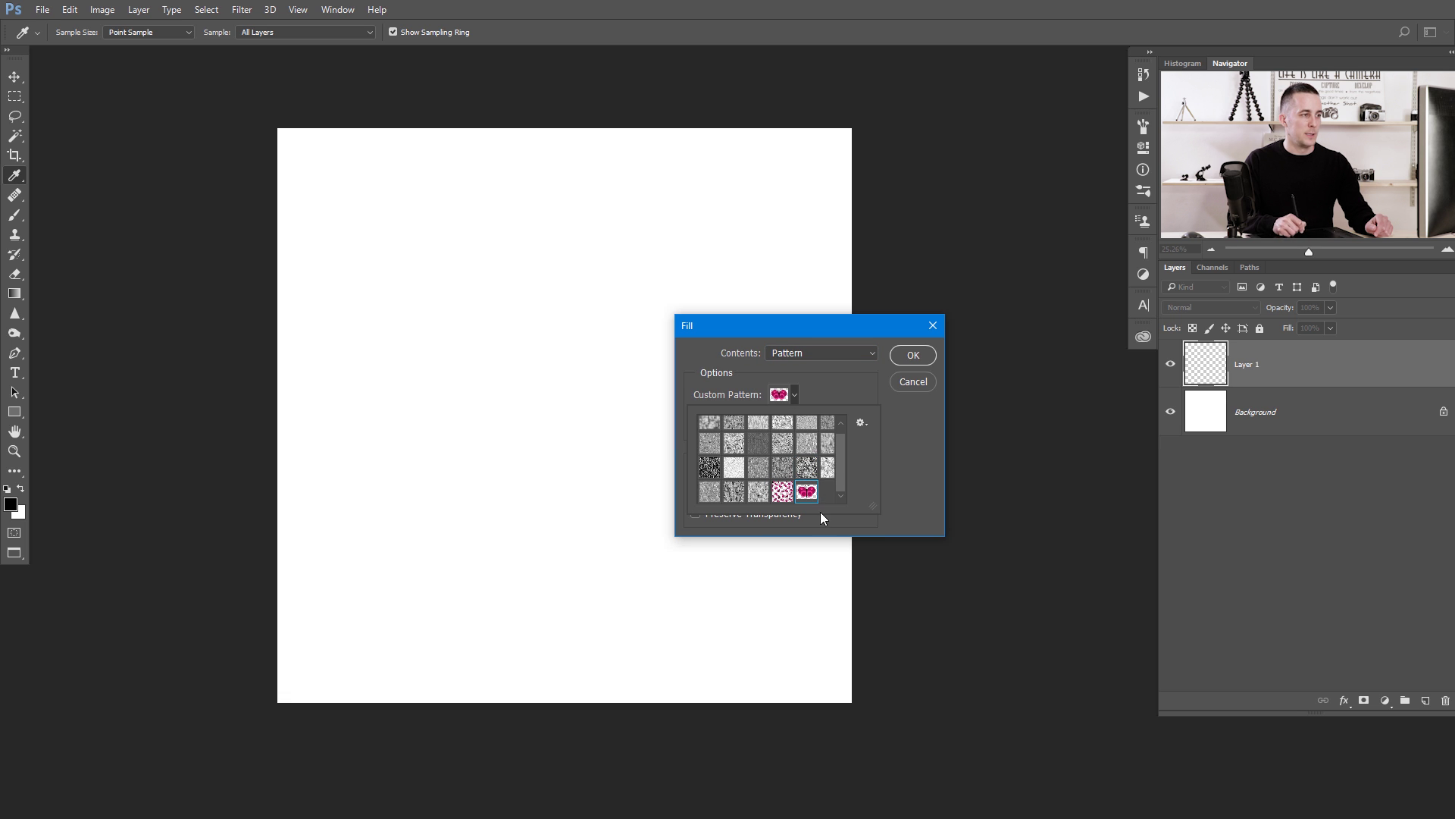
{"action": "left_click", "coordinate": [827, 409]}
{"action": "left_click", "coordinate": [720, 421]}
{"action": "left_click", "coordinate": [805, 420]}
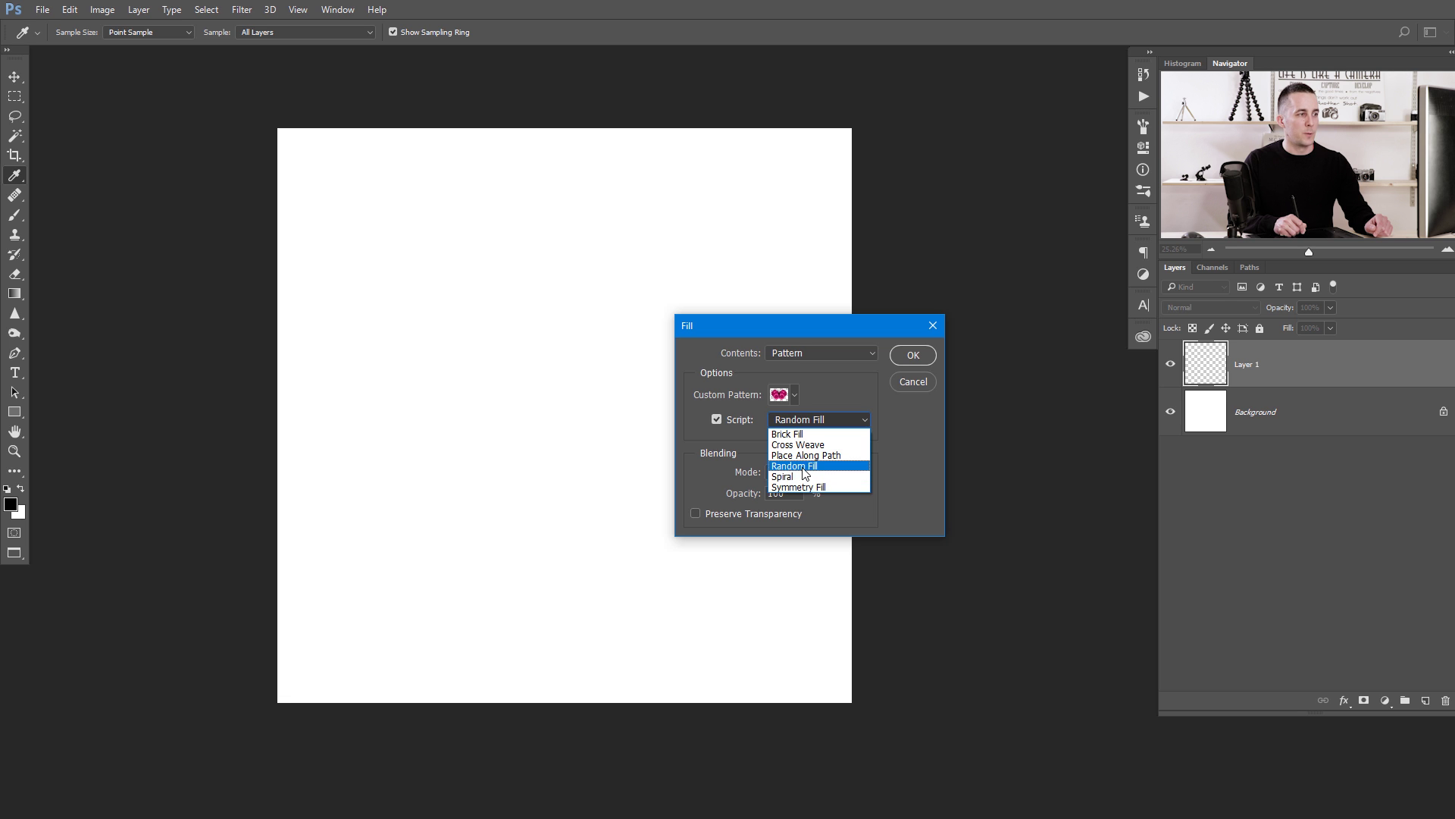
{"action": "left_click", "coordinate": [803, 466]}
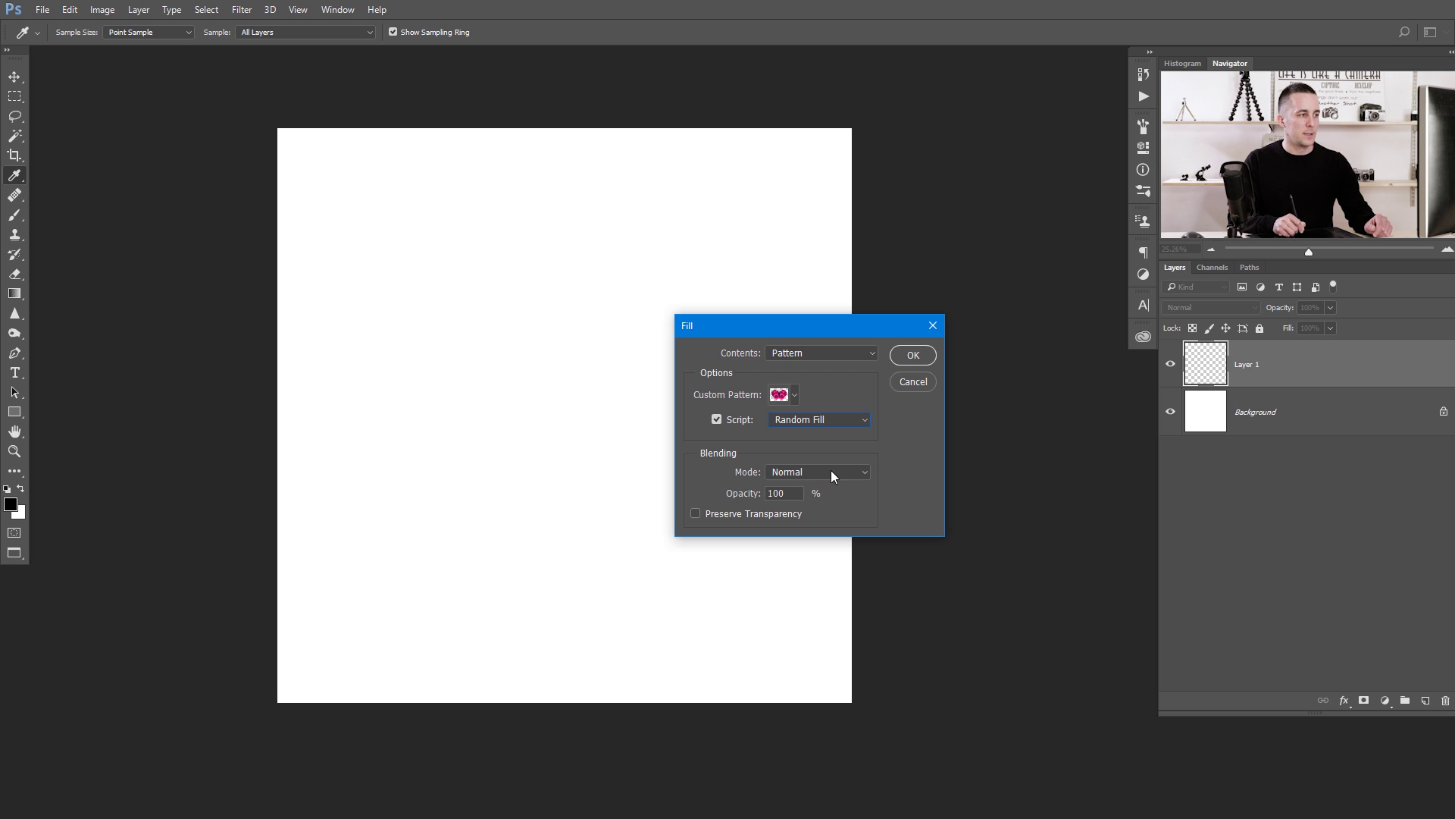
{"action": "left_click", "coordinate": [912, 356]}
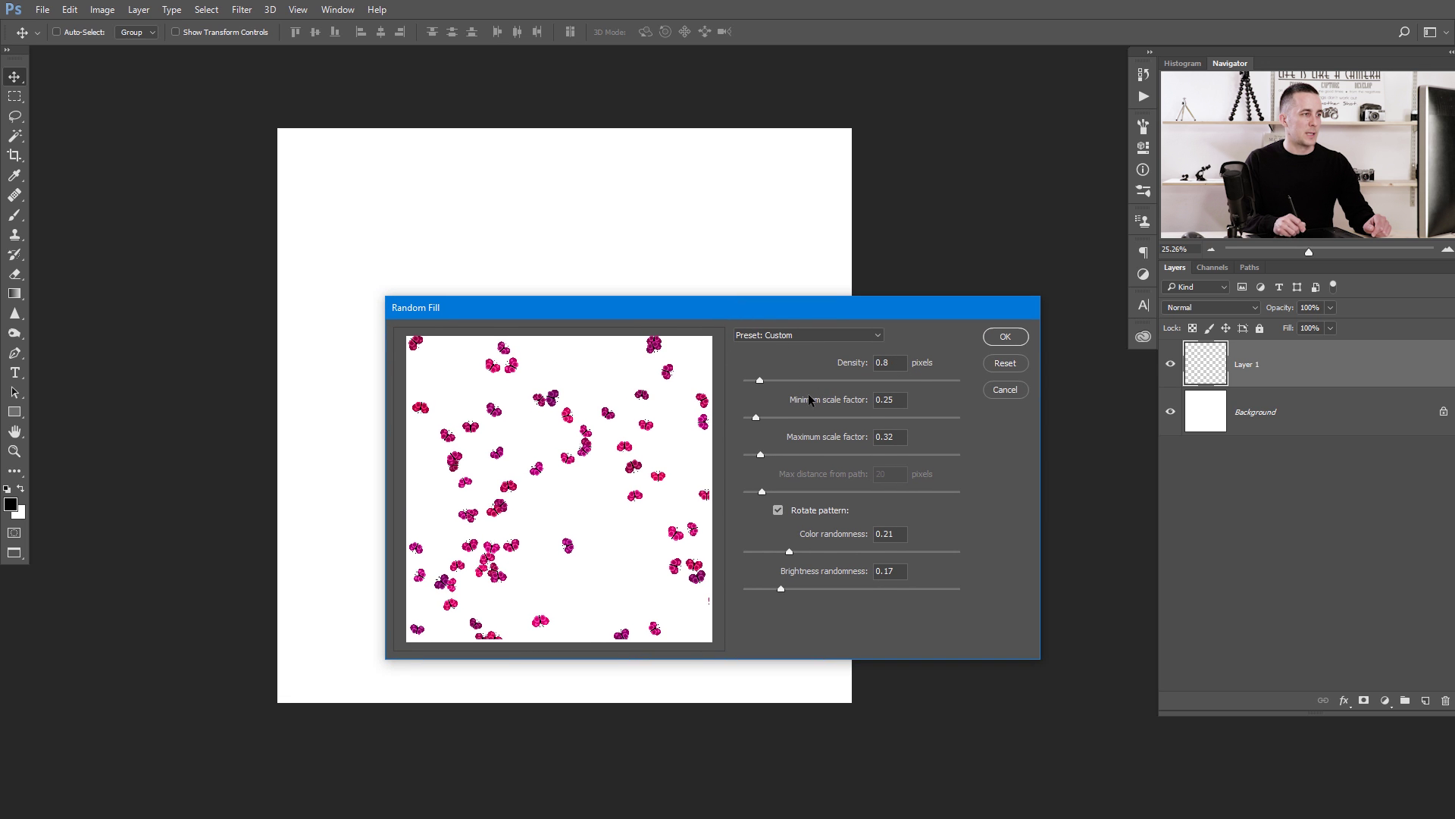
Set the Random Fill density to 2.1 and both scale factors to 0.49, with pattern rotation on.
{"action": "mouse_move", "coordinate": [759, 380]}
{"action": "left_mouse_down"}
{"action": "mouse_move", "coordinate": [815, 384]}
{"action": "mouse_move", "coordinate": [787, 381]}
{"action": "left_mouse_up"}
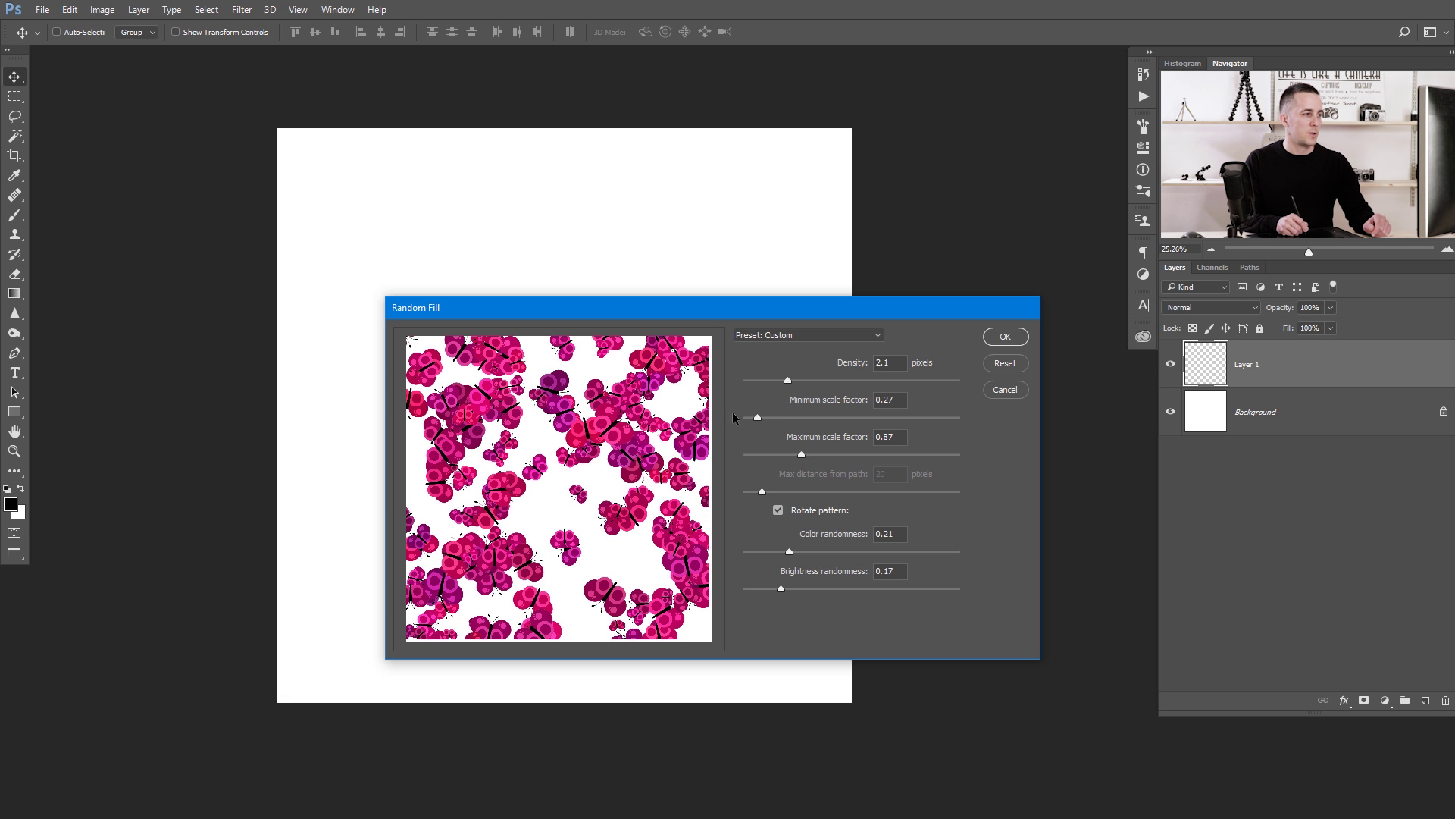
{"action": "mouse_move", "coordinate": [757, 417]}
{"action": "left_mouse_down"}
{"action": "mouse_move", "coordinate": [781, 417]}
{"action": "mouse_move", "coordinate": [788, 454]}
{"action": "mouse_move", "coordinate": [772, 418]}
{"action": "left_mouse_up"}
{"action": "left_click", "coordinate": [774, 455]}
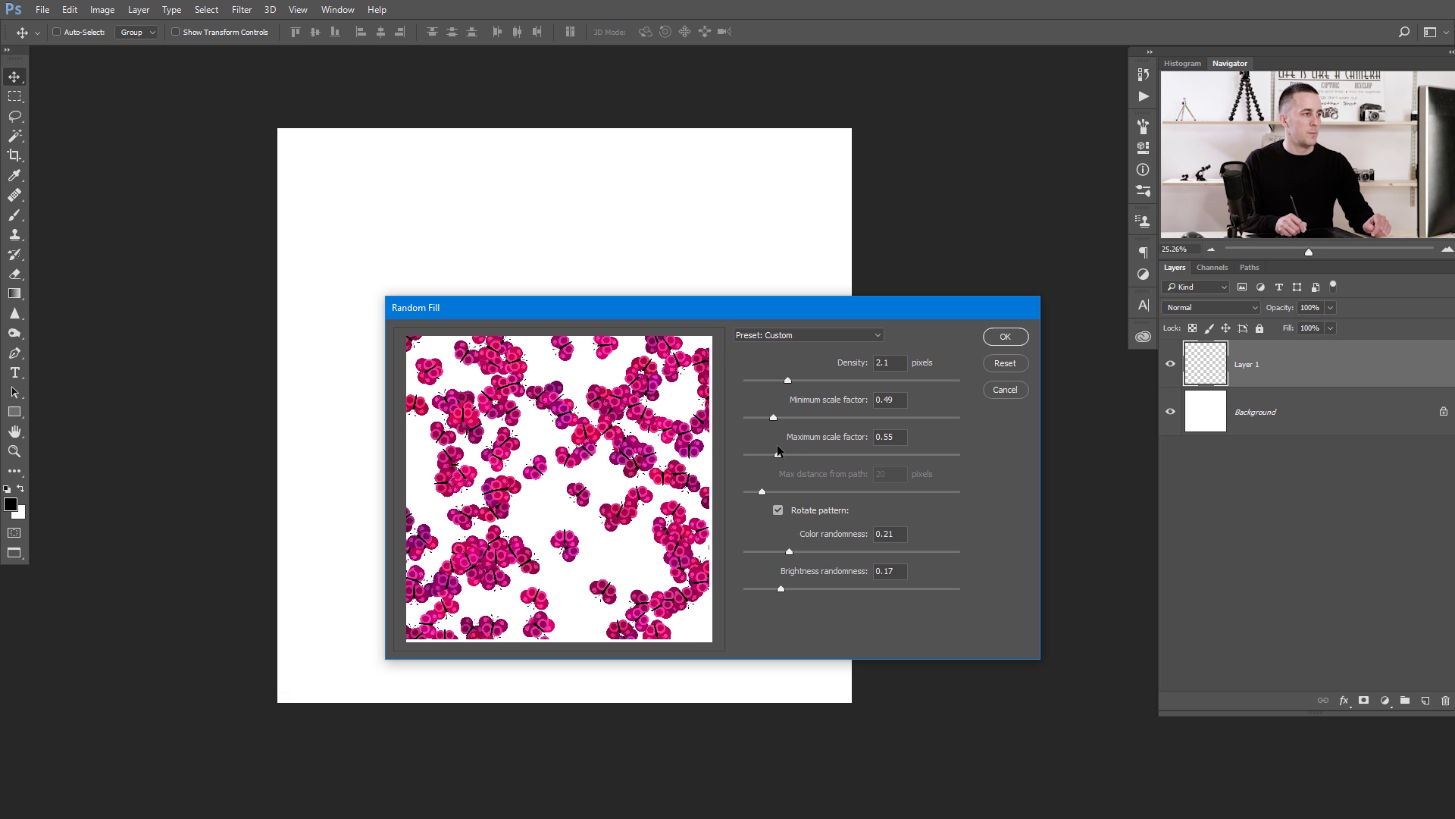
{"action": "left_click", "coordinate": [777, 509]}
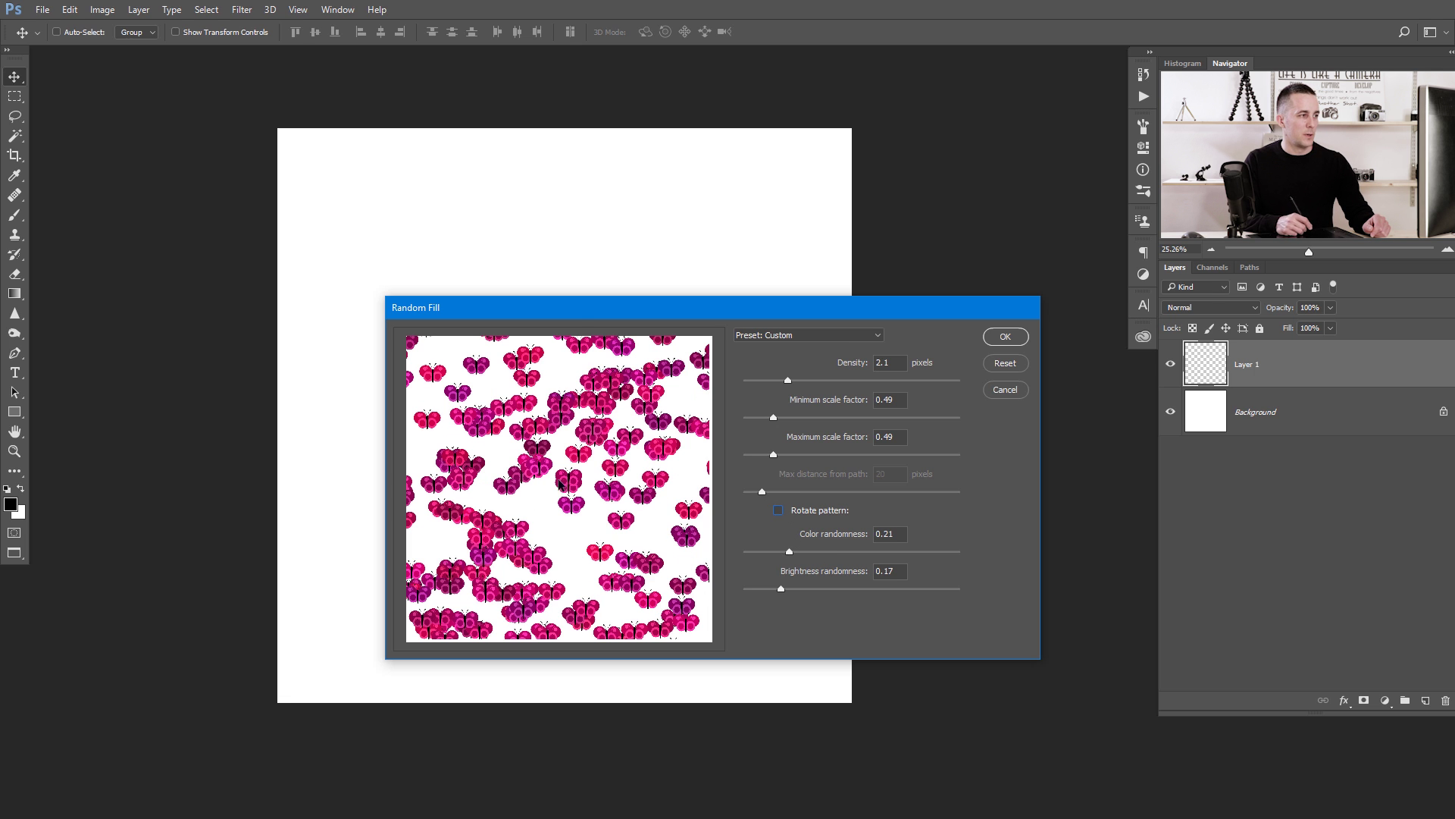
{"action": "left_click", "coordinate": [778, 510]}
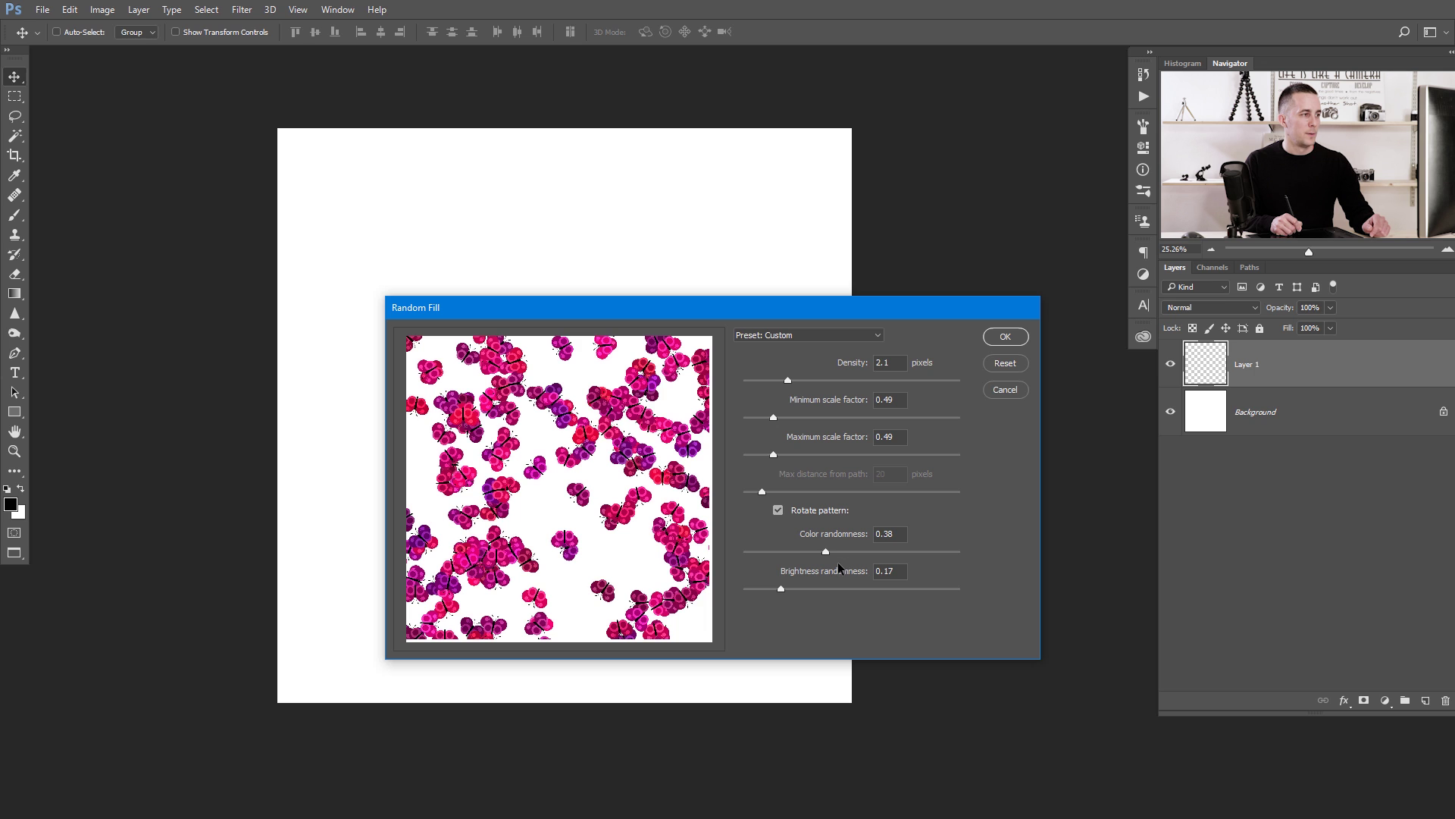
Set the color randomness to 0.23 and the brightness randomness to 0.14, and apply the random fill.
{"action": "left_click_drag", "start_coordinate": [881, 552], "coordinate": [764, 559]}
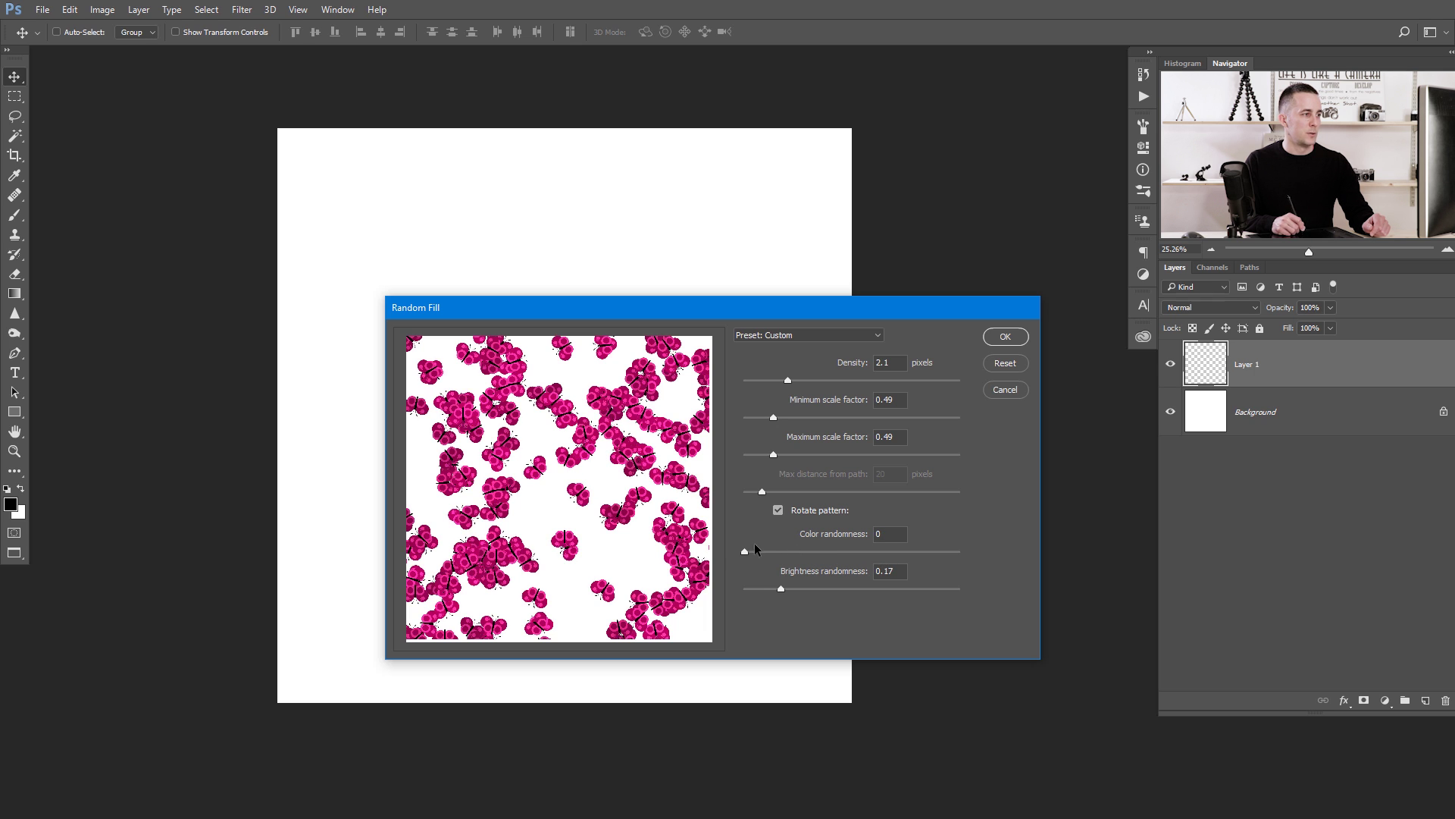
{"action": "left_click_drag", "start_coordinate": [745, 551], "coordinate": [796, 557]}
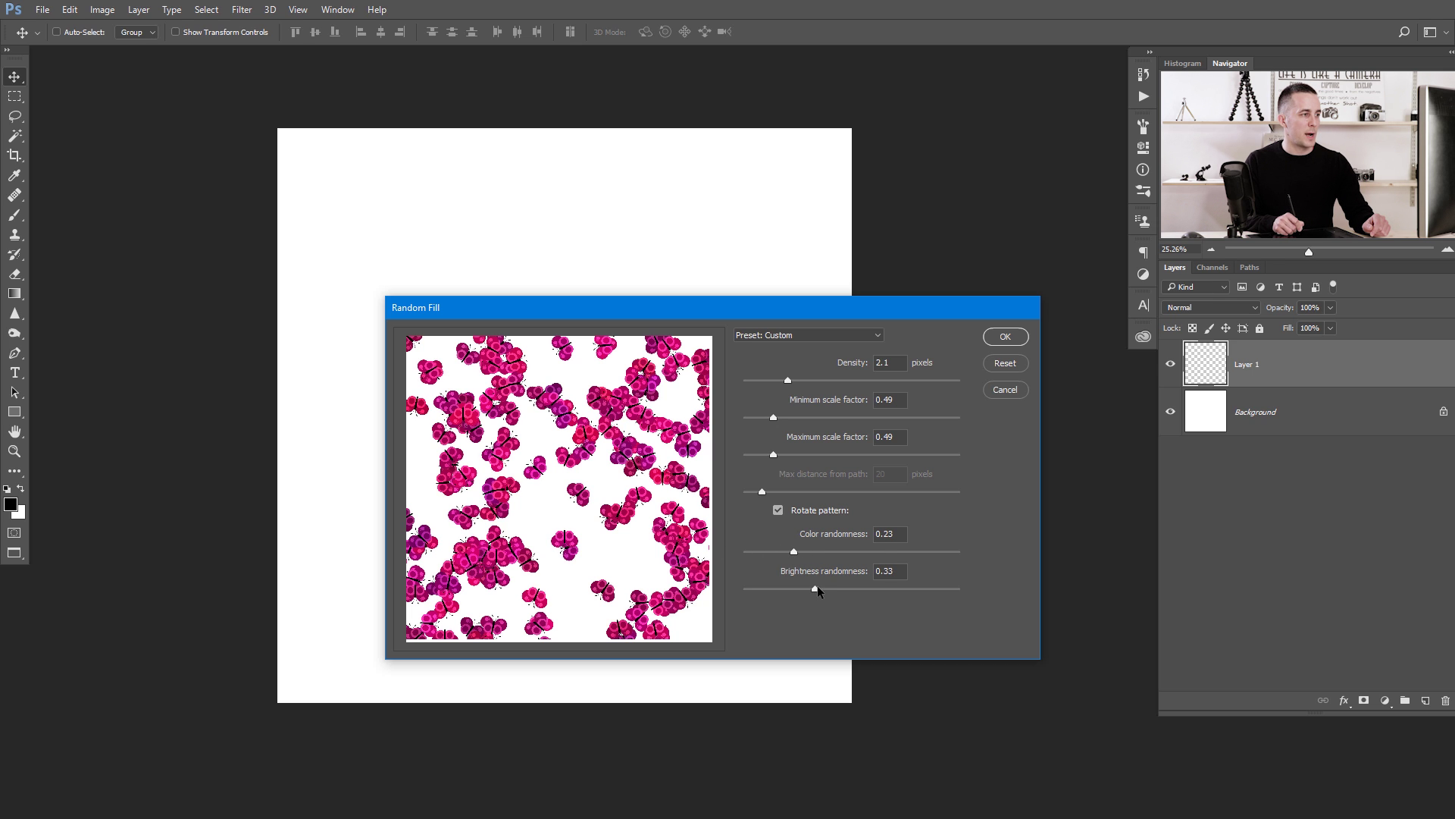
{"action": "left_click_drag", "start_coordinate": [816, 584], "coordinate": [772, 590]}
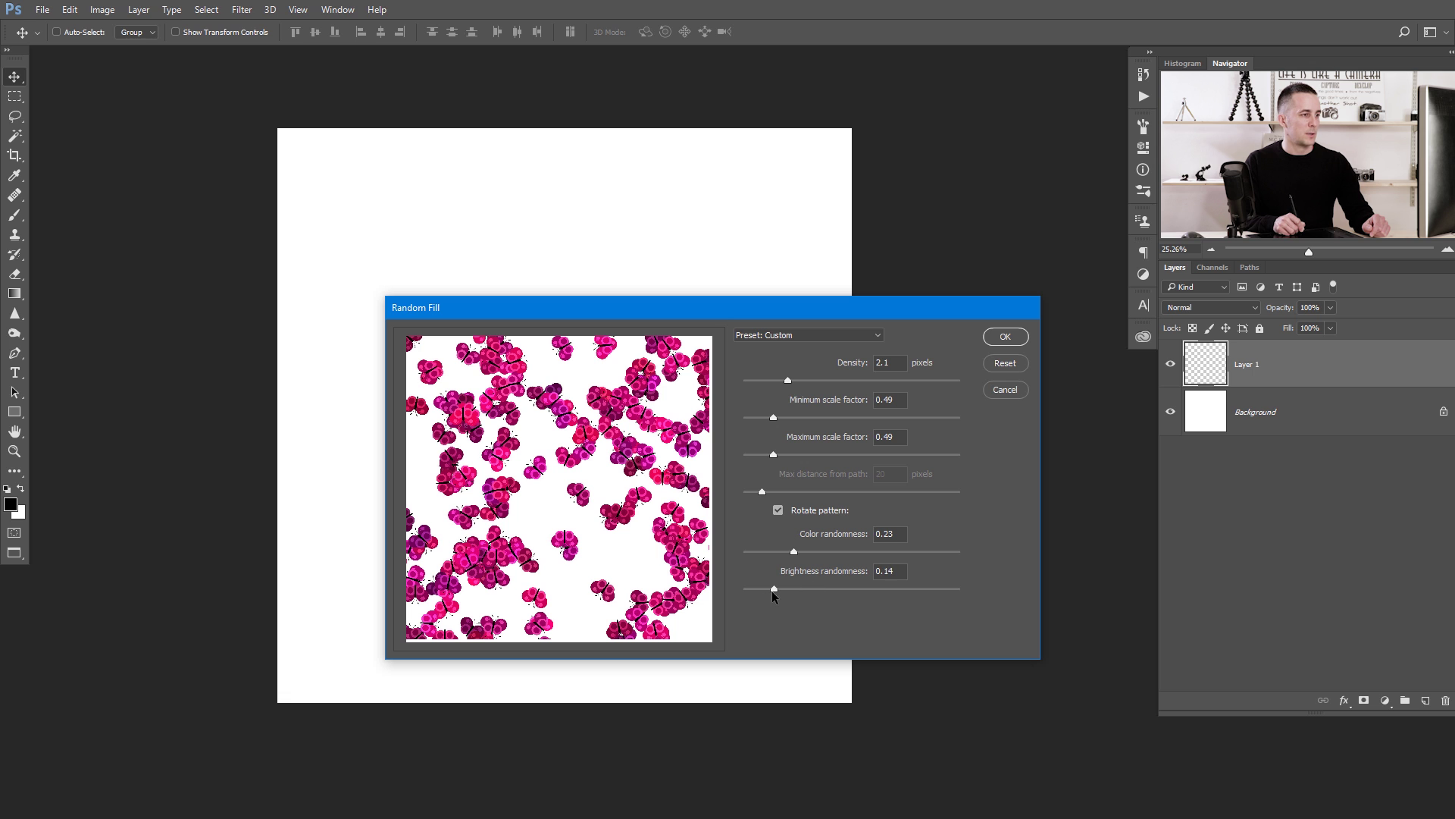
{"action": "left_click", "coordinate": [999, 337]}
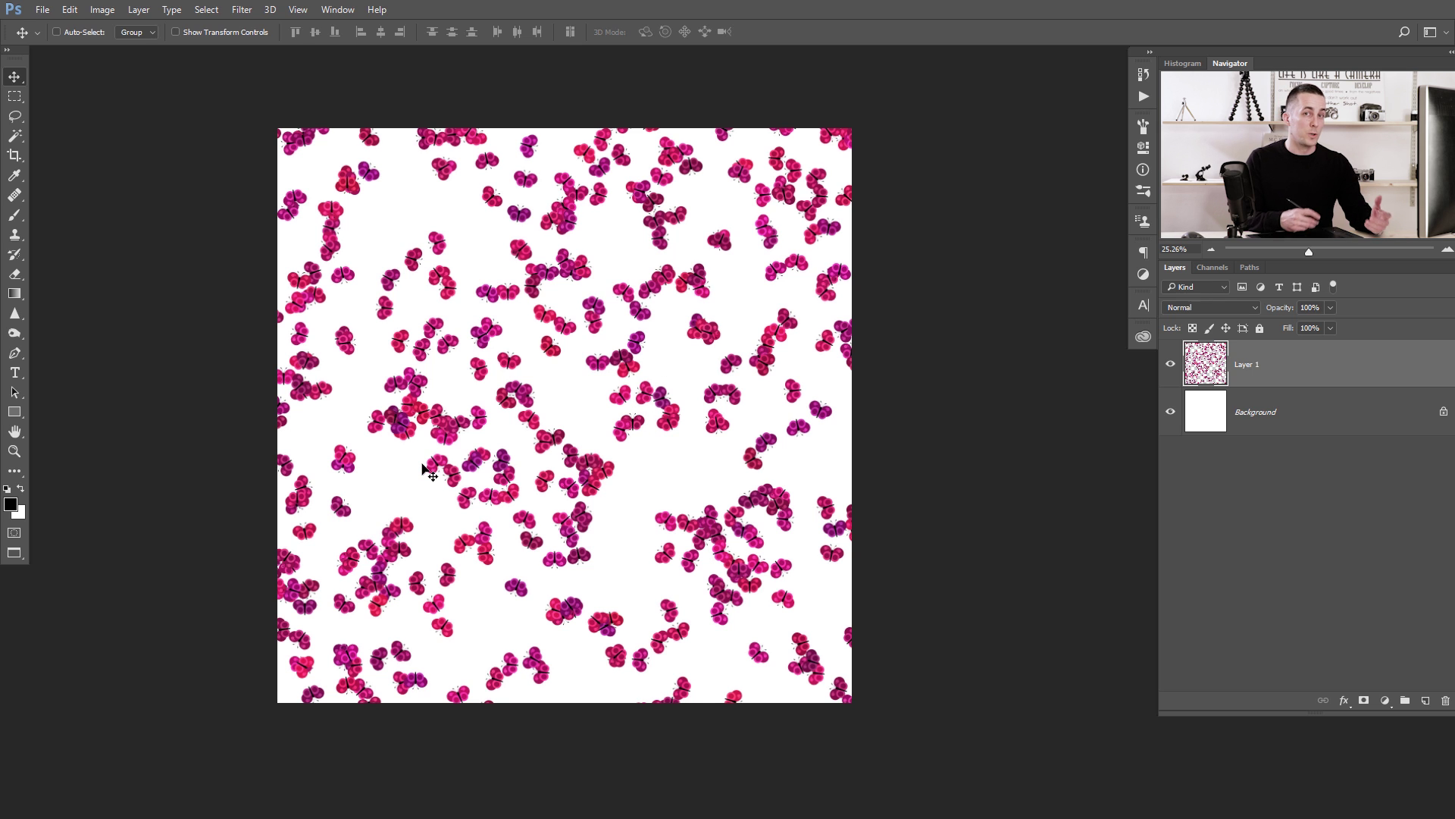
Add another layer on top and random-fill it with the butterfly pattern at density 1.1 and both scale factors 0.97.
{"action": "left_click", "coordinate": [1425, 700]}
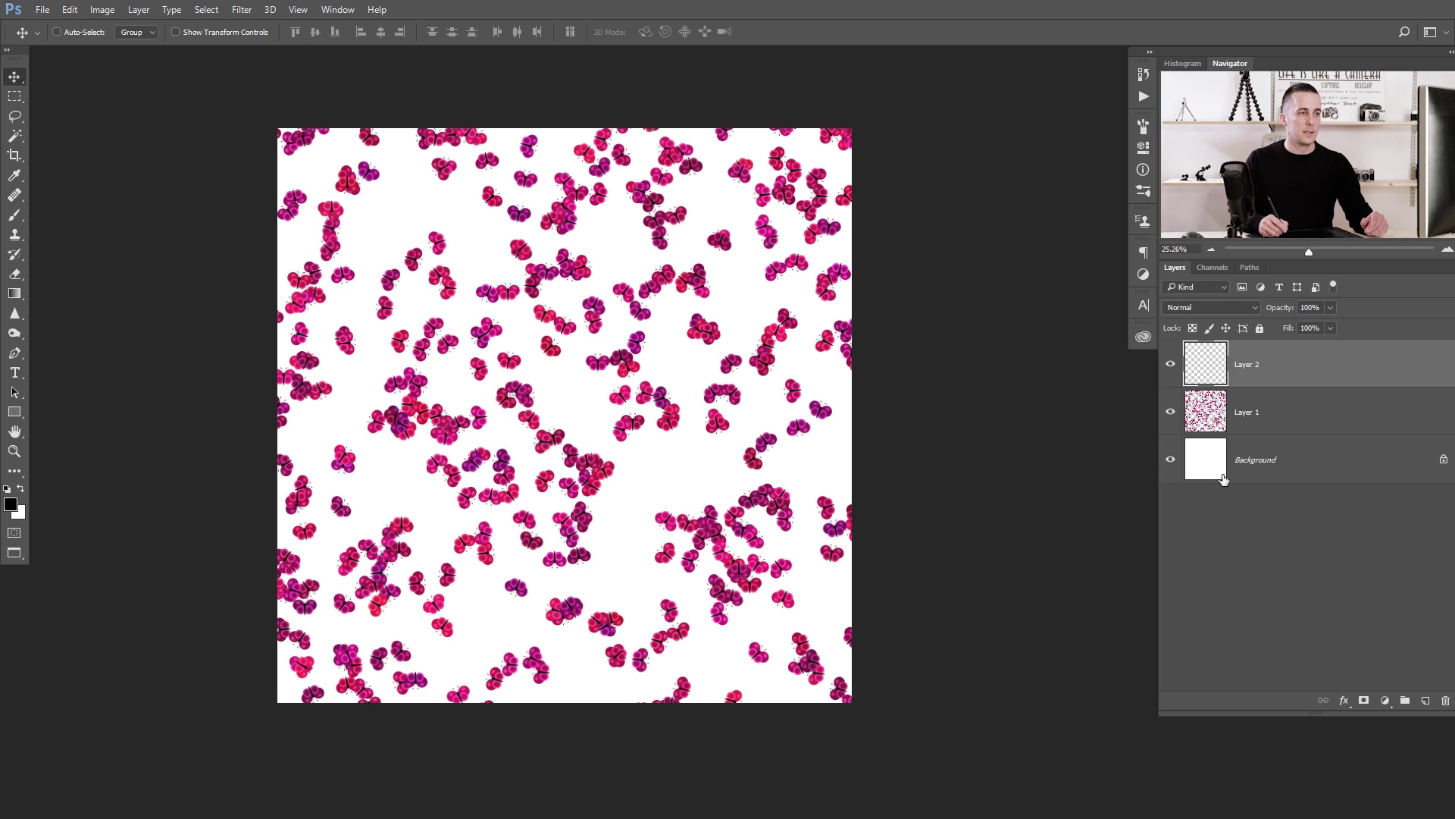
{"action": "key", "text": "shift+F5"}
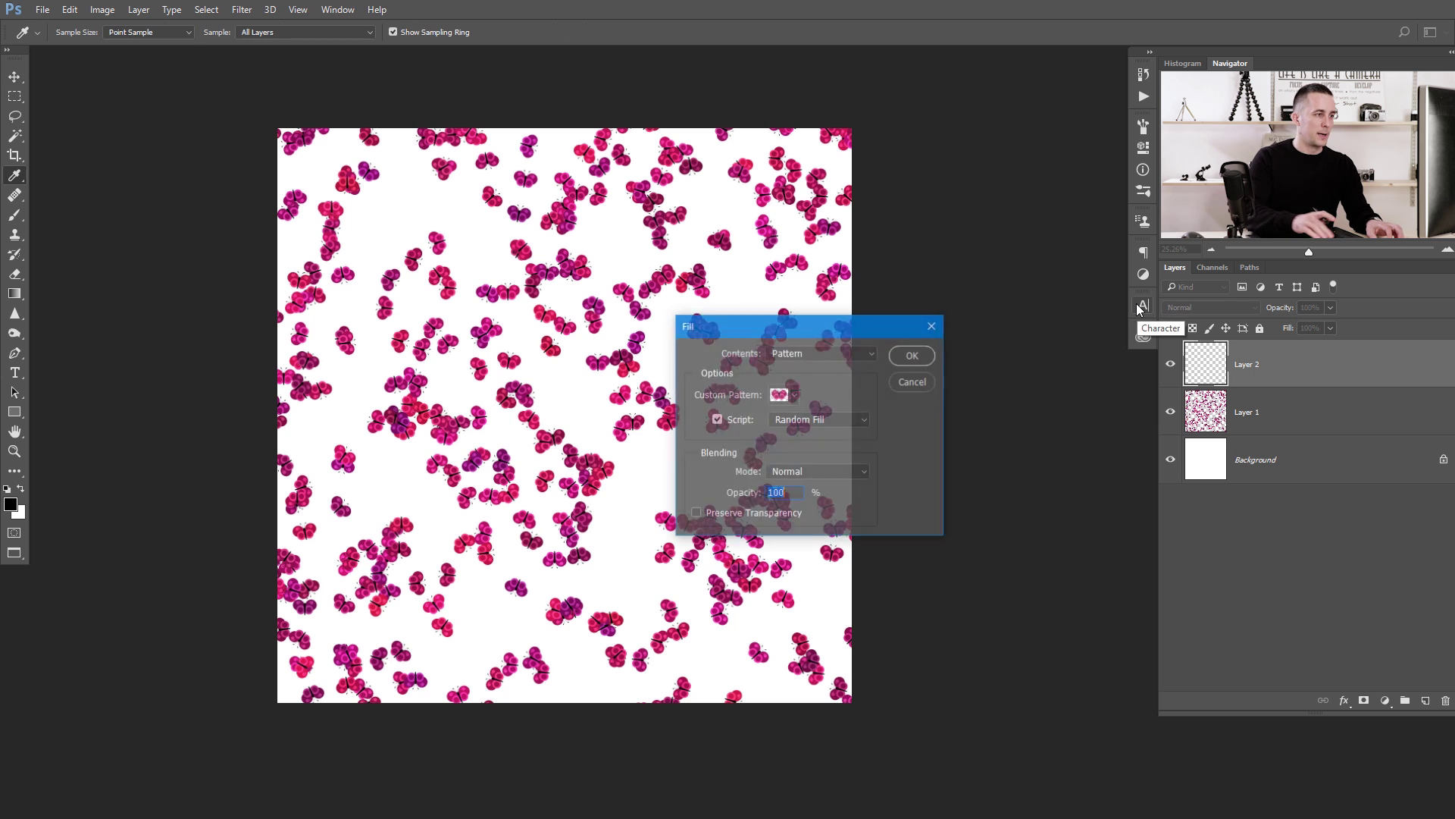
{"action": "left_click_drag", "start_coordinate": [859, 329], "coordinate": [883, 313]}
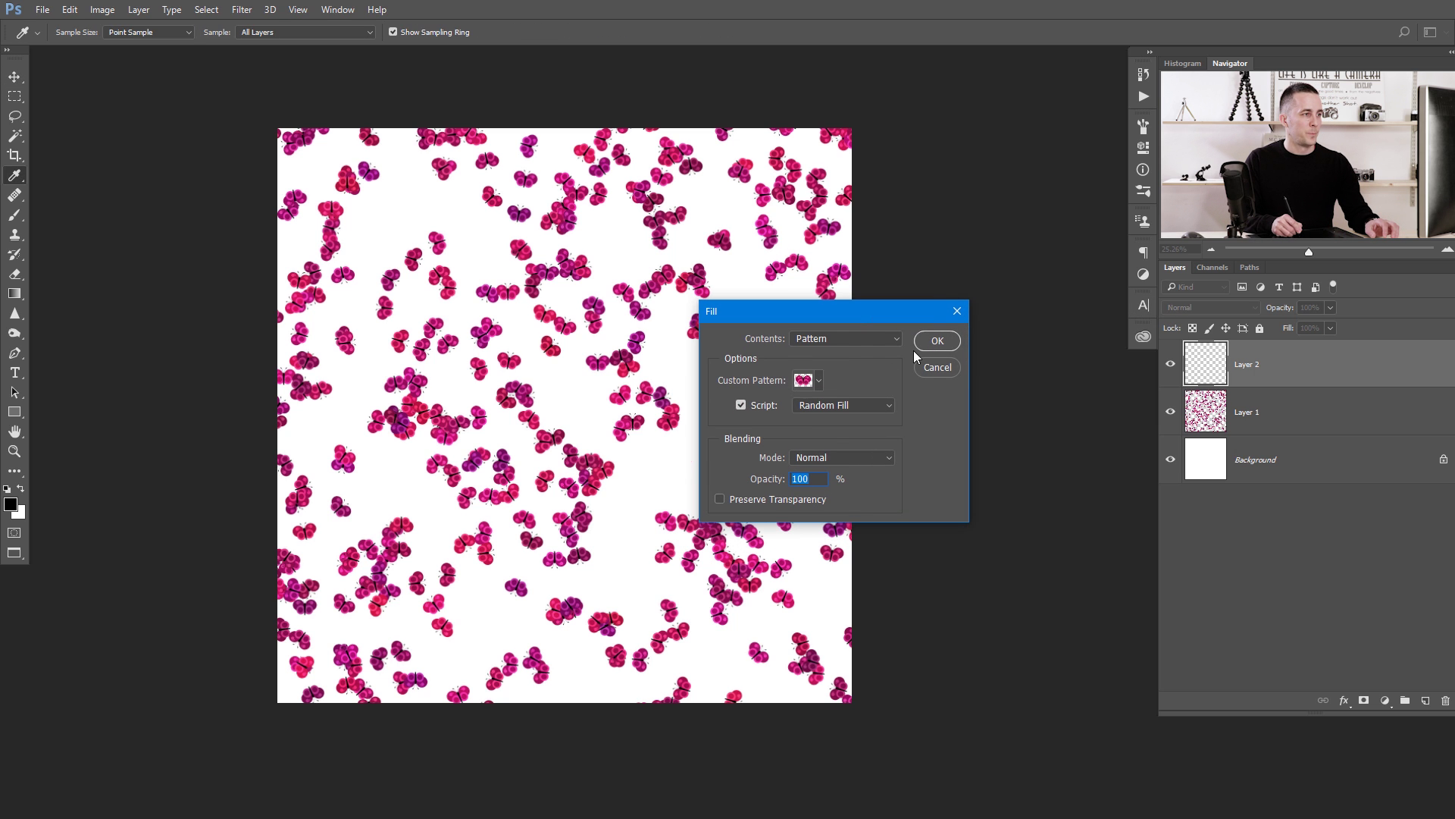
{"action": "left_click", "coordinate": [938, 340]}
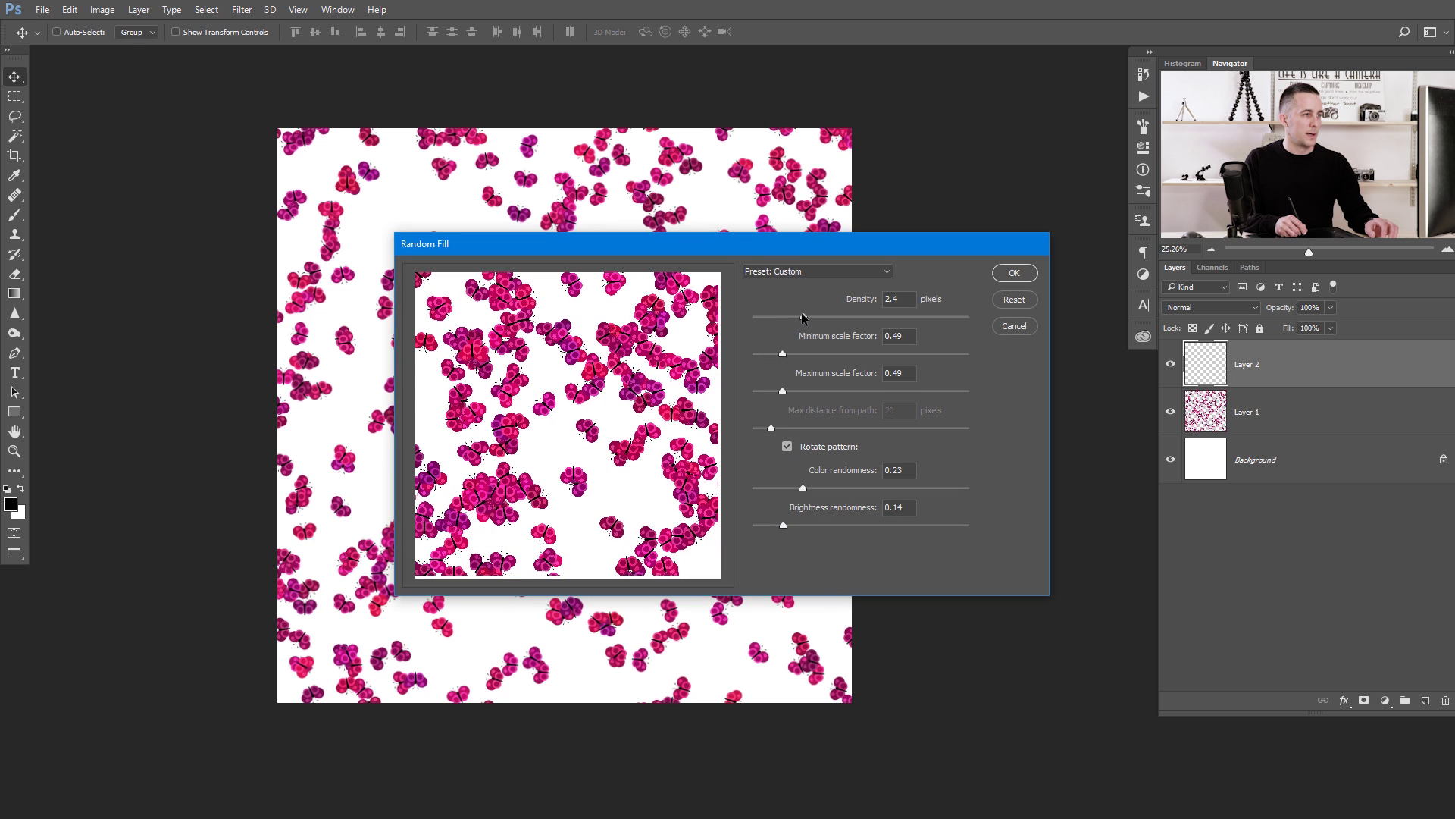
{"action": "left_click_drag", "start_coordinate": [802, 315], "coordinate": [818, 353]}
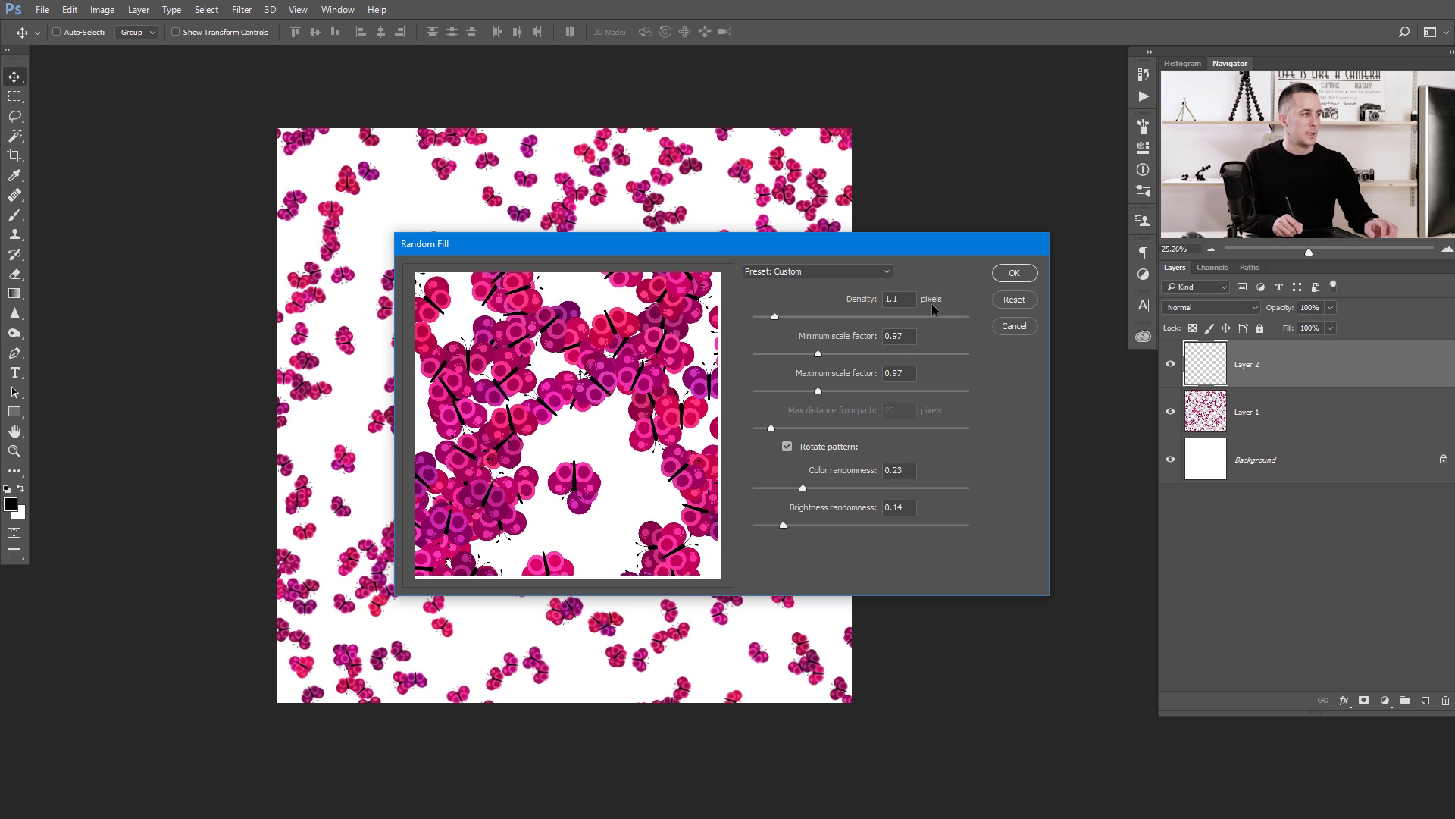
{"action": "left_click", "coordinate": [1012, 274]}
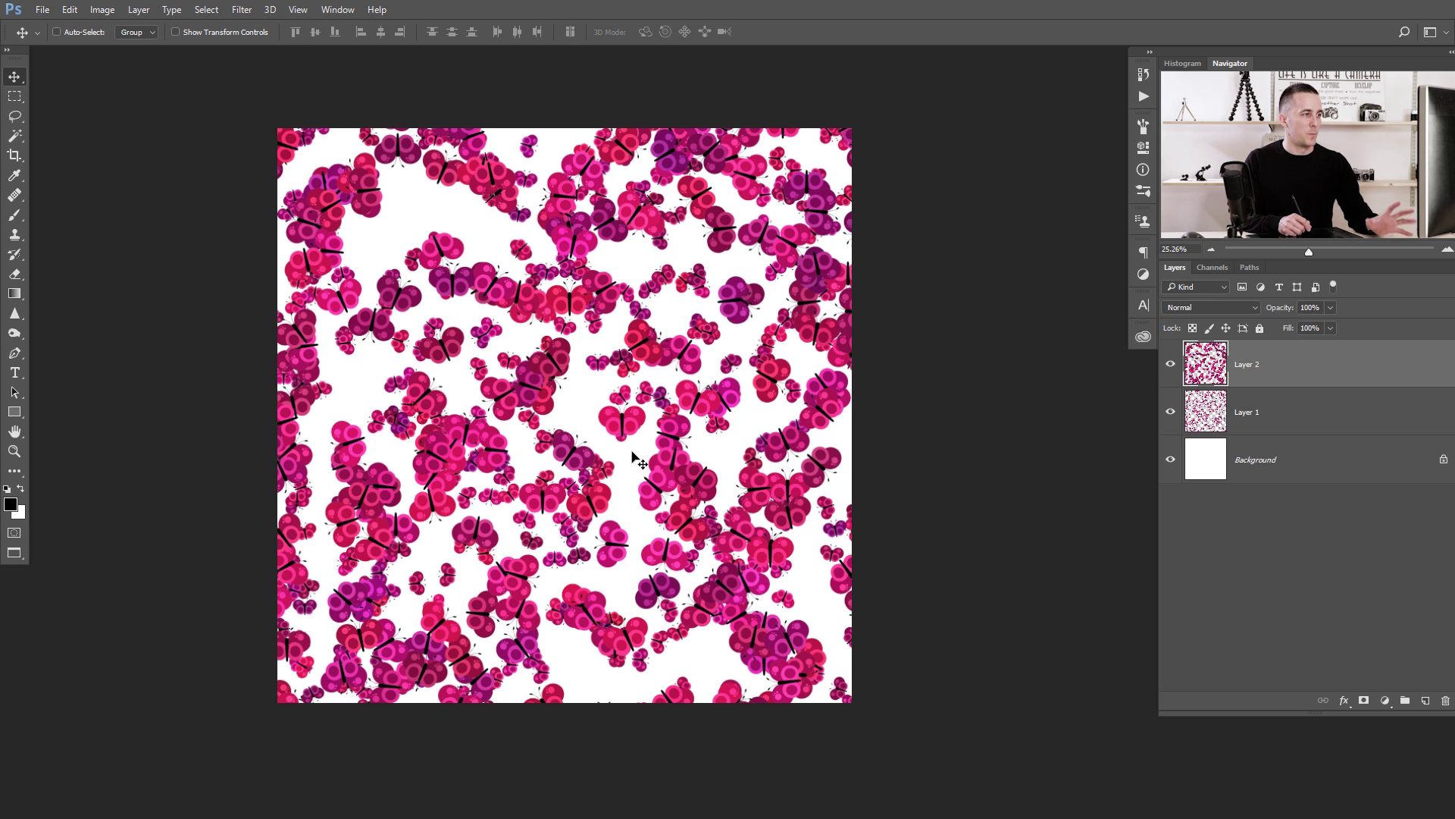
Hide Layer 2 and Layer 1, and add a new empty layer on top.
{"action": "left_click", "coordinate": [1170, 364]}
{"action": "left_click", "coordinate": [1171, 411]}
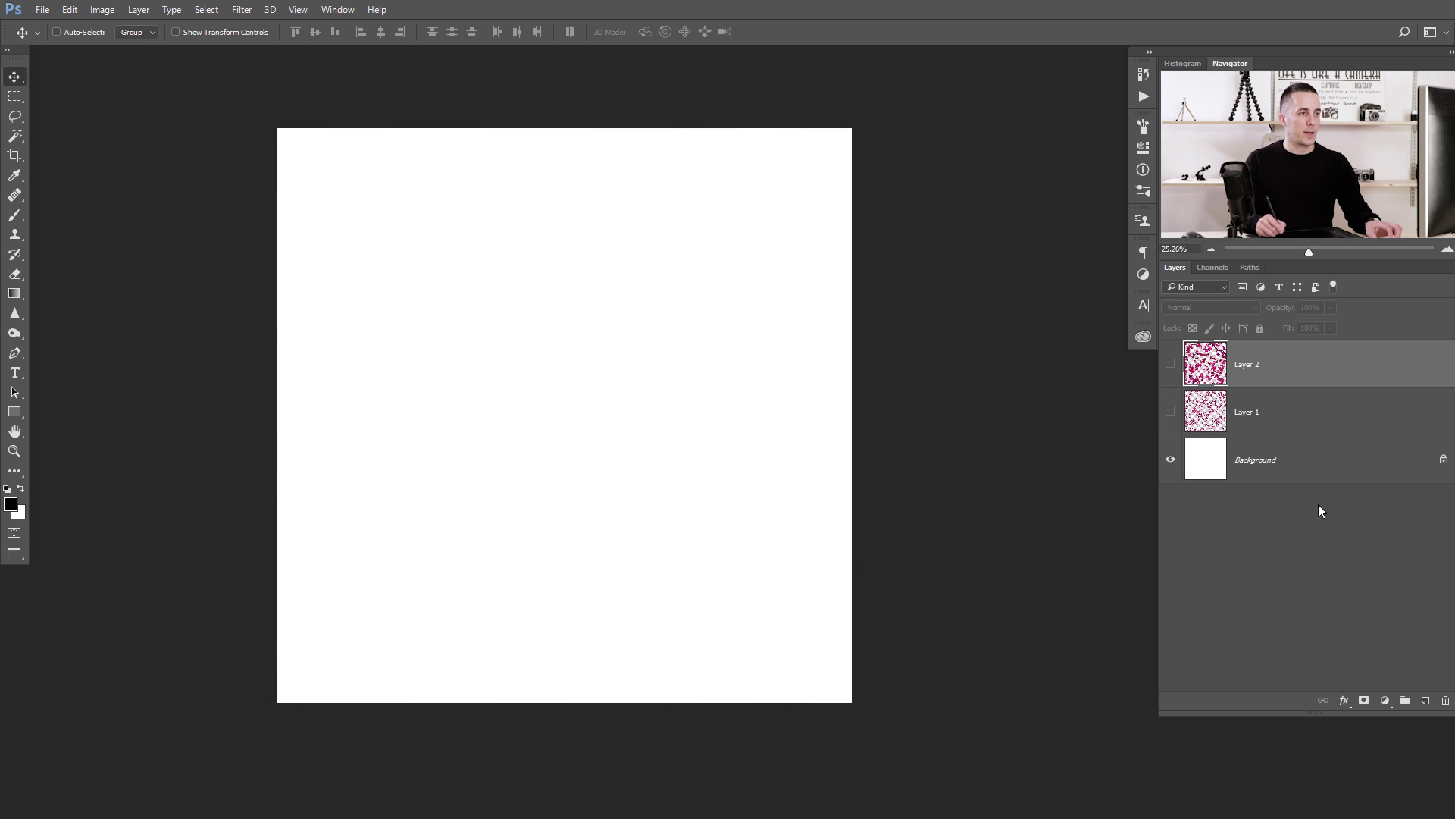
{"action": "left_click", "coordinate": [1425, 701]}
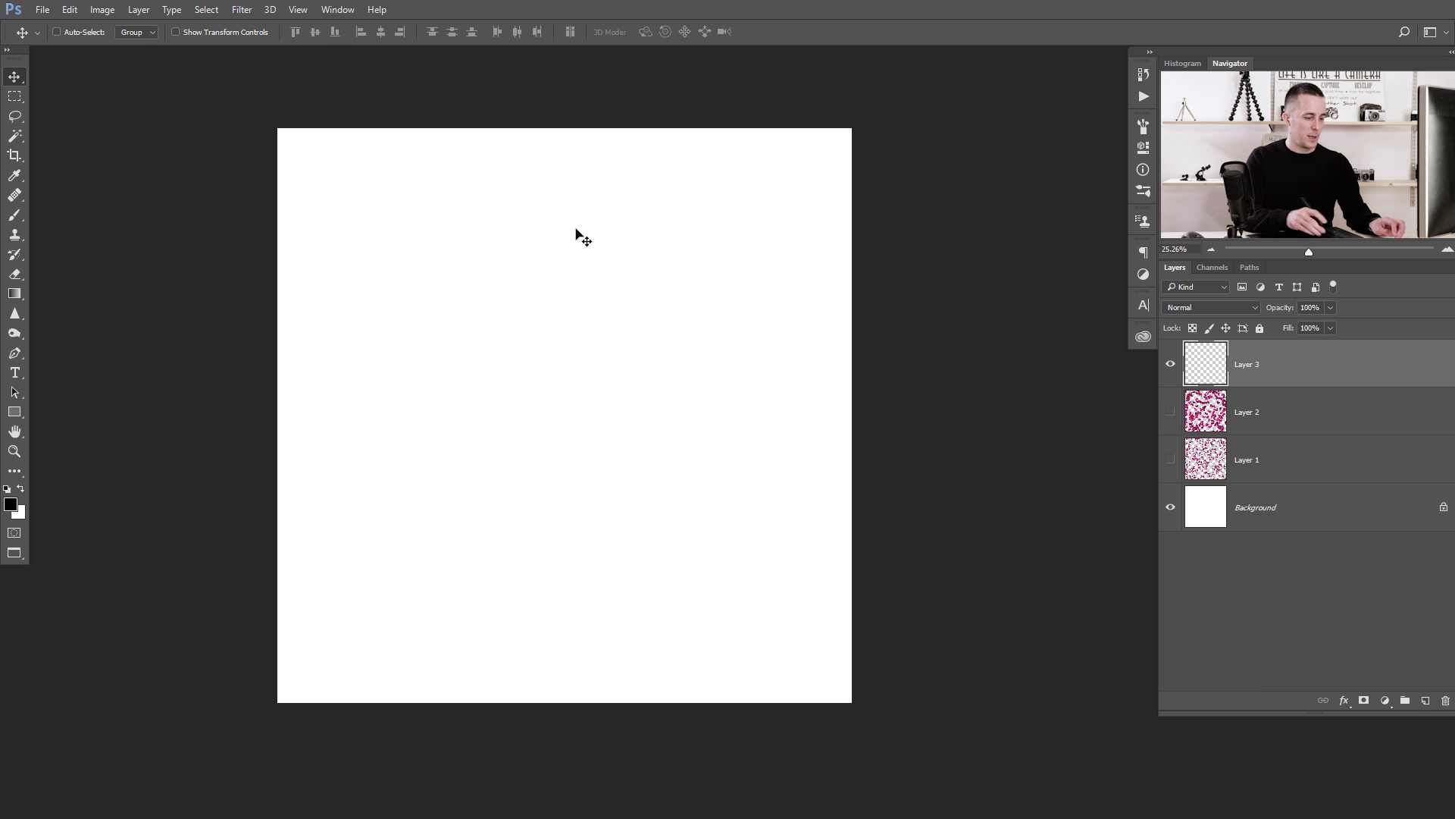
Fill Layer 3 with the butterfly pattern using the Spiral script, ring spacing 48 pixels, color randomness 0.16 and brightness randomness 0.18.
{"action": "key", "text": "i"}
{"action": "key", "text": "shift+F5"}
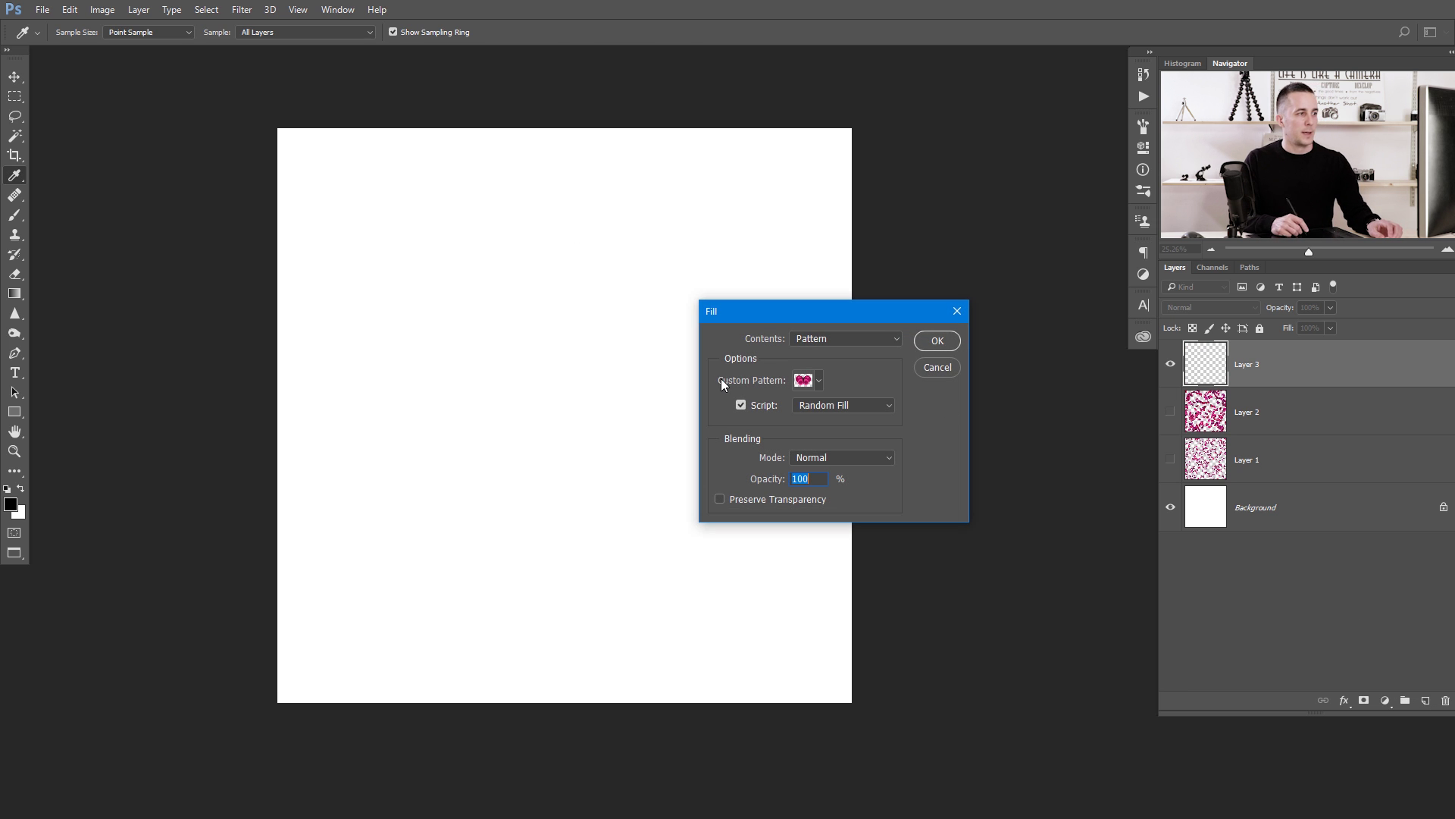
{"action": "left_click", "coordinate": [817, 409]}
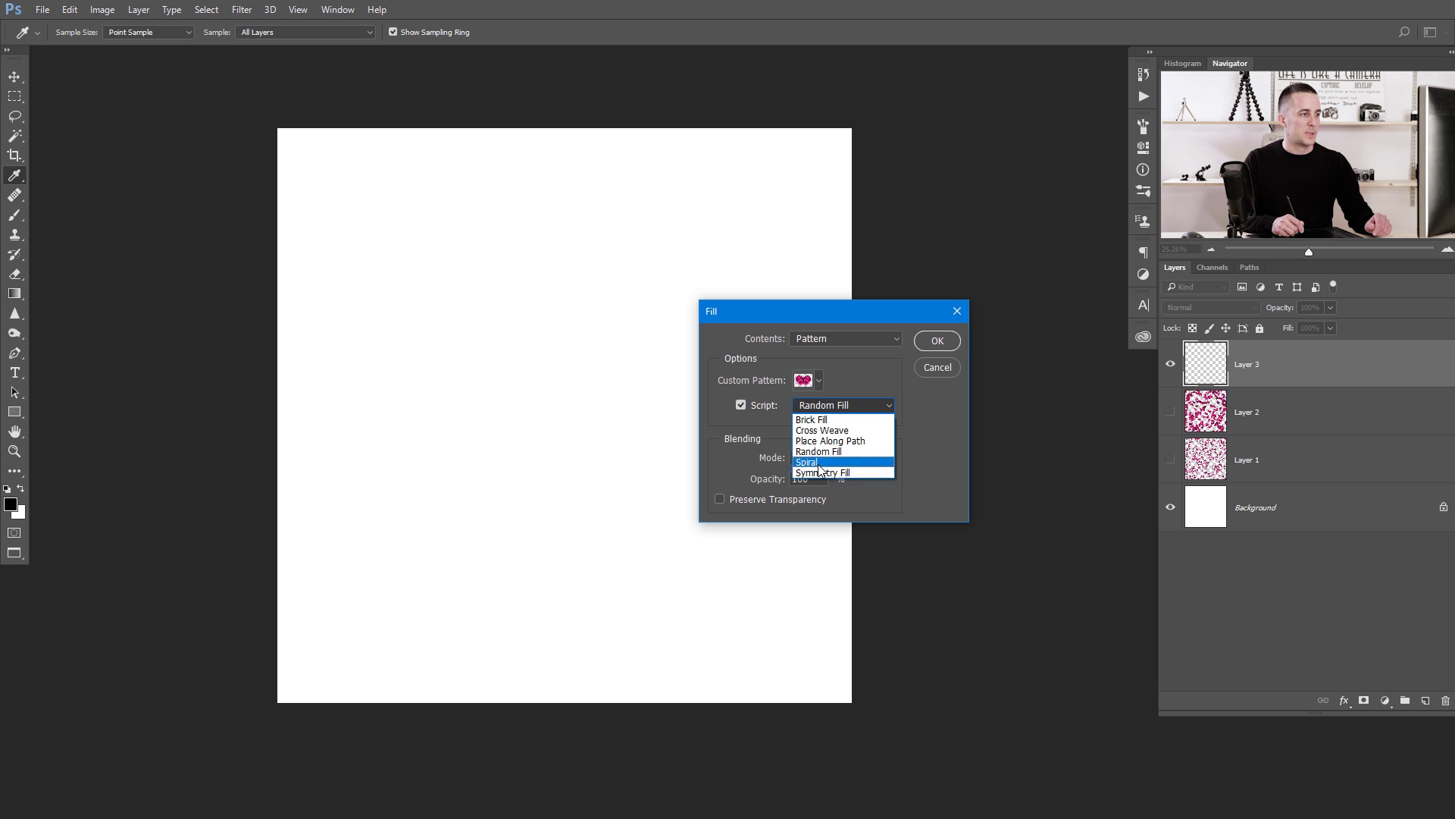
{"action": "left_click", "coordinate": [811, 461]}
{"action": "left_click", "coordinate": [937, 342]}
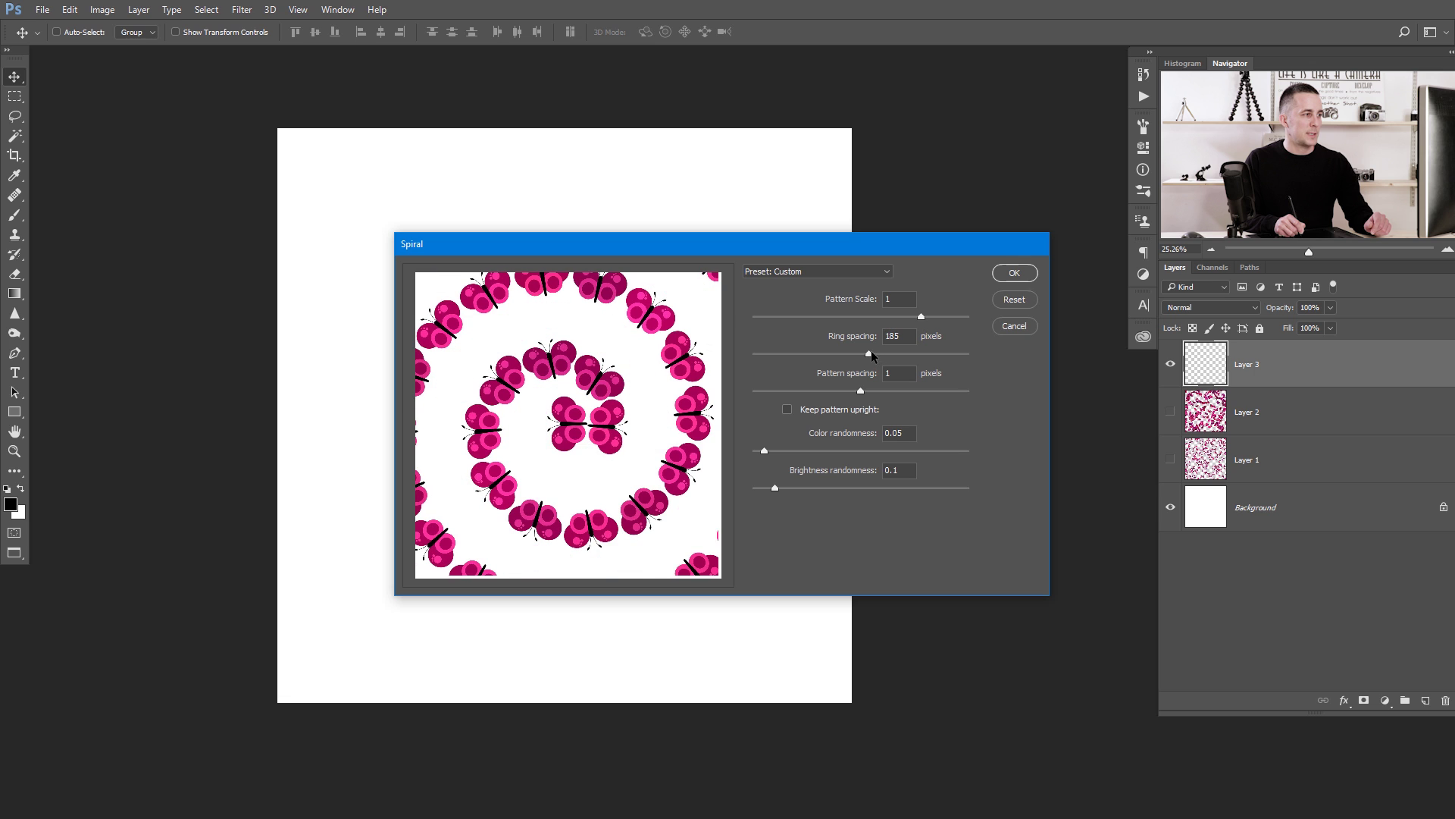
{"action": "left_click_drag", "start_coordinate": [894, 351], "coordinate": [837, 354]}
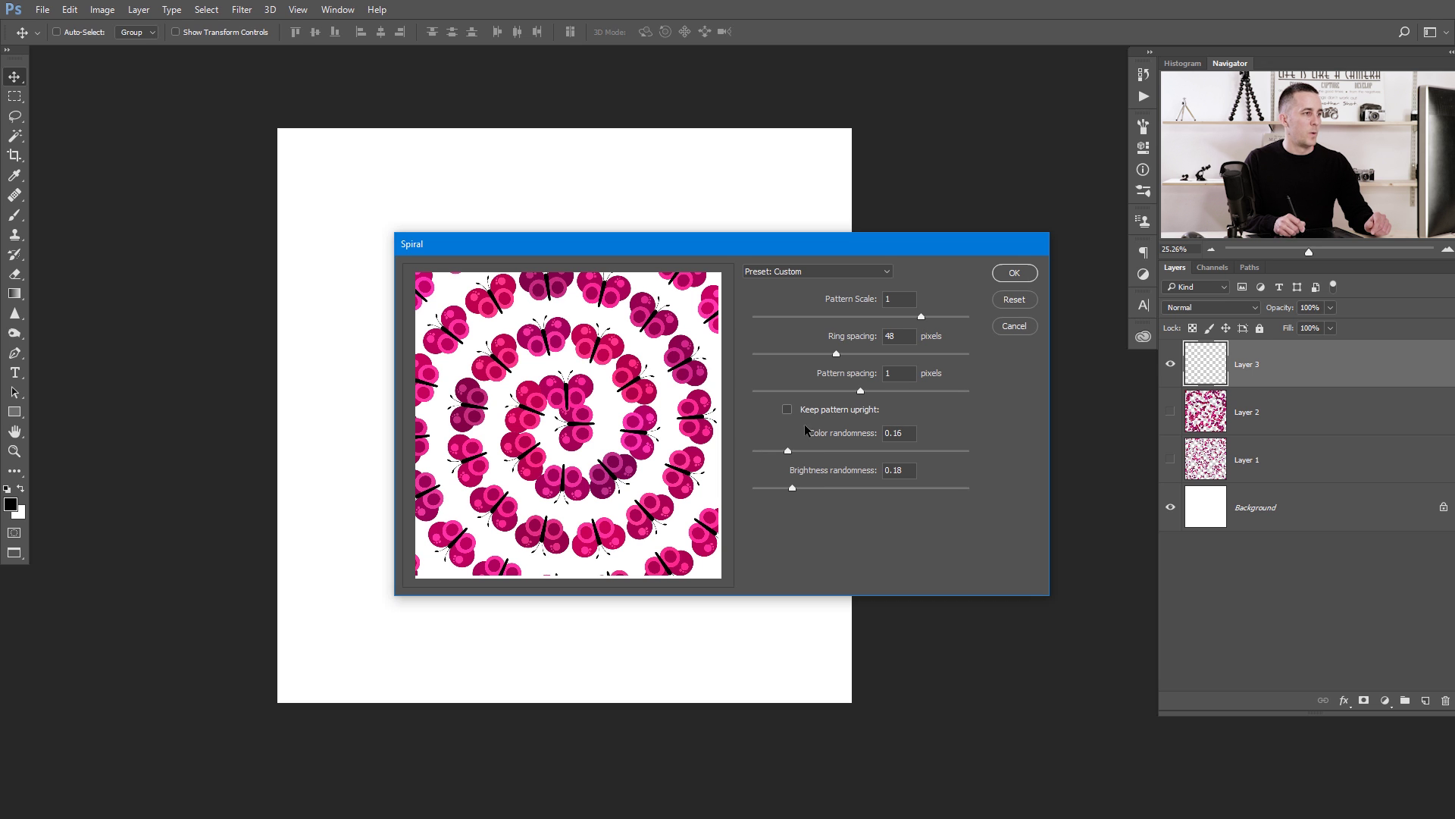
{"action": "left_click", "coordinate": [1015, 272]}
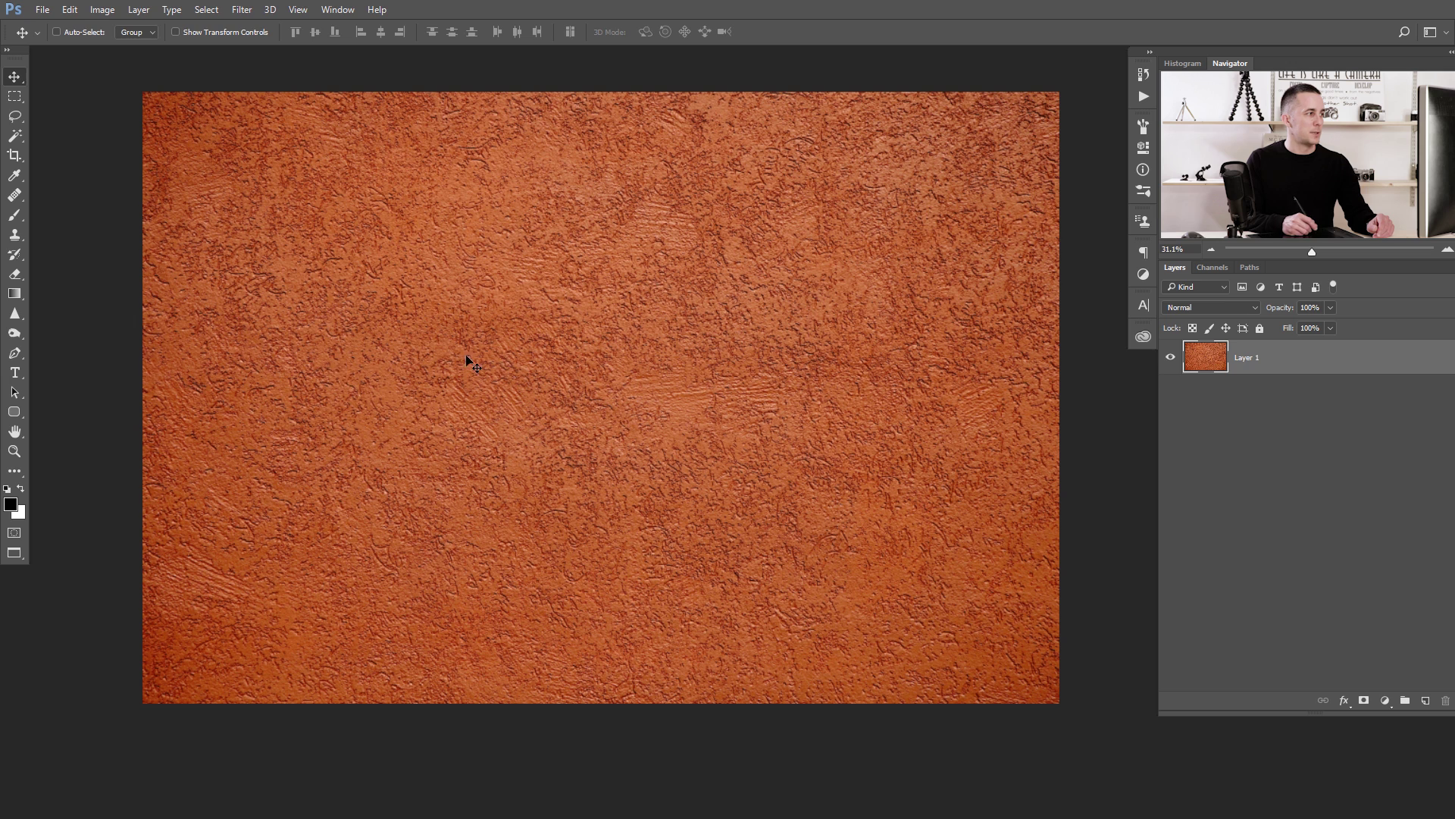
Draw a black rounded rectangle about 2695 by 1234 px over the orange plaster texture and set all its corner radii to 20 px.
{"action": "left_click", "coordinate": [14, 412]}
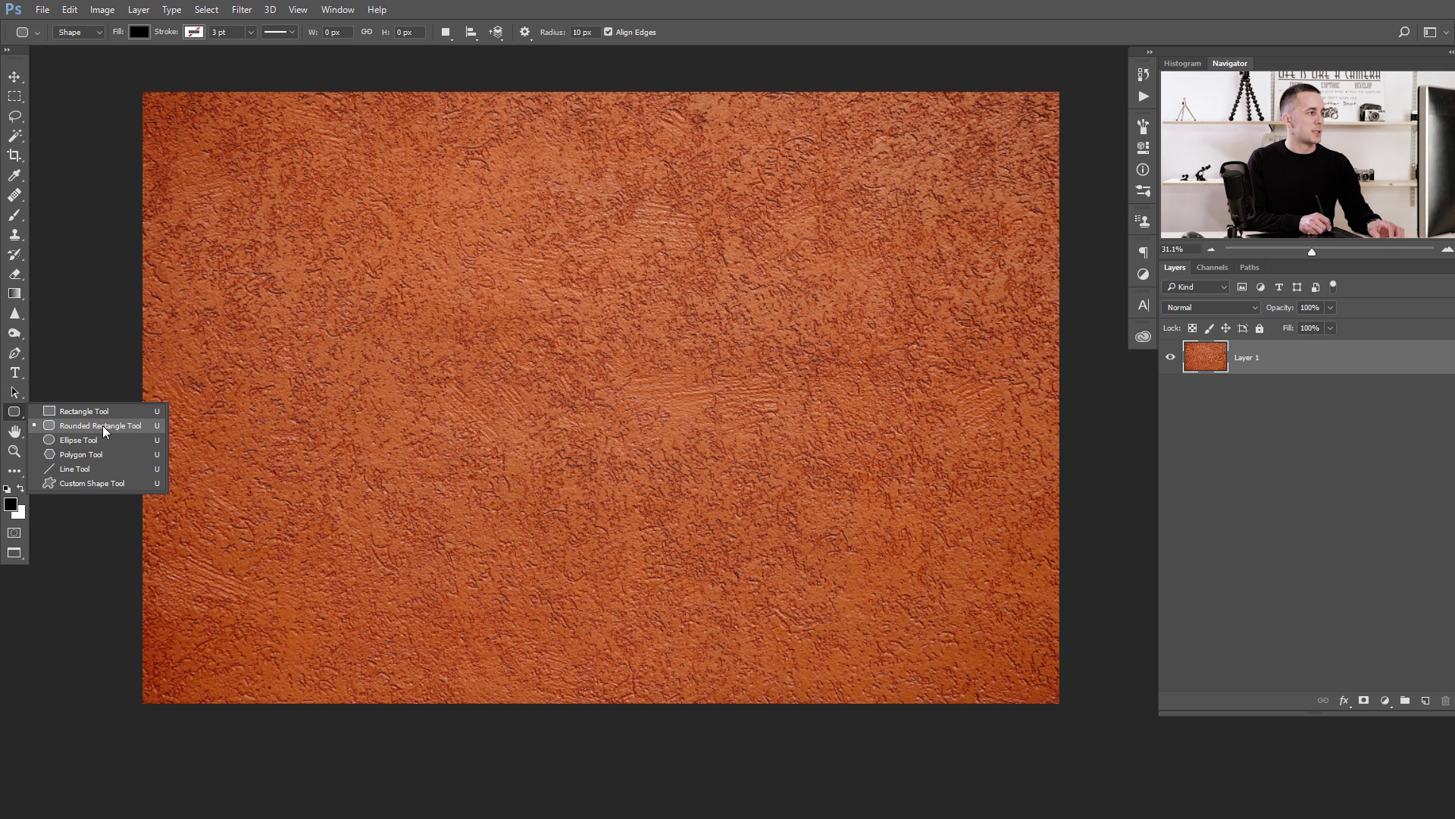
{"action": "left_click", "coordinate": [129, 426]}
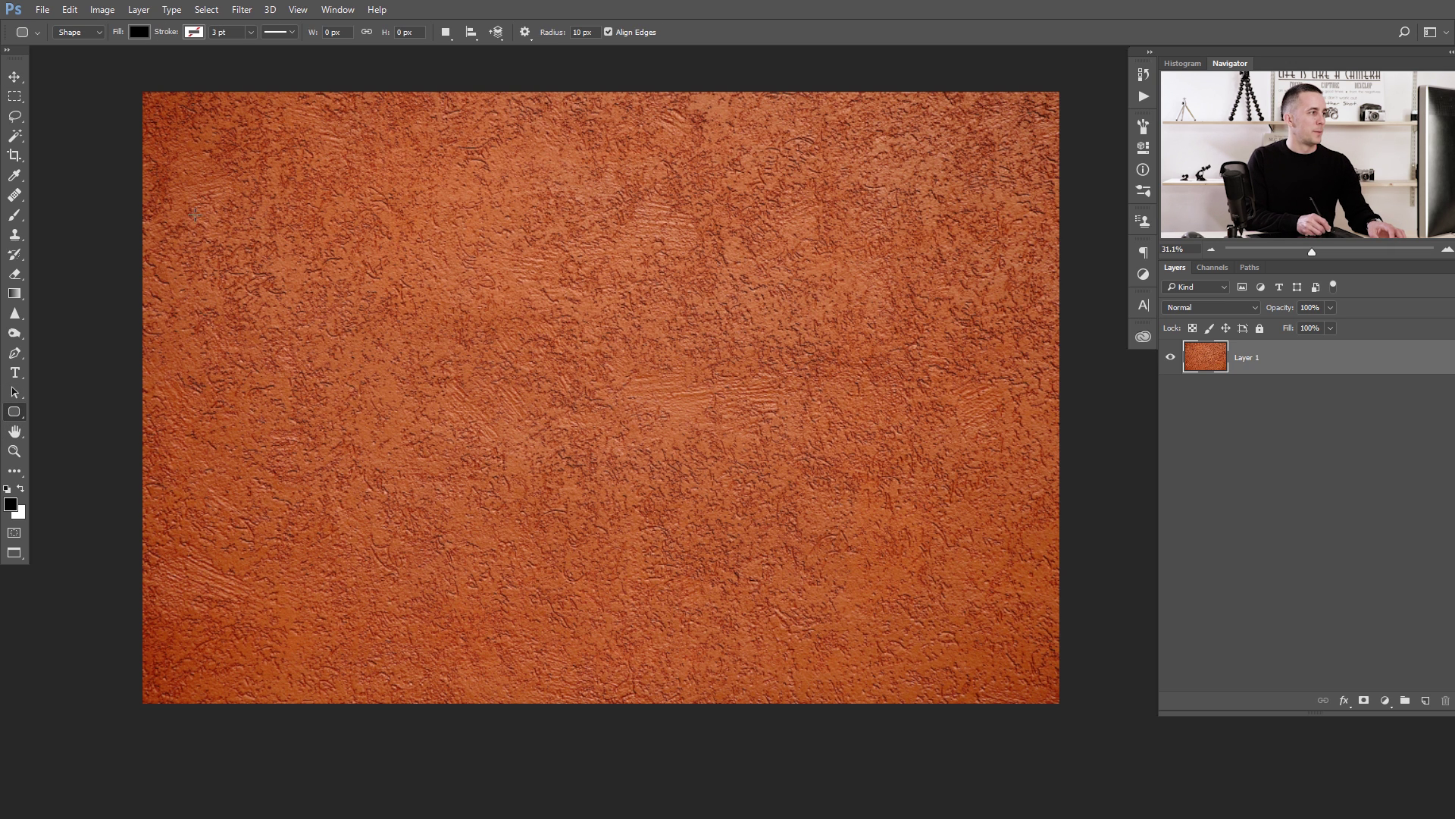
{"action": "left_click_drag", "start_coordinate": [250, 235], "coordinate": [881, 525]}
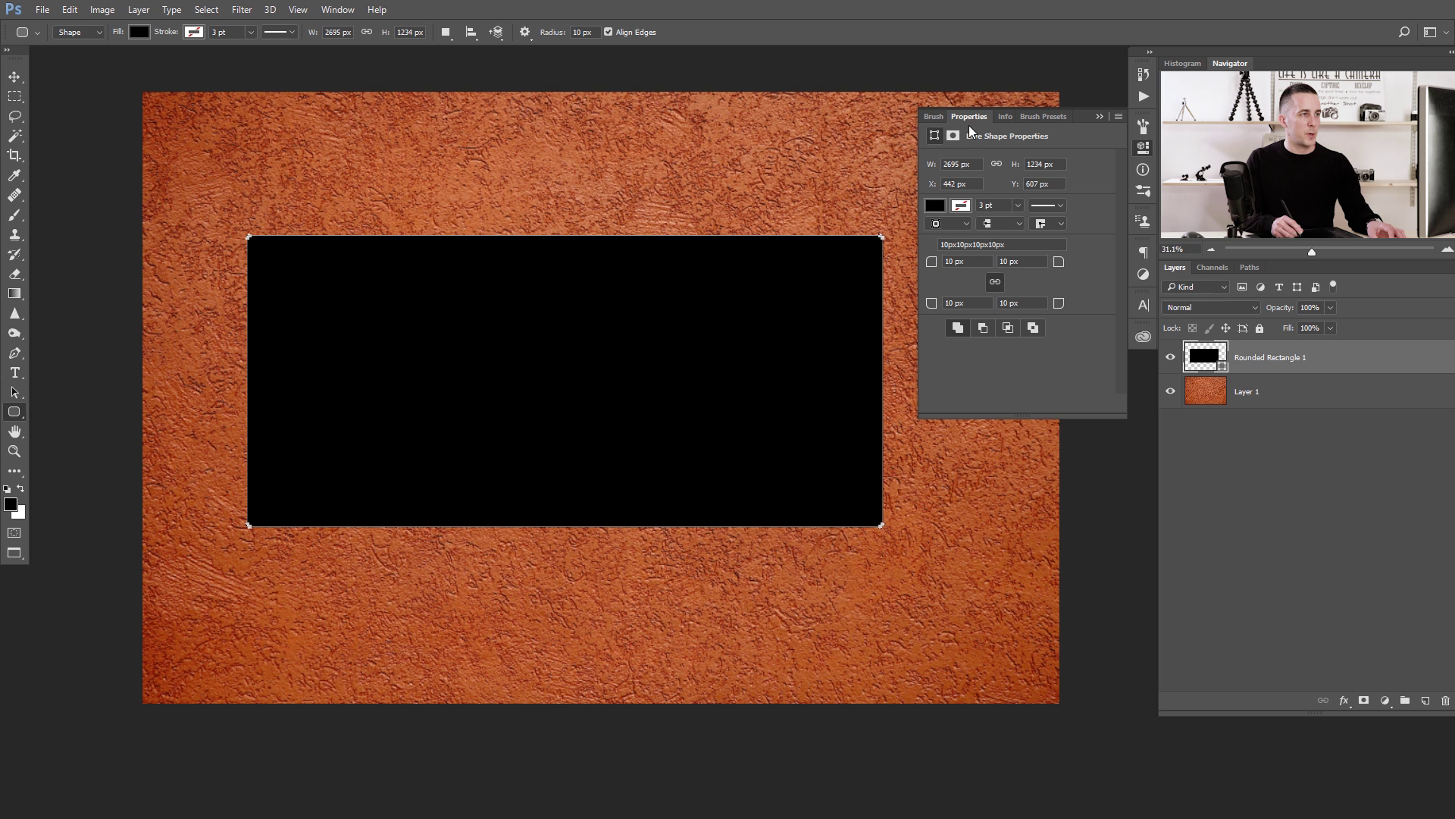
{"action": "left_click", "coordinate": [974, 261]}
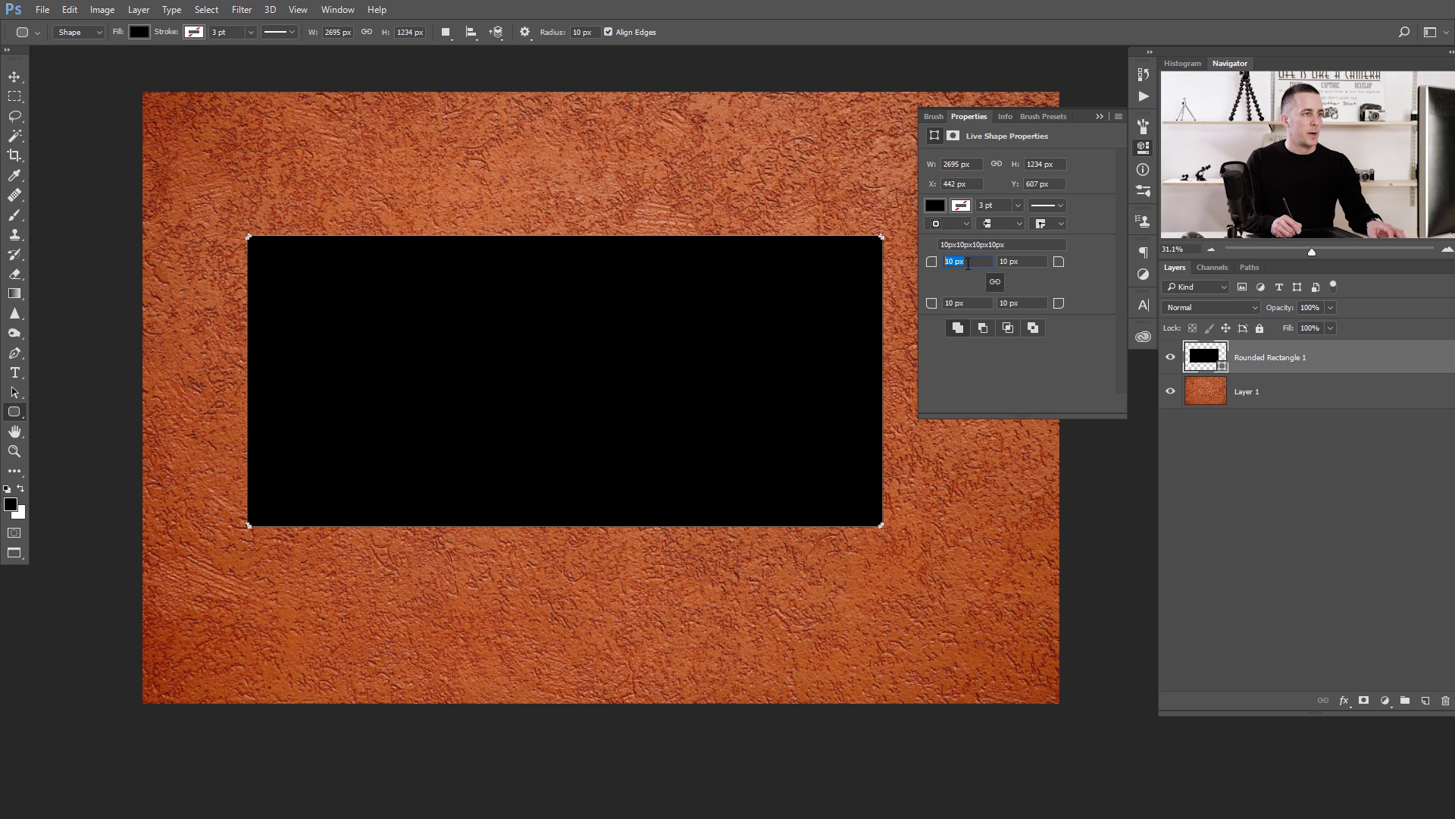
{"action": "type", "text": "20"}
{"action": "key", "text": "Tab"}
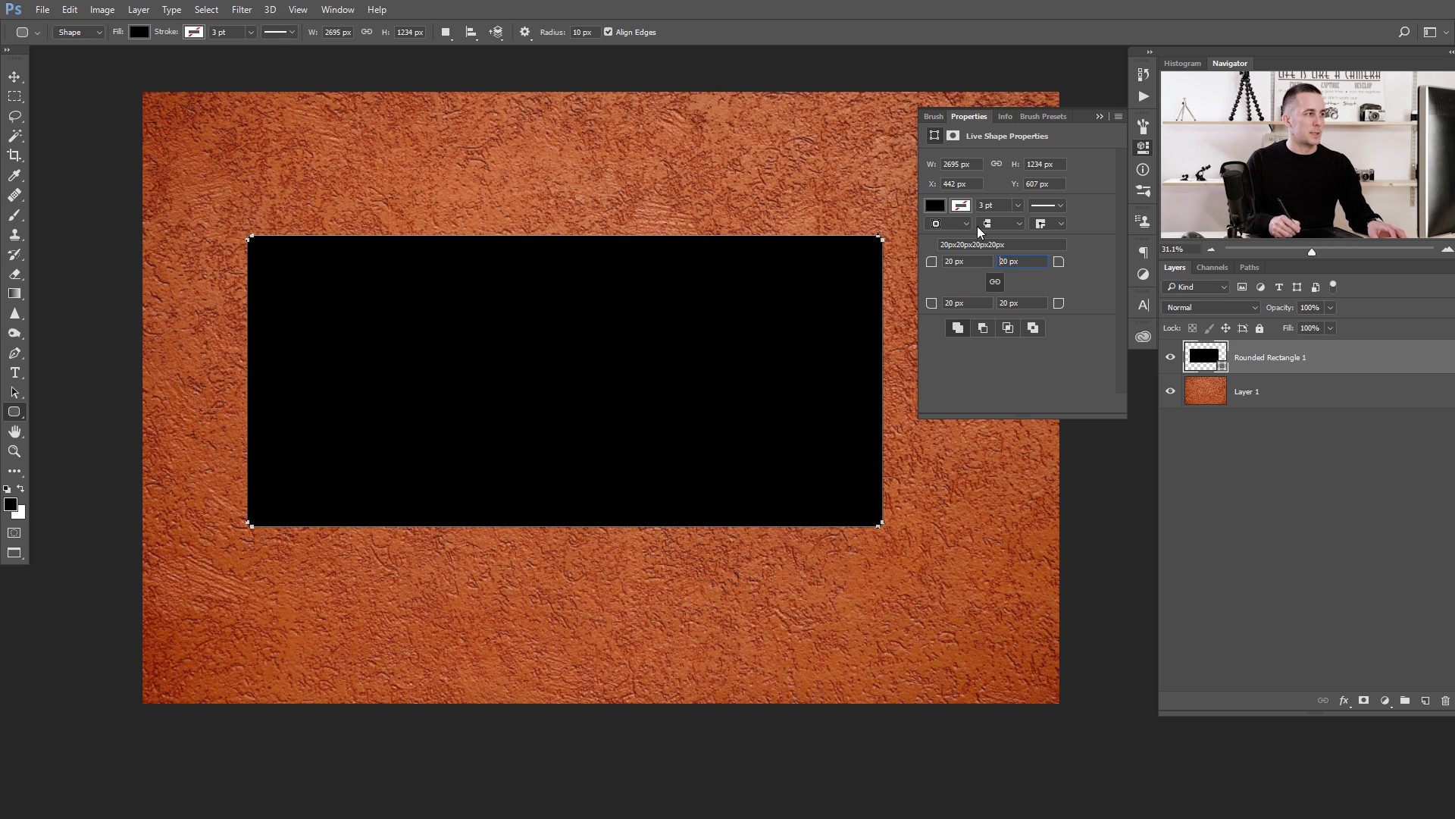
{"action": "left_click", "coordinate": [1100, 118]}
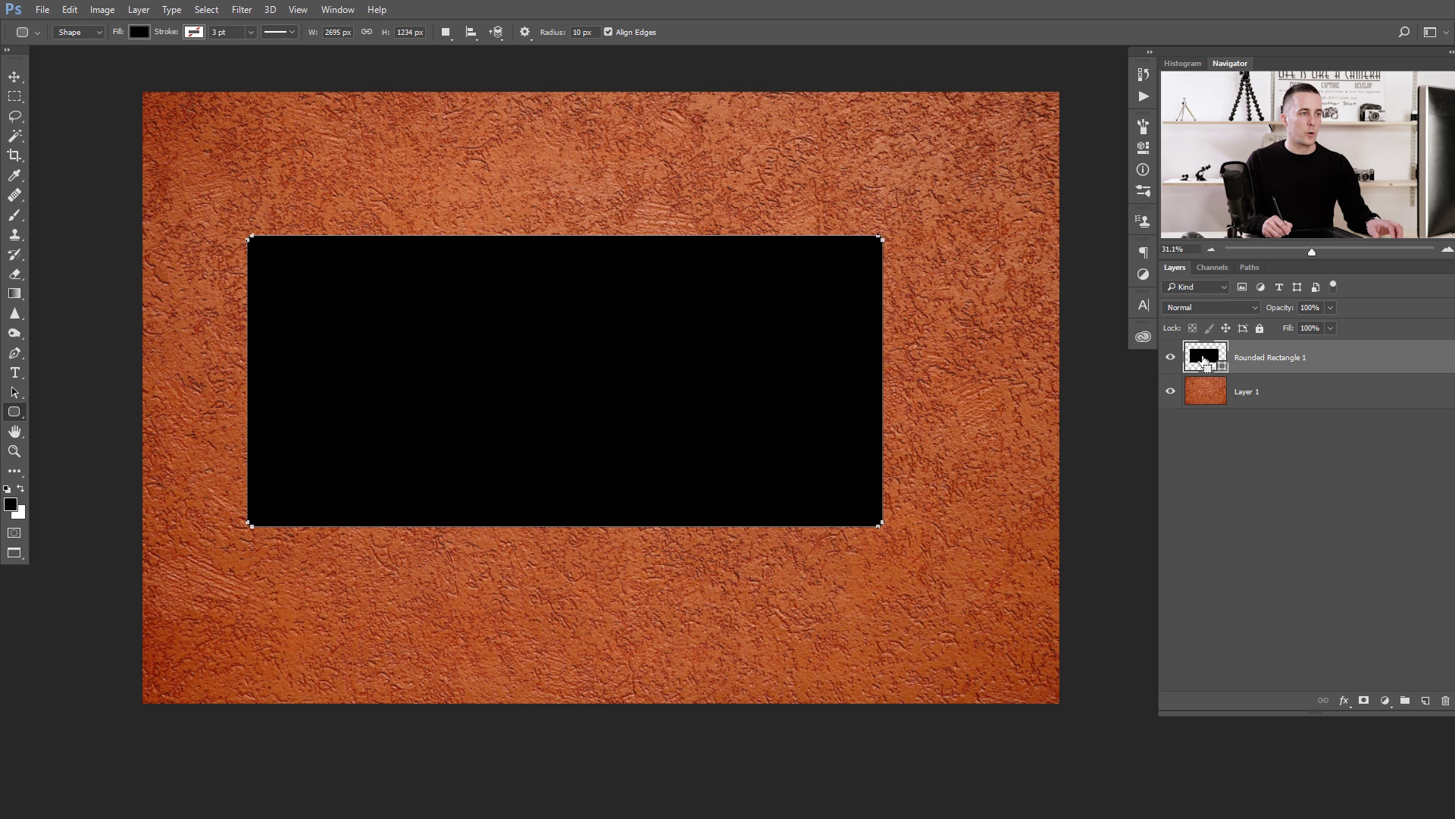
Copy the rectangle-shaped area of the plaster texture to its own layer and hide the rounded rectangle and the original texture layer.
{"action": "left_click", "coordinate": [1203, 360], "text": "ctrl"}
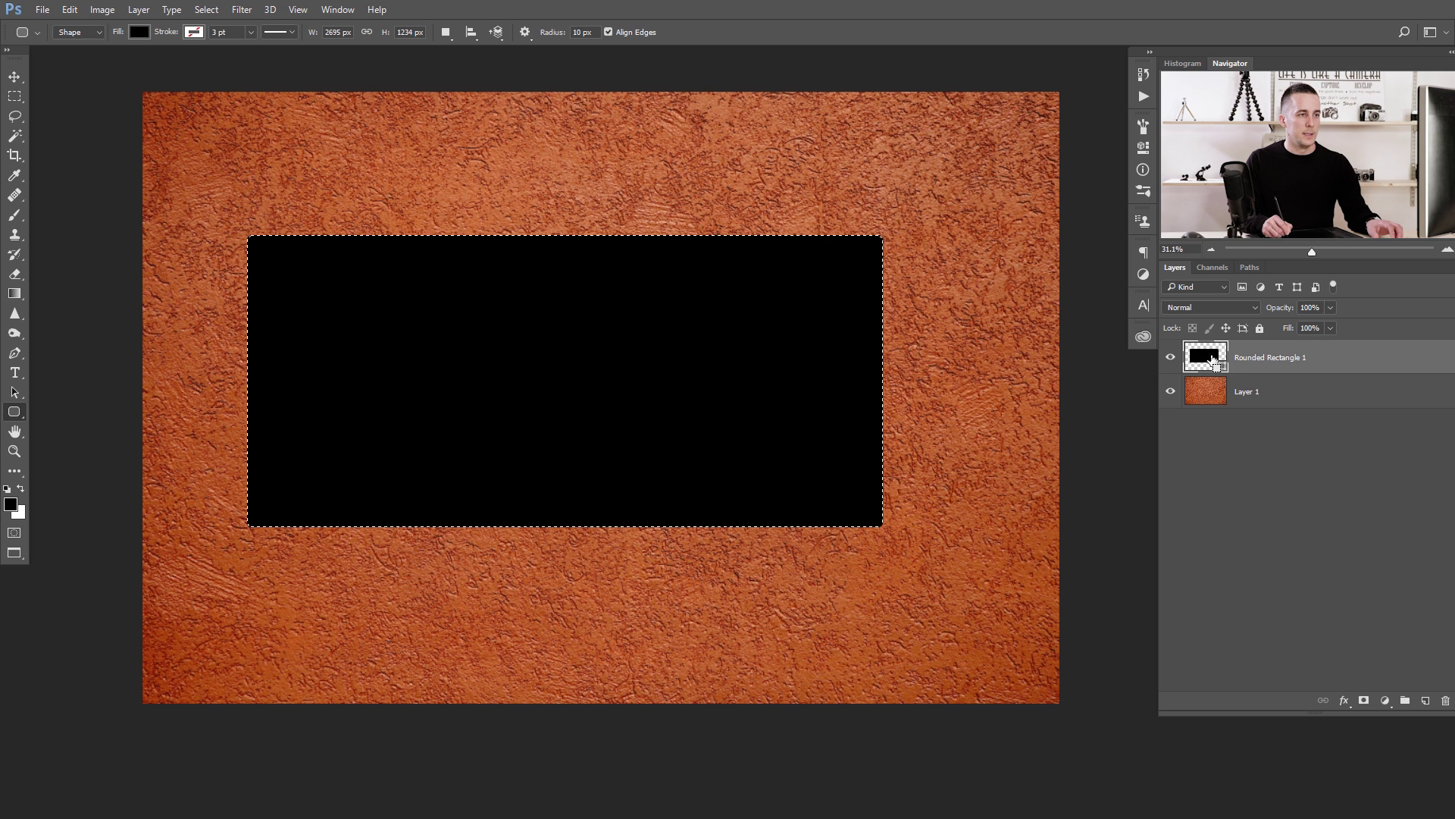
{"action": "left_click", "coordinate": [1210, 395]}
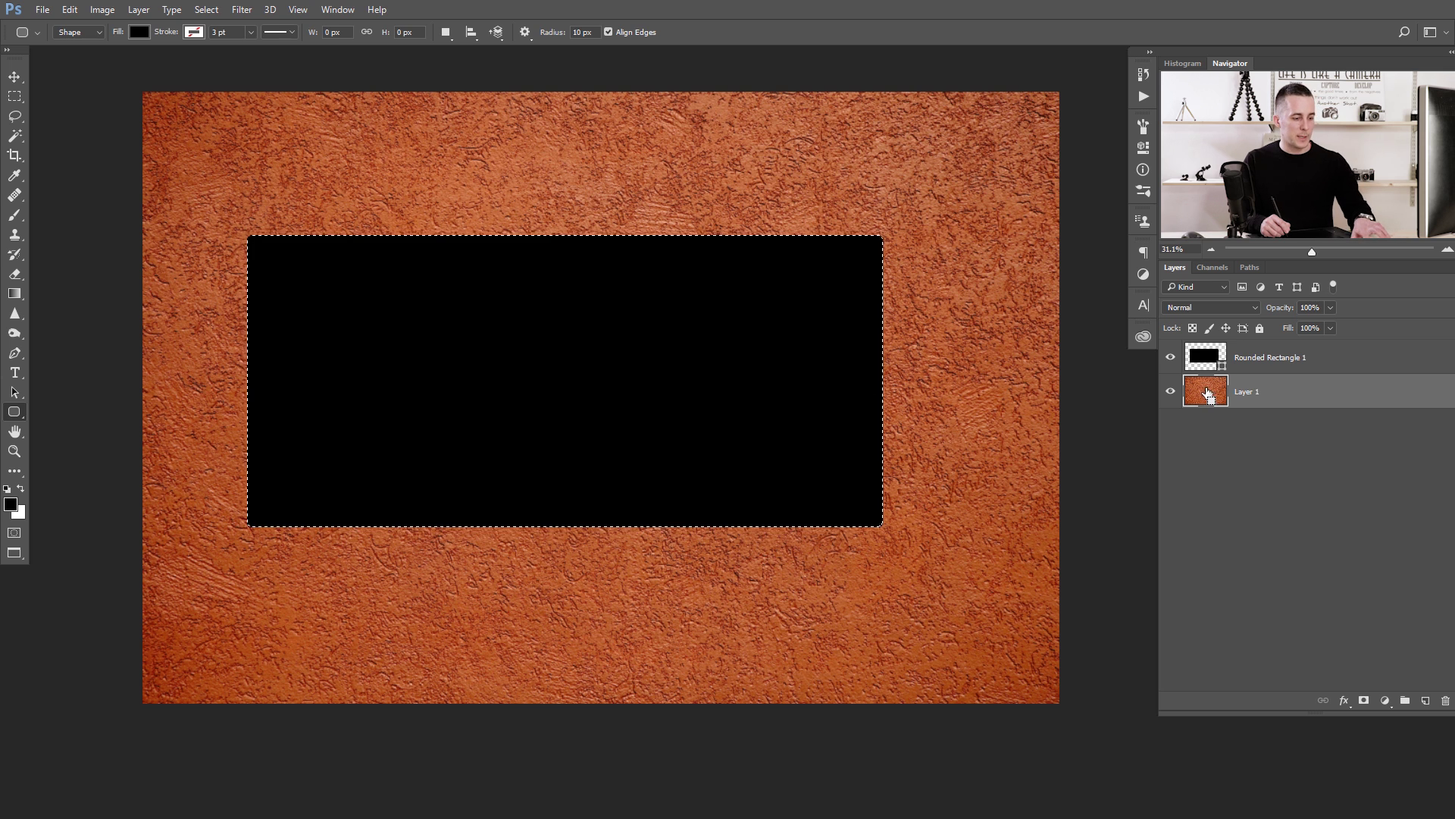
{"action": "key", "text": "ctrl+j"}
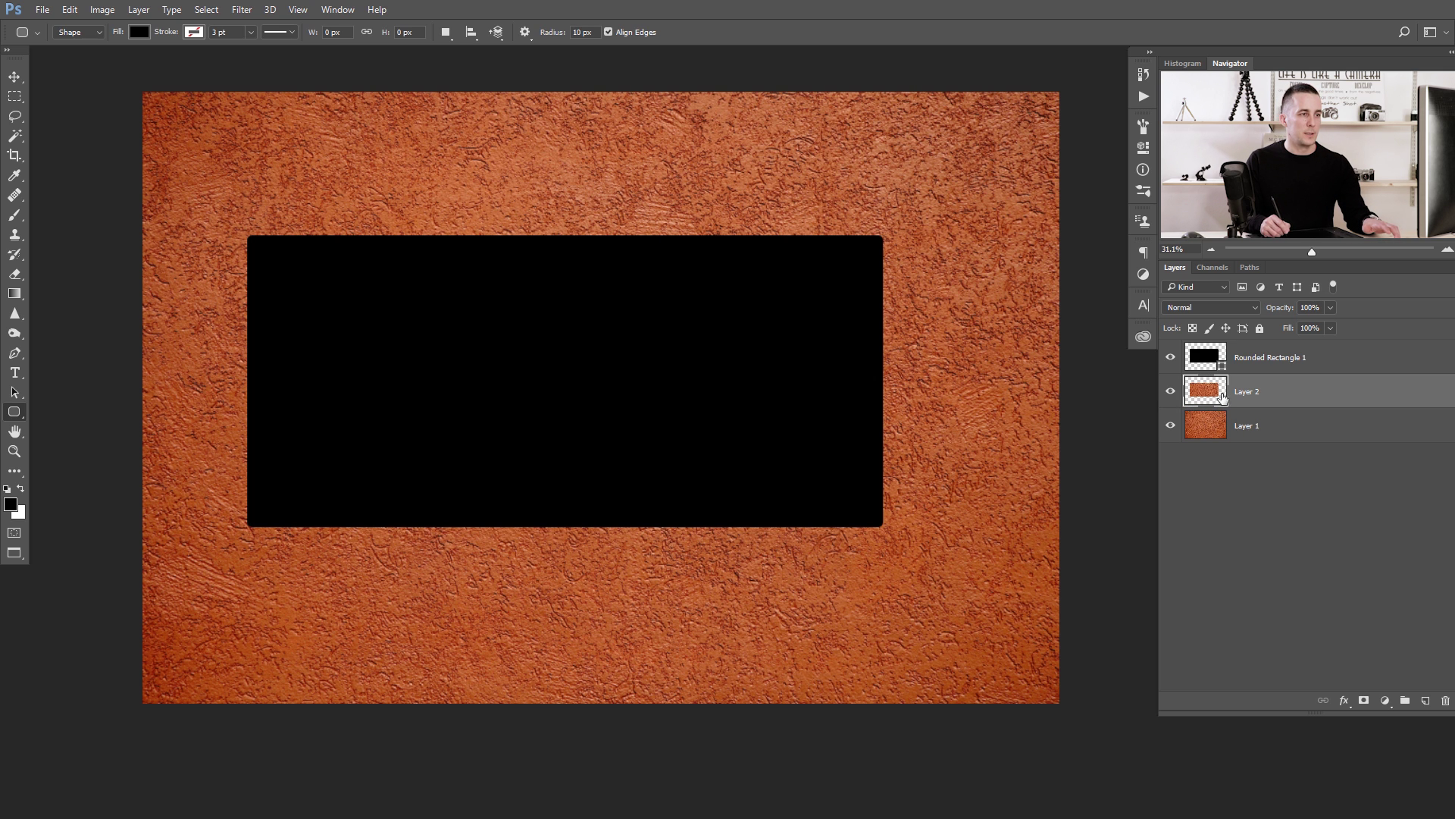
{"action": "left_click", "coordinate": [1171, 357]}
{"action": "left_click", "coordinate": [1171, 427]}
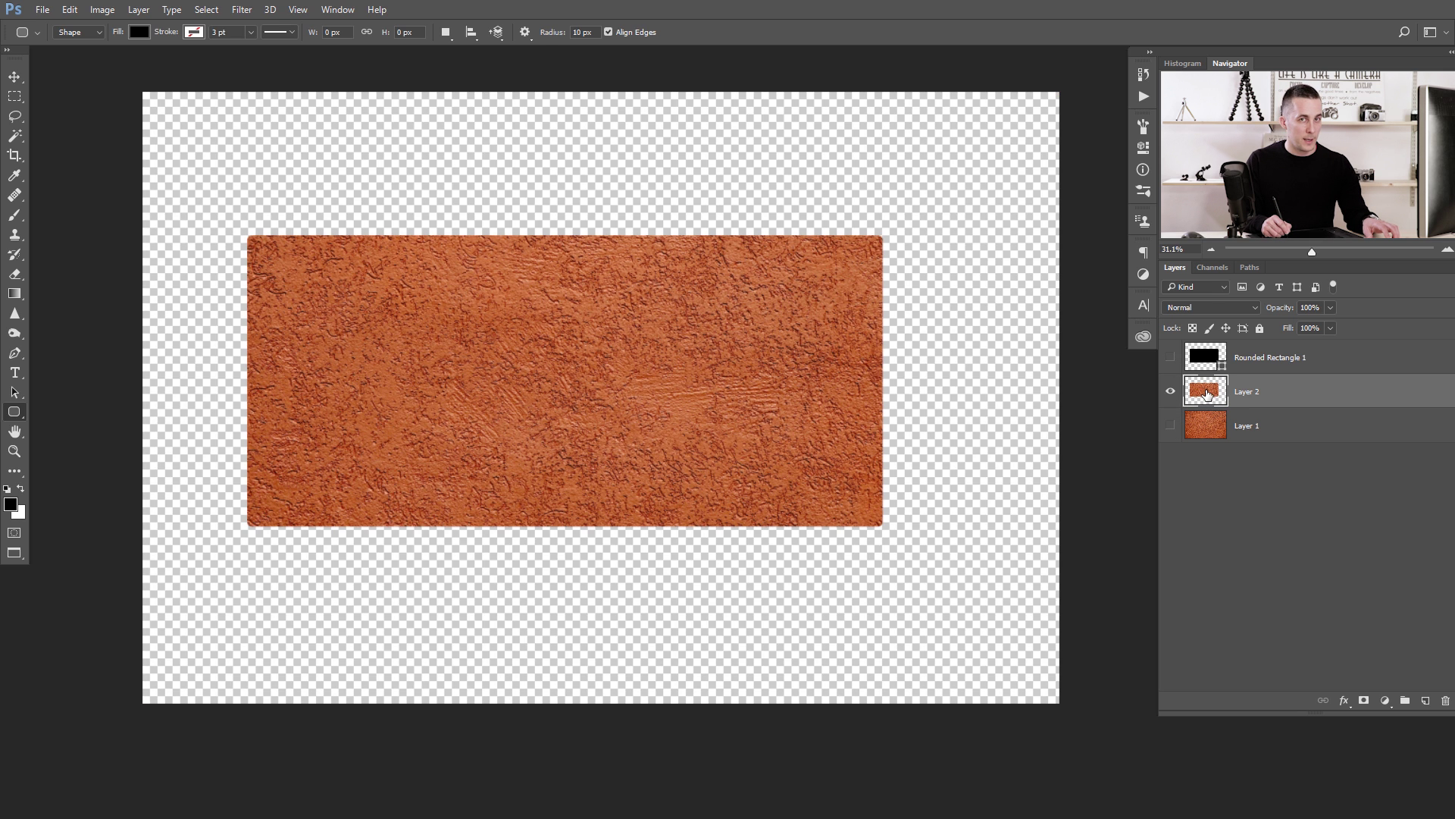
Crop the canvas to the outline of the brick-shaped texture on Layer 2 and clear the selection.
{"action": "left_click", "coordinate": [1206, 391], "text": "ctrl"}
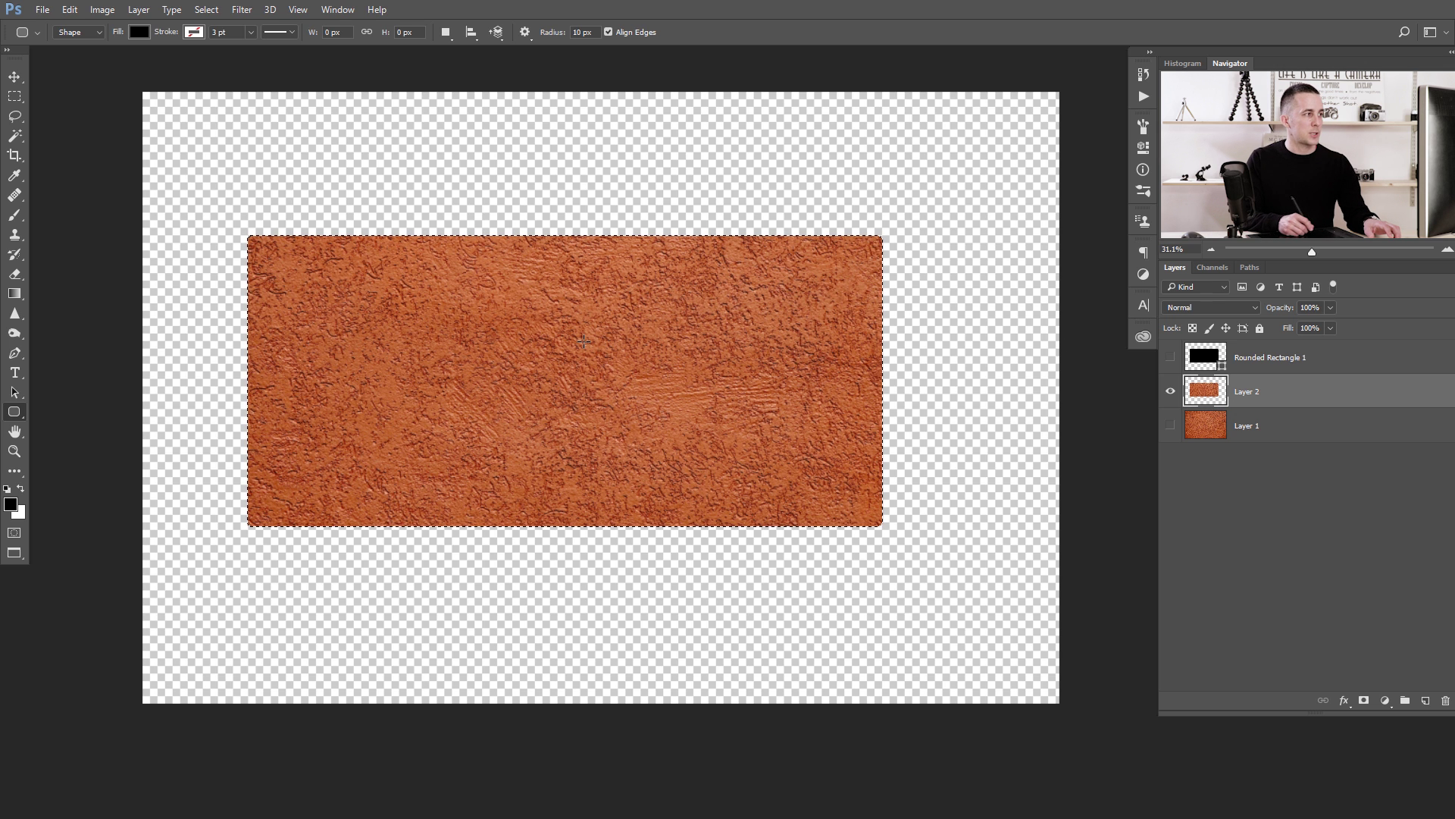
{"action": "left_click", "coordinate": [102, 10]}
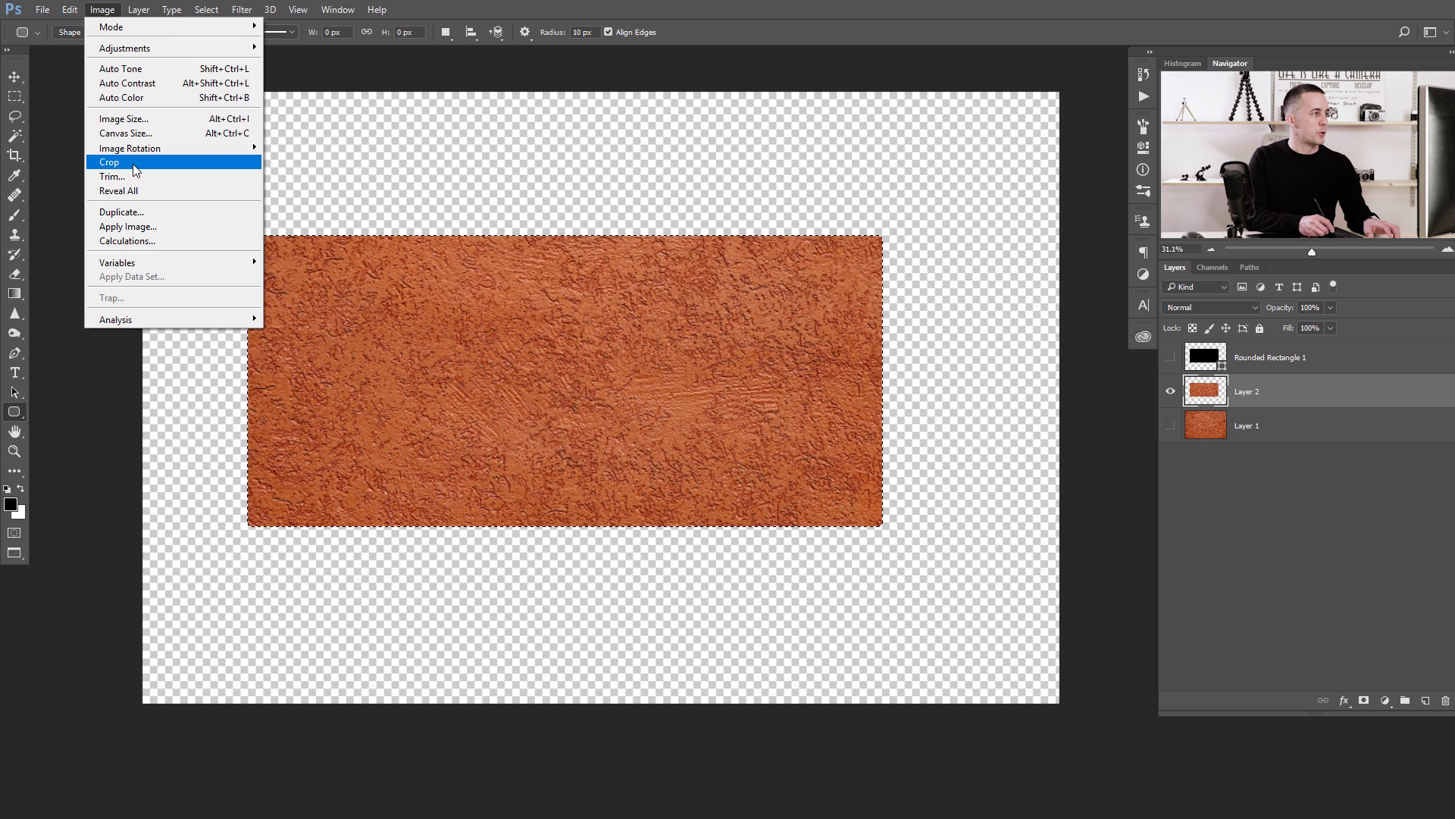
{"action": "left_click", "coordinate": [110, 163]}
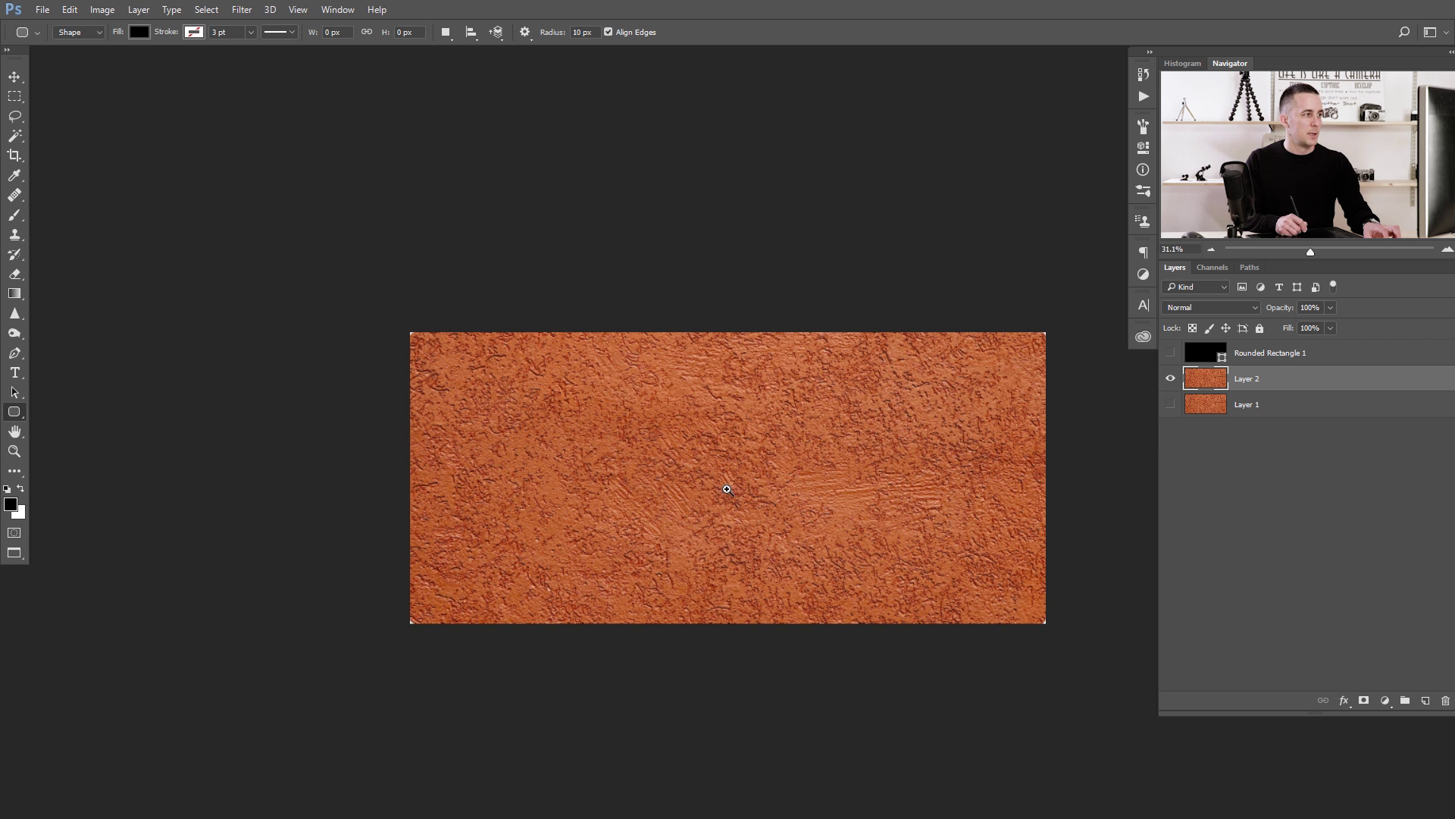
{"action": "key", "text": "ctrl+d"}
{"action": "scroll", "coordinate": [731, 488], "scroll_direction": "down", "scroll_amount": 2}
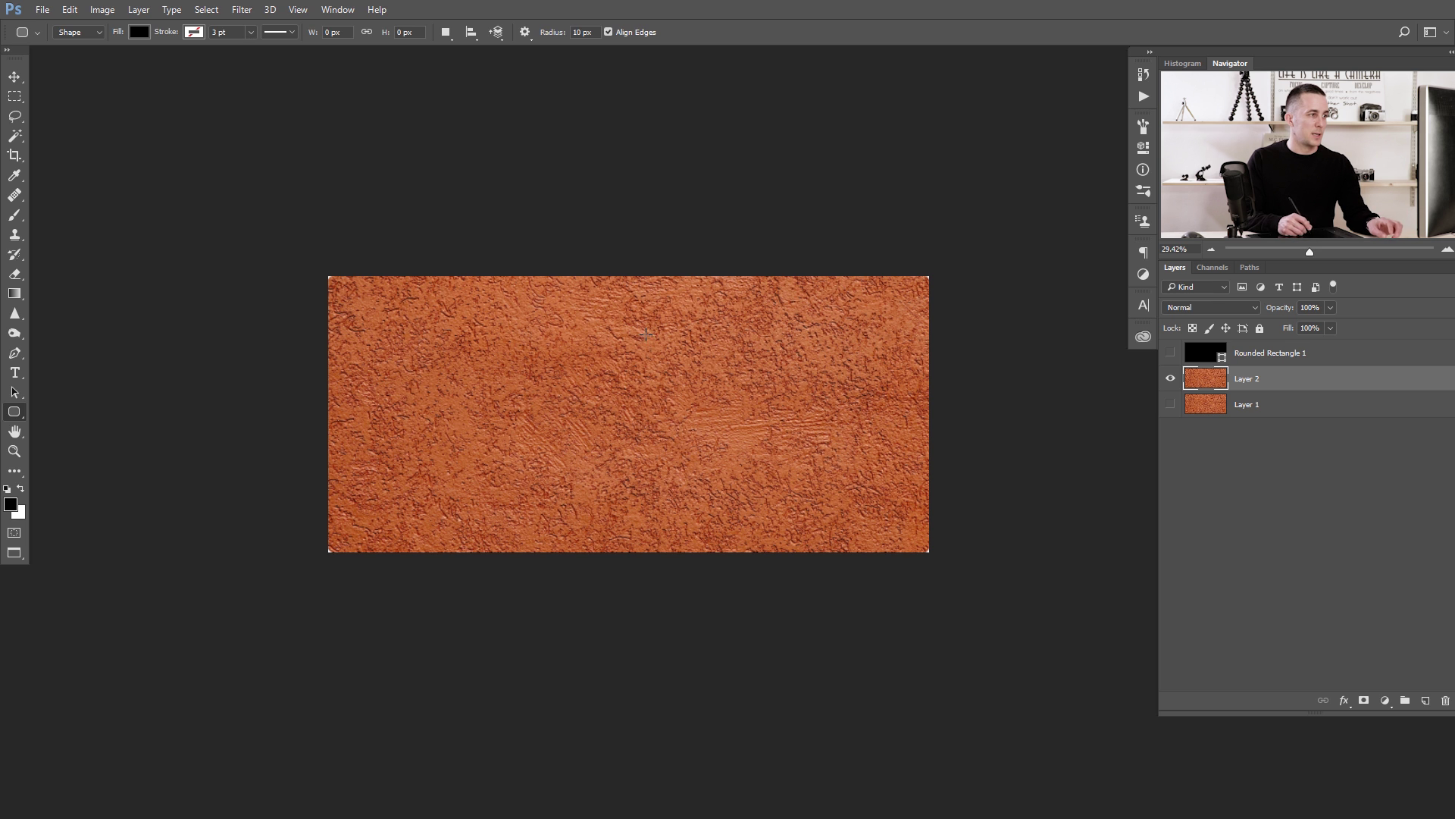
Resize the brick image to a width of 300 pixels with its proportions kept.
{"action": "key", "text": "ctrl+alt+i"}
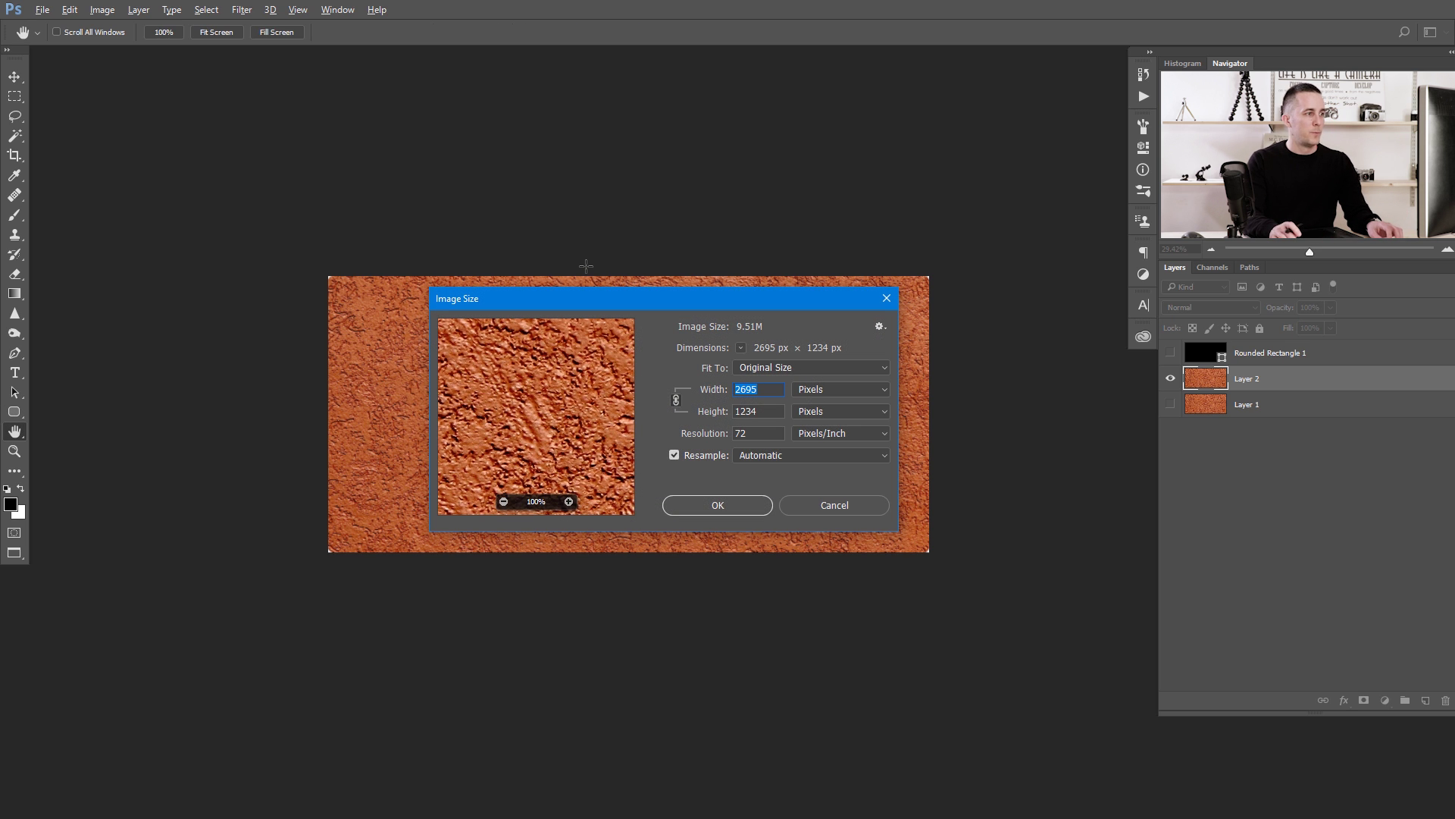
{"action": "type", "text": "300"}
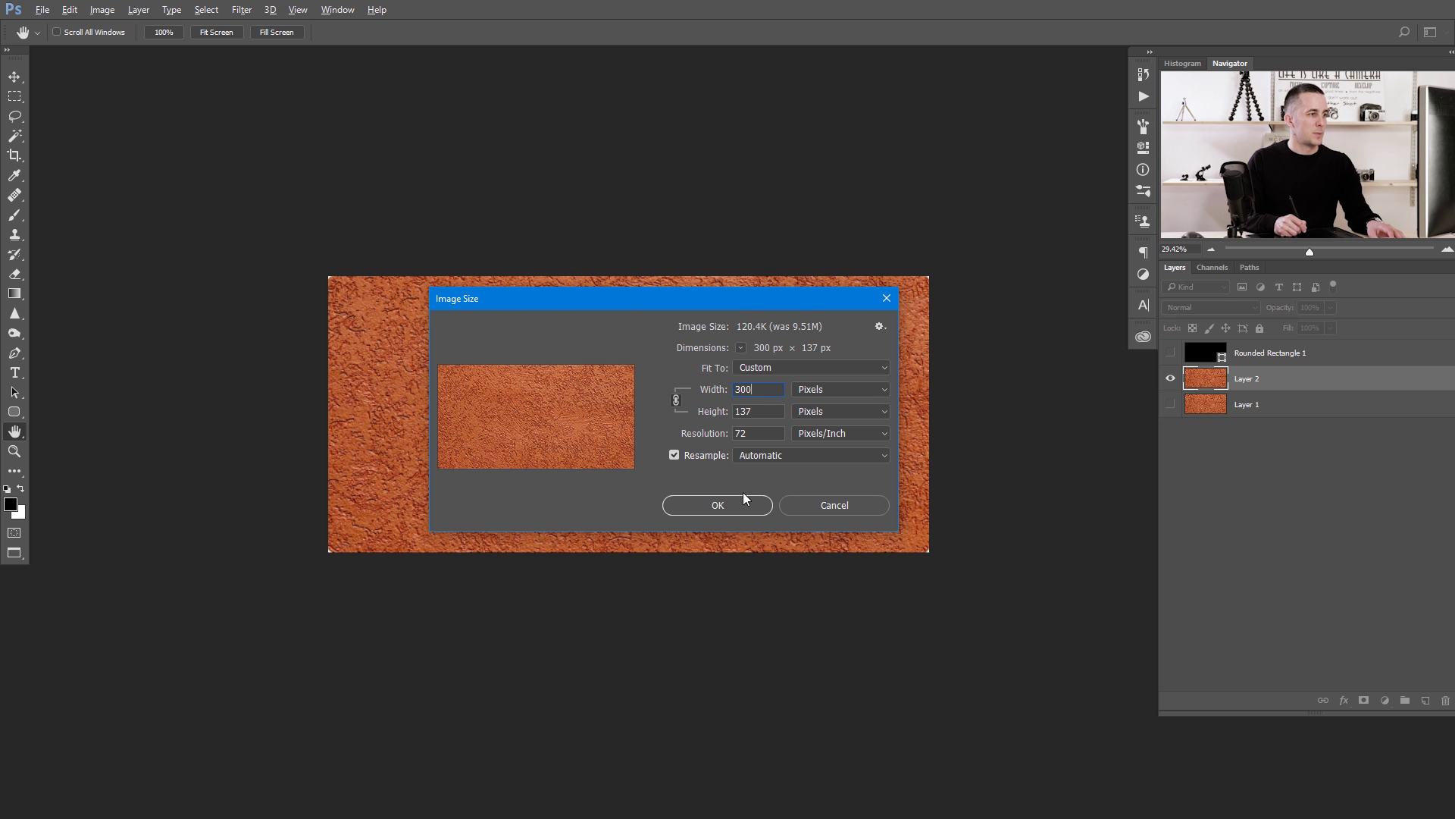
{"action": "left_click", "coordinate": [739, 505]}
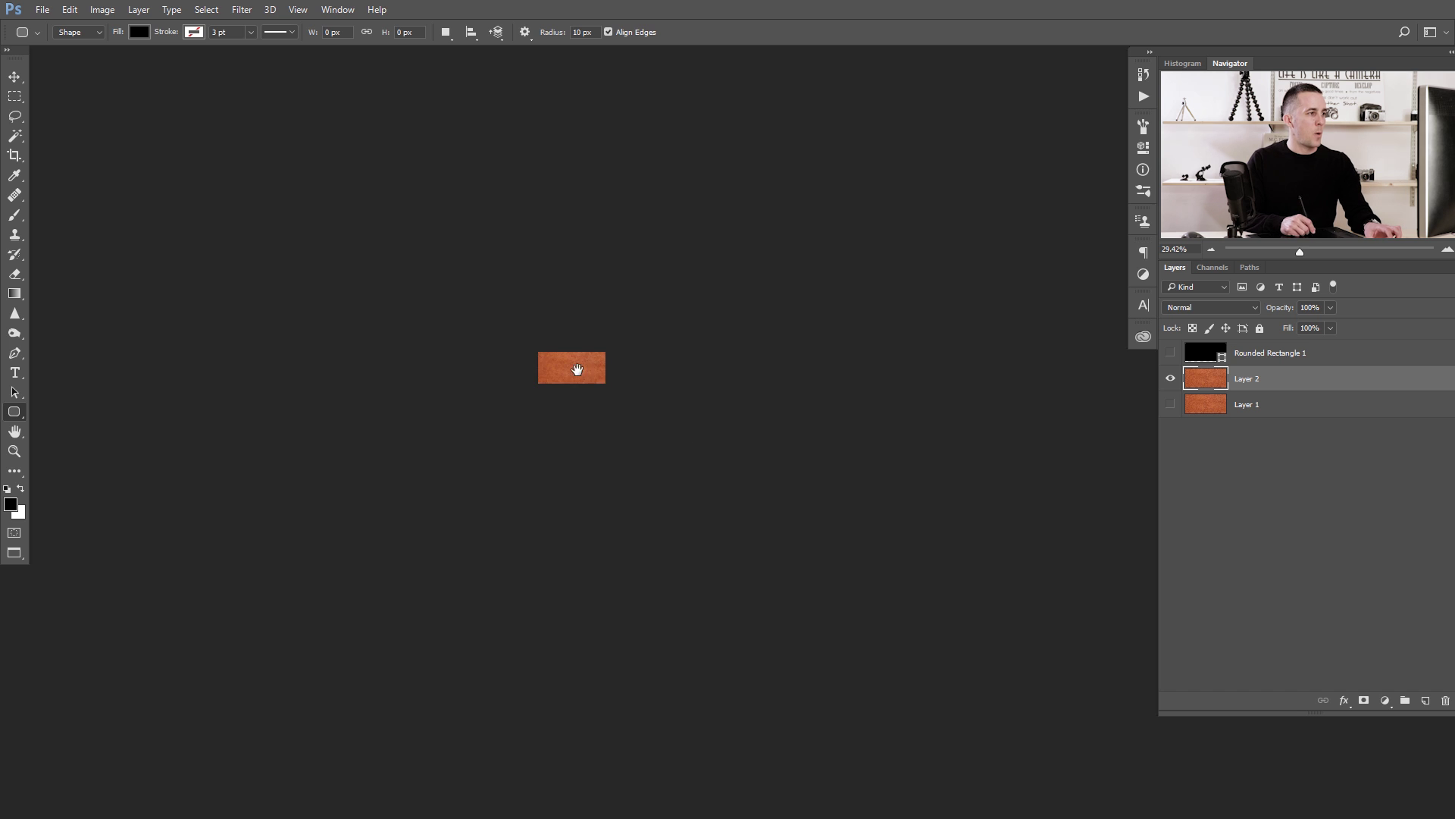
Define the small brick image as a pattern named Brick.
{"action": "scroll", "coordinate": [577, 369], "scroll_direction": "up", "scroll_amount": 3}
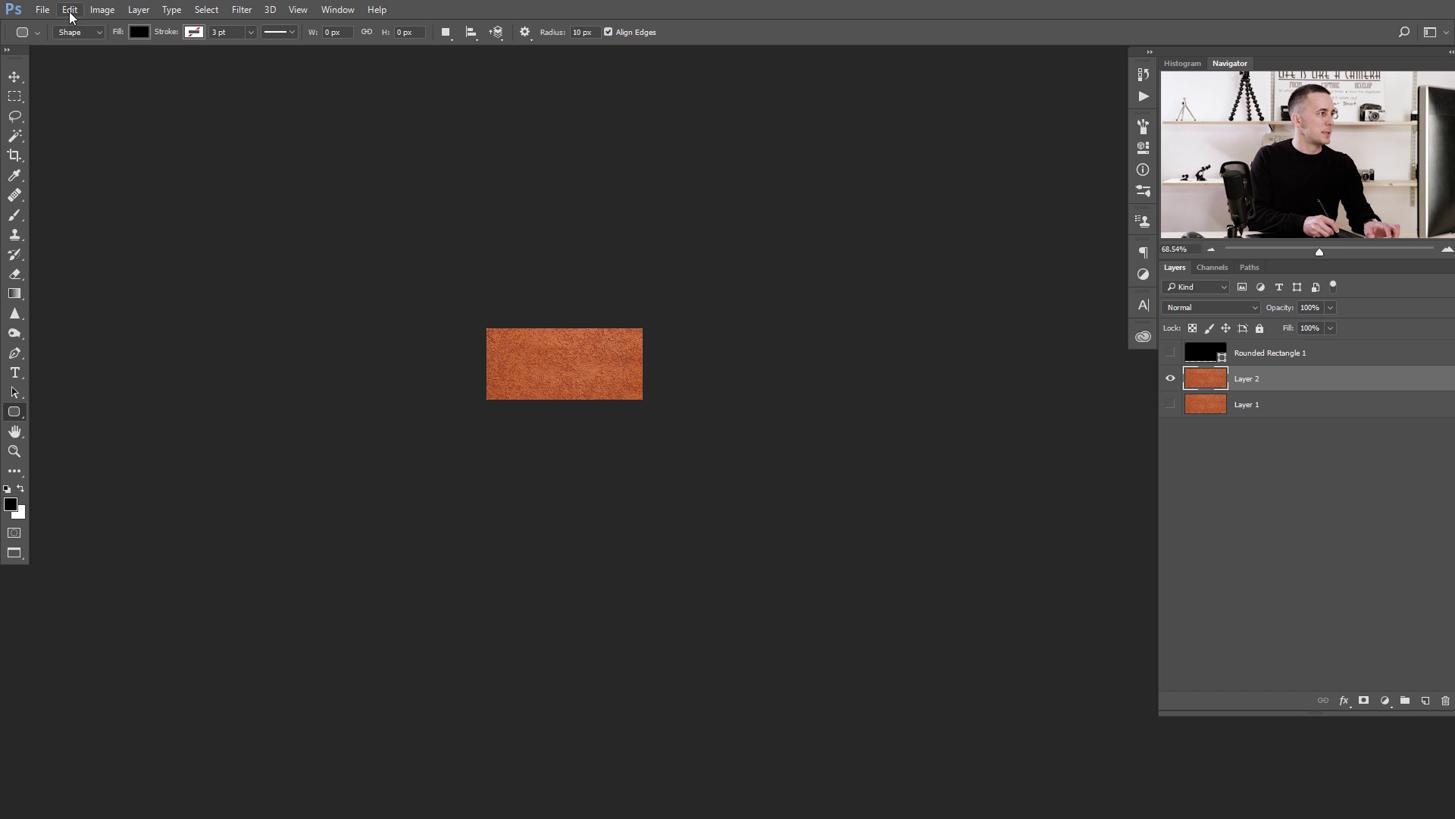
{"action": "left_click", "coordinate": [69, 11]}
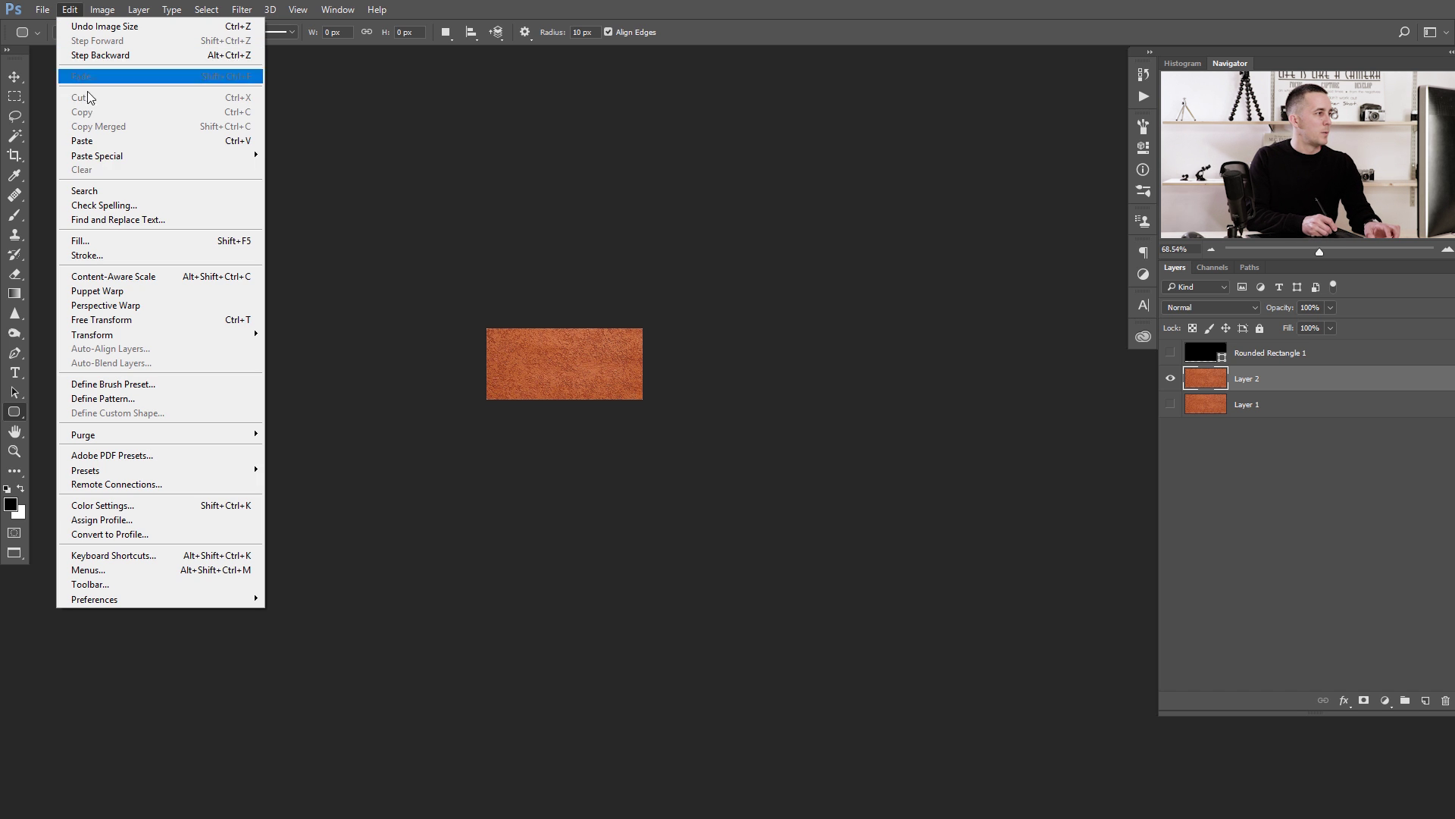
{"action": "left_click", "coordinate": [124, 399]}
{"action": "type", "text": "Brick"}
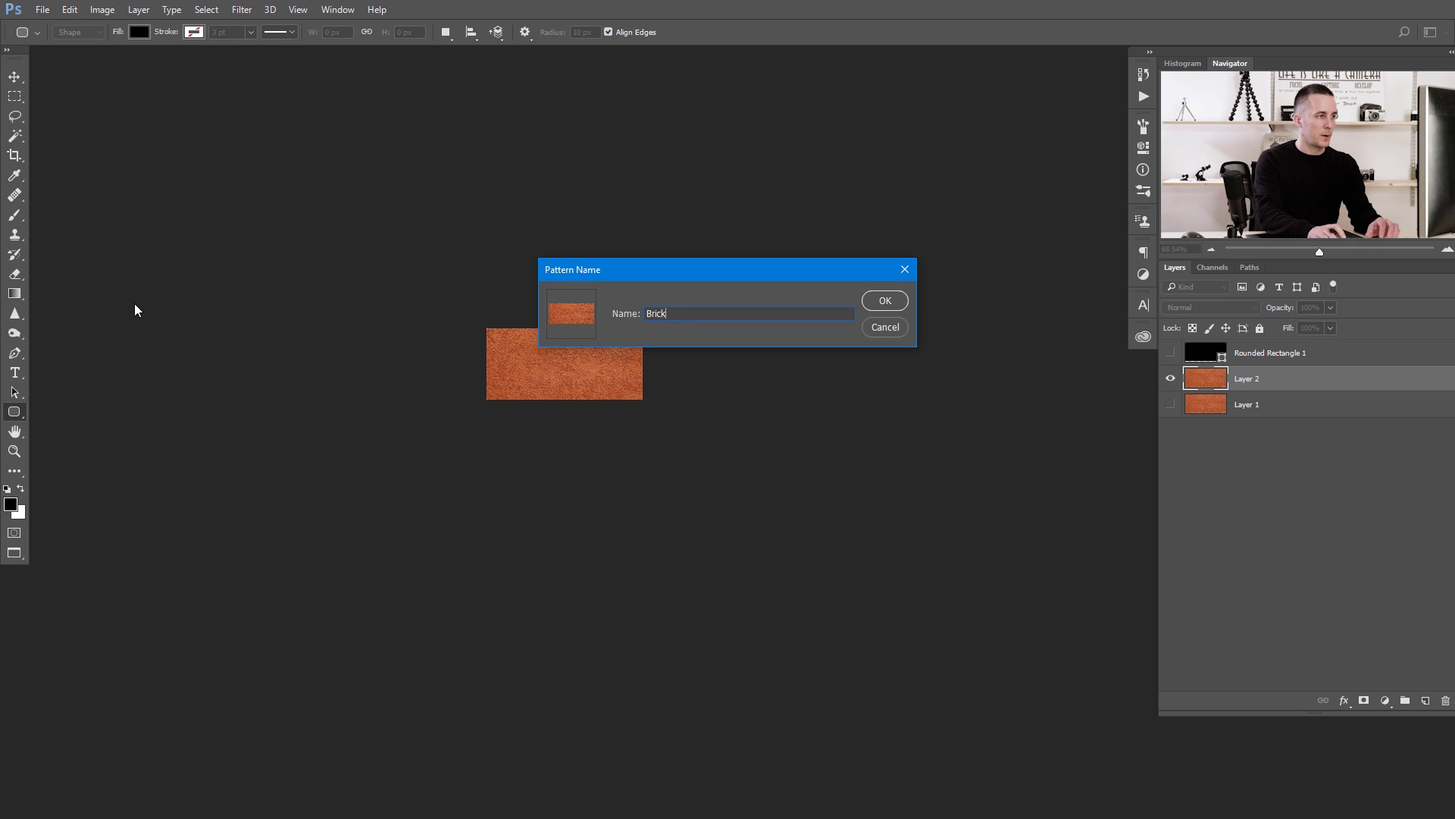
{"action": "key", "text": "Return"}
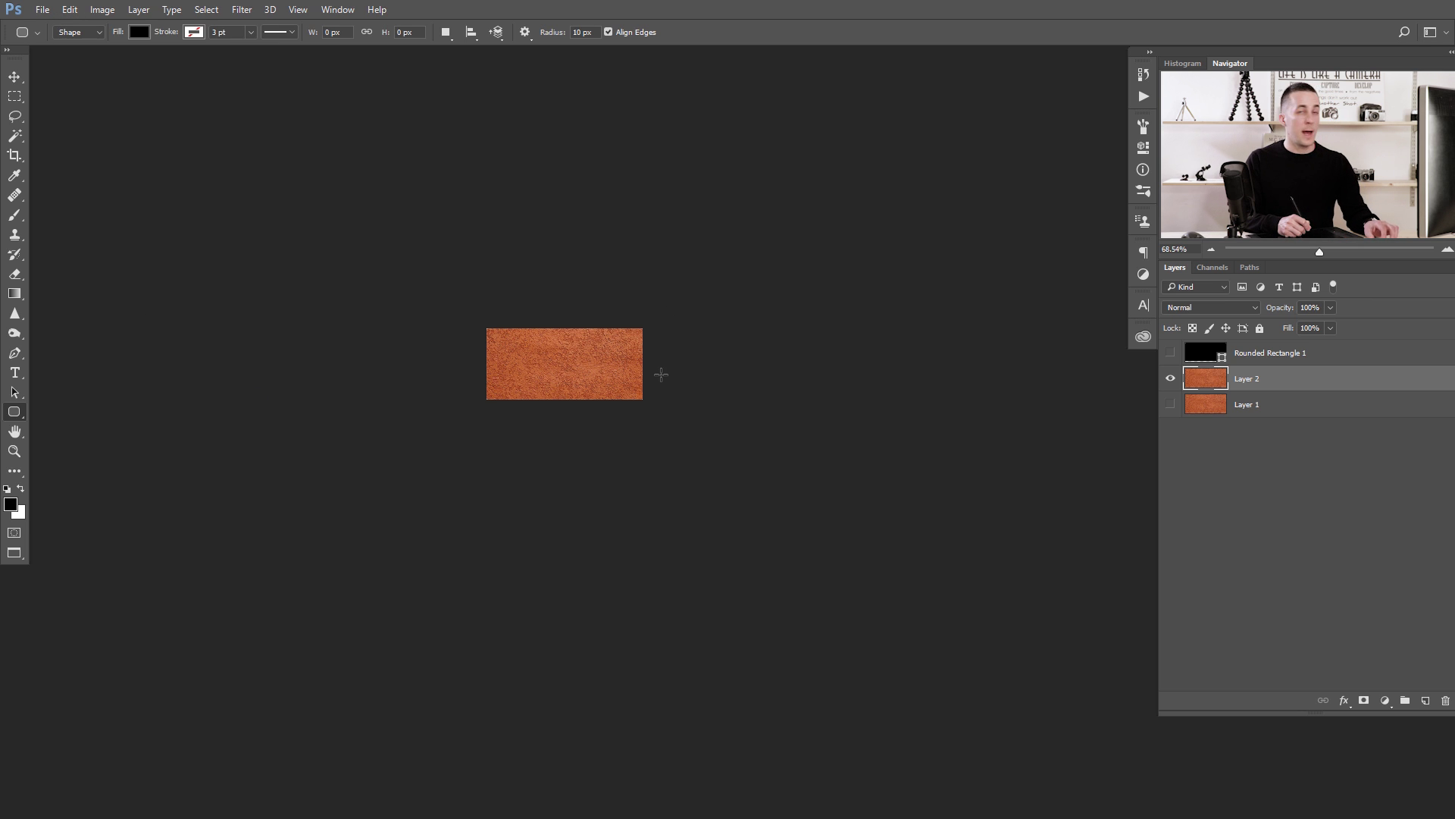
Create a new white document 3000 pixels wide and 1500 pixels high at 72 pixels/inch.
{"action": "key", "text": "ctrl+n"}
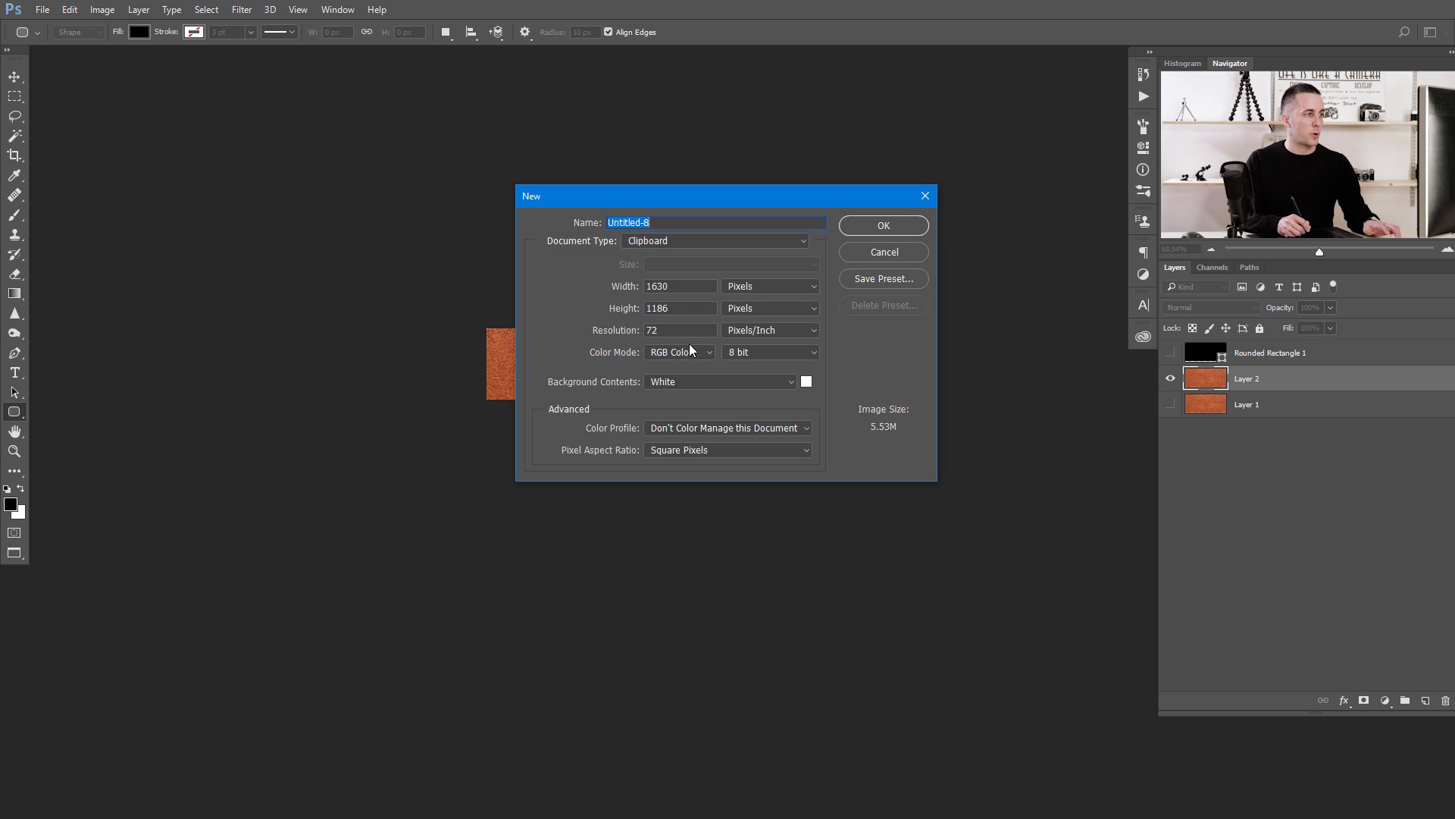
{"action": "double_click", "coordinate": [644, 286]}
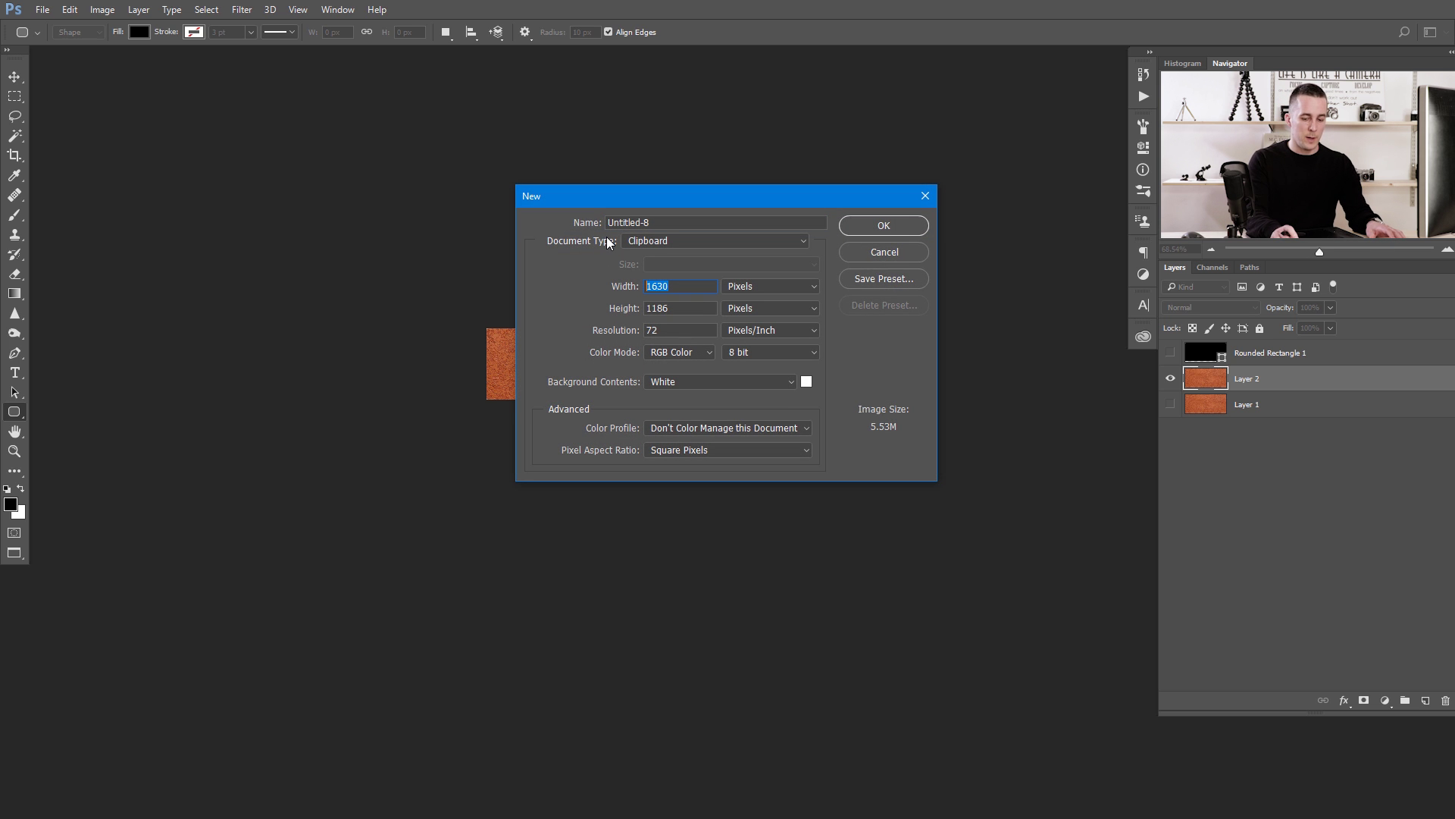
{"action": "type", "text": "3000"}
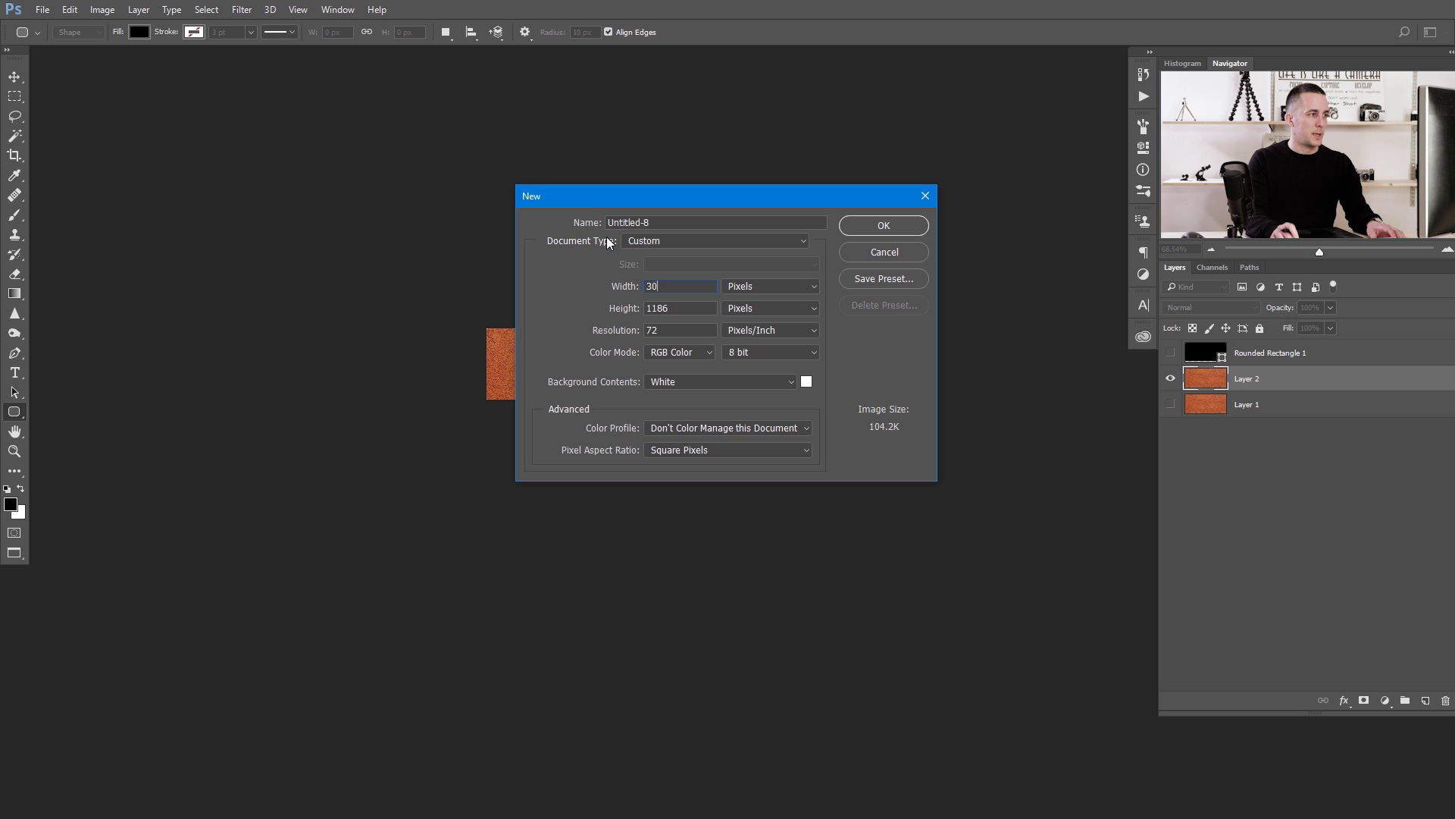
{"action": "key", "text": "Tab"}
{"action": "type", "text": "1"}
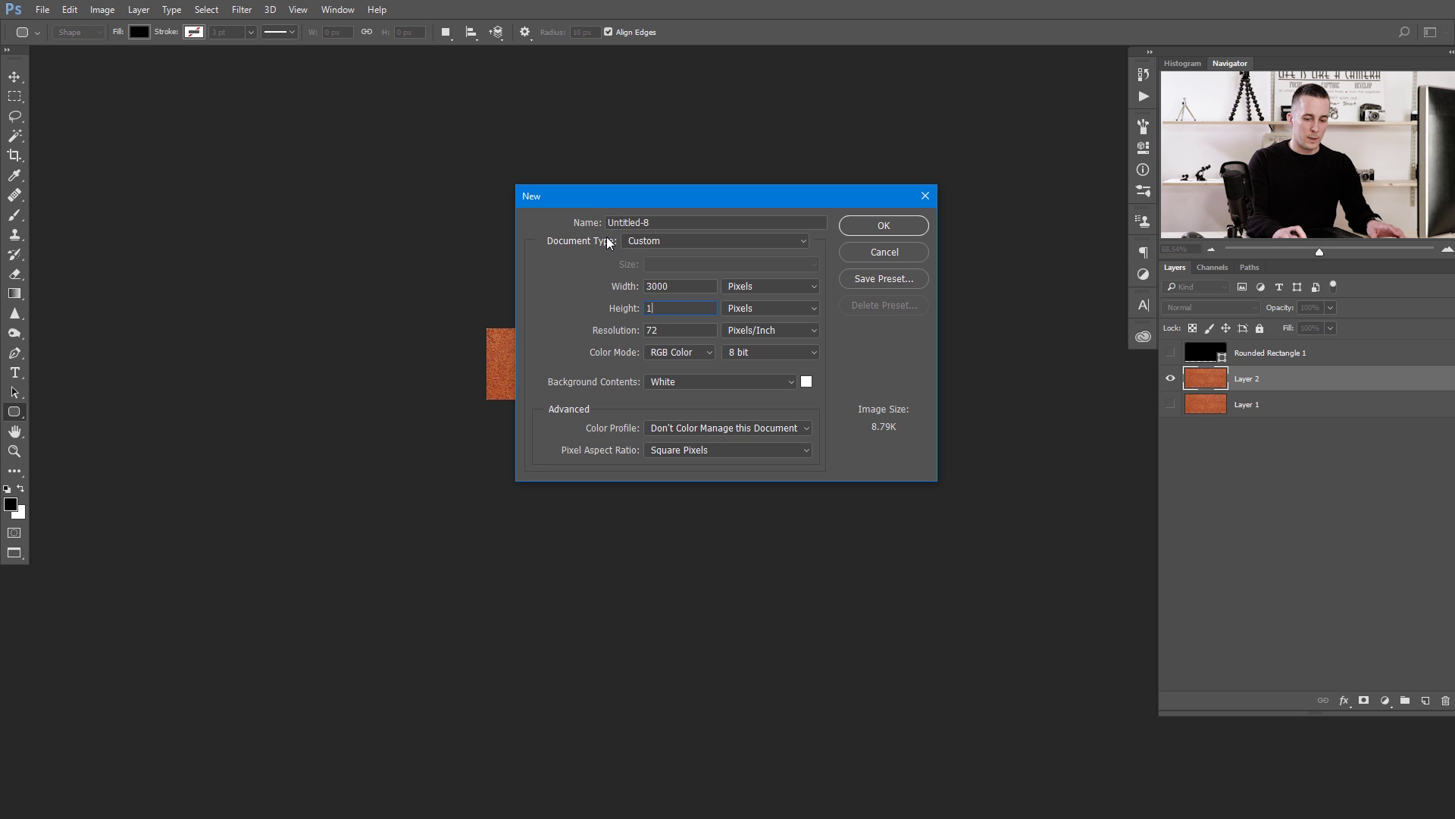
{"action": "type", "text": "500"}
{"action": "left_click", "coordinate": [843, 226]}
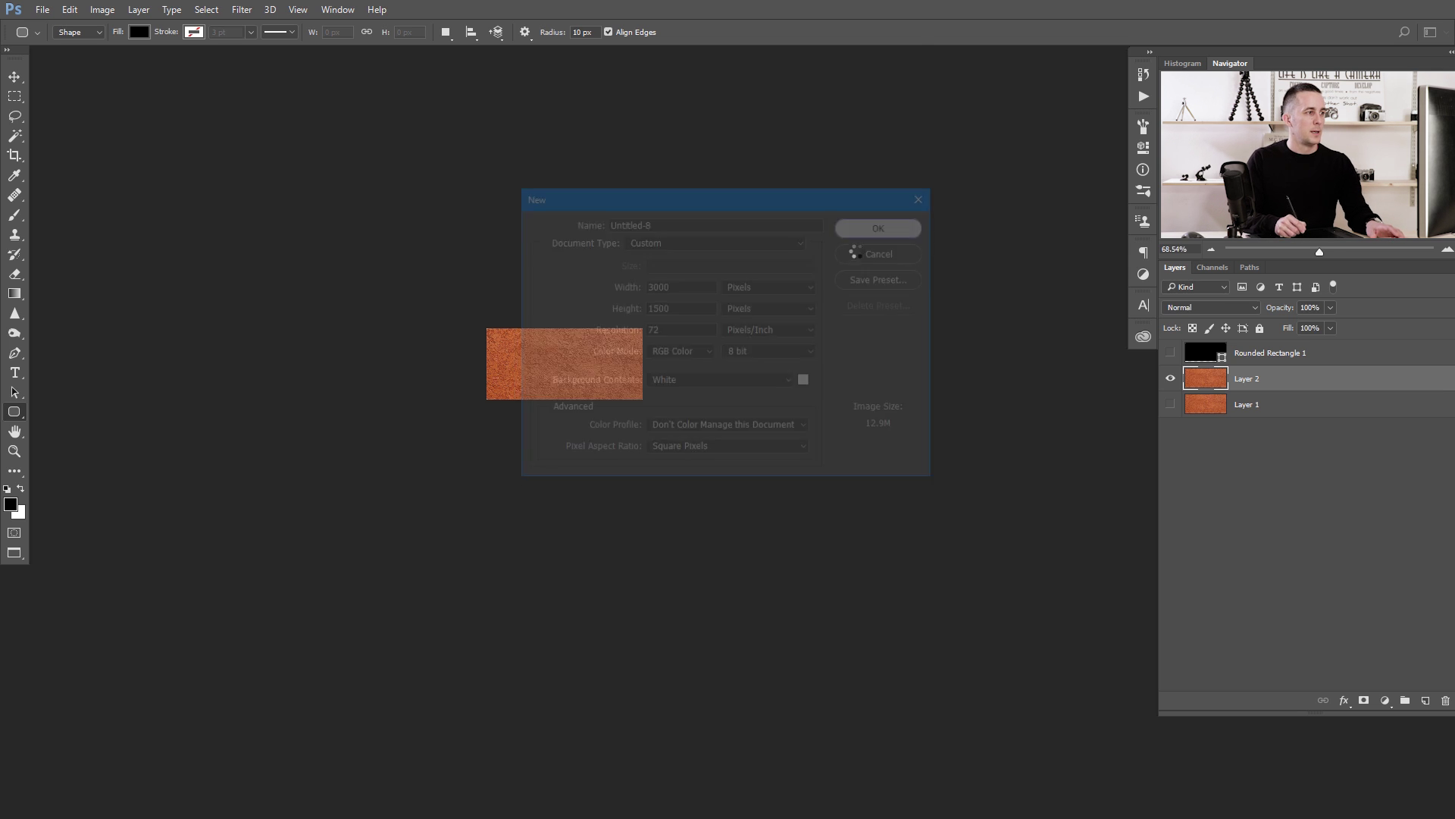
Add a new empty layer above the background and start filling it with Pattern as the contents.
{"action": "left_click_drag", "start_coordinate": [745, 328], "coordinate": [669, 298]}
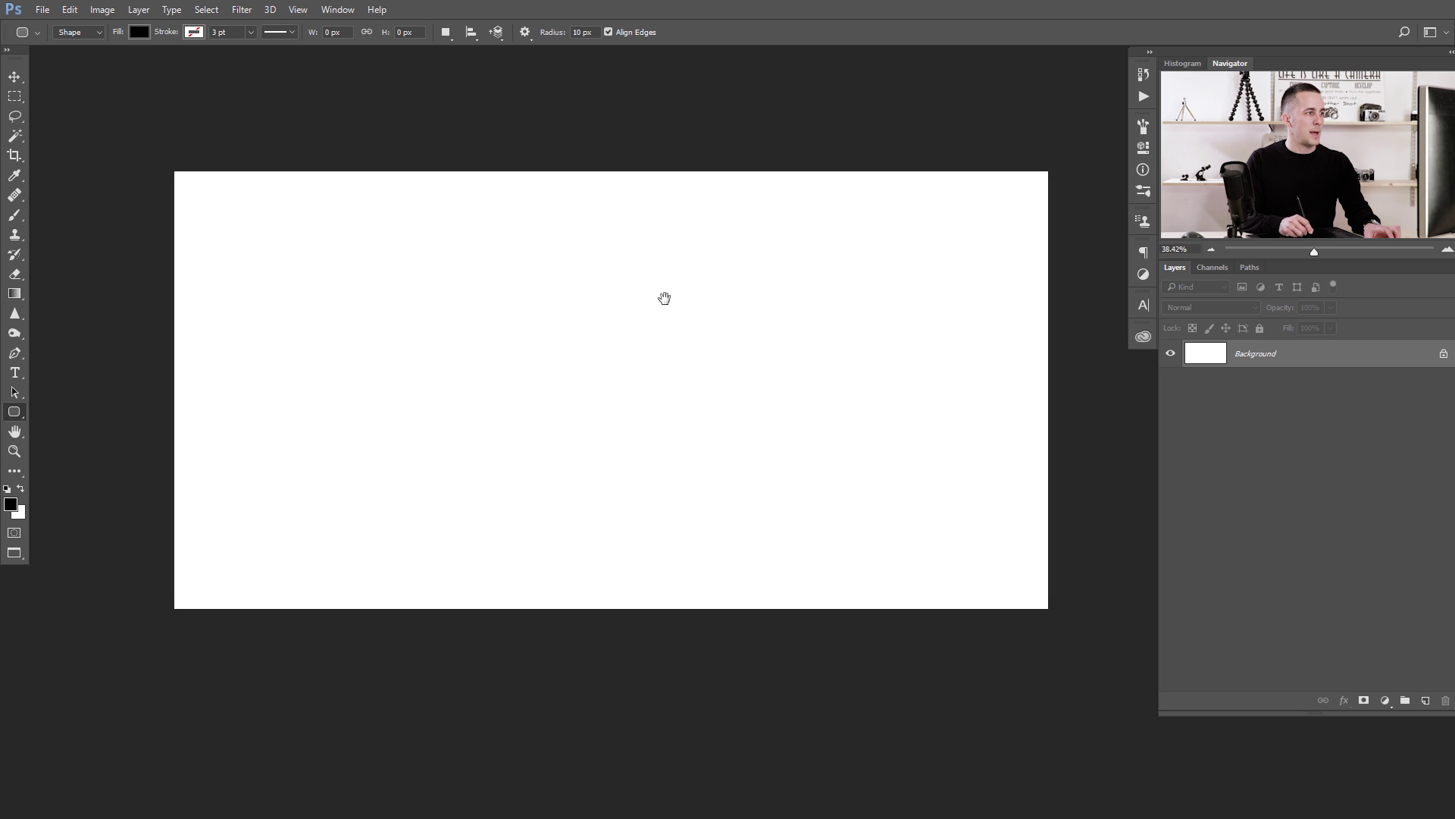
{"action": "left_click", "coordinate": [1426, 701]}
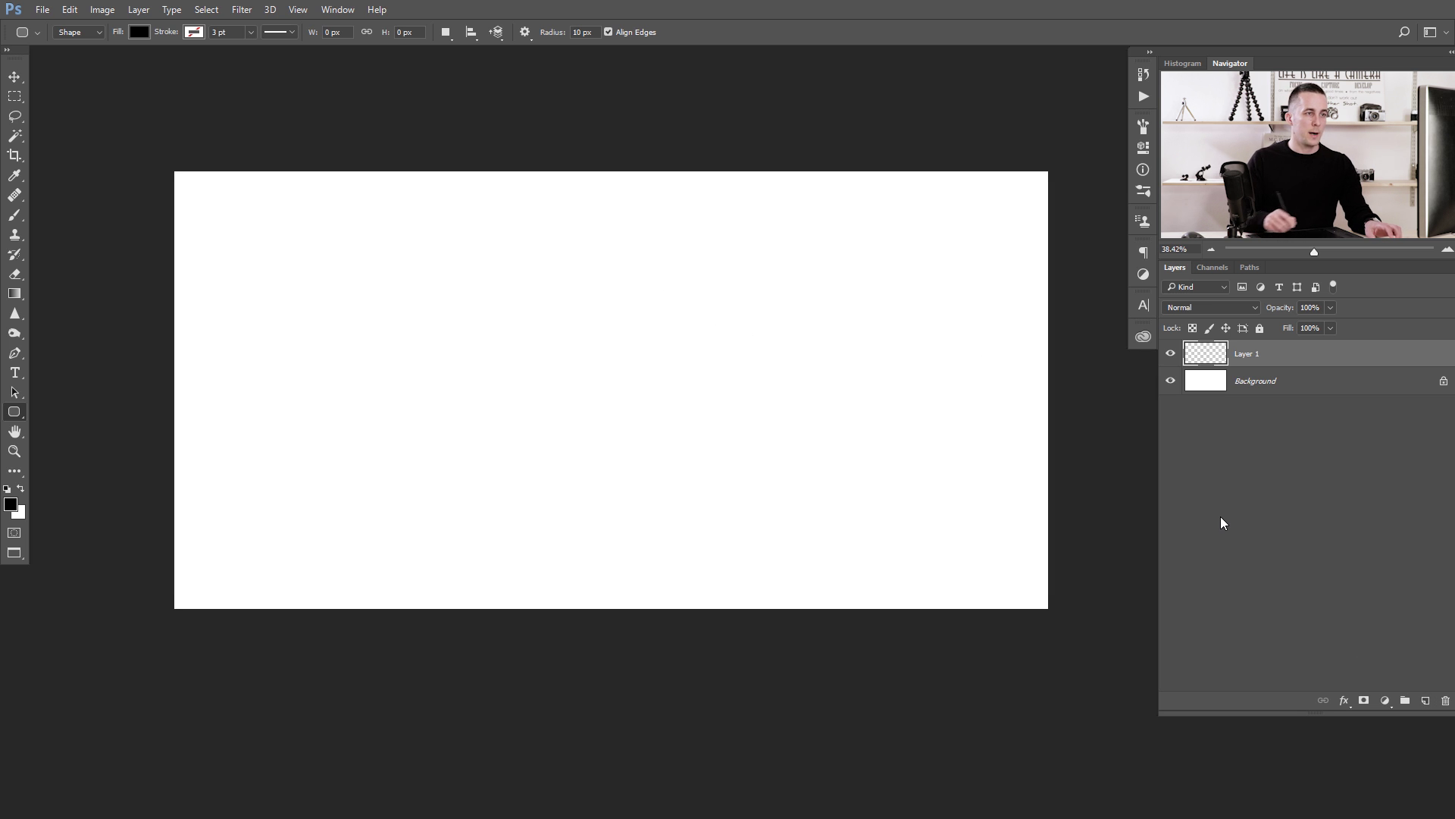
{"action": "key", "text": "shift+F5"}
{"action": "left_click_drag", "start_coordinate": [760, 259], "coordinate": [726, 238]}
{"action": "left_click", "coordinate": [780, 261]}
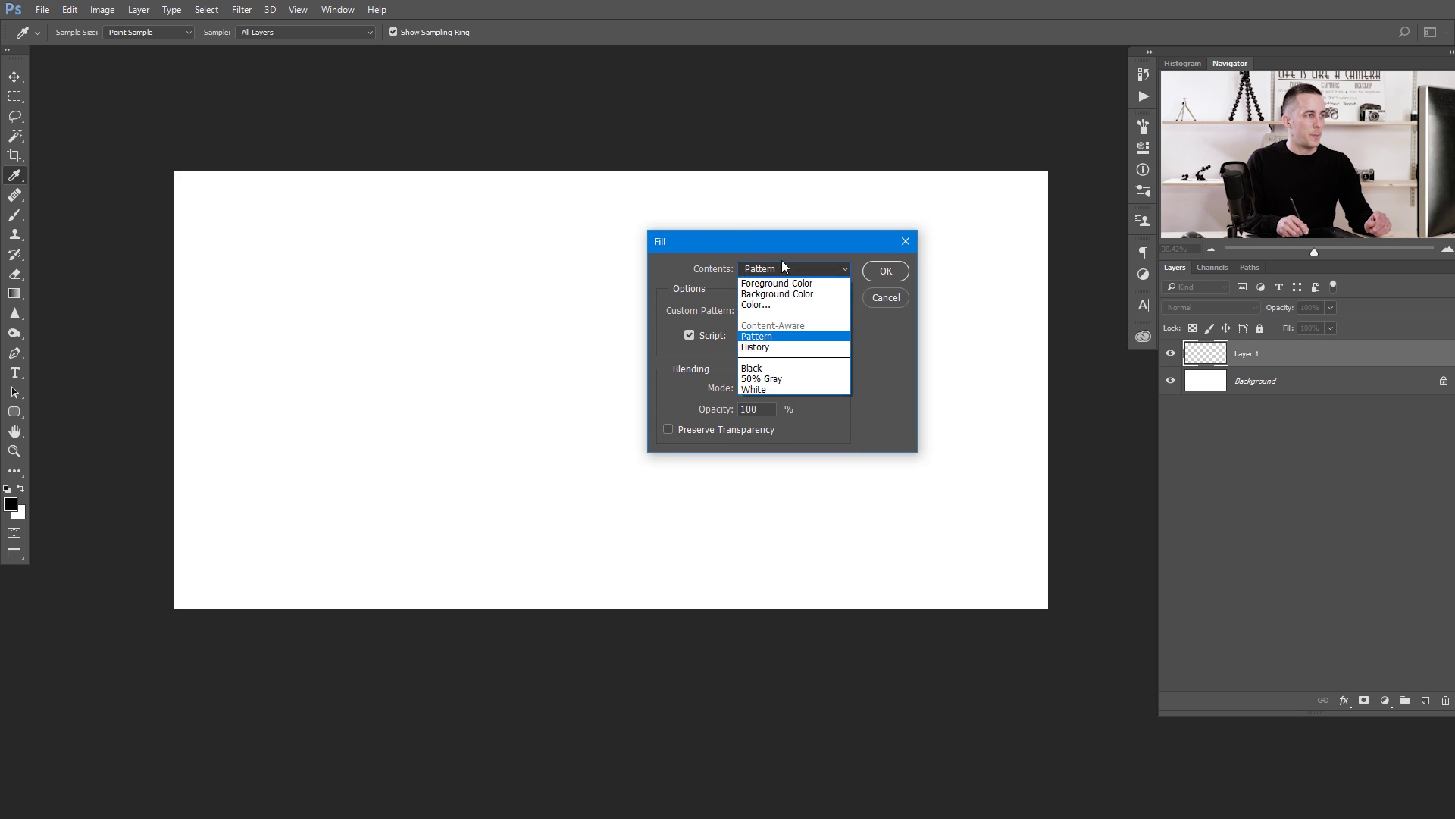
{"action": "left_click", "coordinate": [784, 344]}
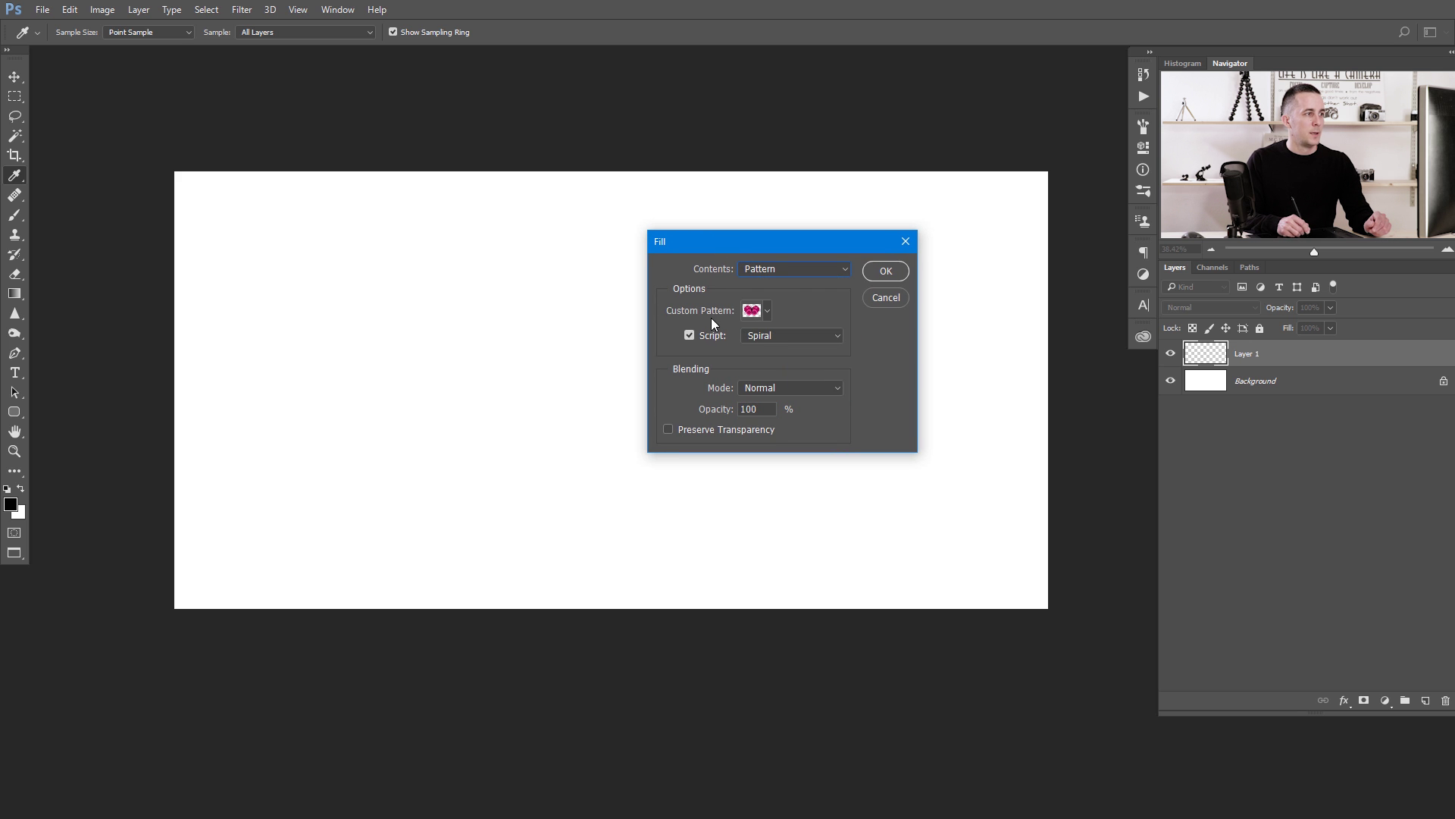
Choose the orange brick as the custom pattern and Brick Fill as the script for the fill.
{"action": "left_click", "coordinate": [767, 311]}
{"action": "left_click", "coordinate": [802, 405]}
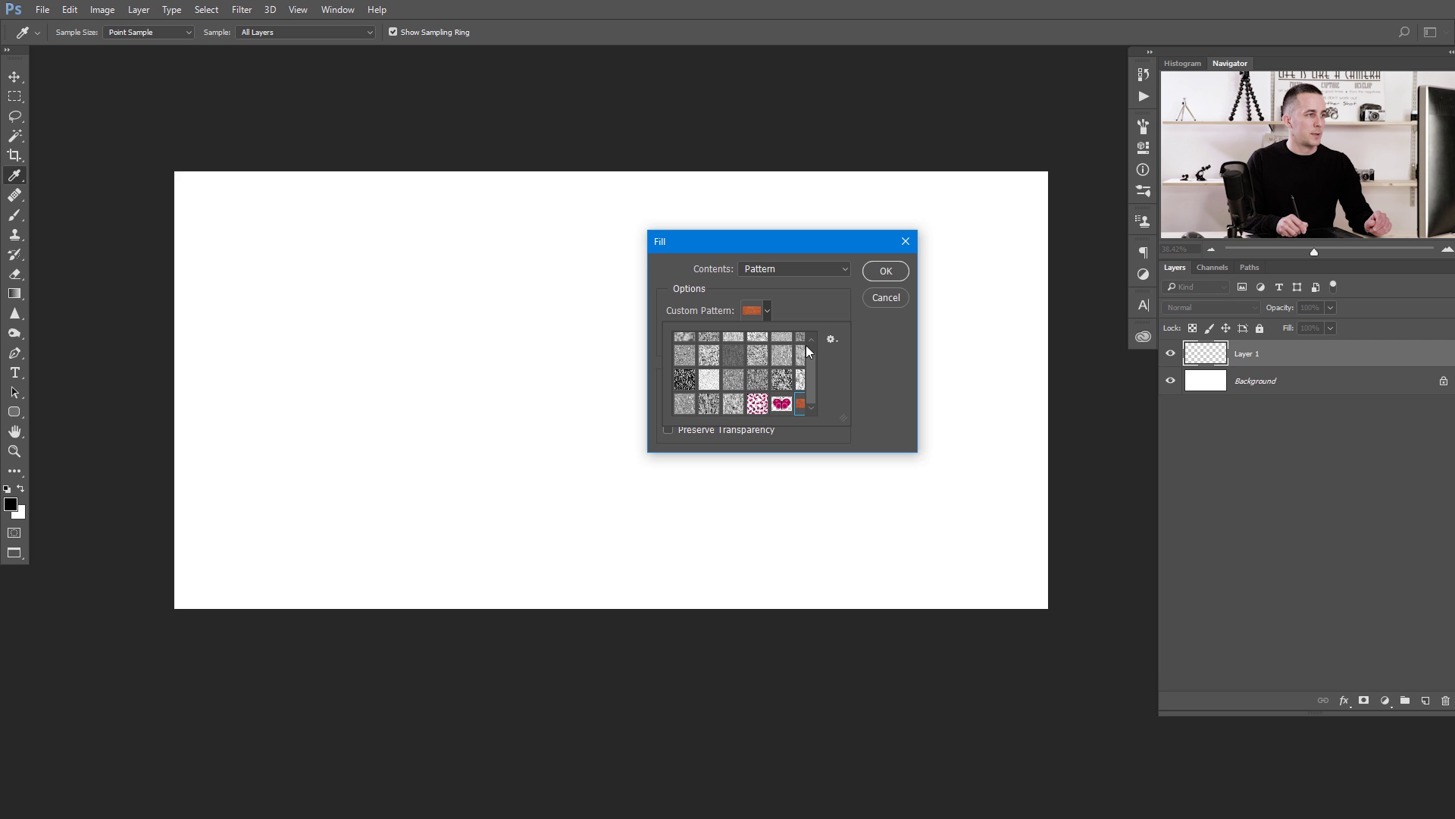
{"action": "key", "text": "Return"}
{"action": "left_click", "coordinate": [771, 335]}
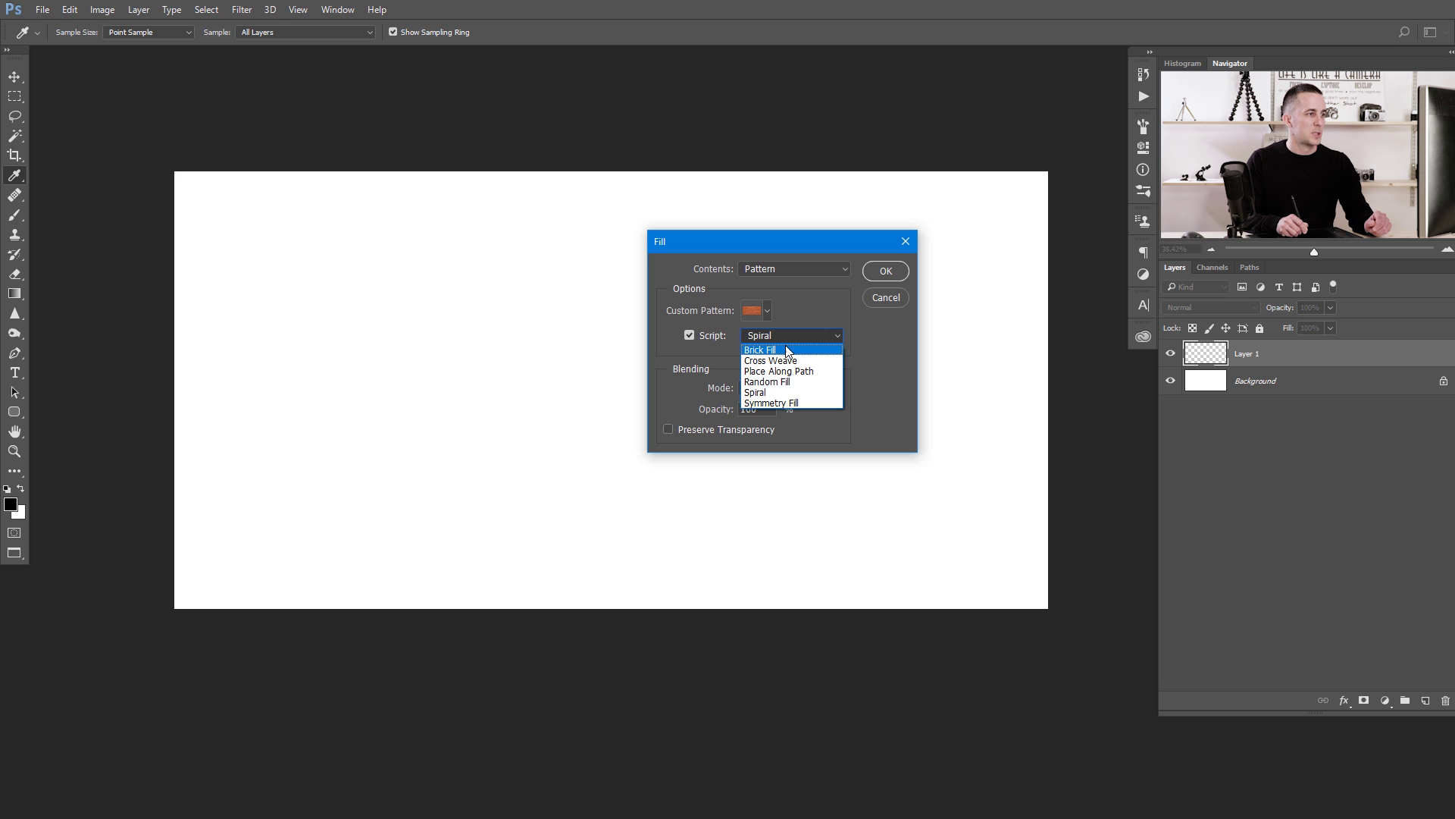
{"action": "left_click", "coordinate": [759, 353]}
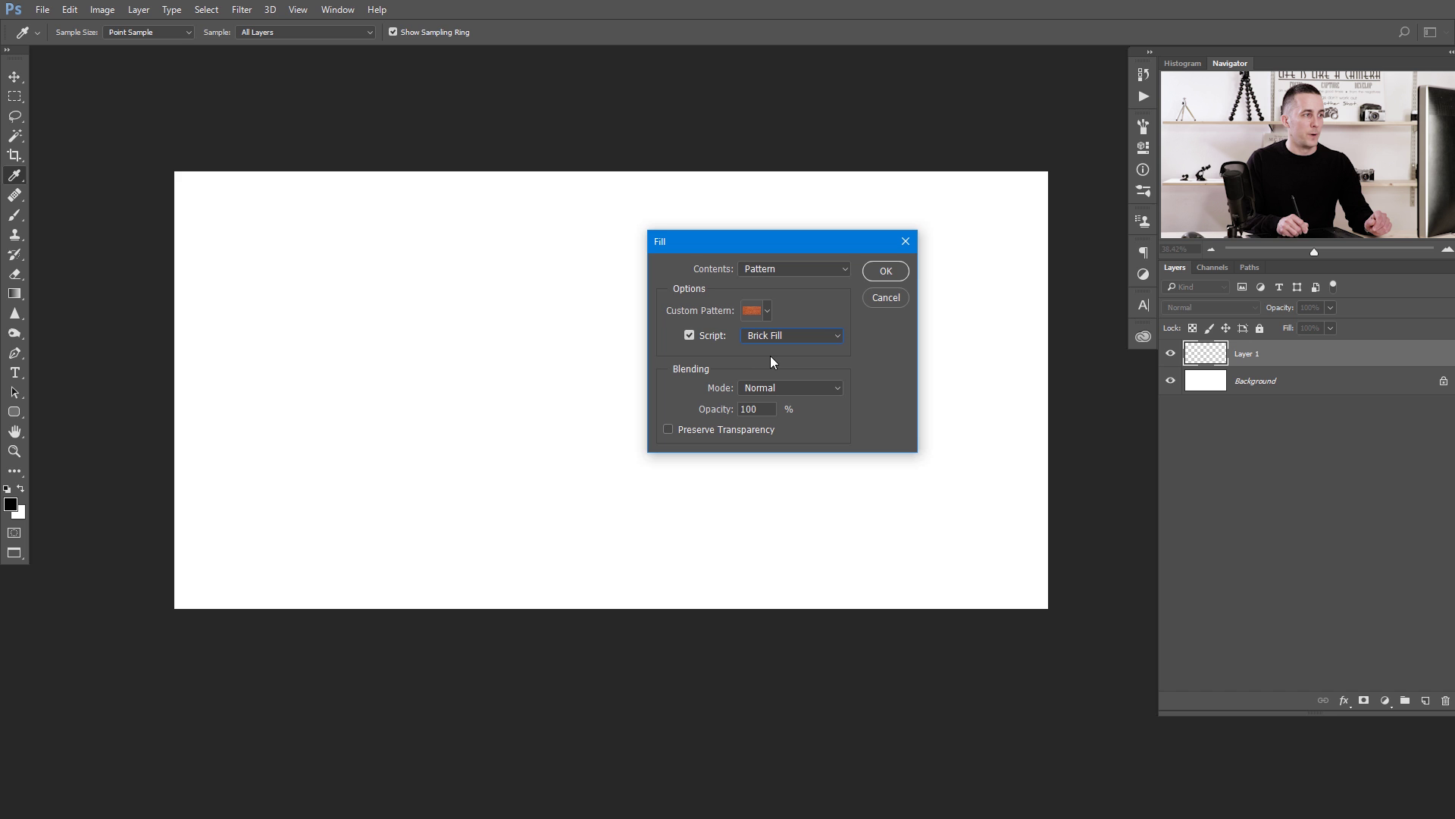
{"action": "key", "text": "Return"}
Apply the brick fill with 11 pixels spacing, color randomness 0, brightness randomness 0.21 and a pattern rotate angle of 0 degrees.
{"action": "left_click_drag", "start_coordinate": [772, 250], "coordinate": [949, 240]}
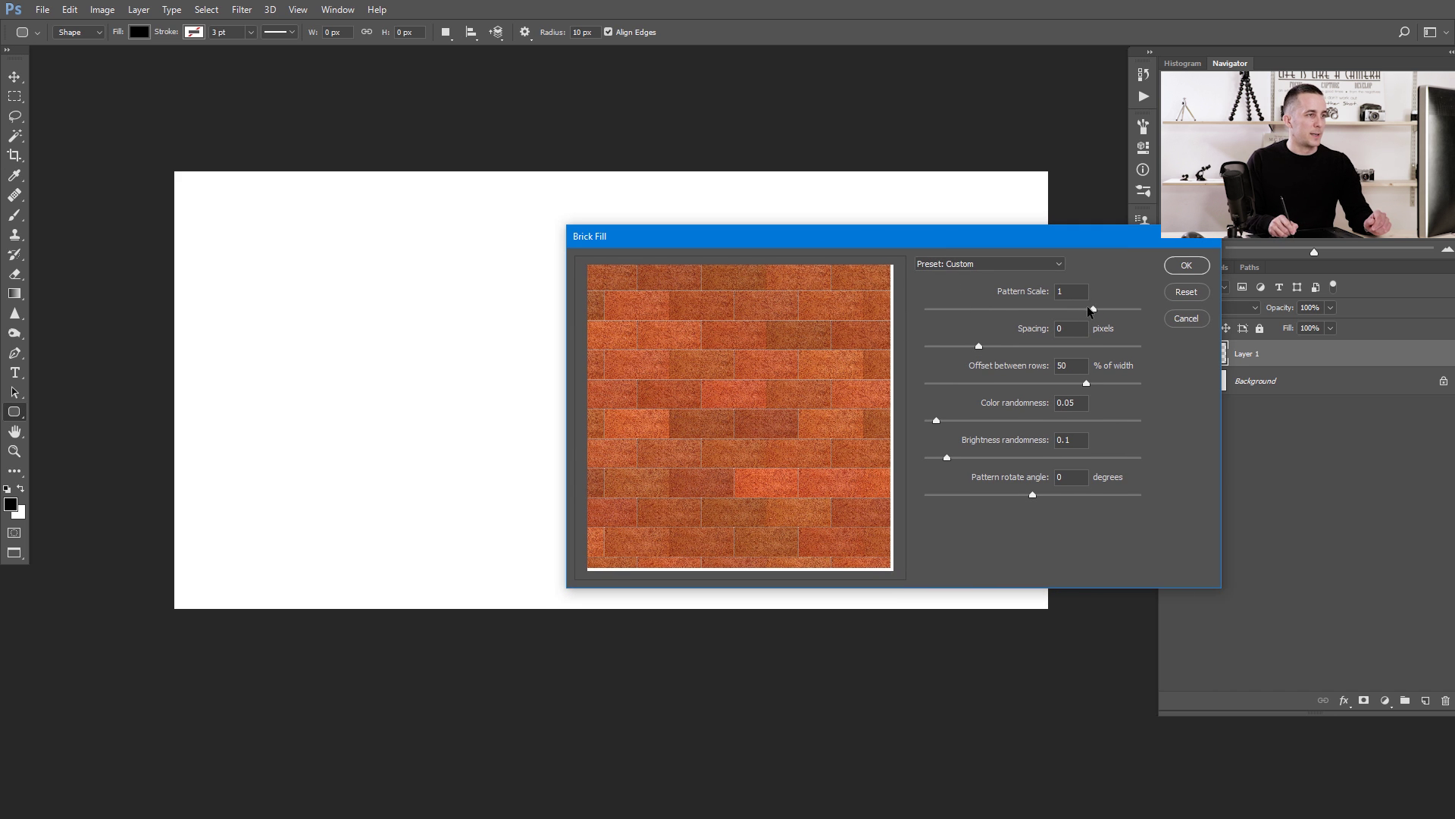
{"action": "mouse_move", "coordinate": [979, 346]}
{"action": "left_mouse_down"}
{"action": "mouse_move", "coordinate": [992, 346]}
{"action": "mouse_move", "coordinate": [978, 345]}
{"action": "left_mouse_up"}
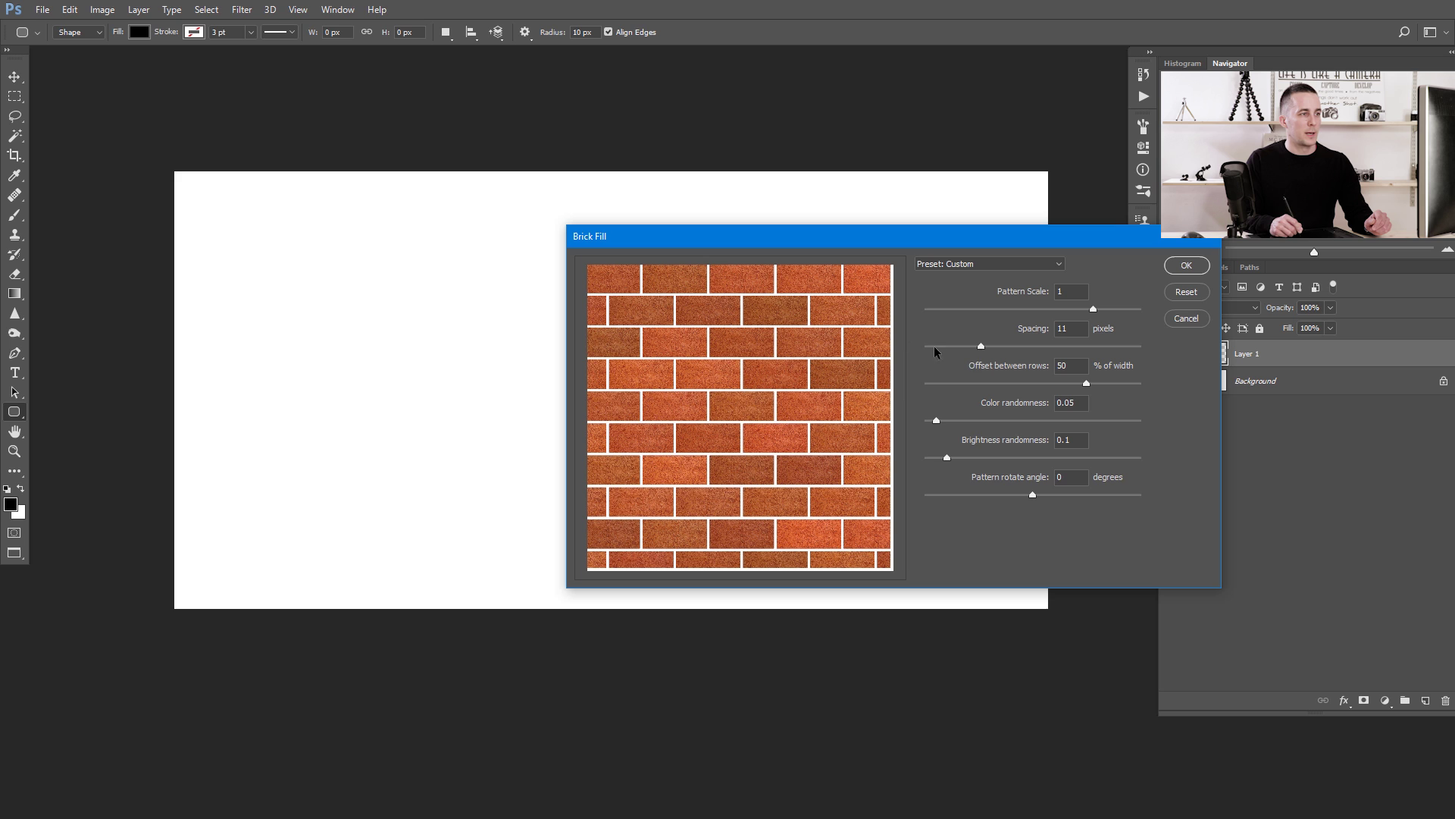
{"action": "left_click_drag", "start_coordinate": [938, 420], "coordinate": [973, 457]}
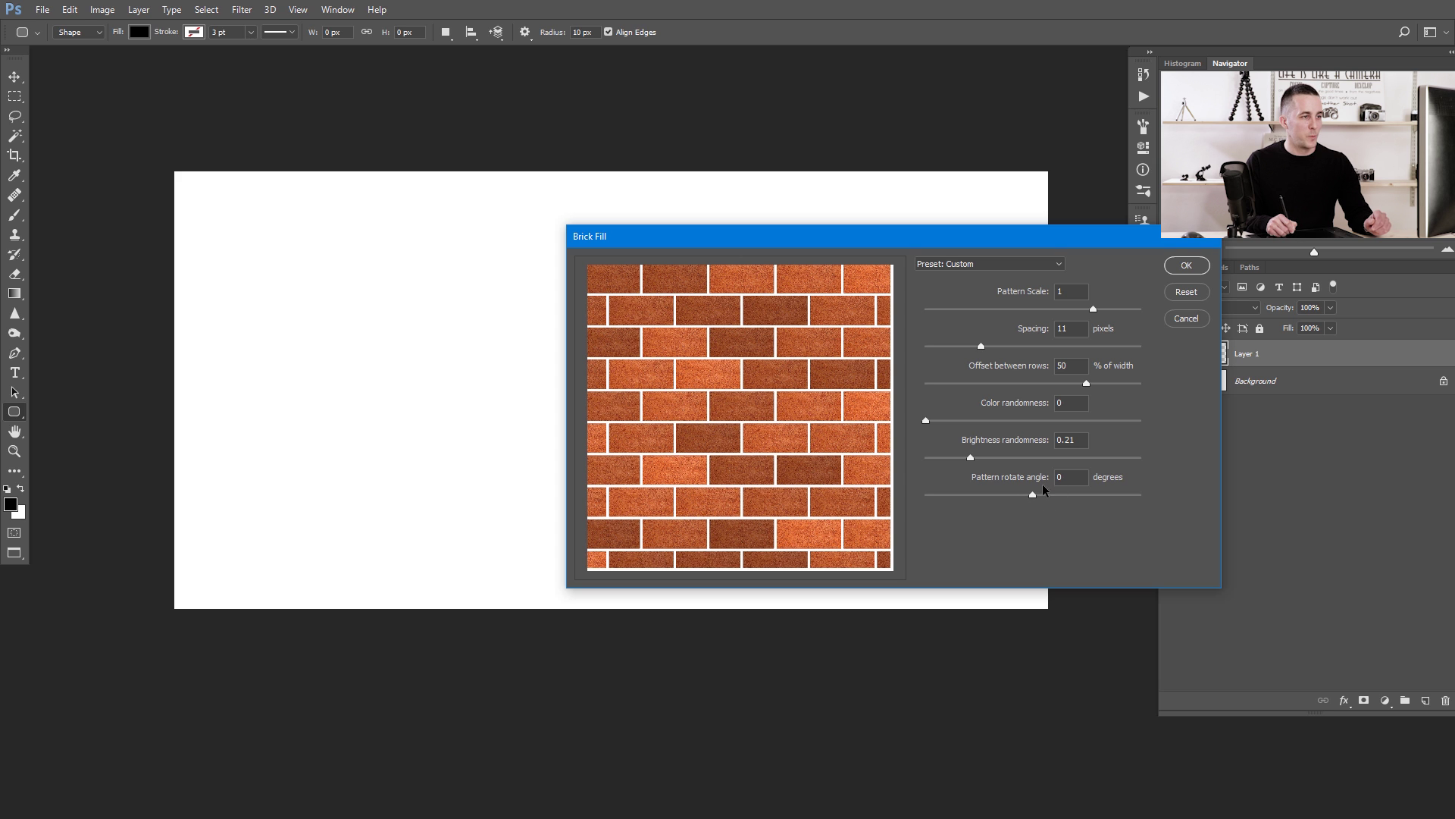
{"action": "mouse_move", "coordinate": [1033, 494]}
{"action": "left_mouse_down"}
{"action": "mouse_move", "coordinate": [1060, 494]}
{"action": "mouse_move", "coordinate": [1029, 499]}
{"action": "left_mouse_up"}
{"action": "double_click", "coordinate": [1064, 477]}
{"action": "type", "text": "0"}
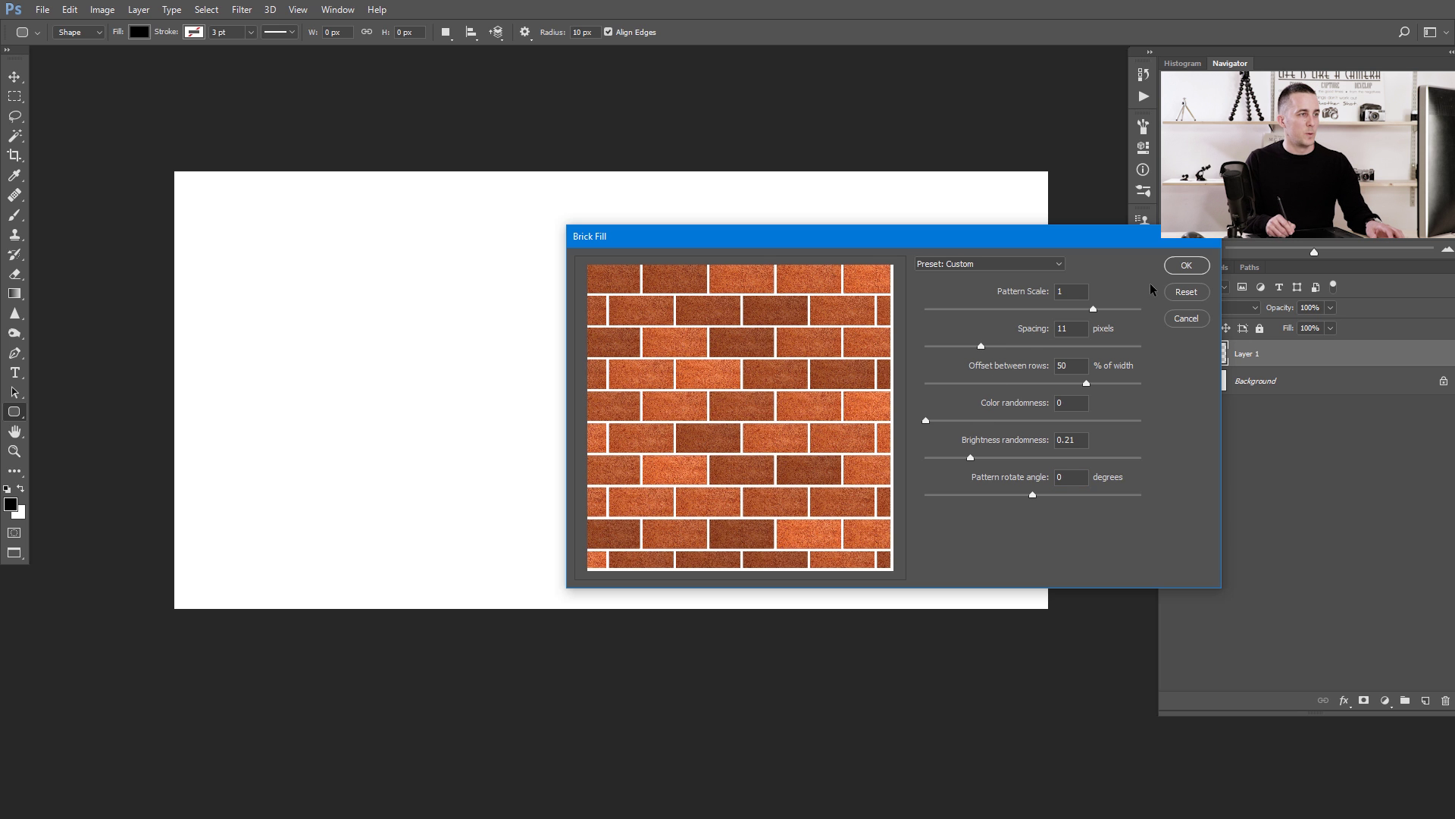
{"action": "left_click", "coordinate": [1184, 266]}
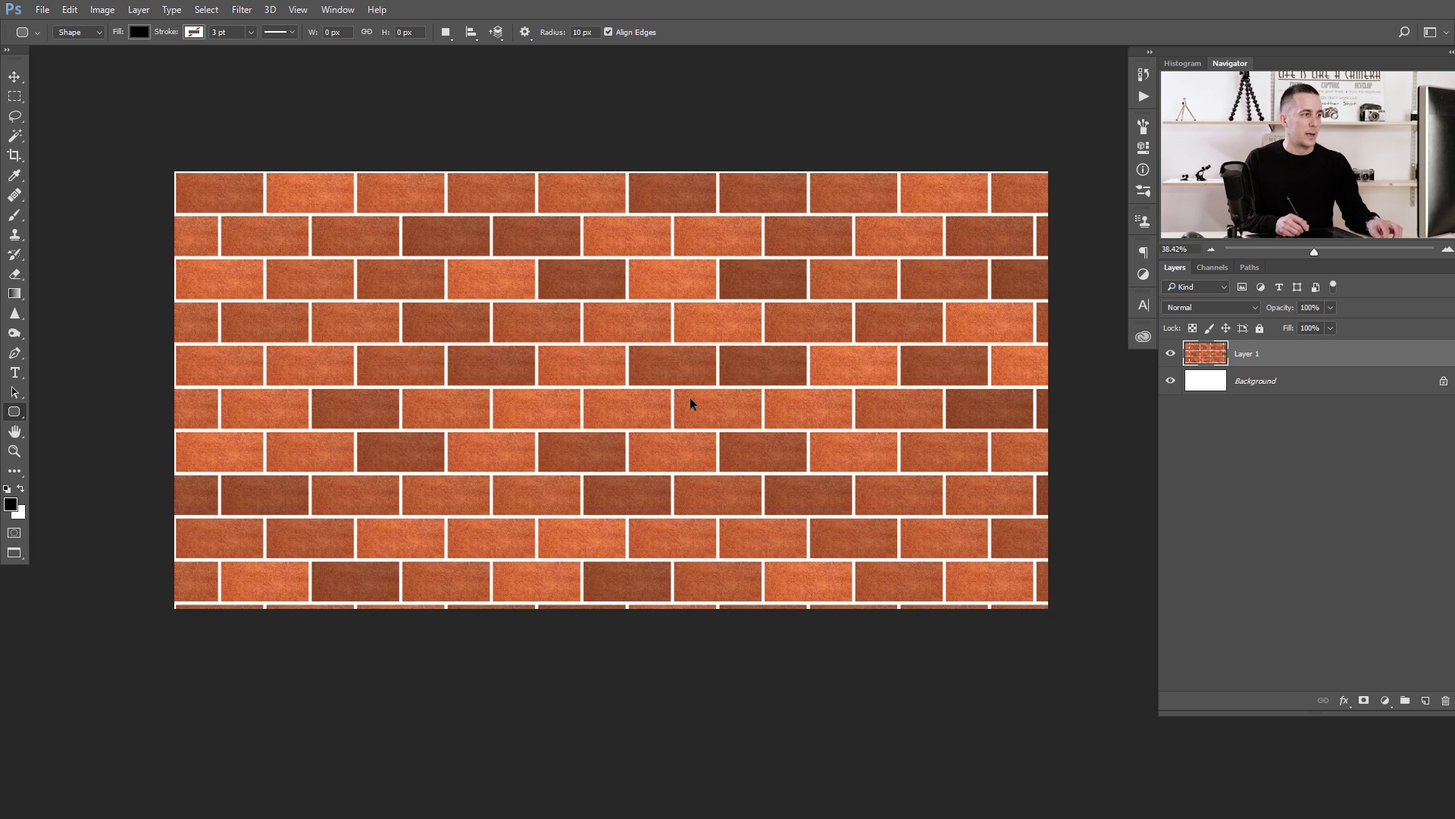
Undo the brick fill and fill Layer 1 again using the same Brick Fill script with a smaller pattern scale.
{"action": "key", "text": "ctrl+z"}
{"action": "key", "text": "shift+F5"}
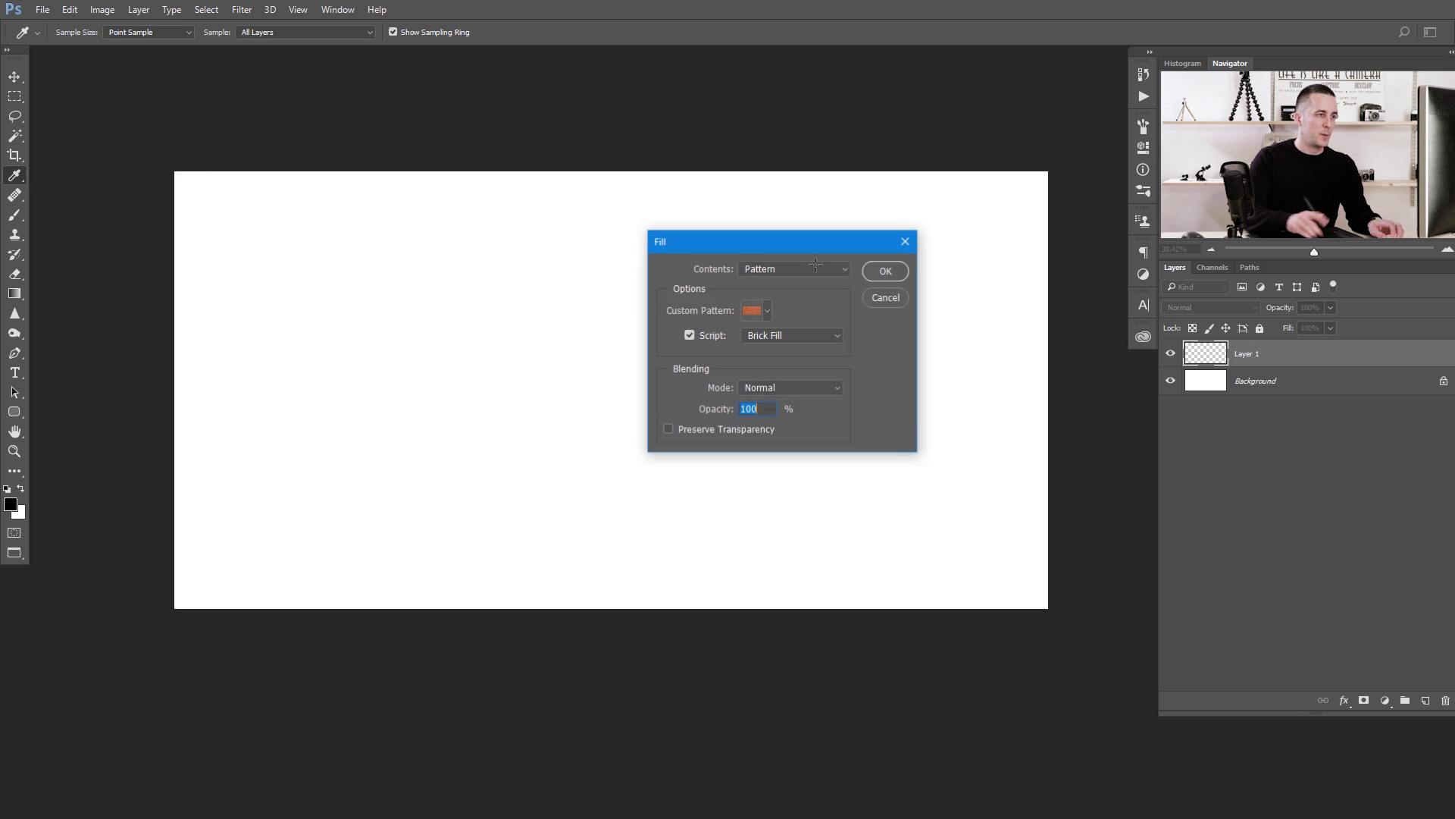
{"action": "left_click", "coordinate": [880, 272]}
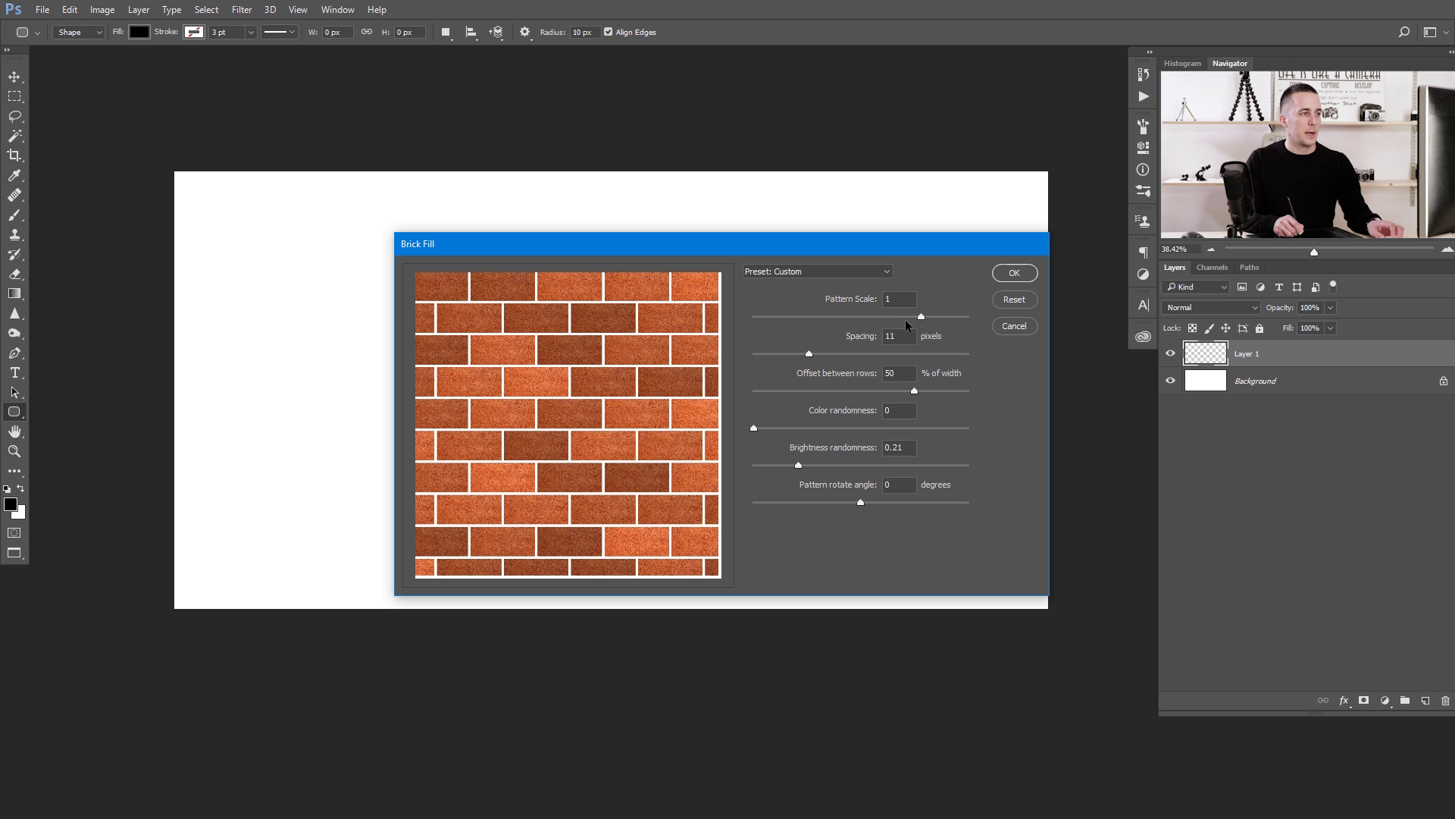
{"action": "left_click_drag", "start_coordinate": [907, 317], "coordinate": [852, 321]}
{"action": "left_click", "coordinate": [1013, 273]}
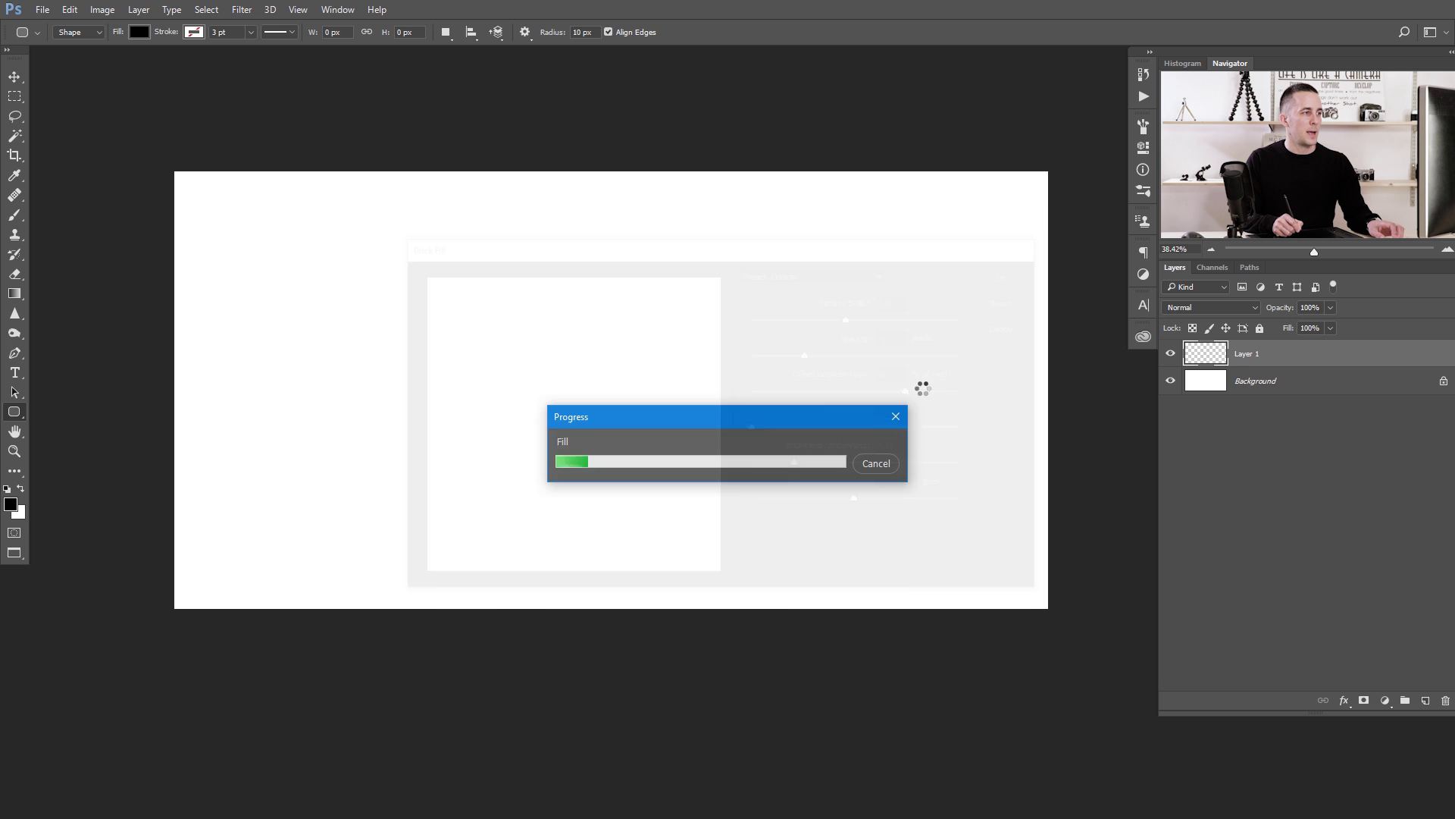